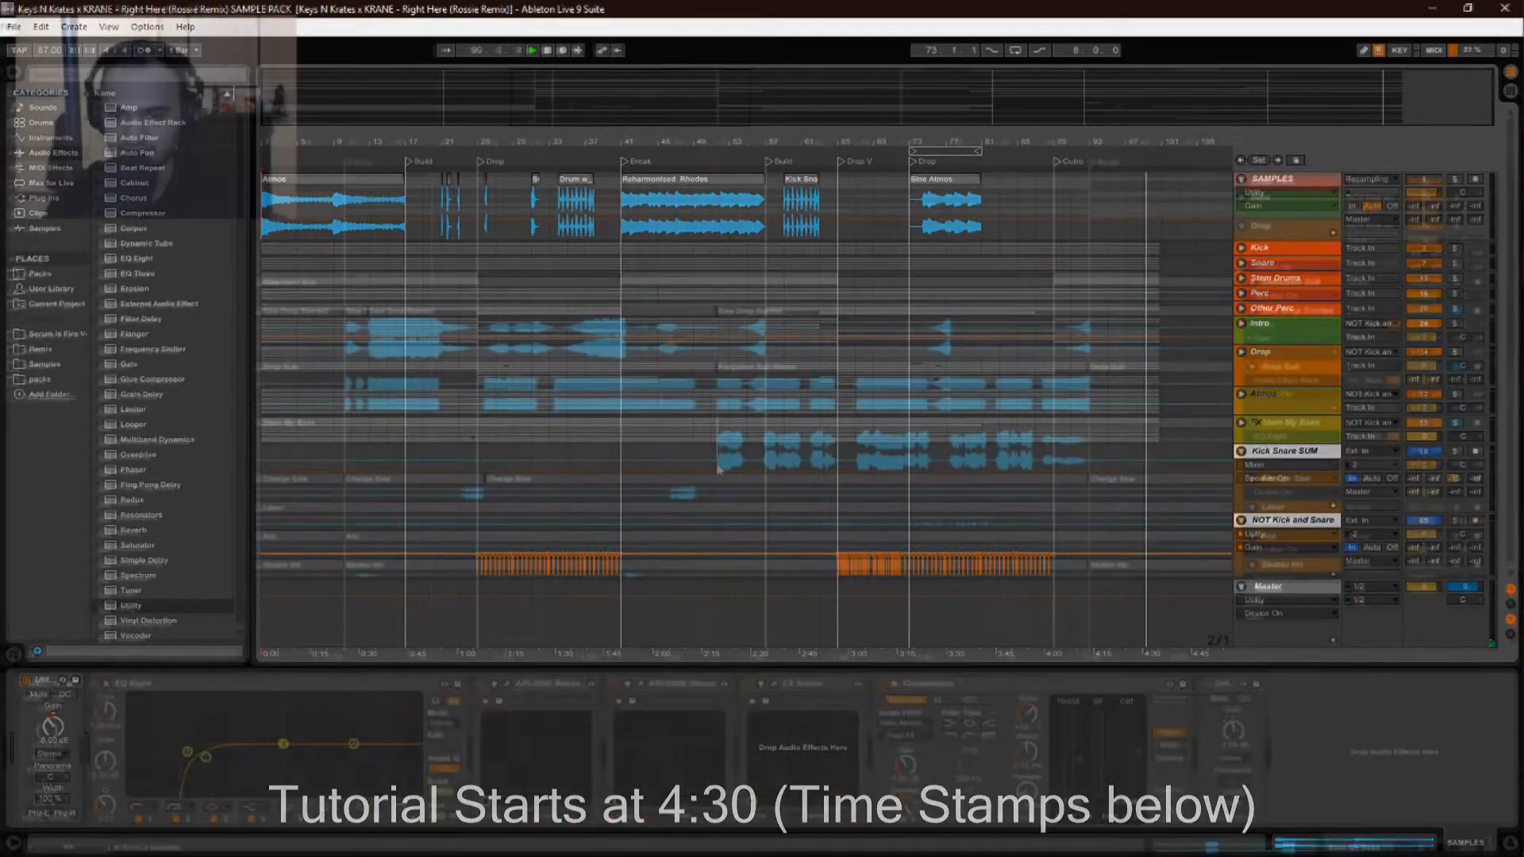
Zoom the Arrangement View onto the first Drop, bars 25–44, on the beat ruler.
drag(698, 142, 671, 132)
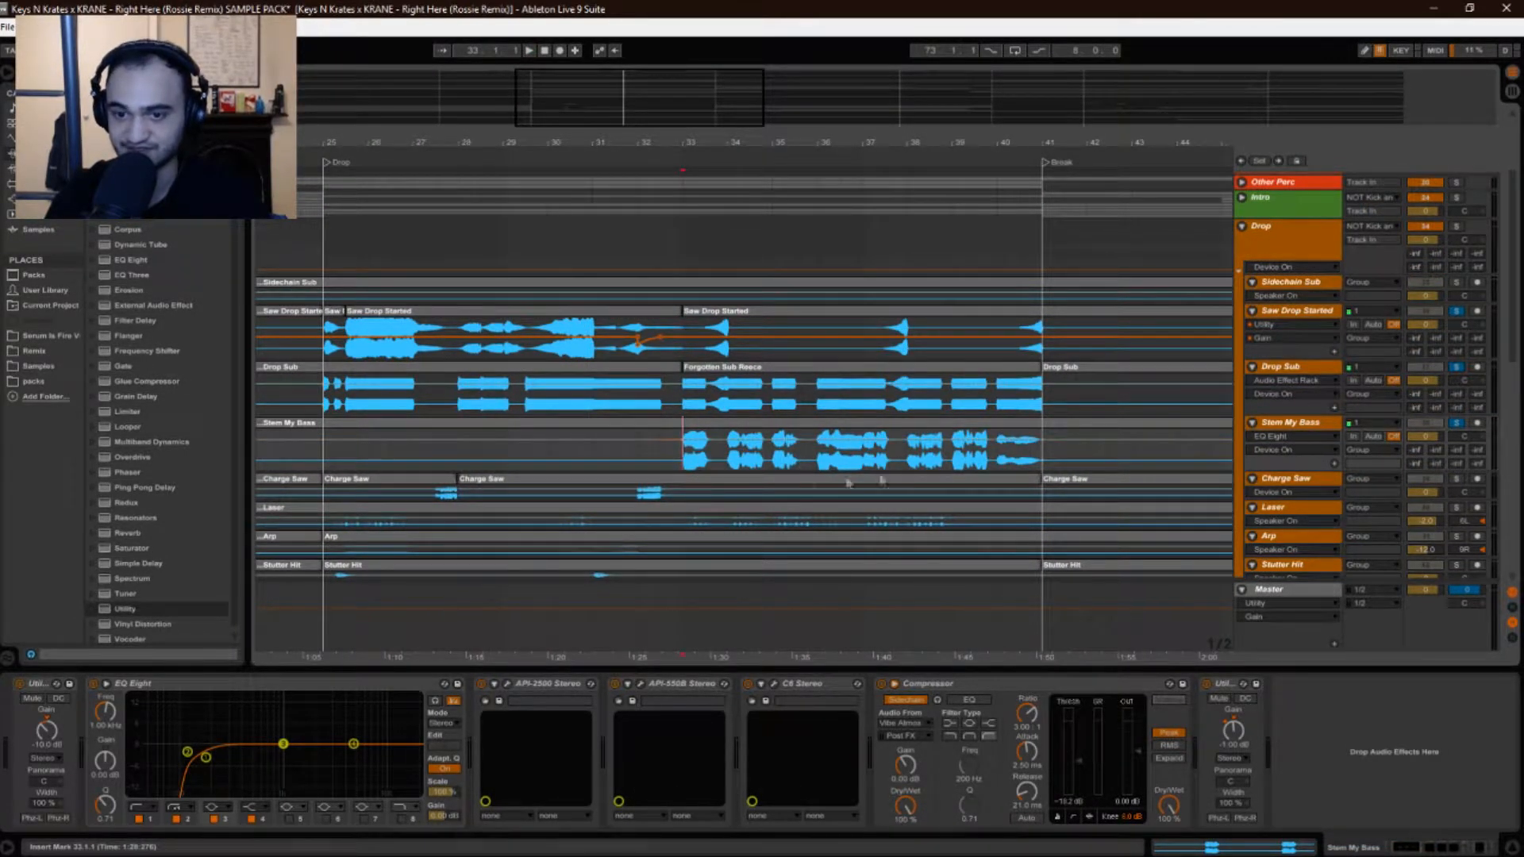
Inspect the effect chains of Drop Sub, Saw Drop Started and Stem My Bass.
click(1270, 365)
click(1280, 314)
click(1297, 368)
click(1277, 424)
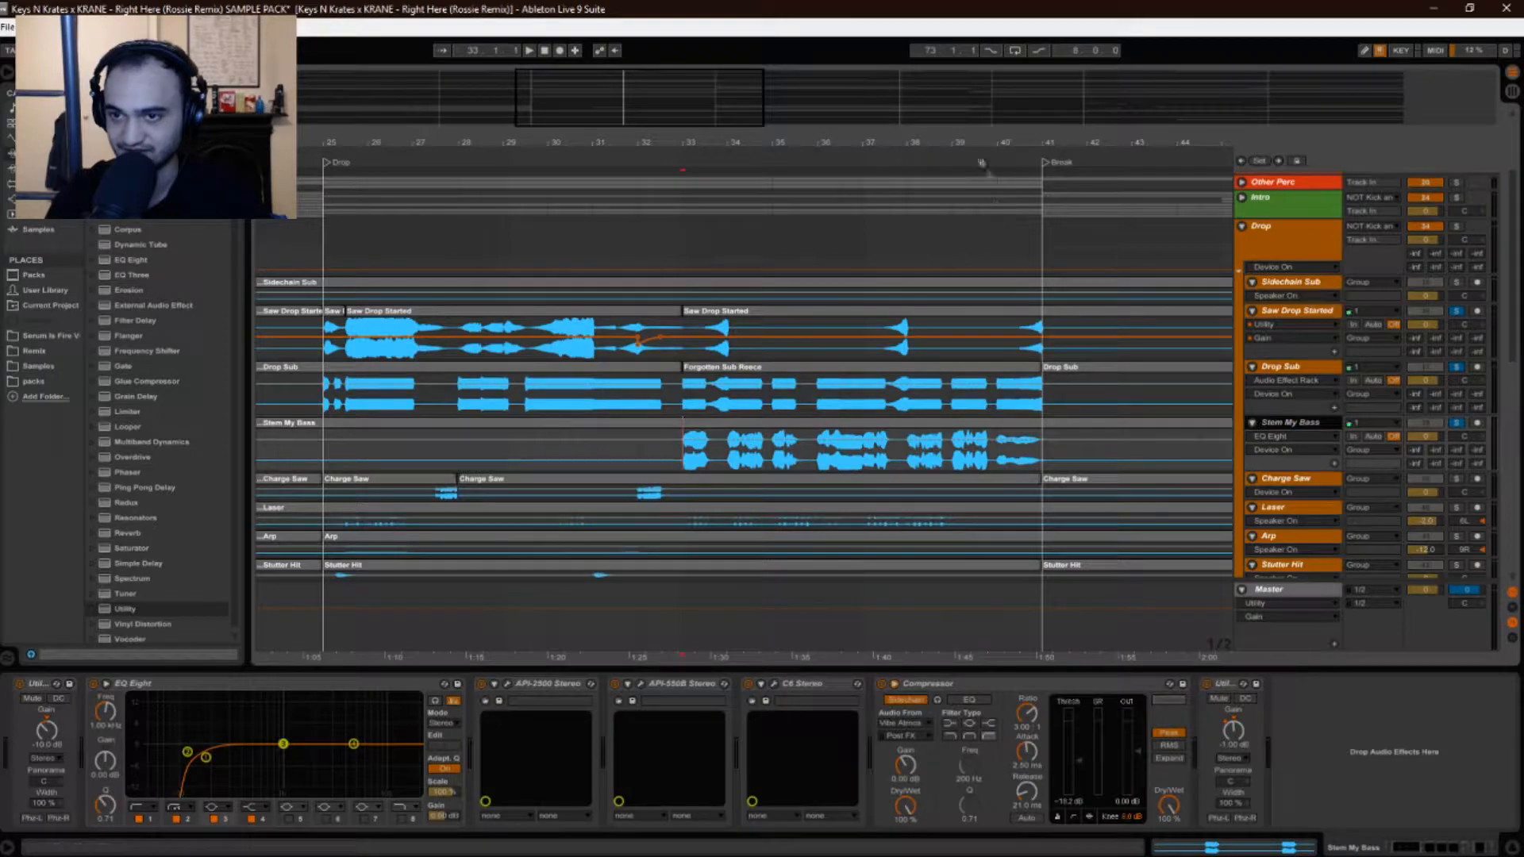
Make the Sidechain Sub lane taller near bar 65 so its waveform shows.
drag(980, 143, 595, 78)
click(987, 301)
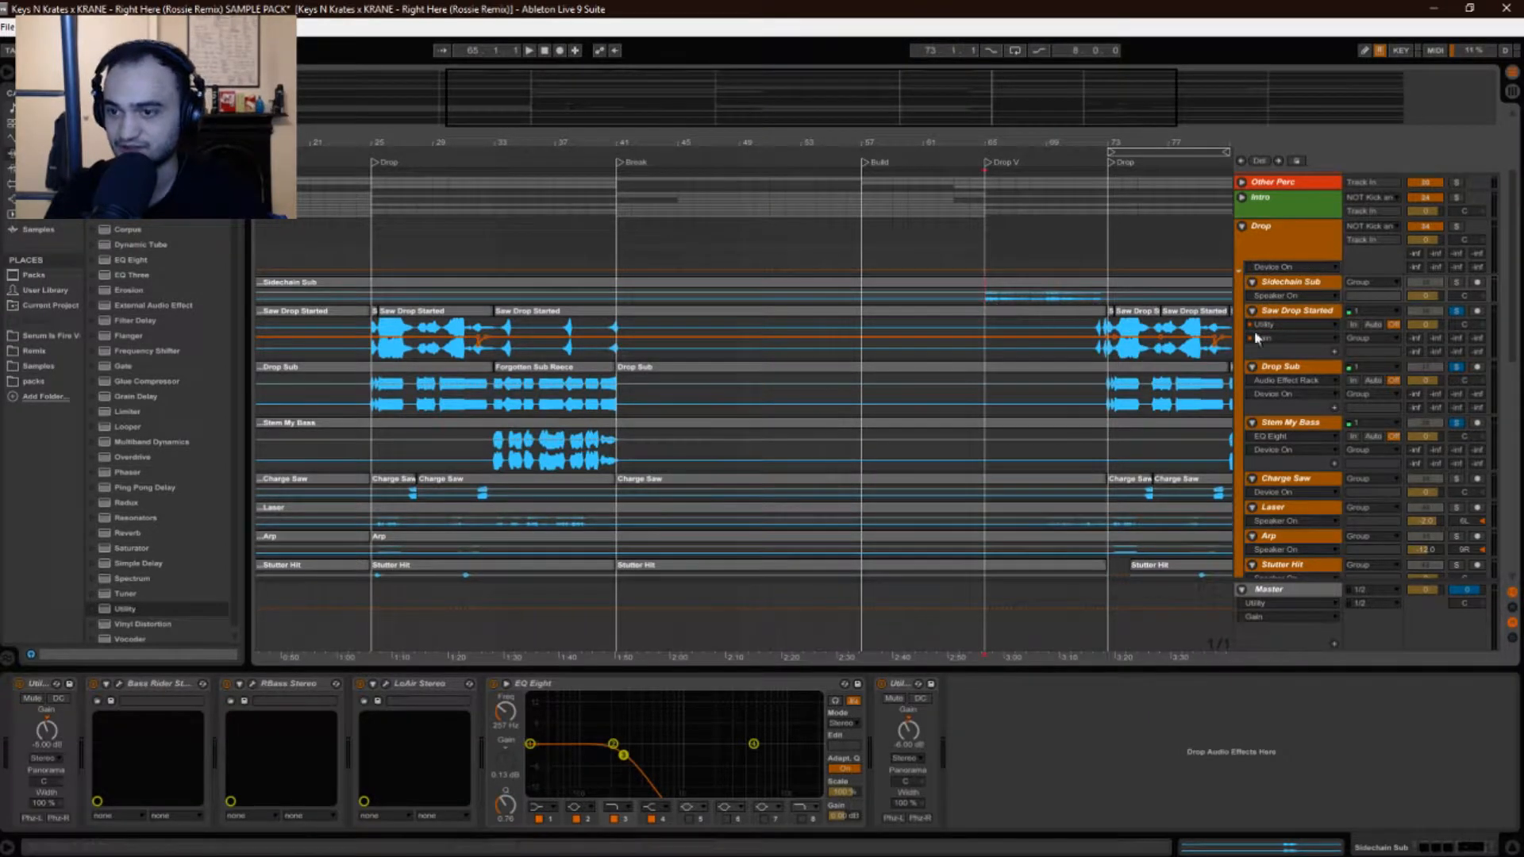
drag(1283, 306, 1283, 332)
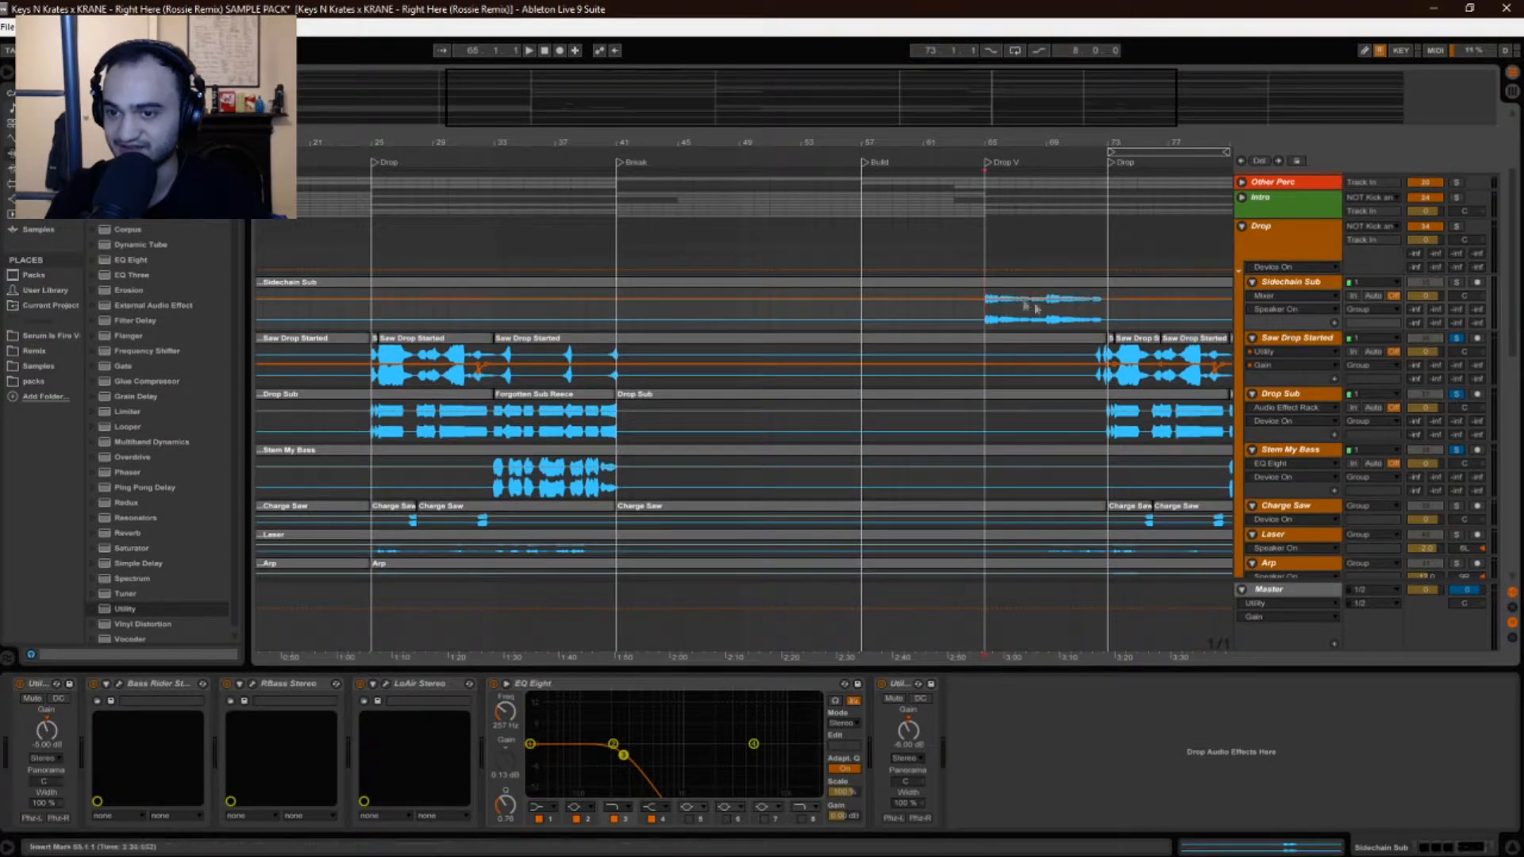
scroll(680, 439, down, 4)
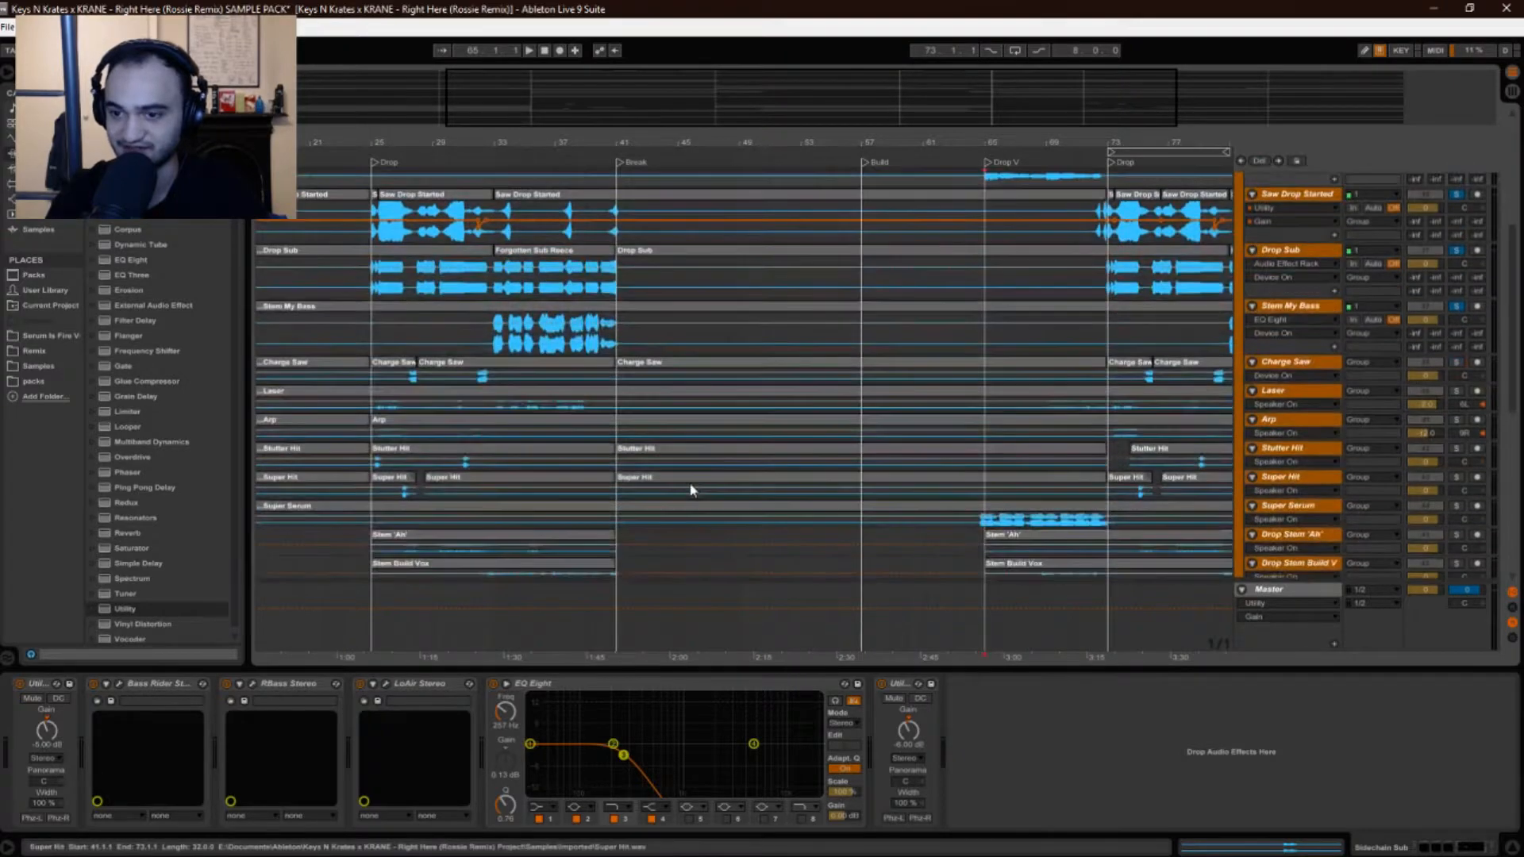
scroll(712, 510, down, 3)
scroll(1019, 221, up, 5)
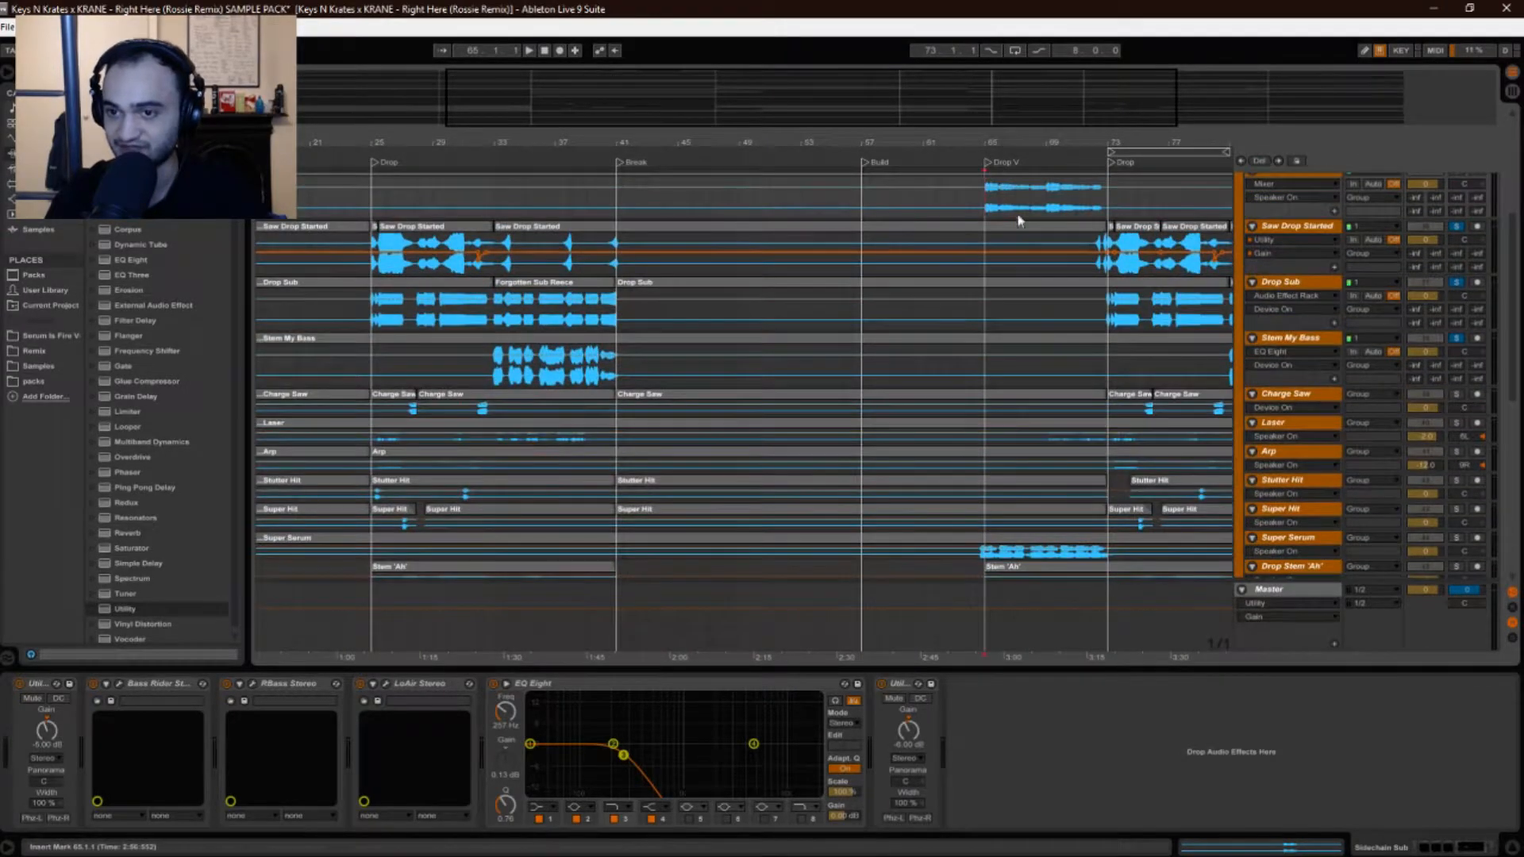
scroll(1019, 220, up, 2)
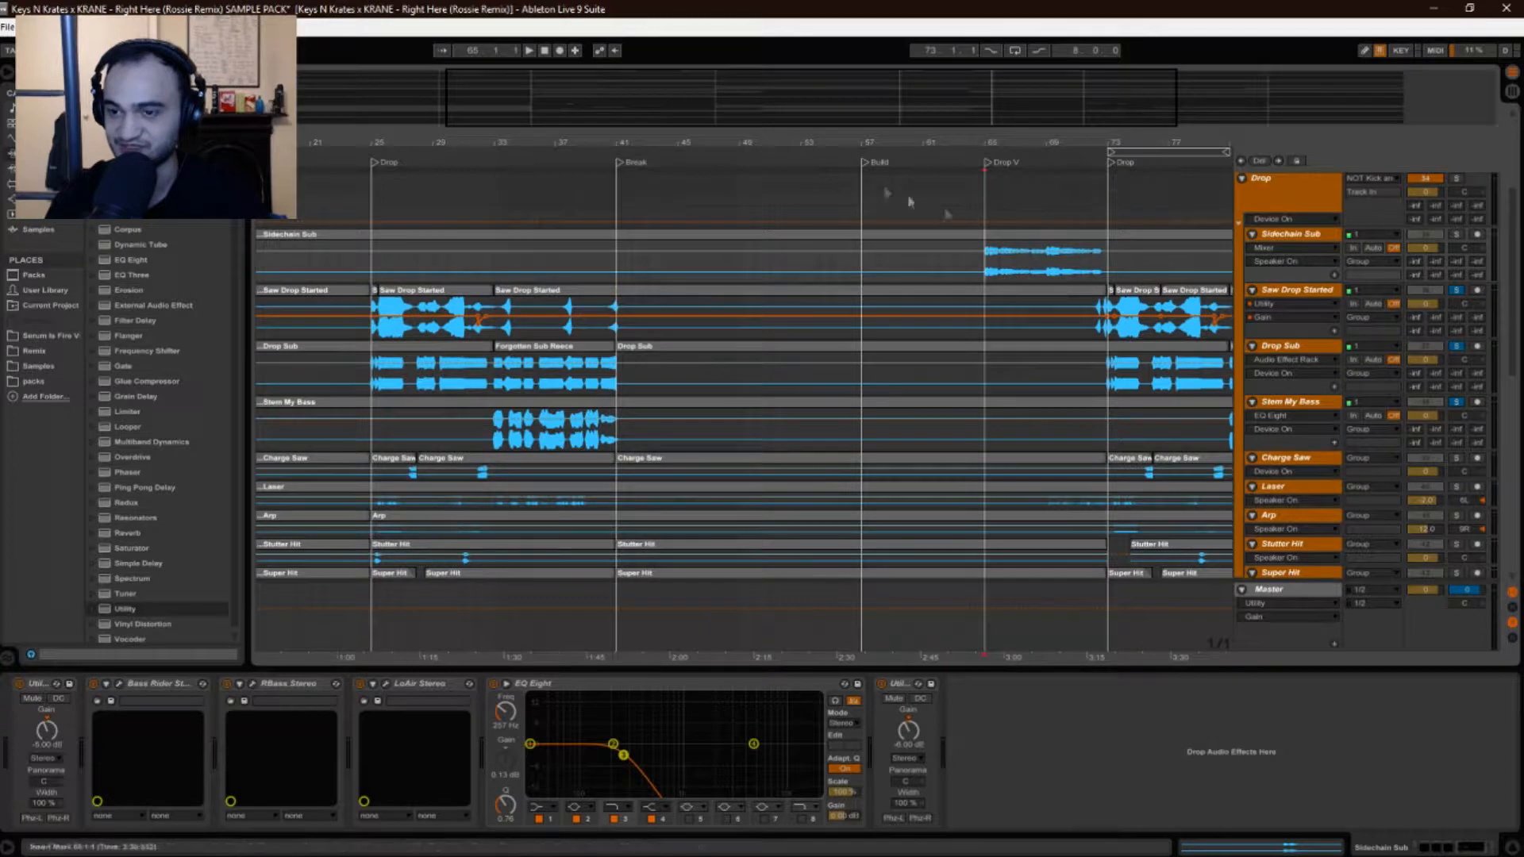
Zoom in on the first Drop and play Stem My Bass from bar 33.
drag(404, 143, 406, 172)
click(528, 440)
key(space)
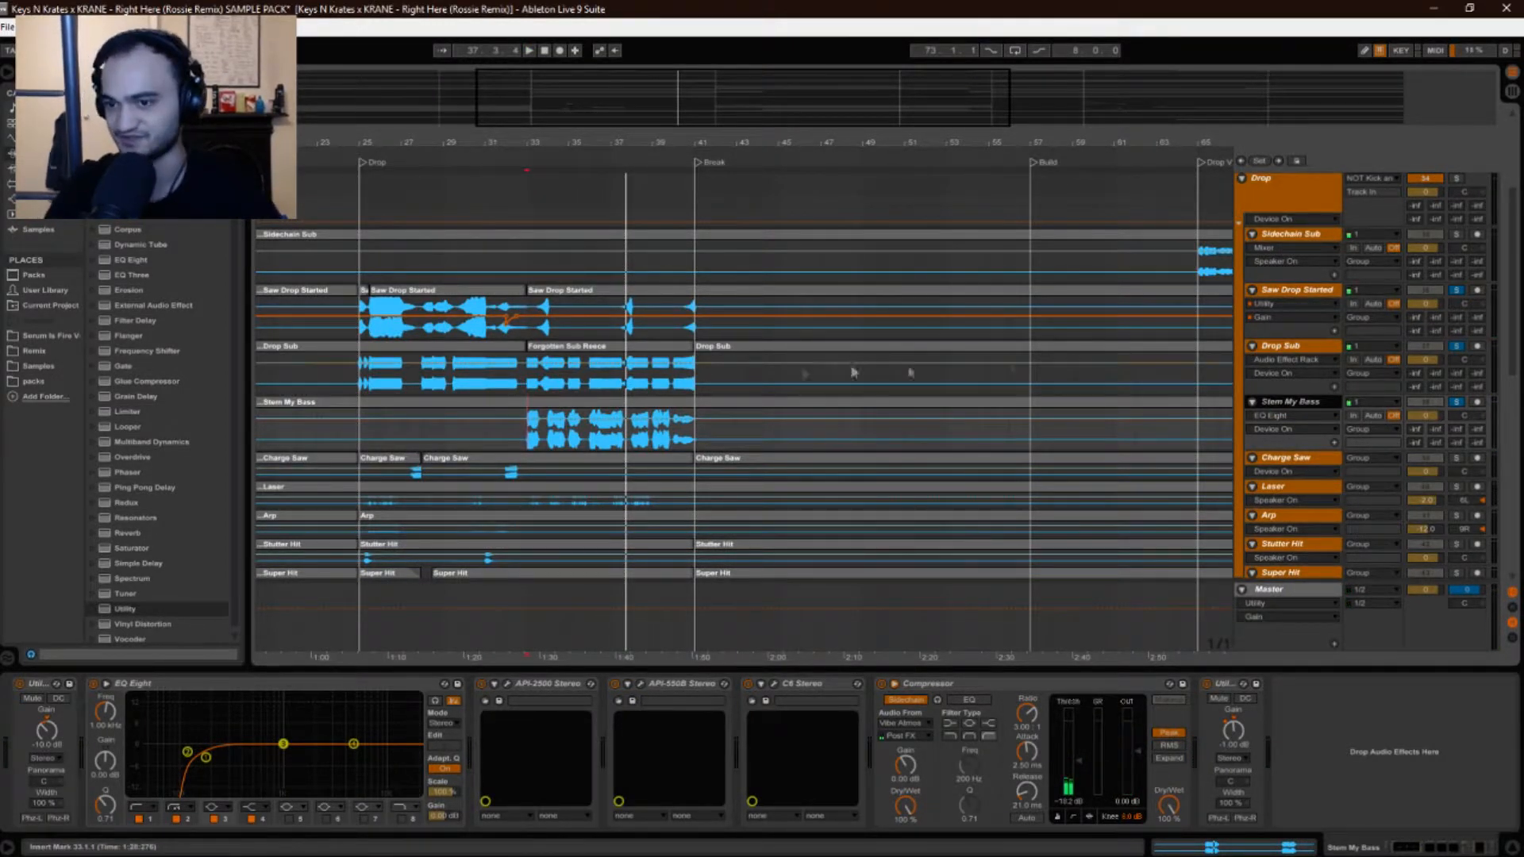
Select Stem My Bass, zoom to bars 32–39 and play from bar 33.
click(1299, 359)
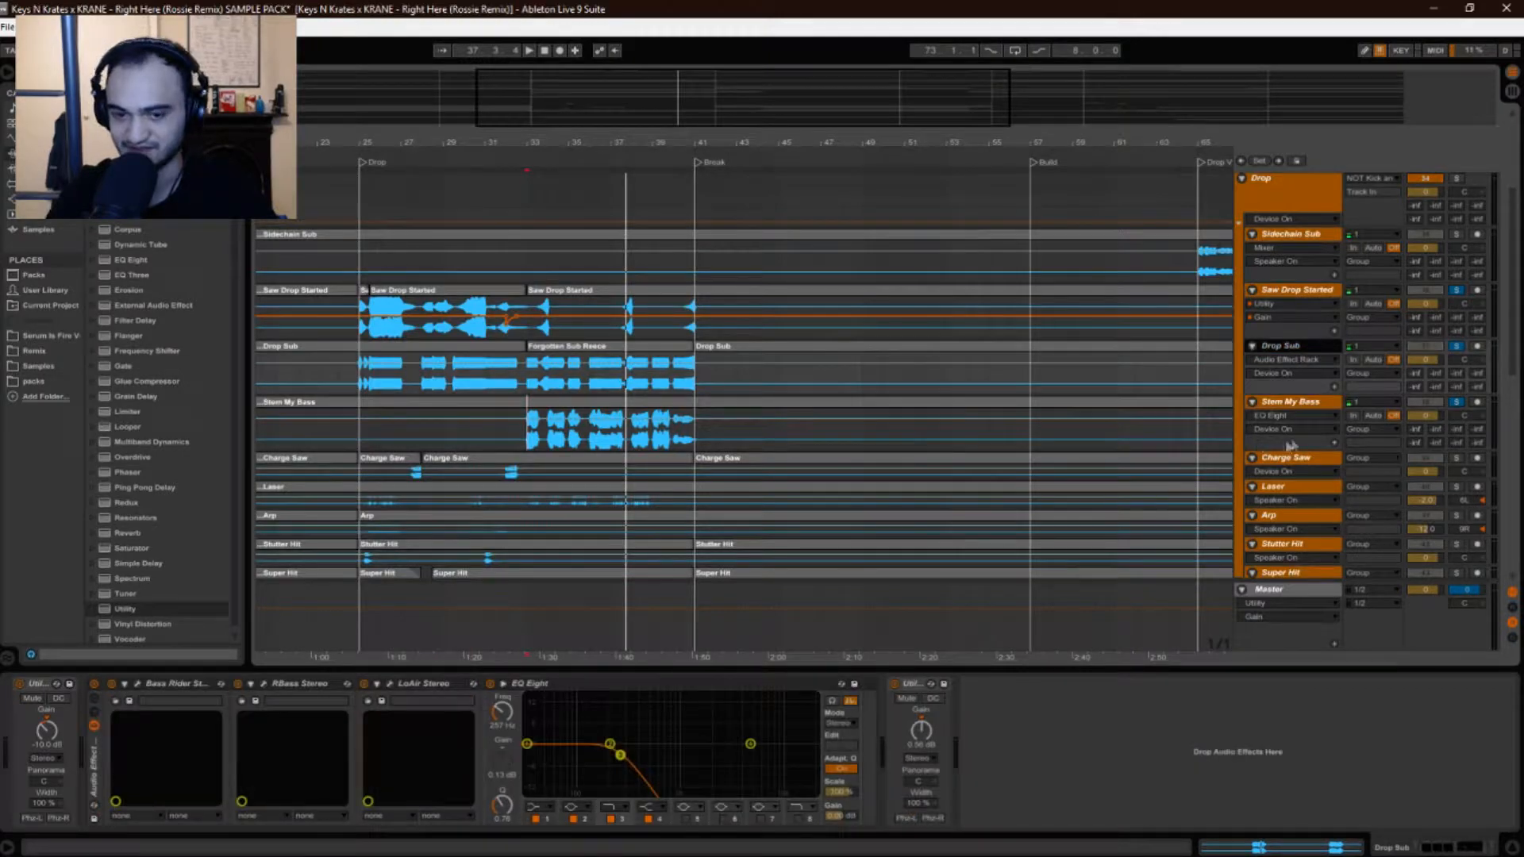
click(1305, 406)
scroll(539, 407, down, 3)
drag(539, 141, 515, 252)
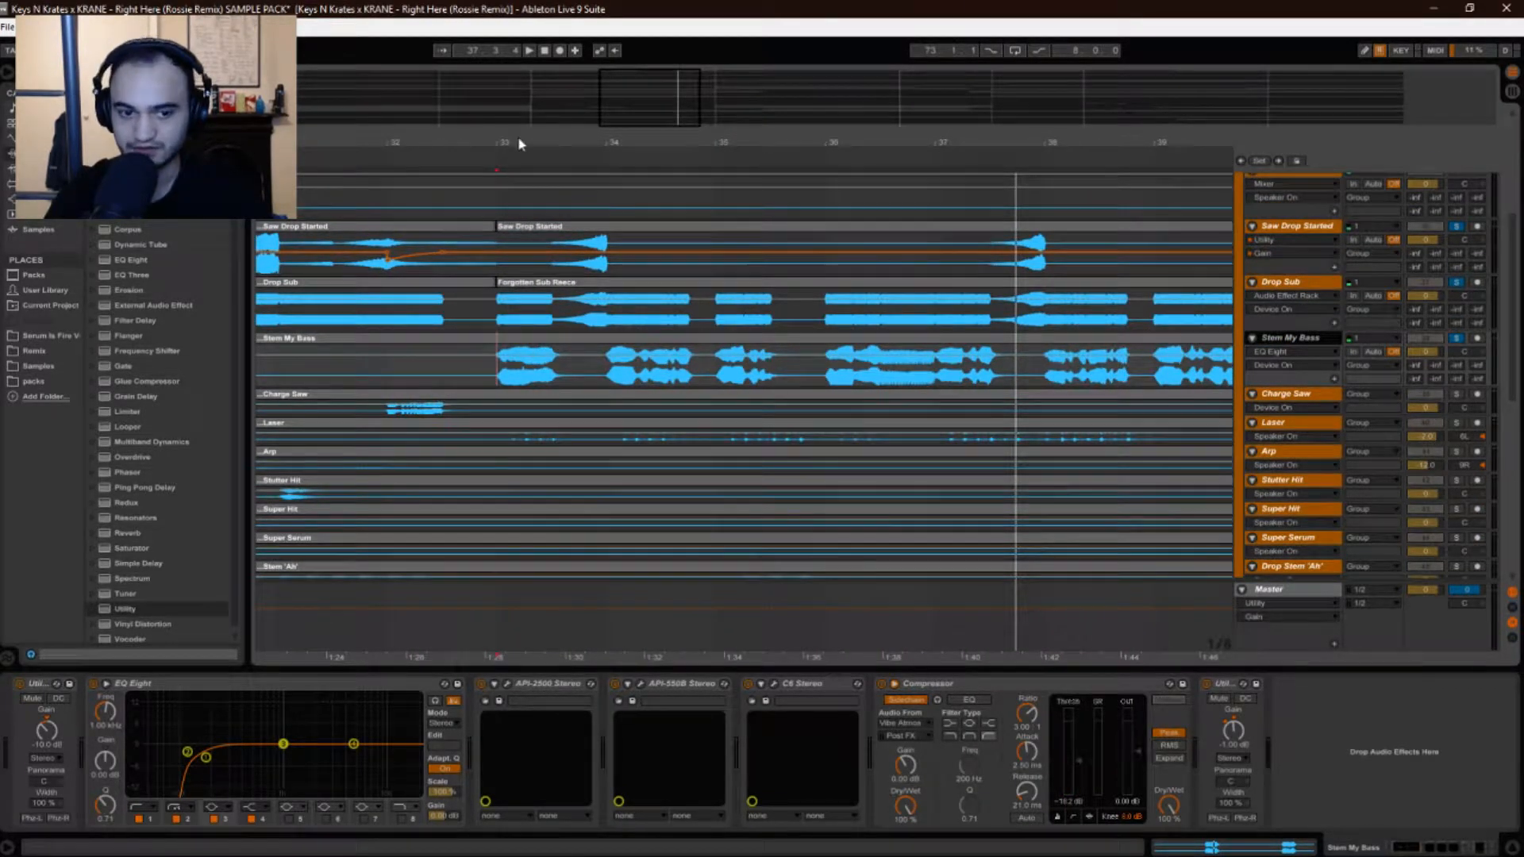
click(498, 365)
key(space)
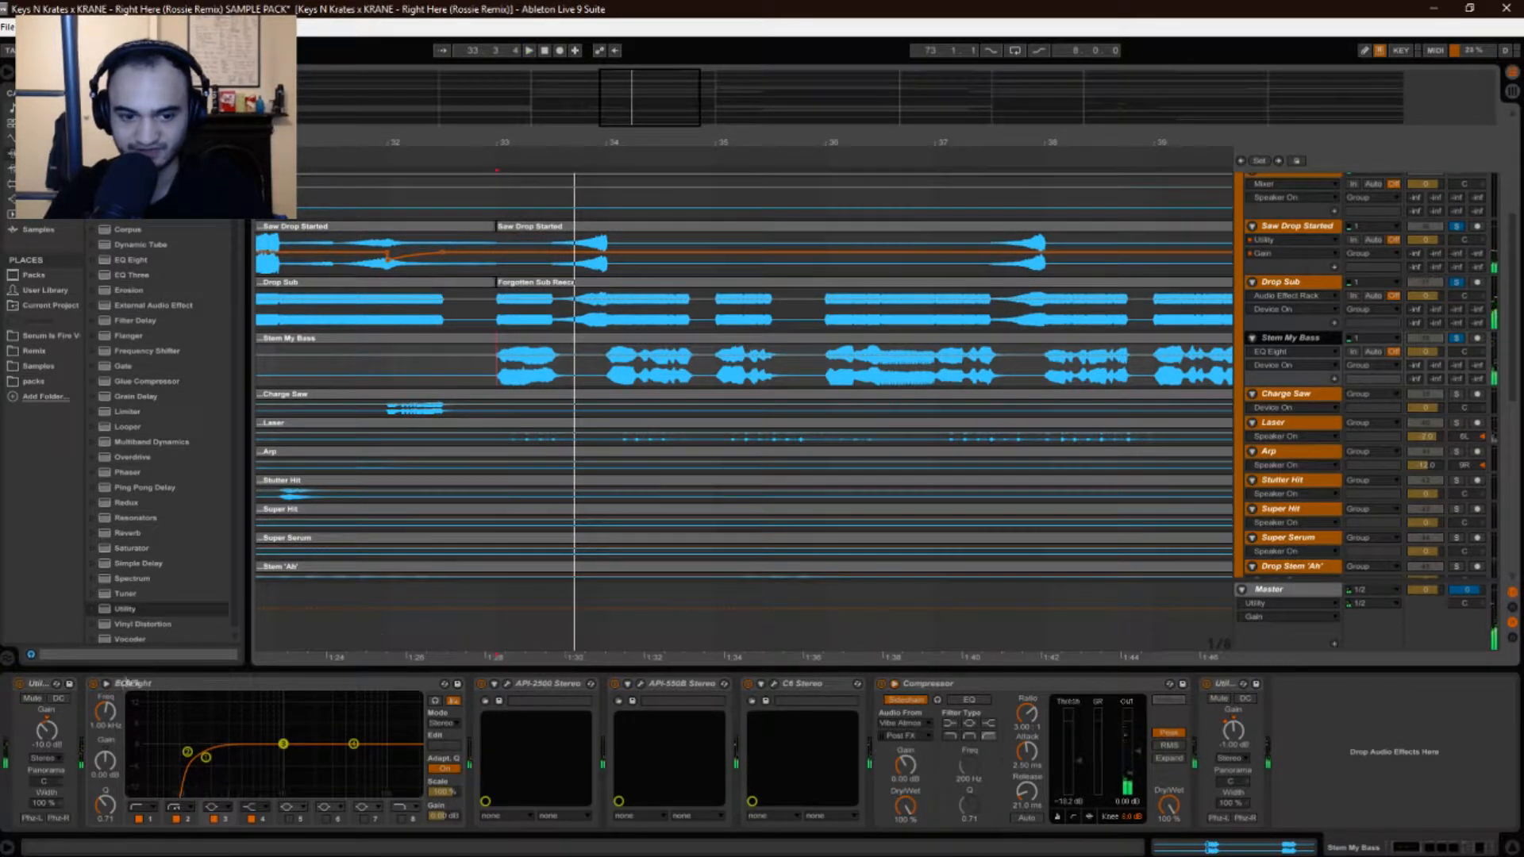
Bypass EQ Eight and toggle the Compressor off and on while listening.
click(101, 690)
click(92, 685)
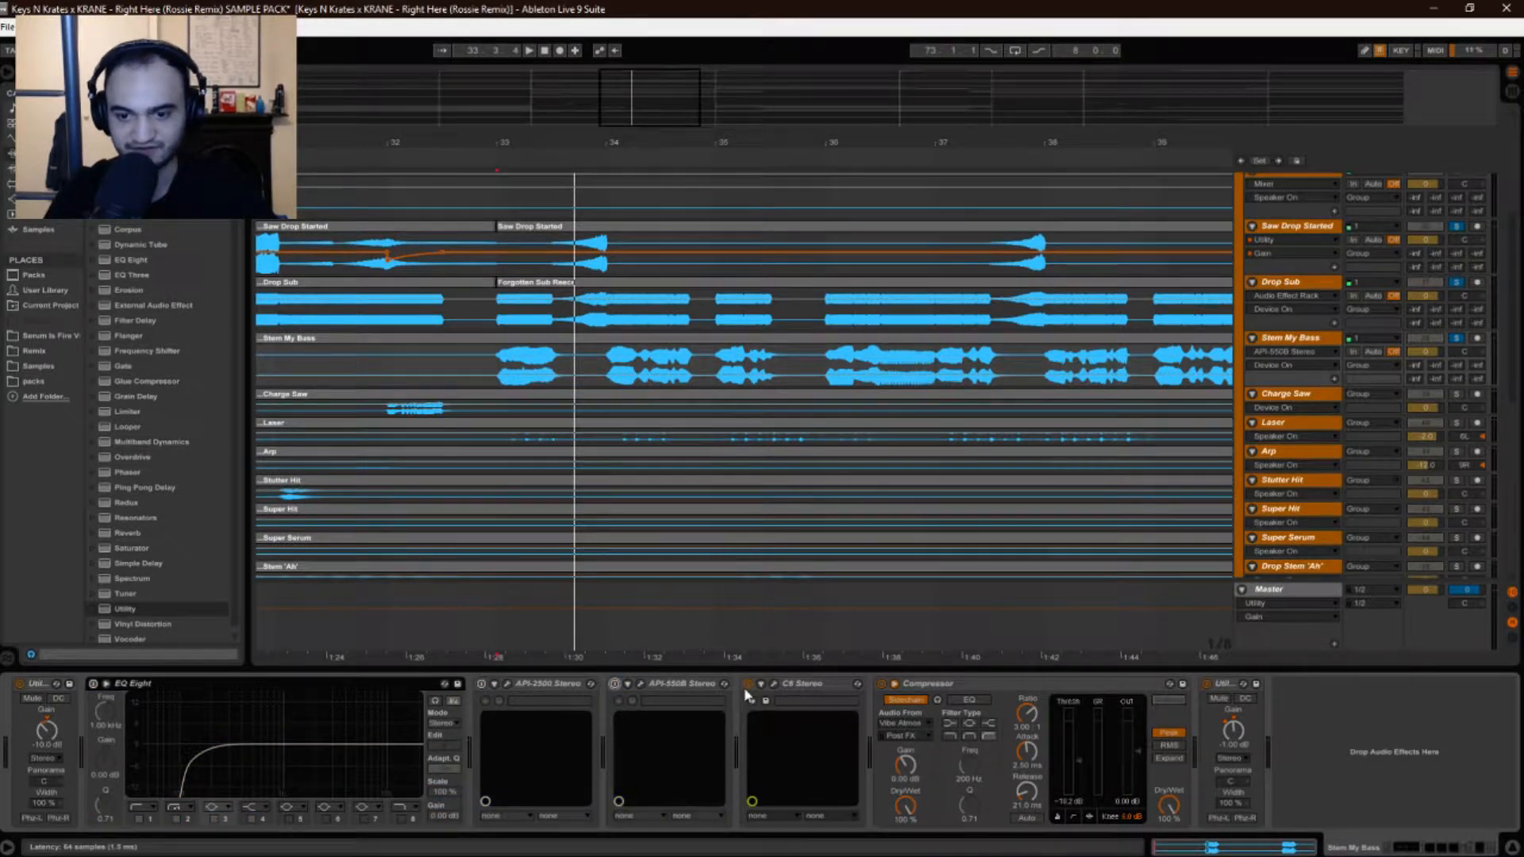
click(881, 685)
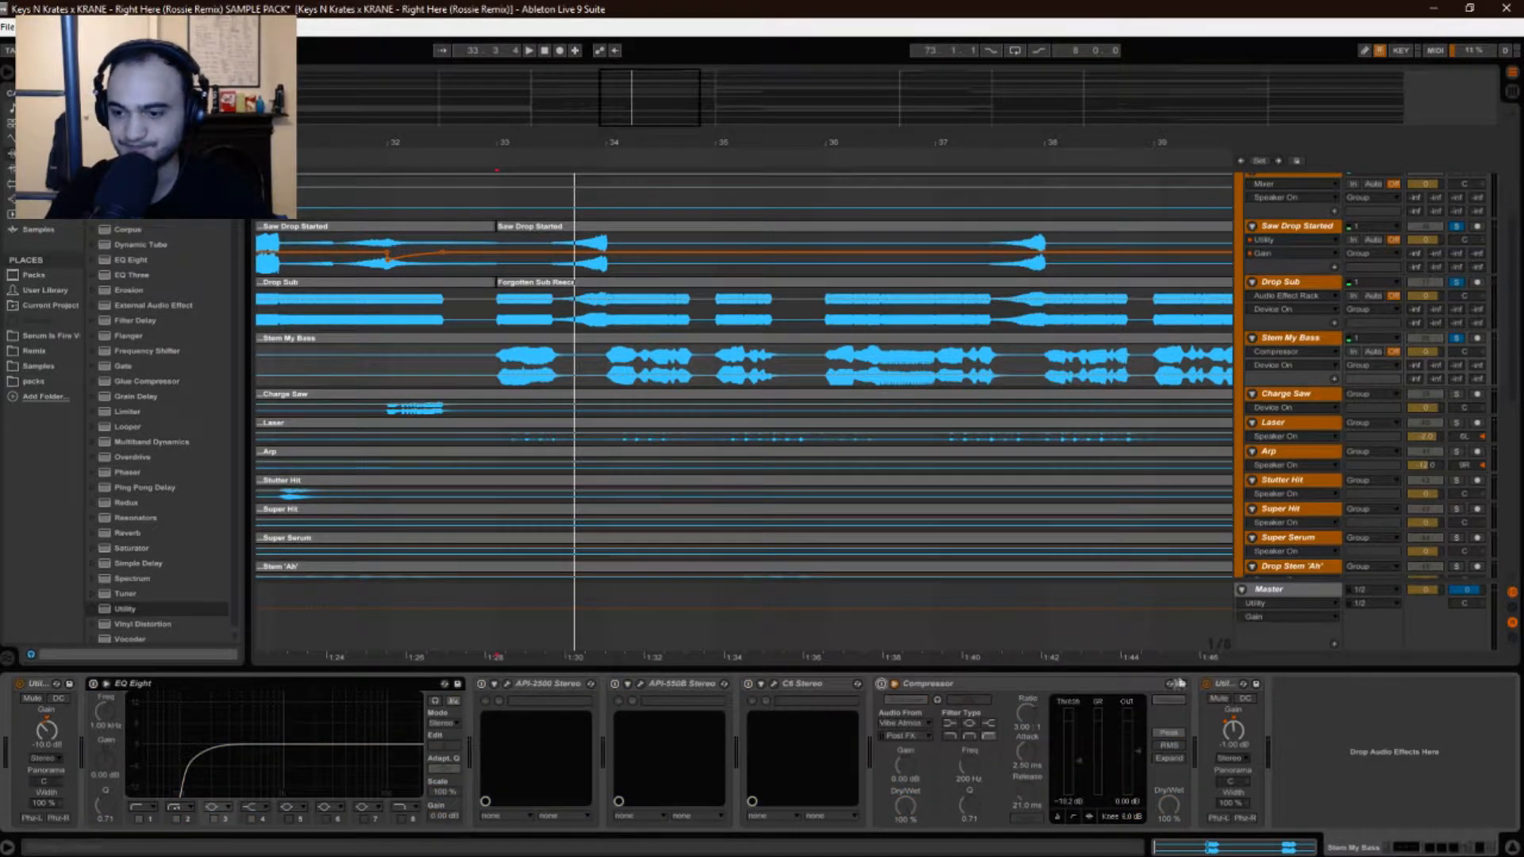
click(880, 684)
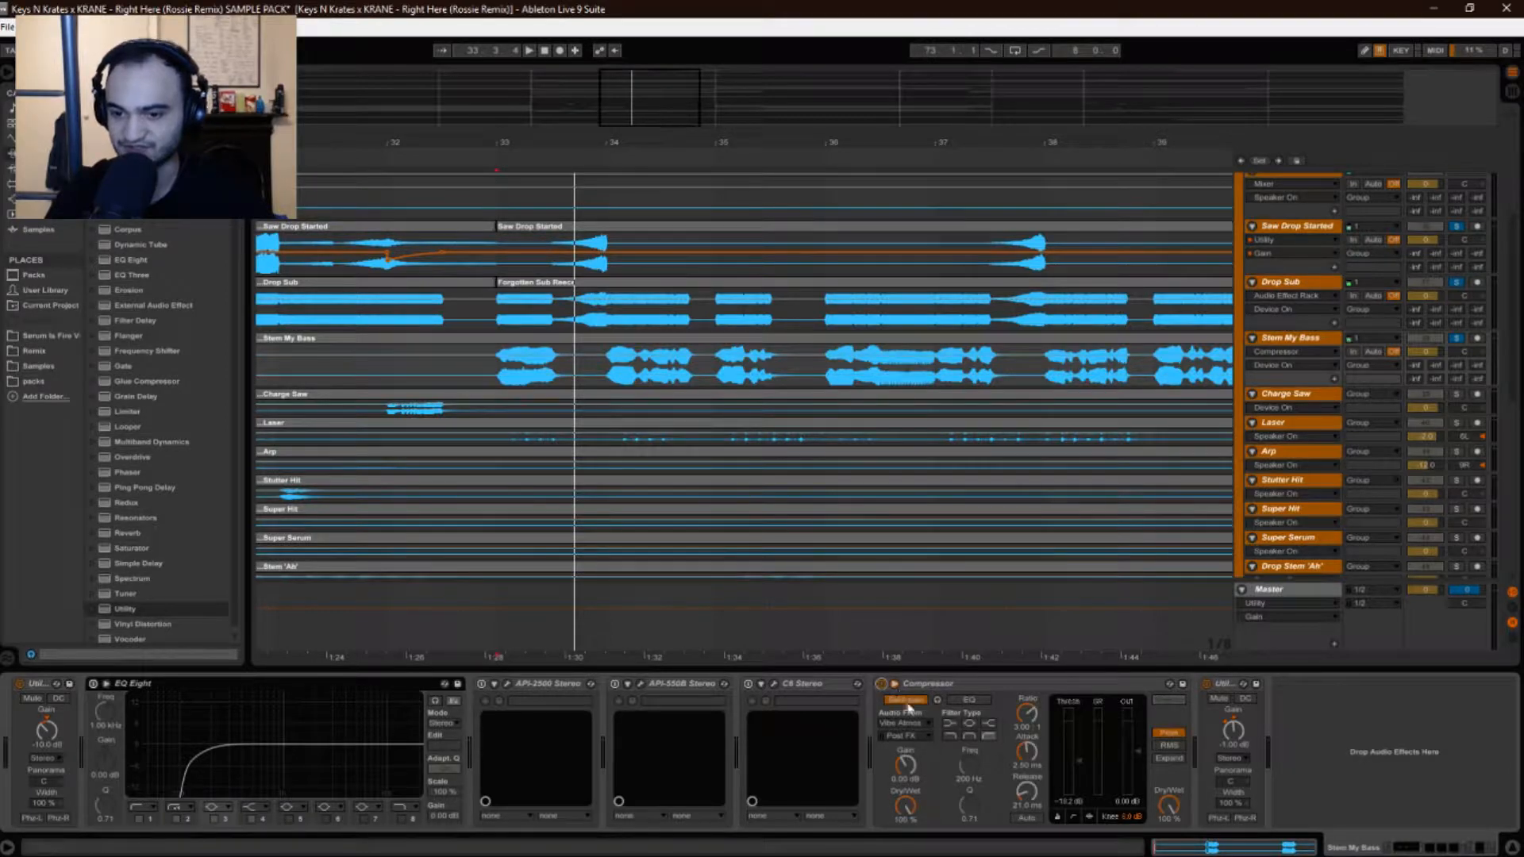
scroll(952, 476, down, 6)
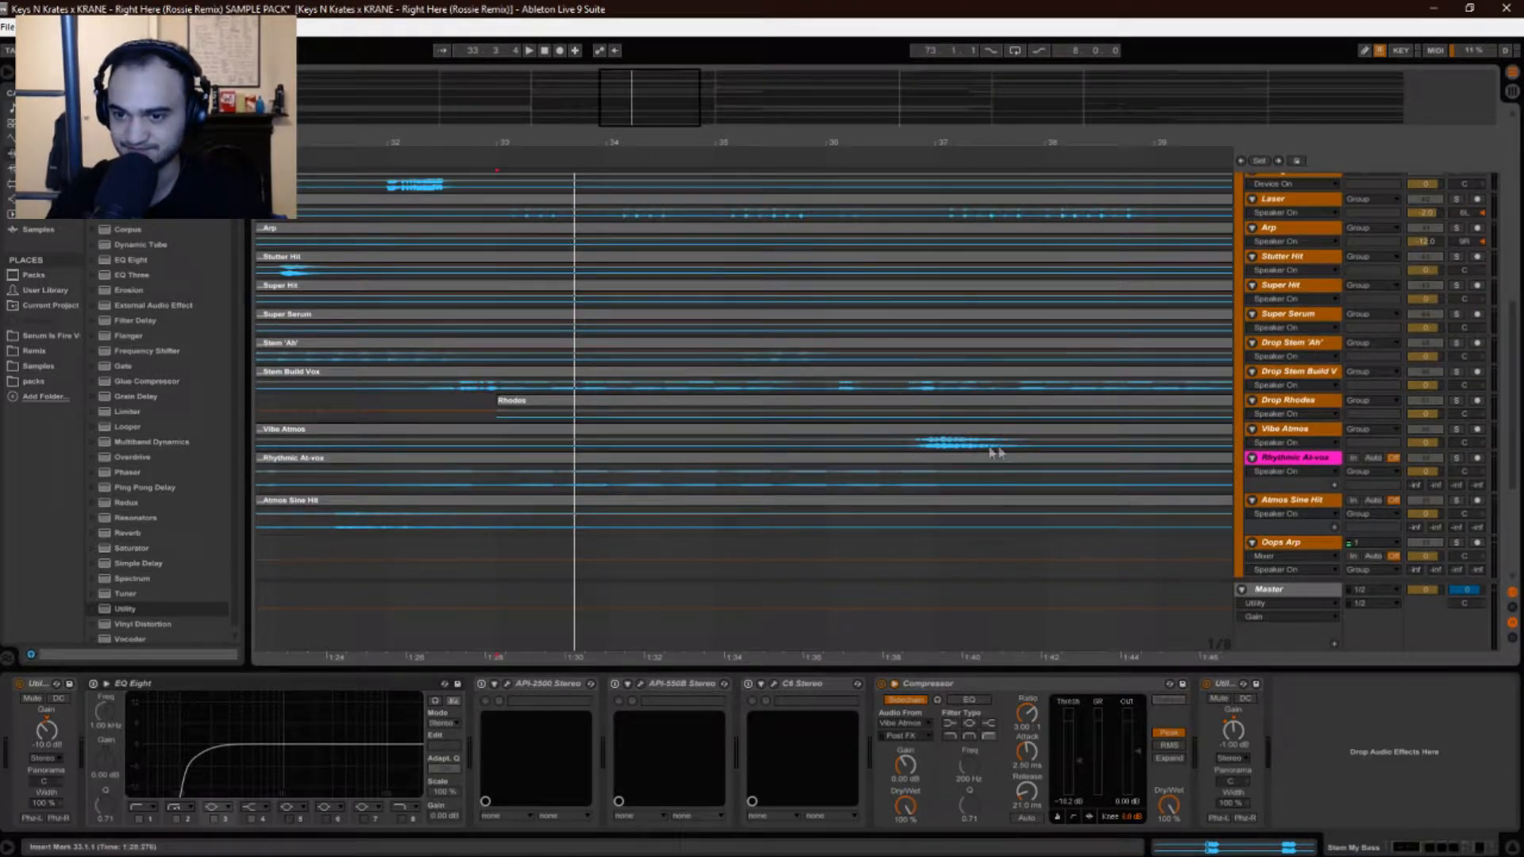
scroll(837, 394, up, 4)
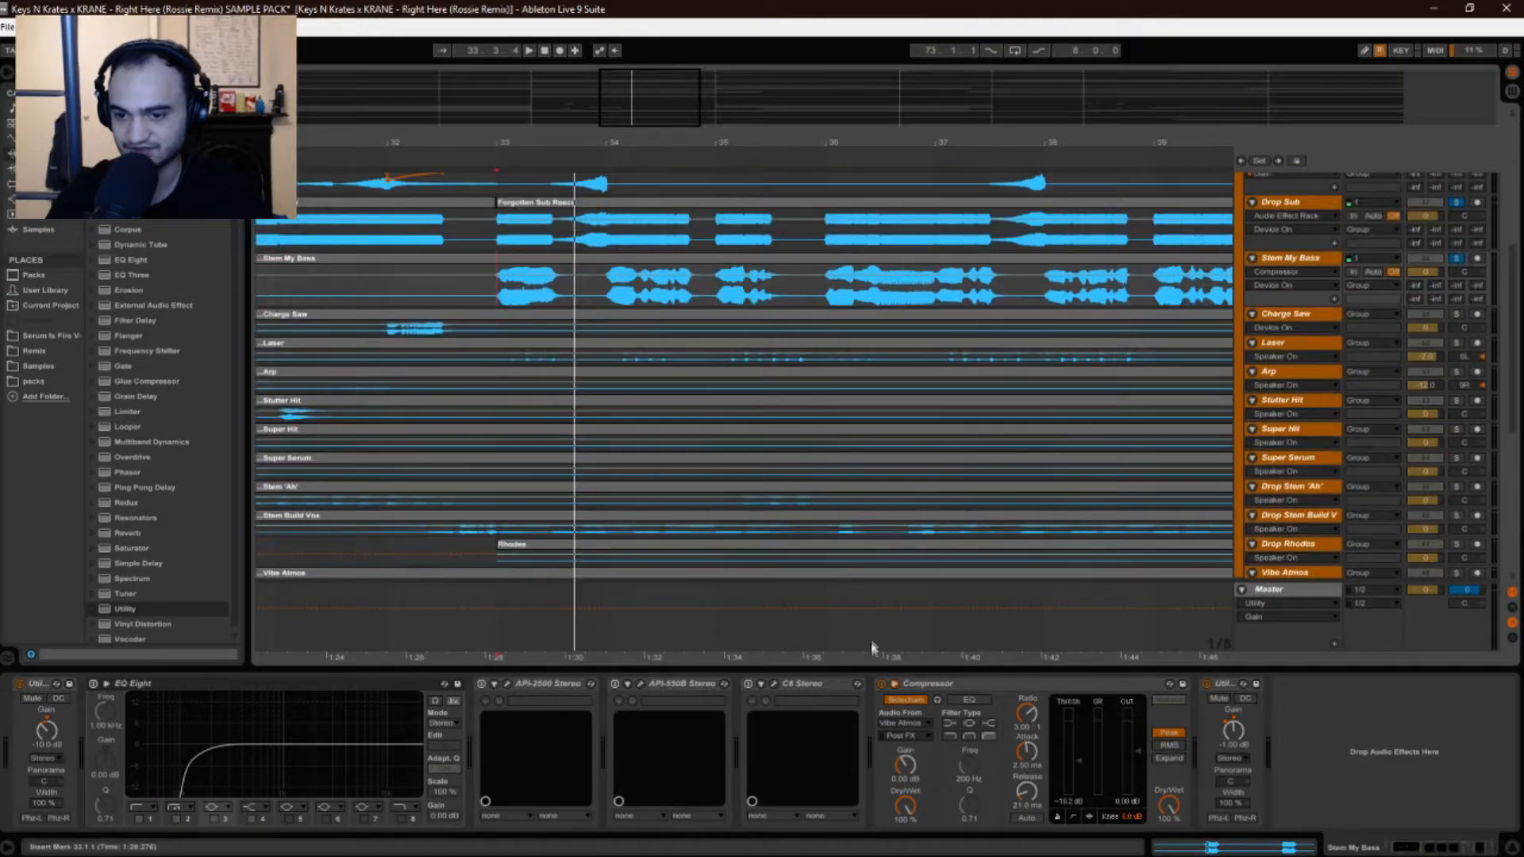
click(881, 684)
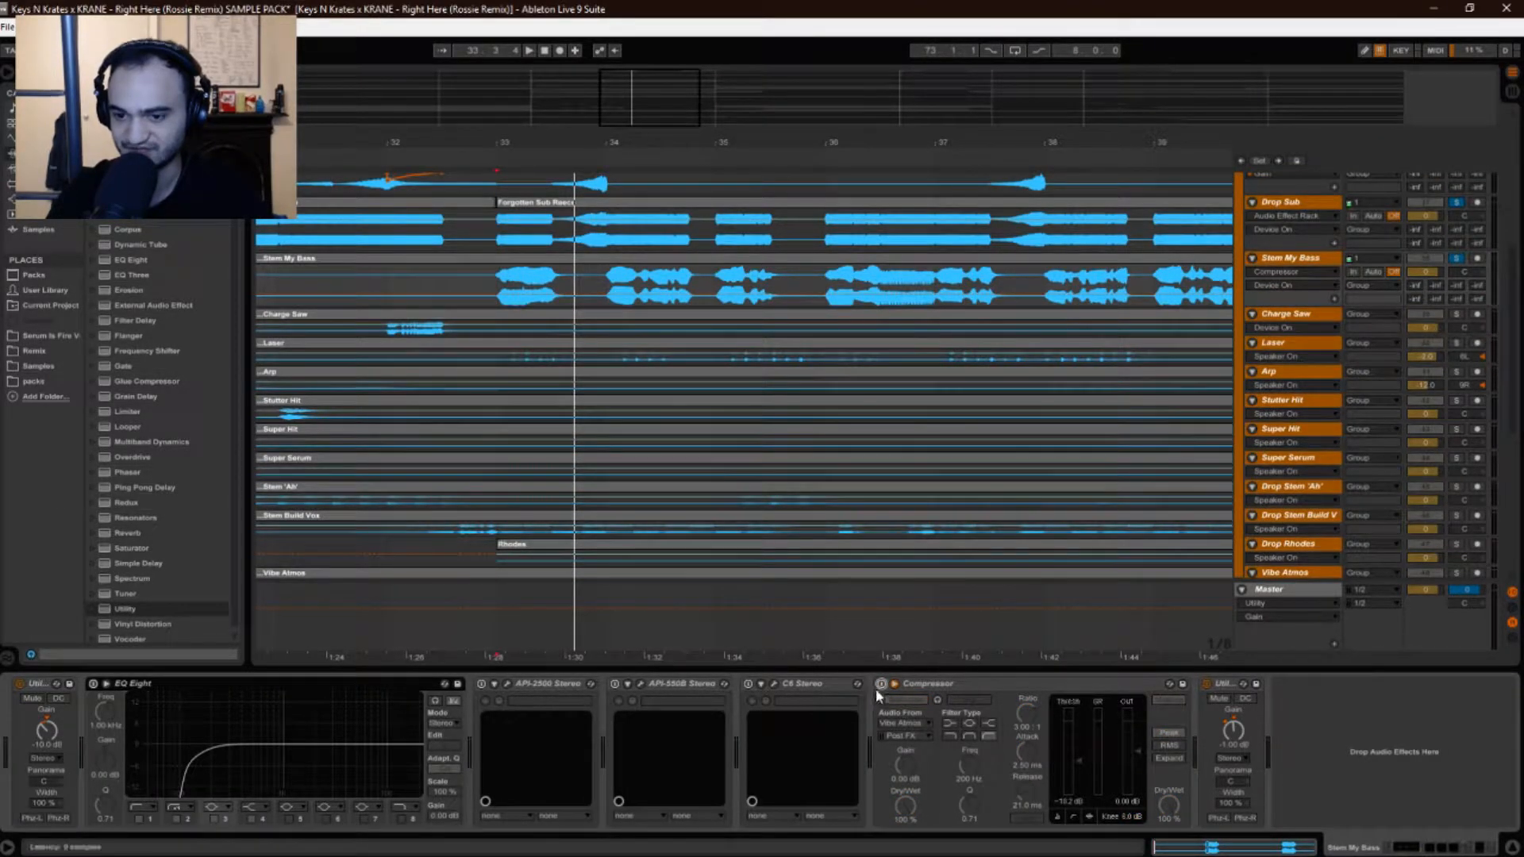
Restart from bar 33.1.1 and switch the EQ Eight back on.
click(539, 293)
key(space)
scroll(548, 480, up, 3)
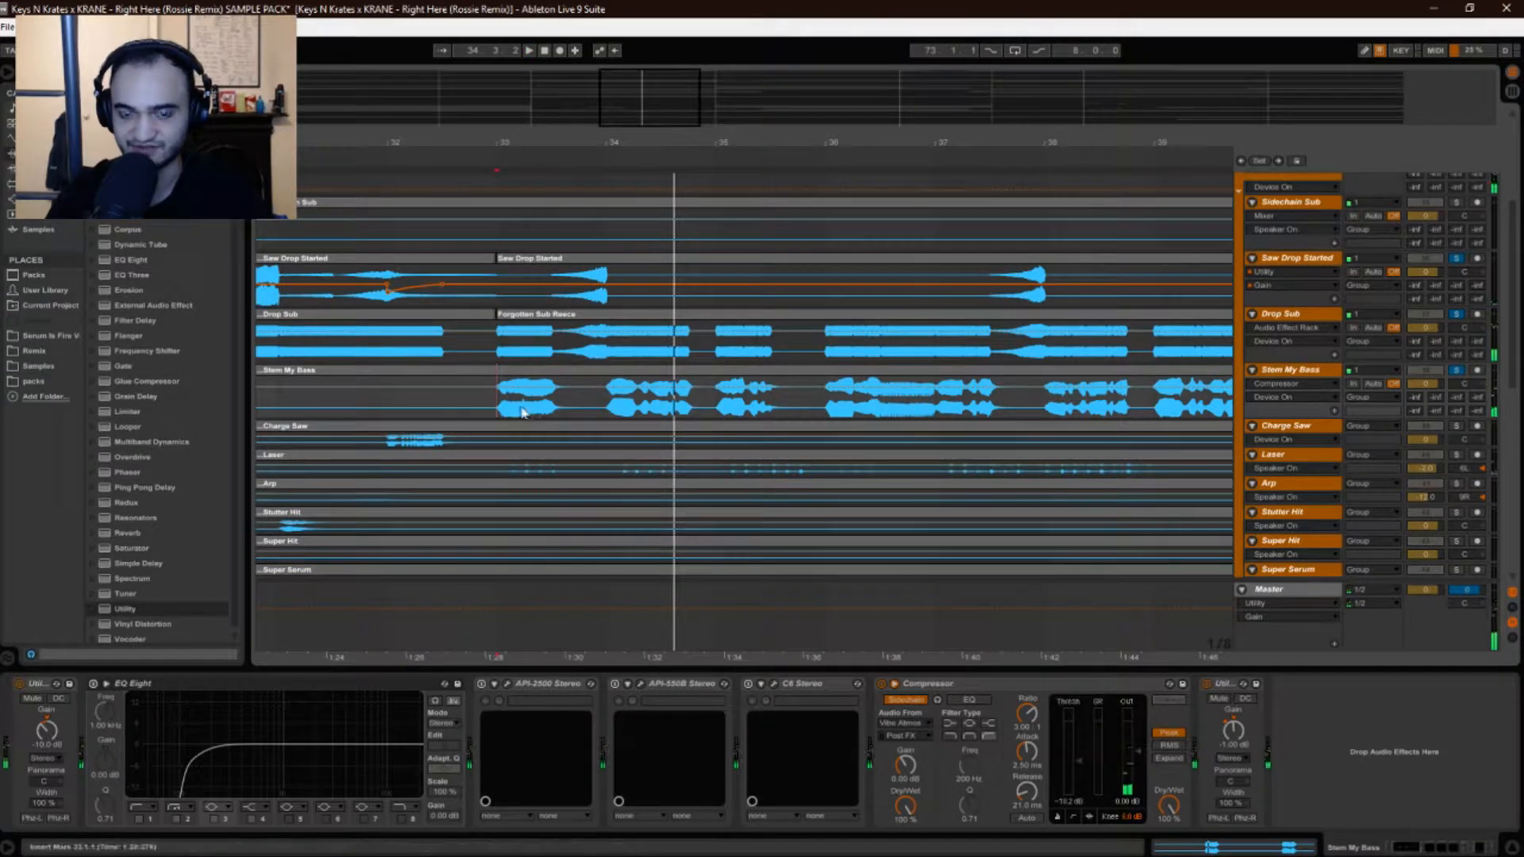
click(93, 687)
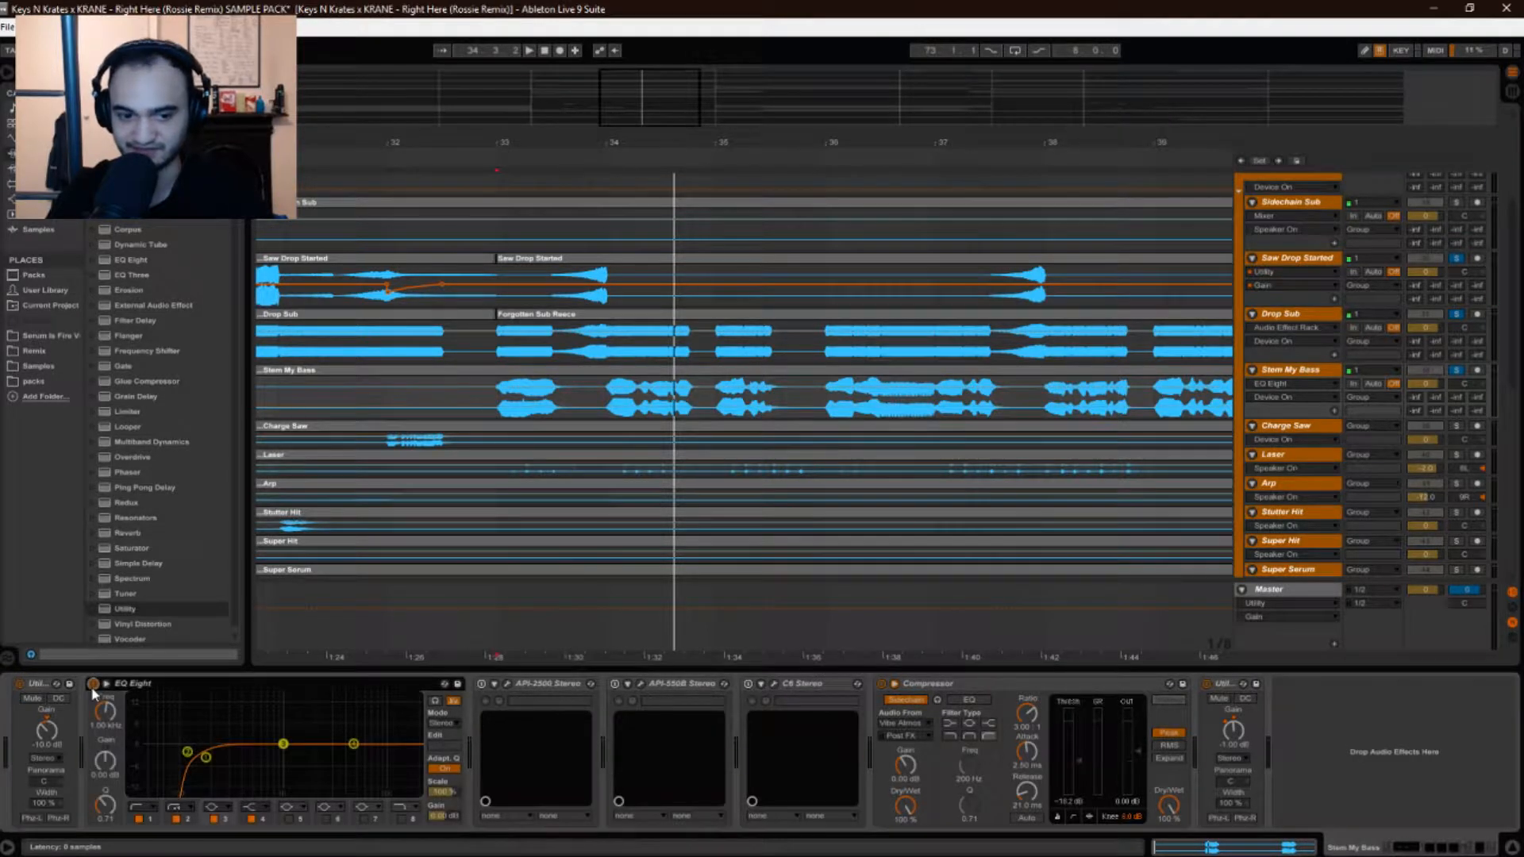
key(space)
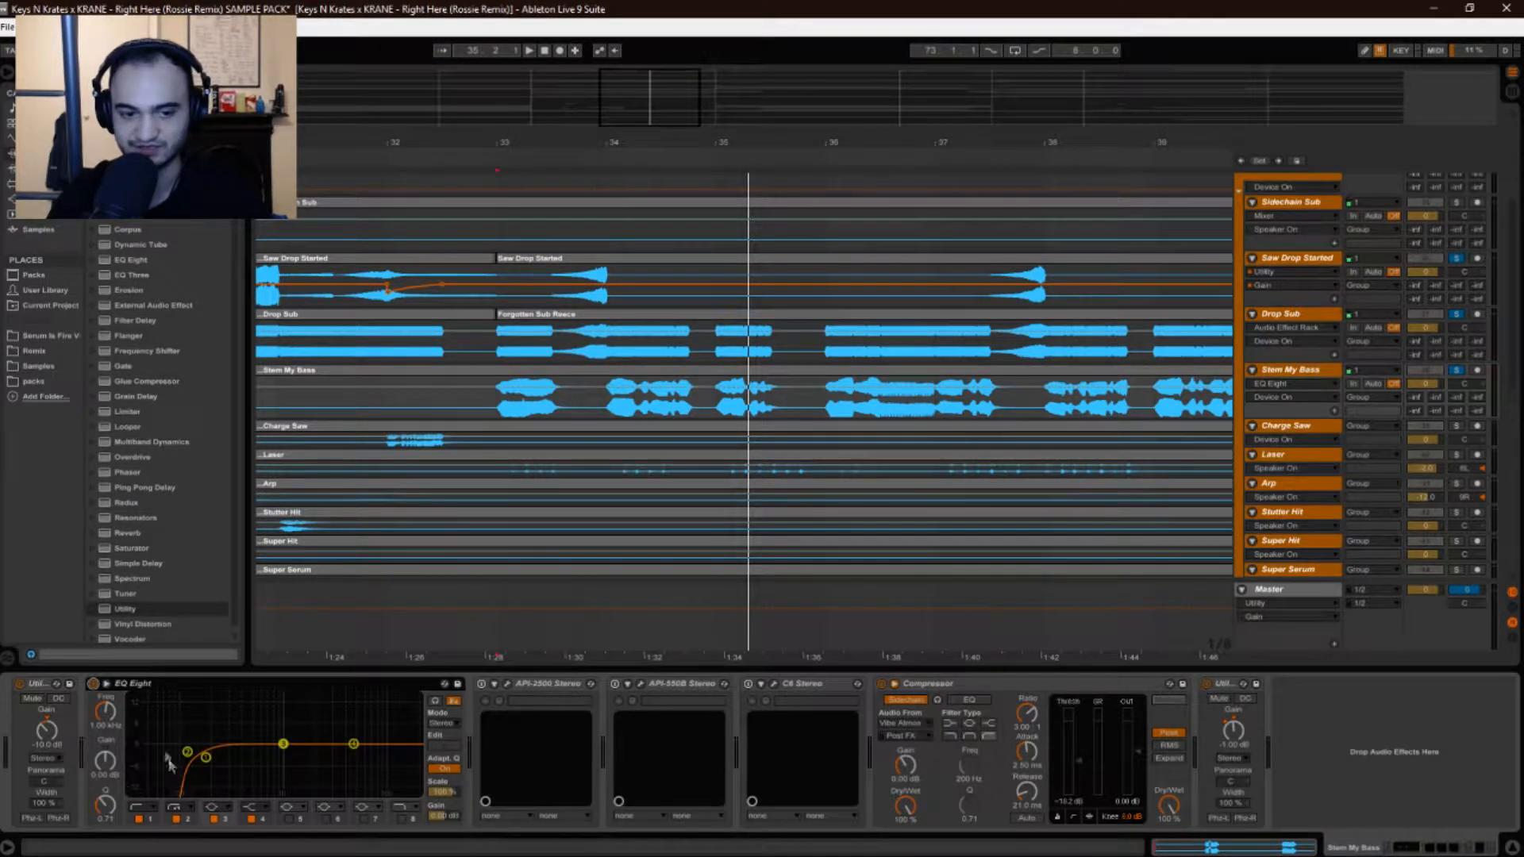
Switch on the API-2500 compressor, open its window and play from bar 33.
click(481, 684)
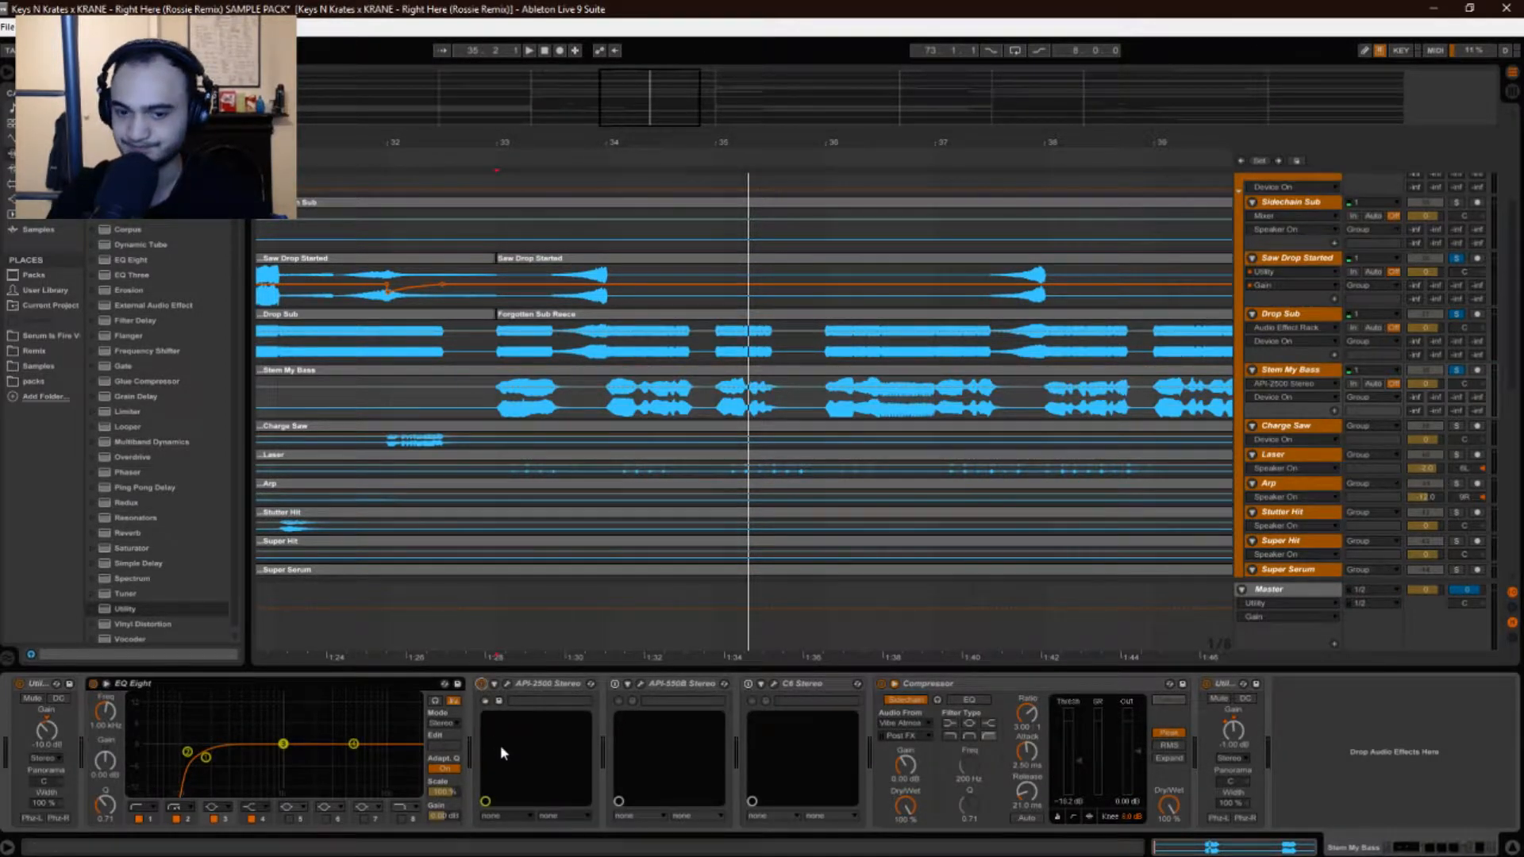
click(506, 684)
drag(899, 370, 1067, 300)
key(space)
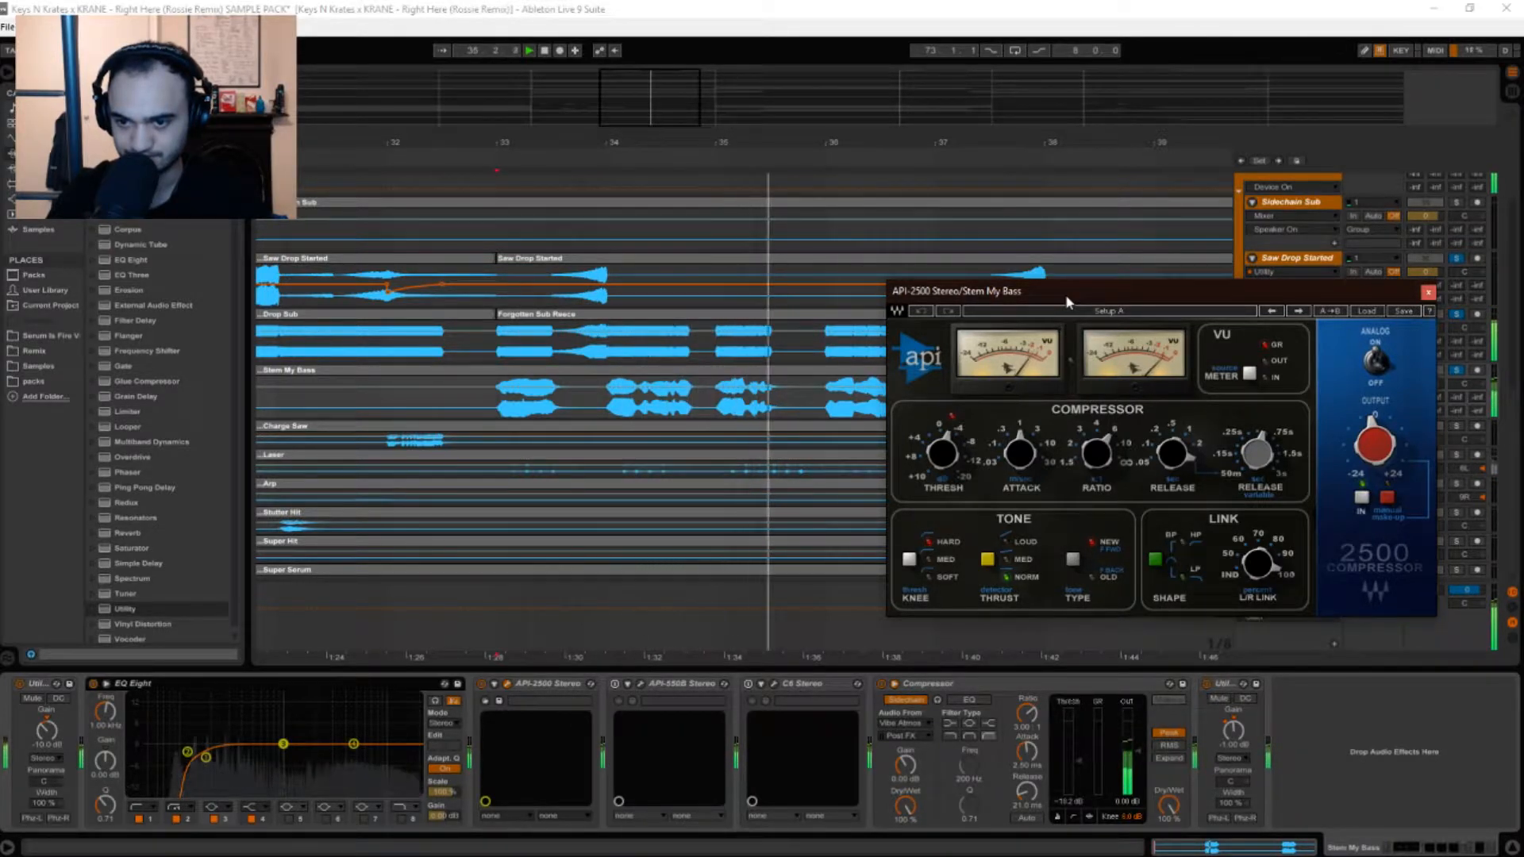
Move the API-2500 window clear of the device chain and reset the start to bar 33.
drag(1067, 302, 1012, 451)
drag(1226, 441, 1181, 392)
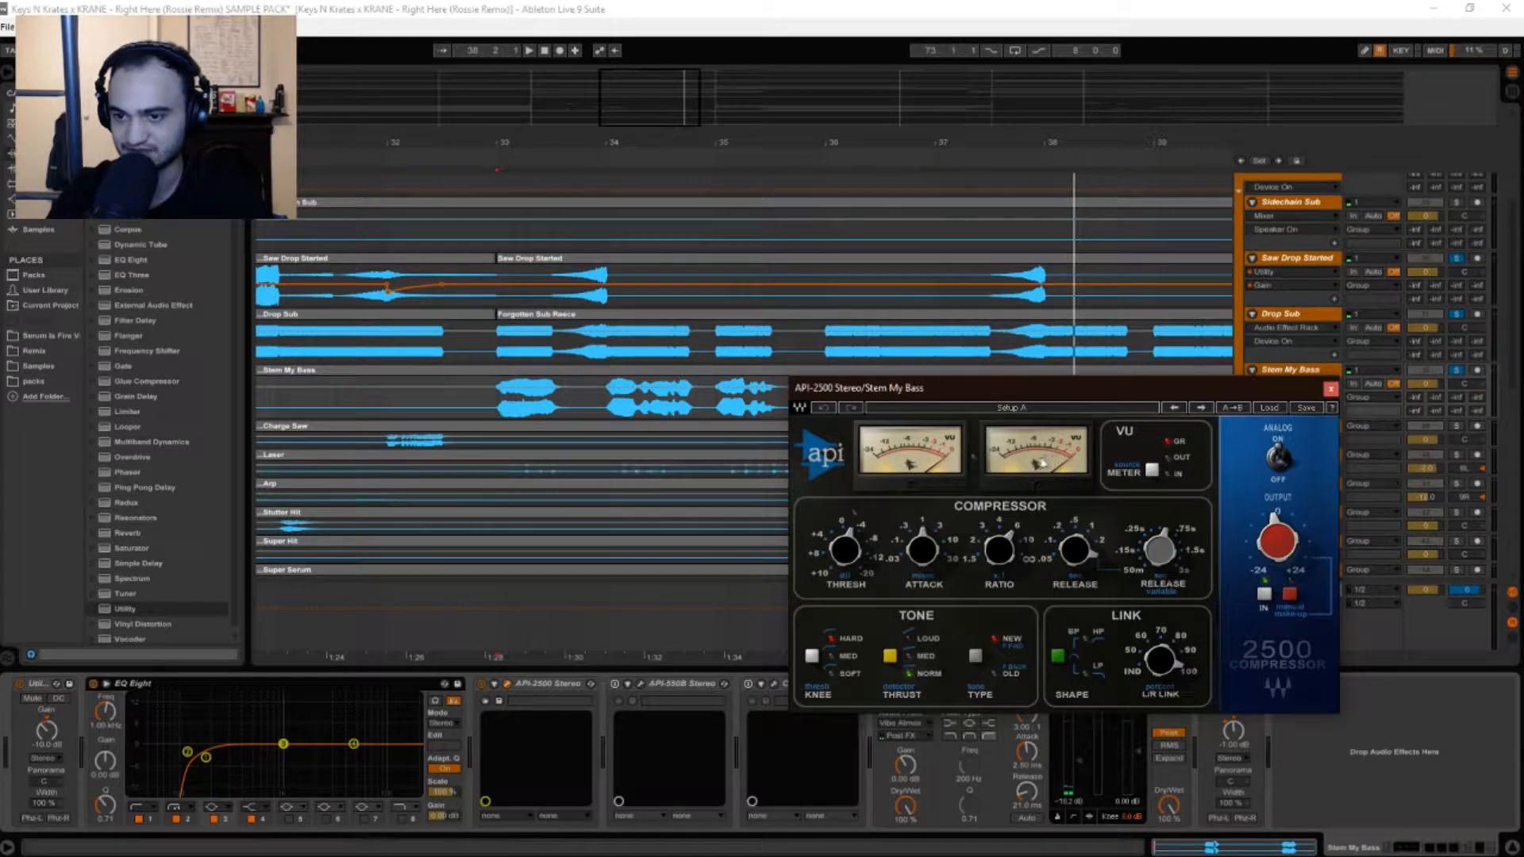
drag(973, 391, 687, 562)
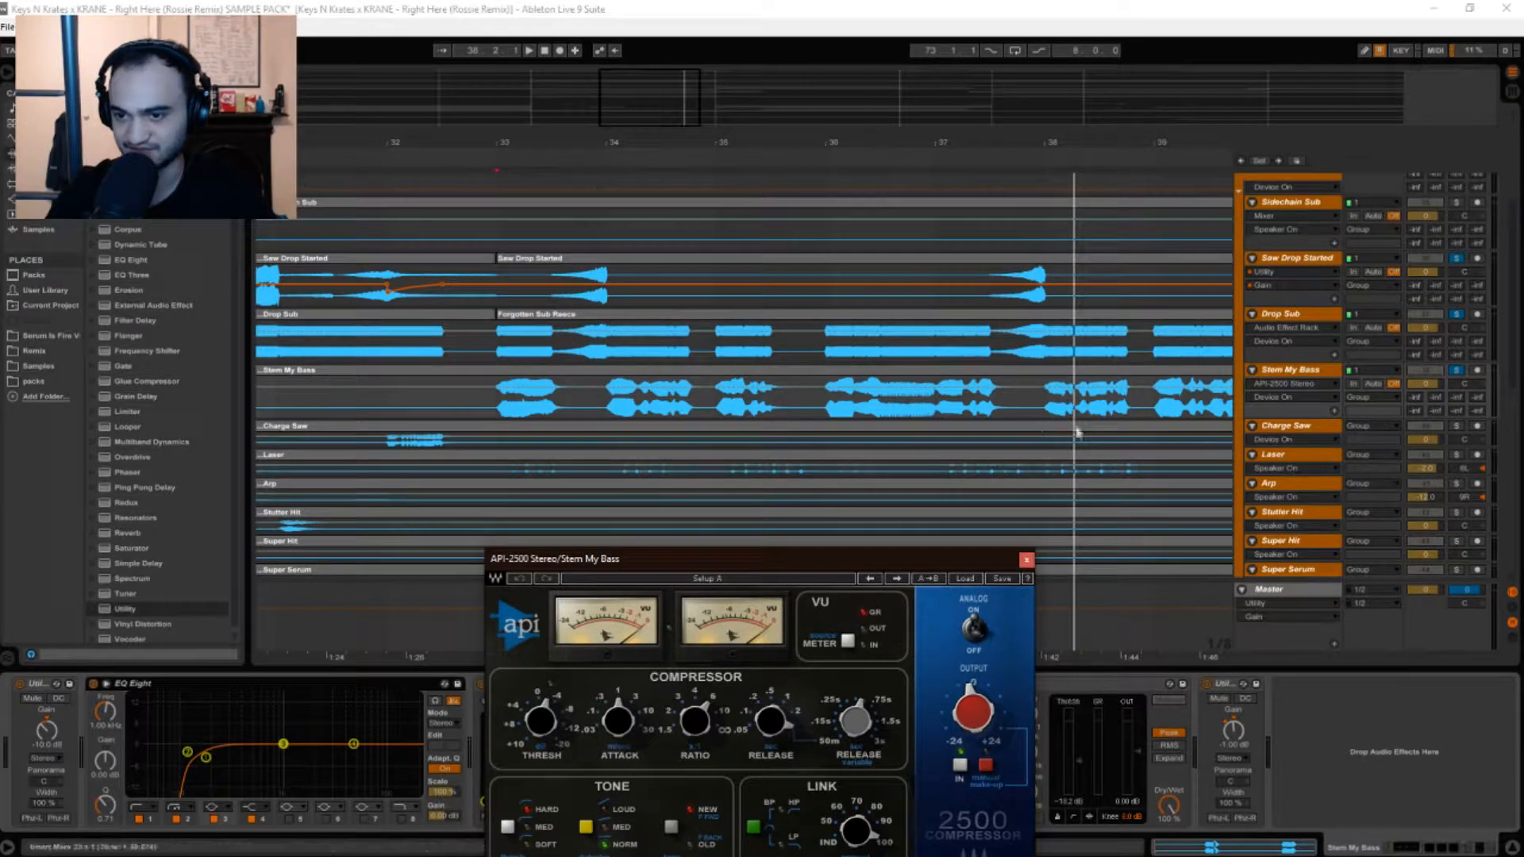
drag(897, 558, 750, 429)
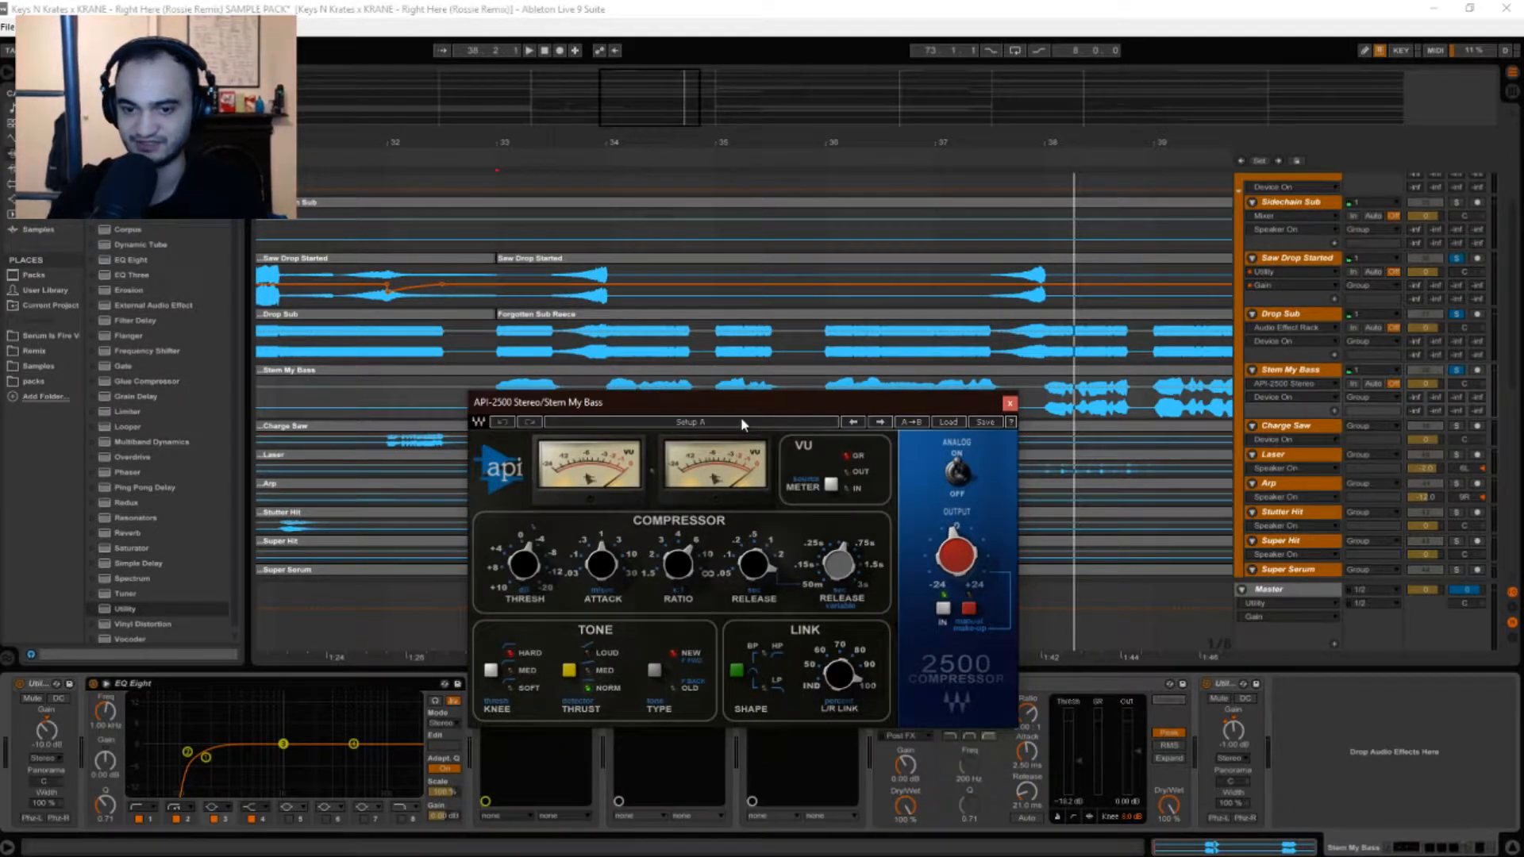
drag(815, 413, 800, 412)
drag(967, 409, 776, 449)
click(500, 400)
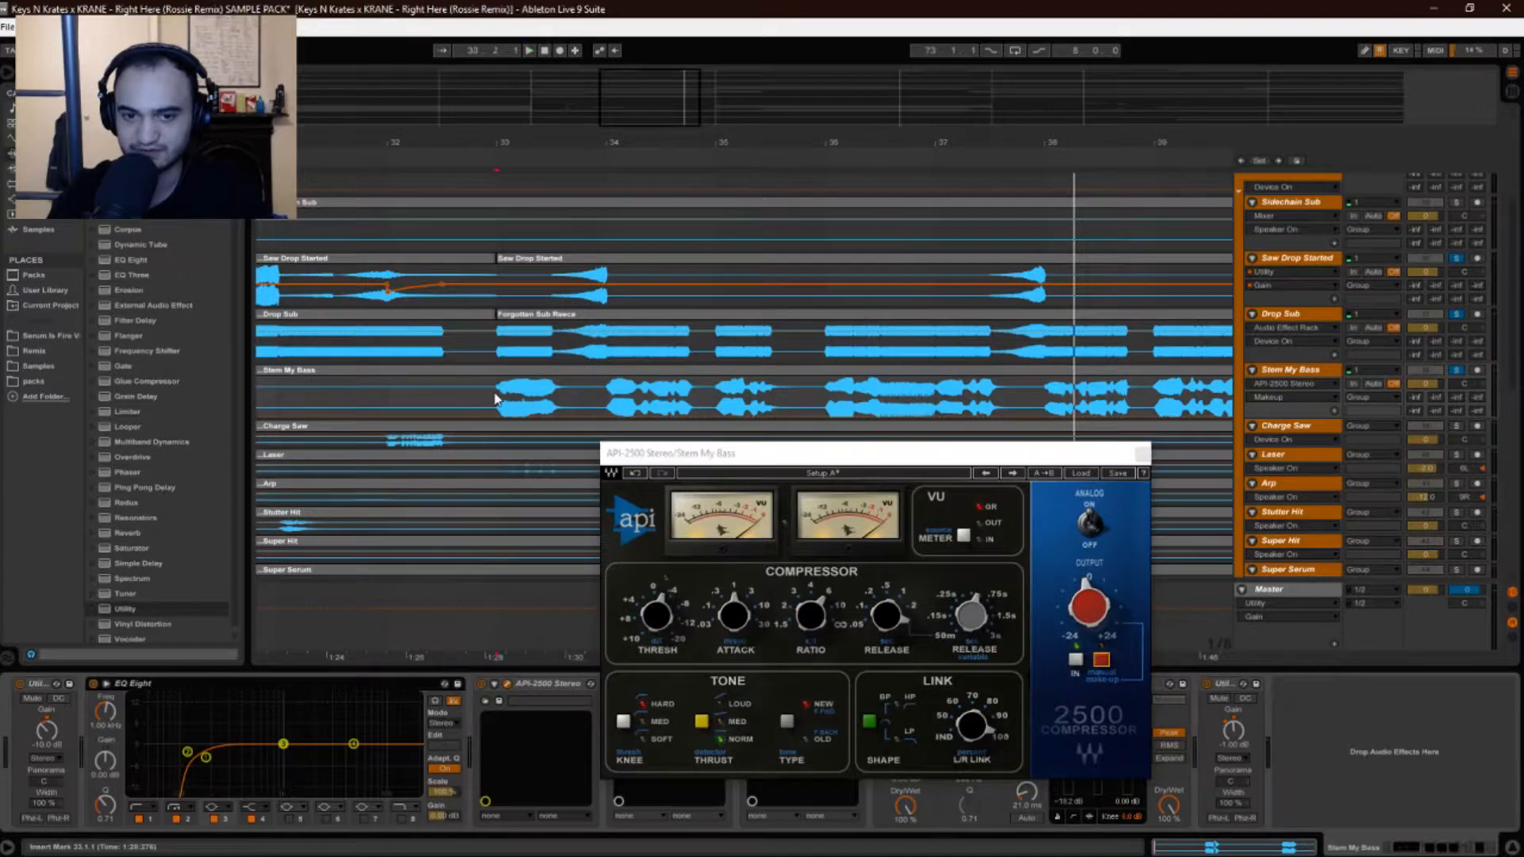
Listen from bar 33 while repositioning the API-2500 window, then close its editor.
key(space)
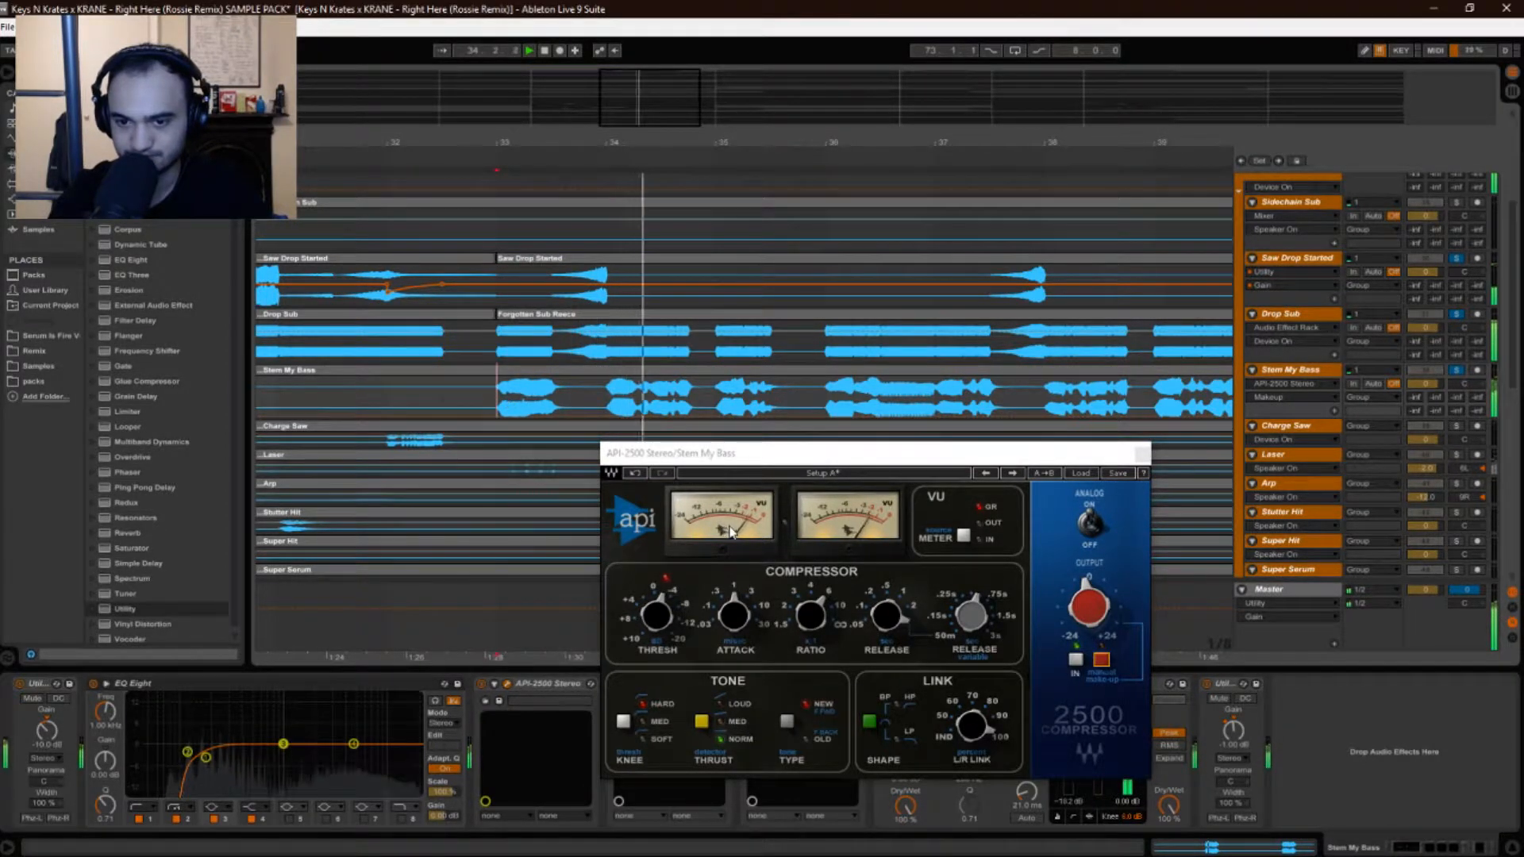
key(space)
key(space)
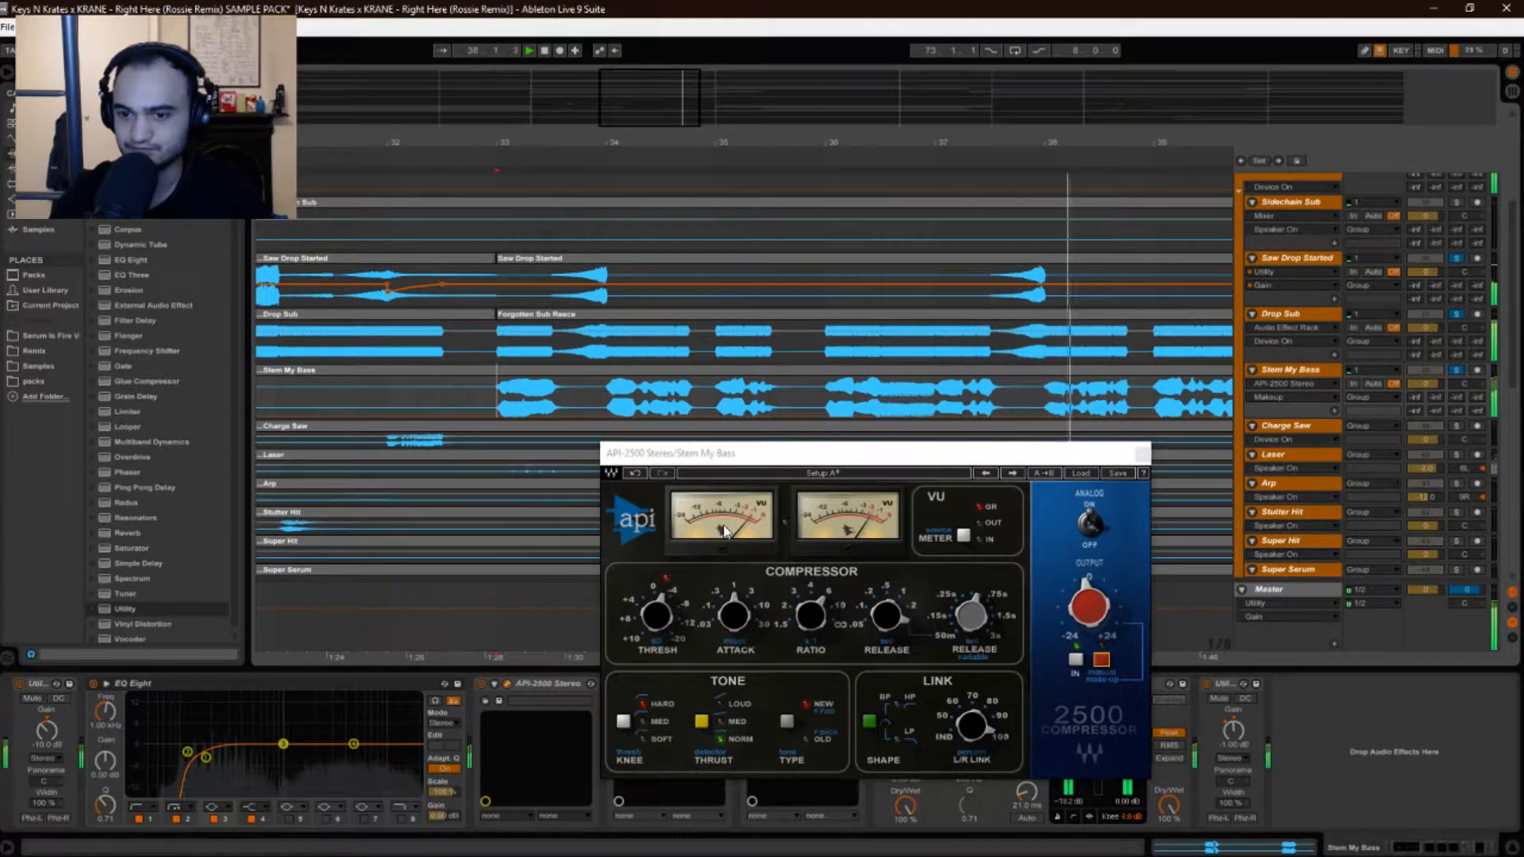
drag(746, 460, 656, 386)
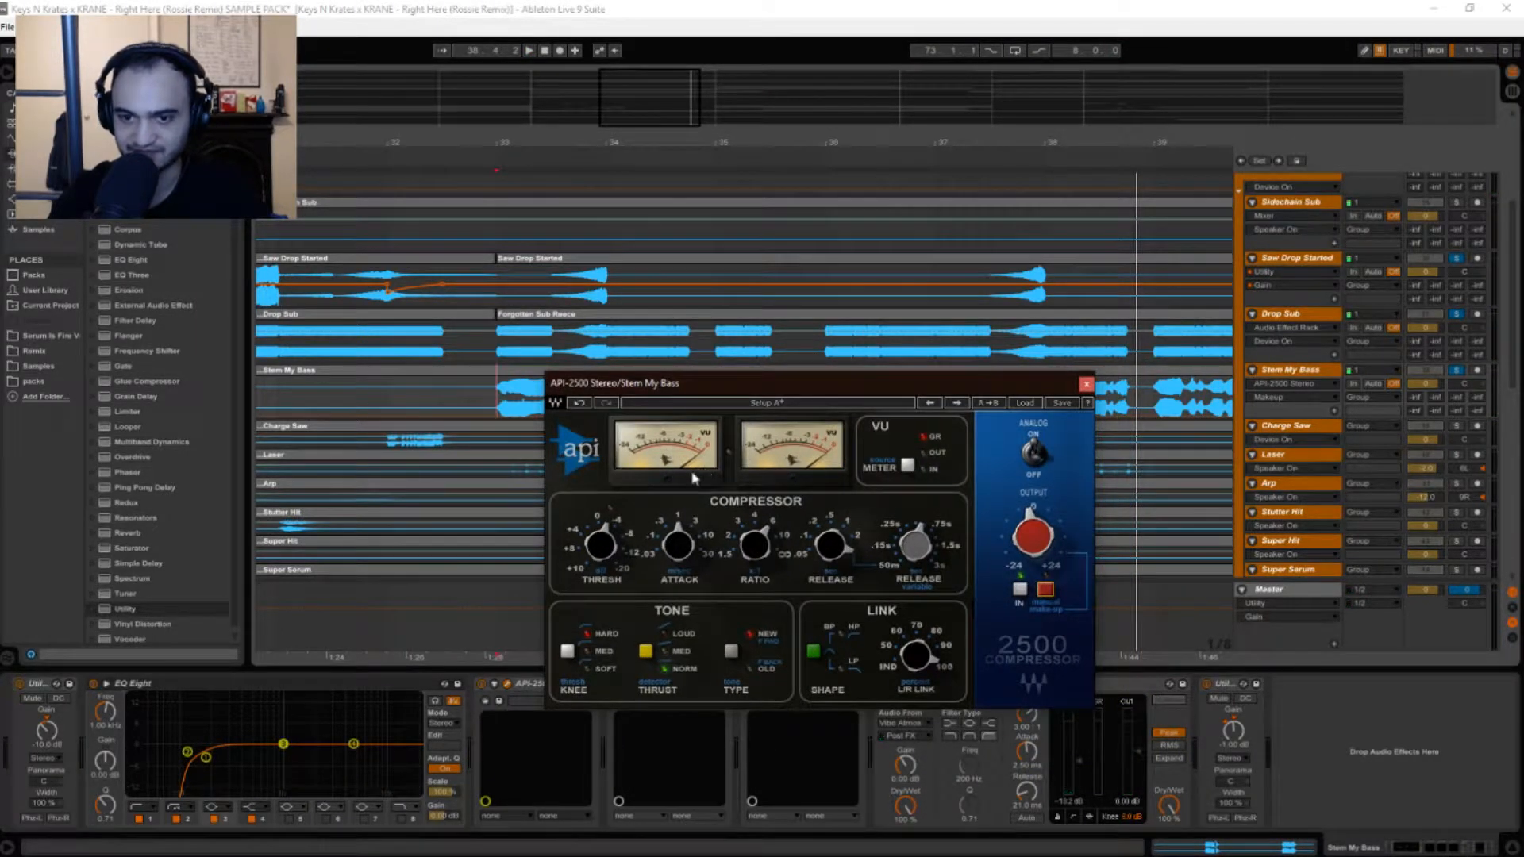
drag(724, 394, 621, 441)
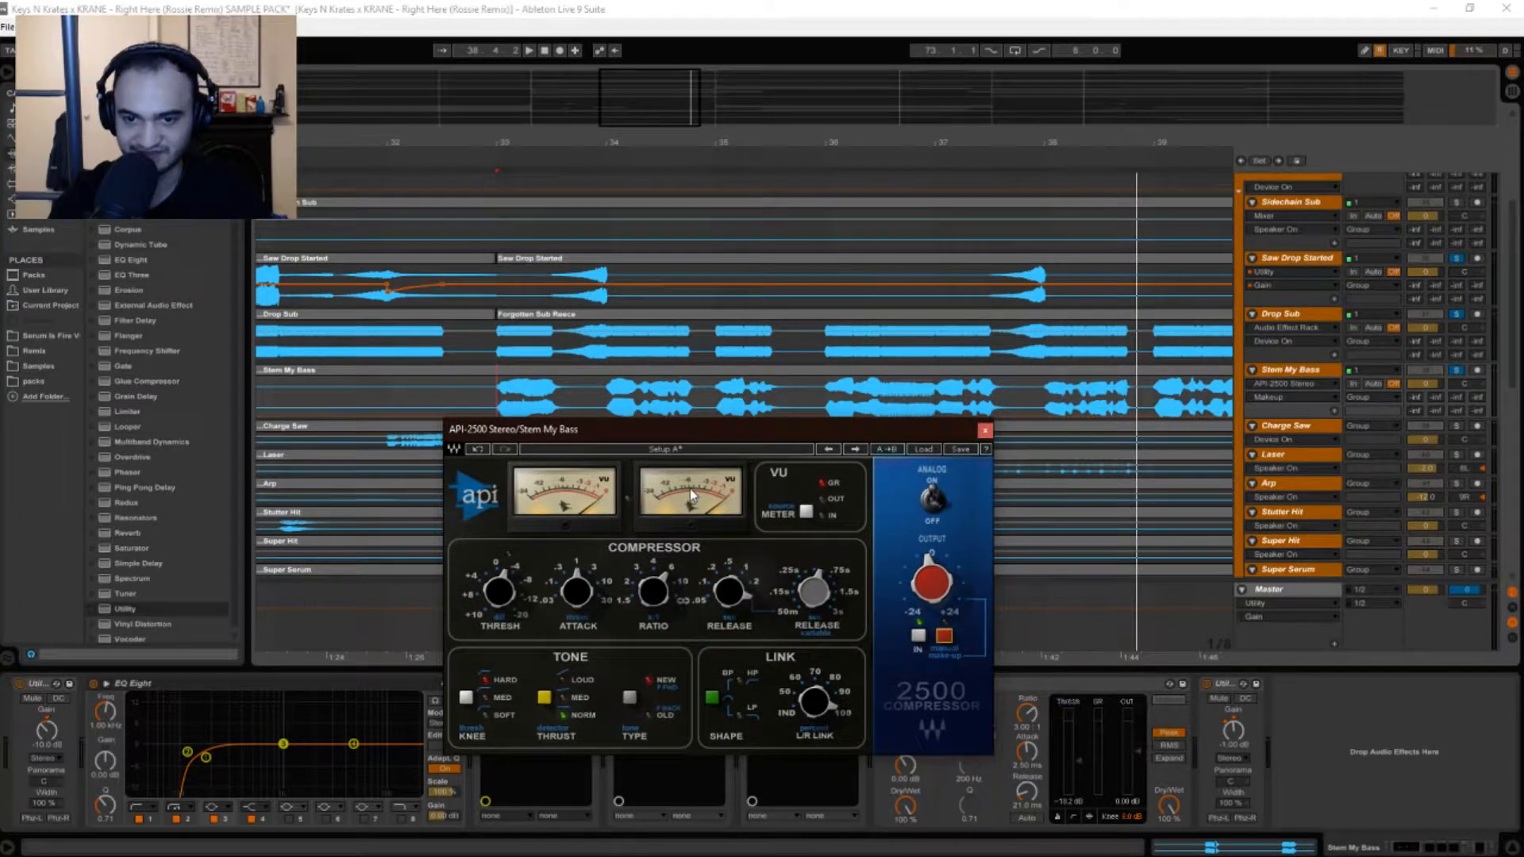
drag(691, 448, 555, 453)
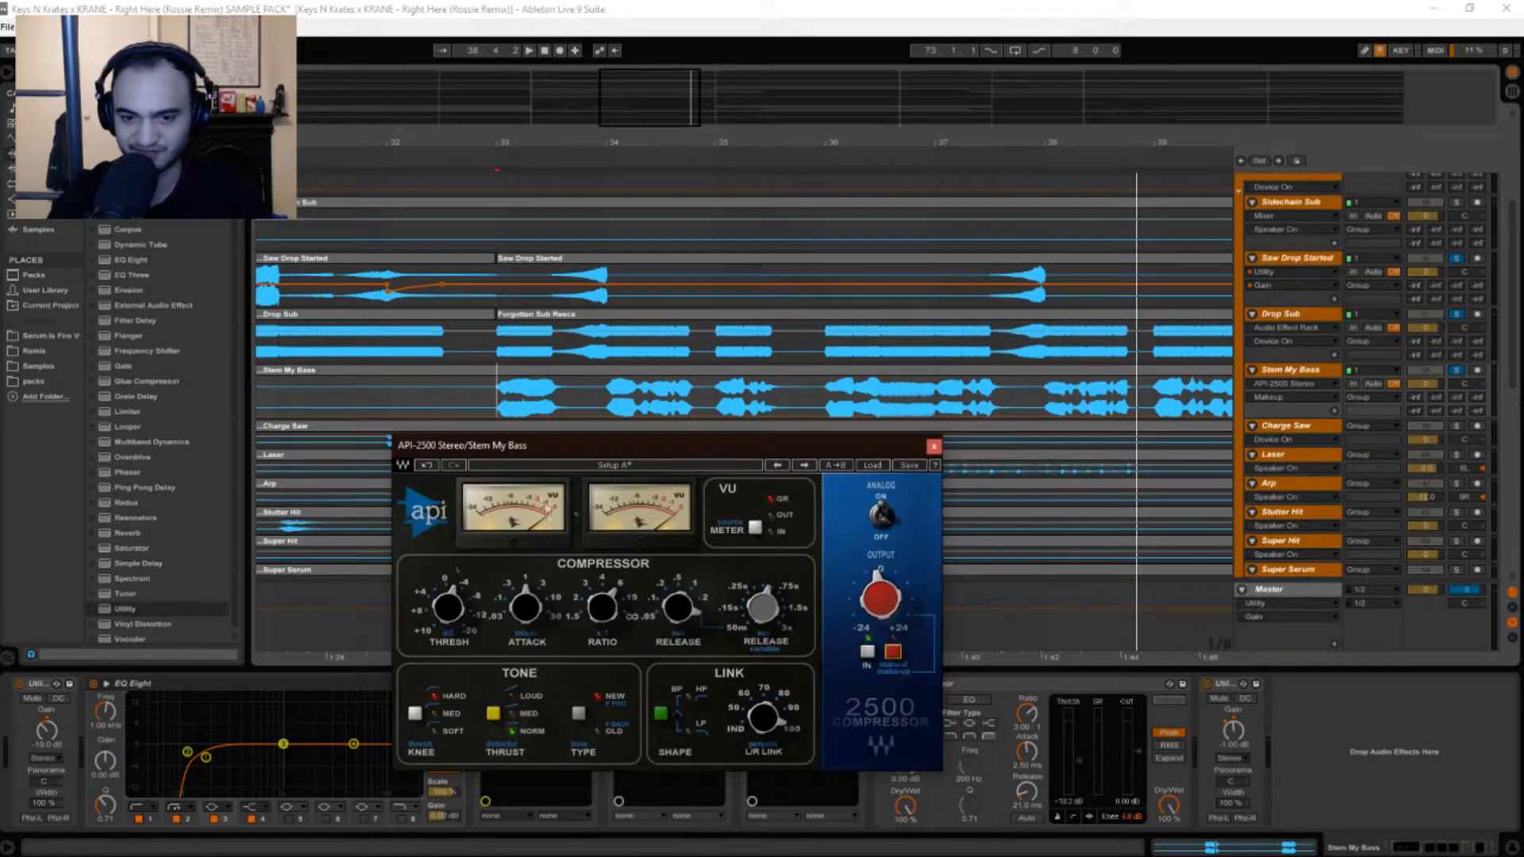
drag(592, 438, 569, 415)
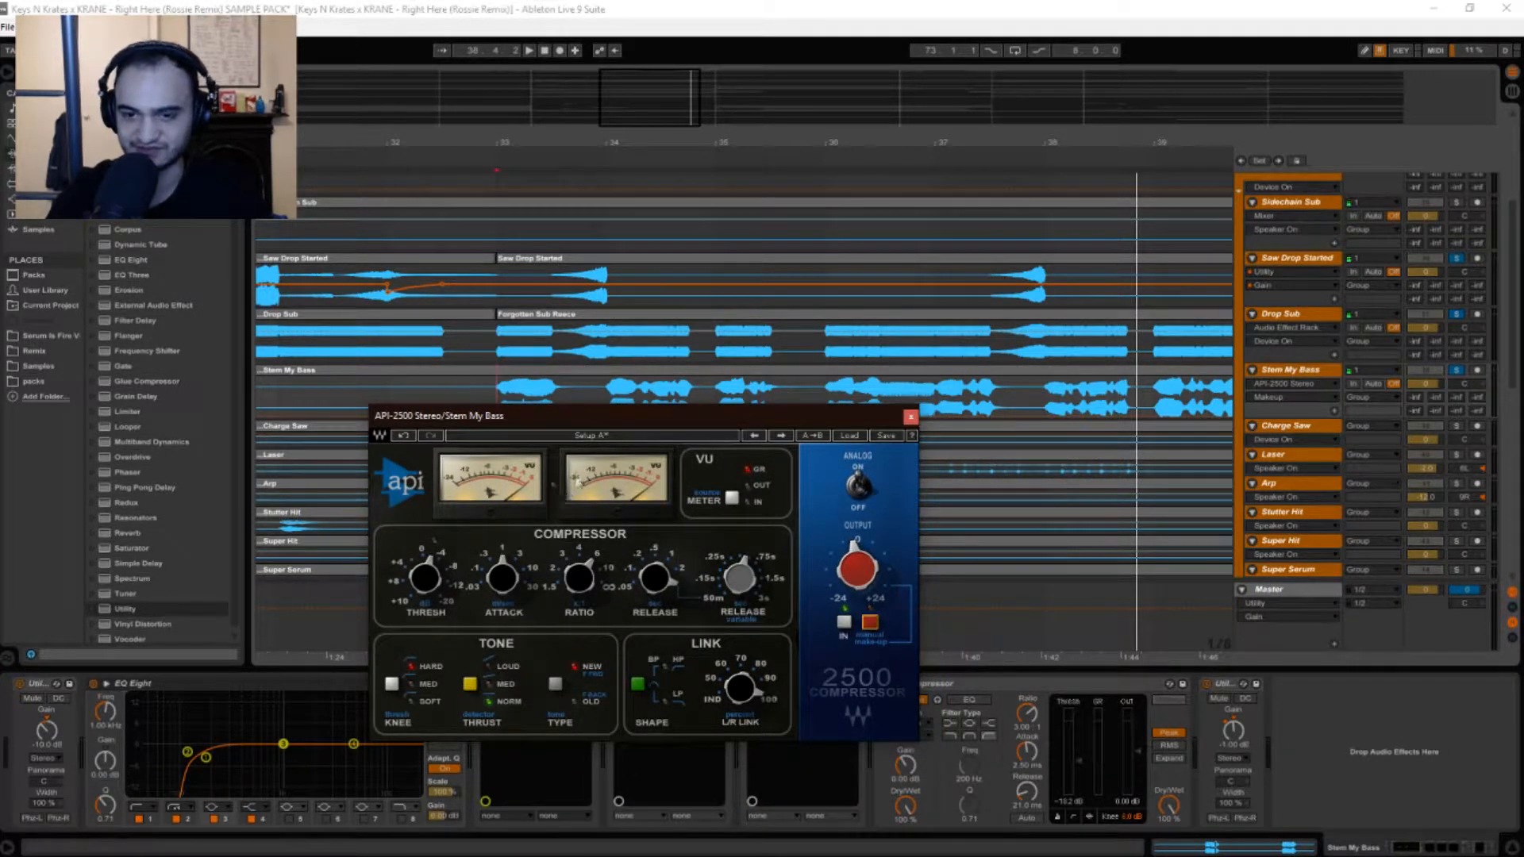
drag(609, 428, 521, 435)
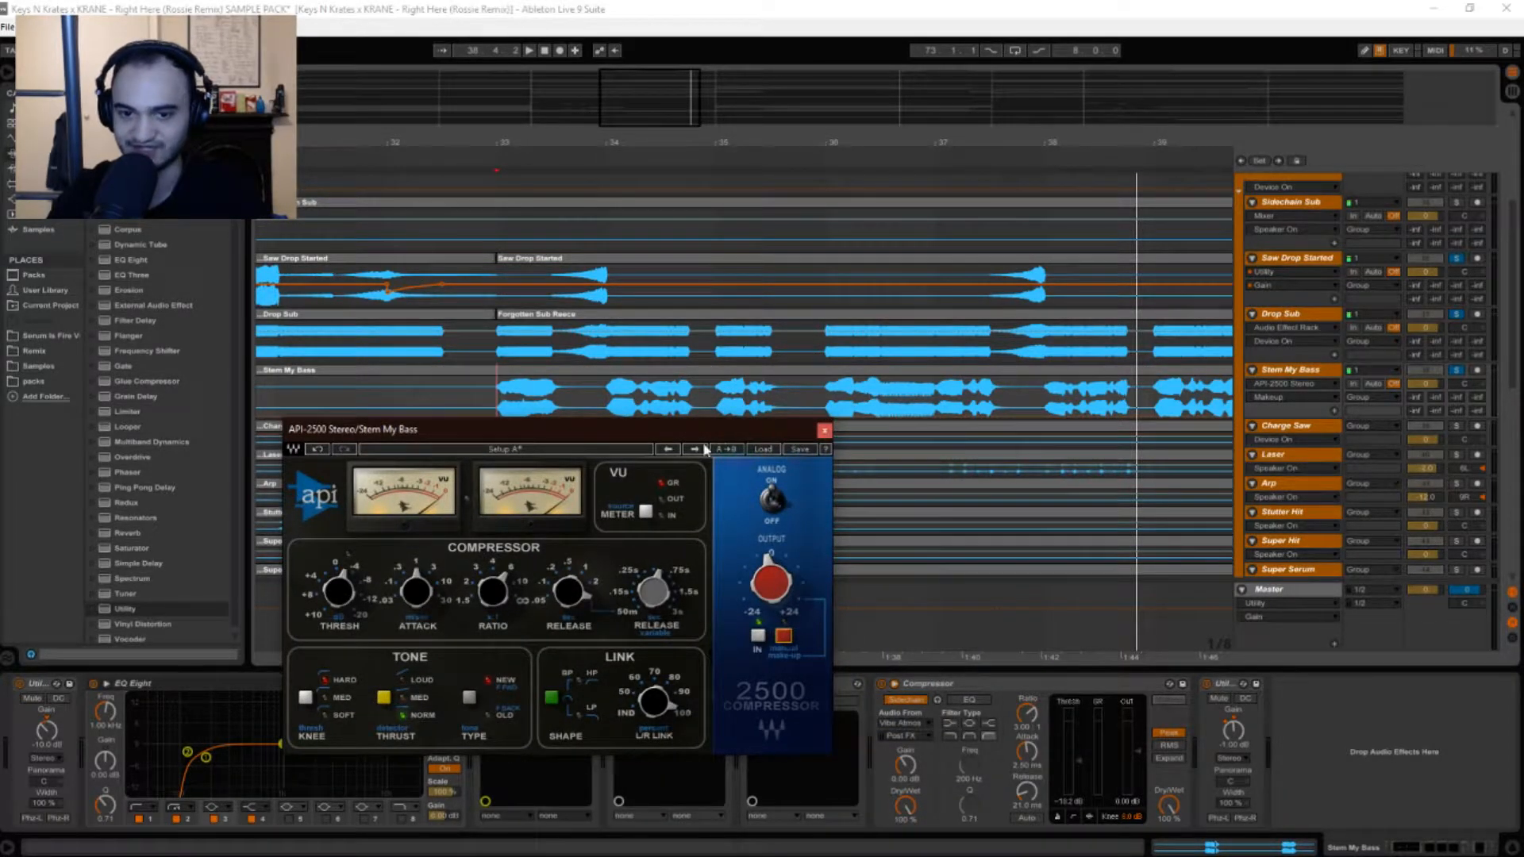
drag(689, 439, 684, 400)
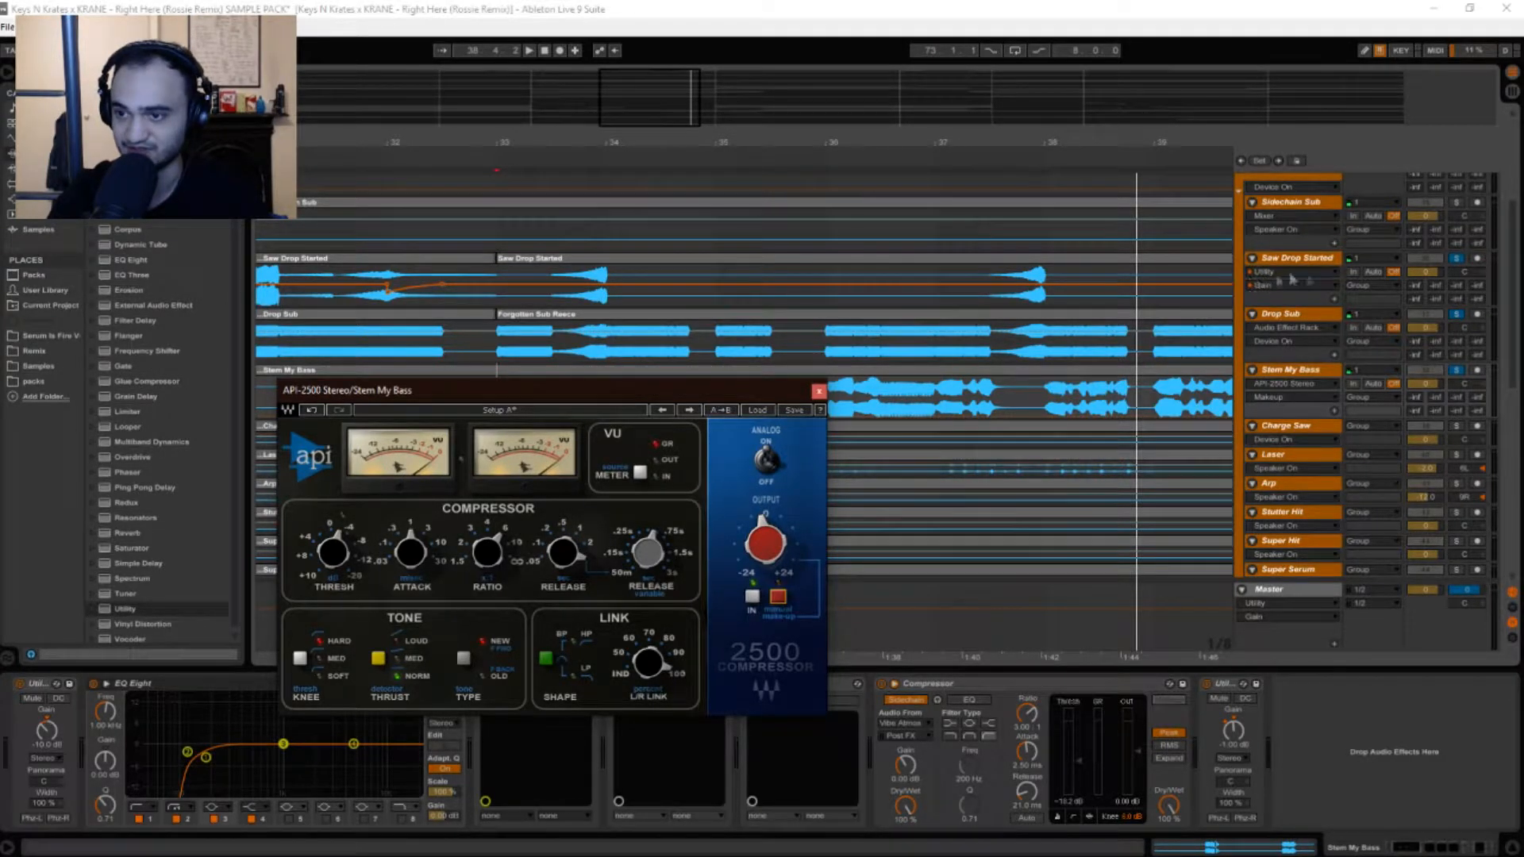
drag(704, 390, 842, 300)
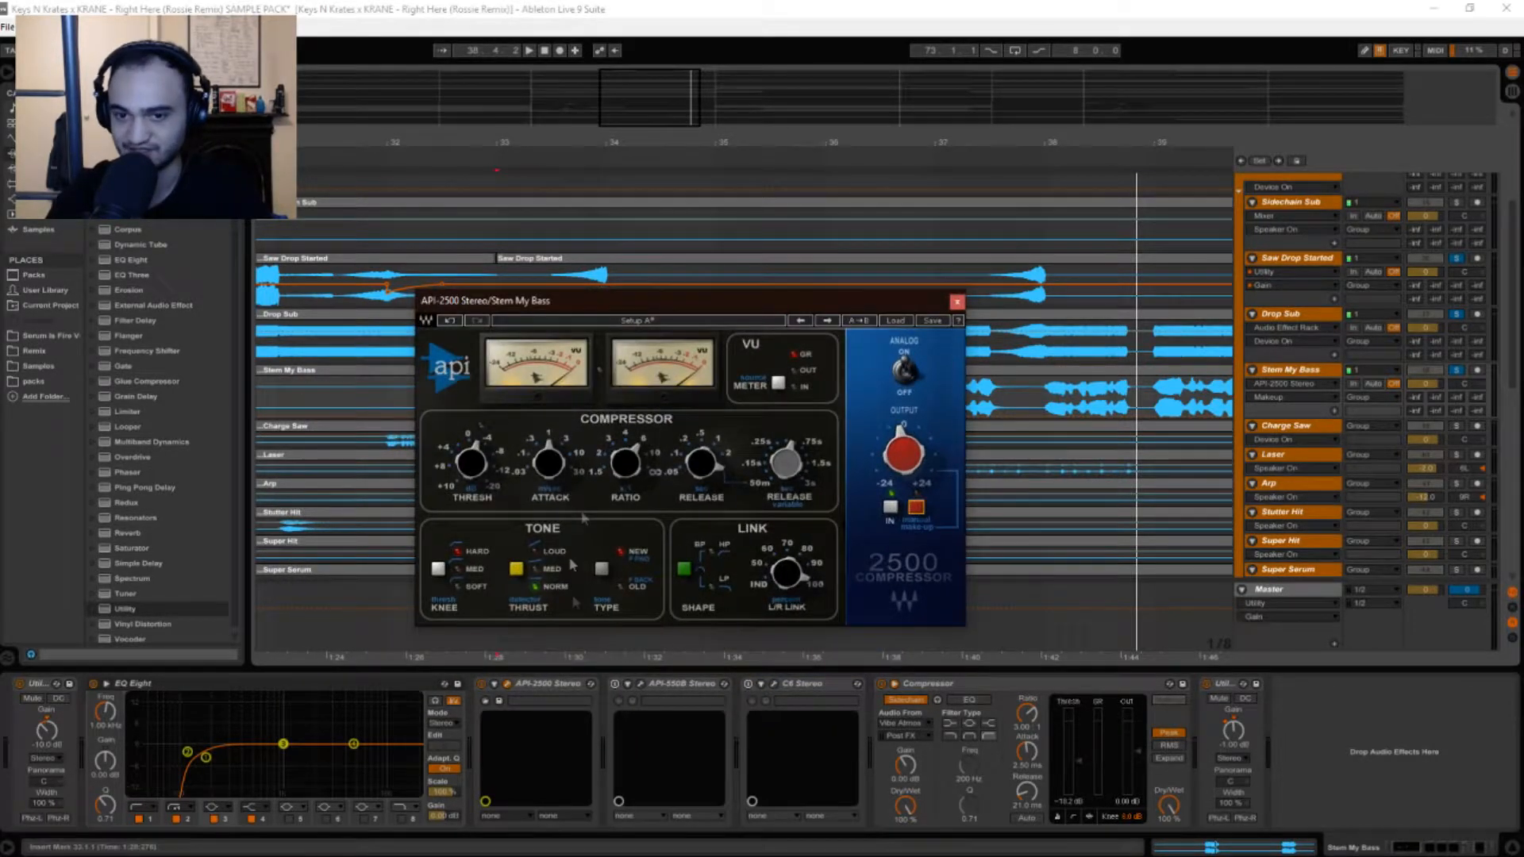
click(957, 303)
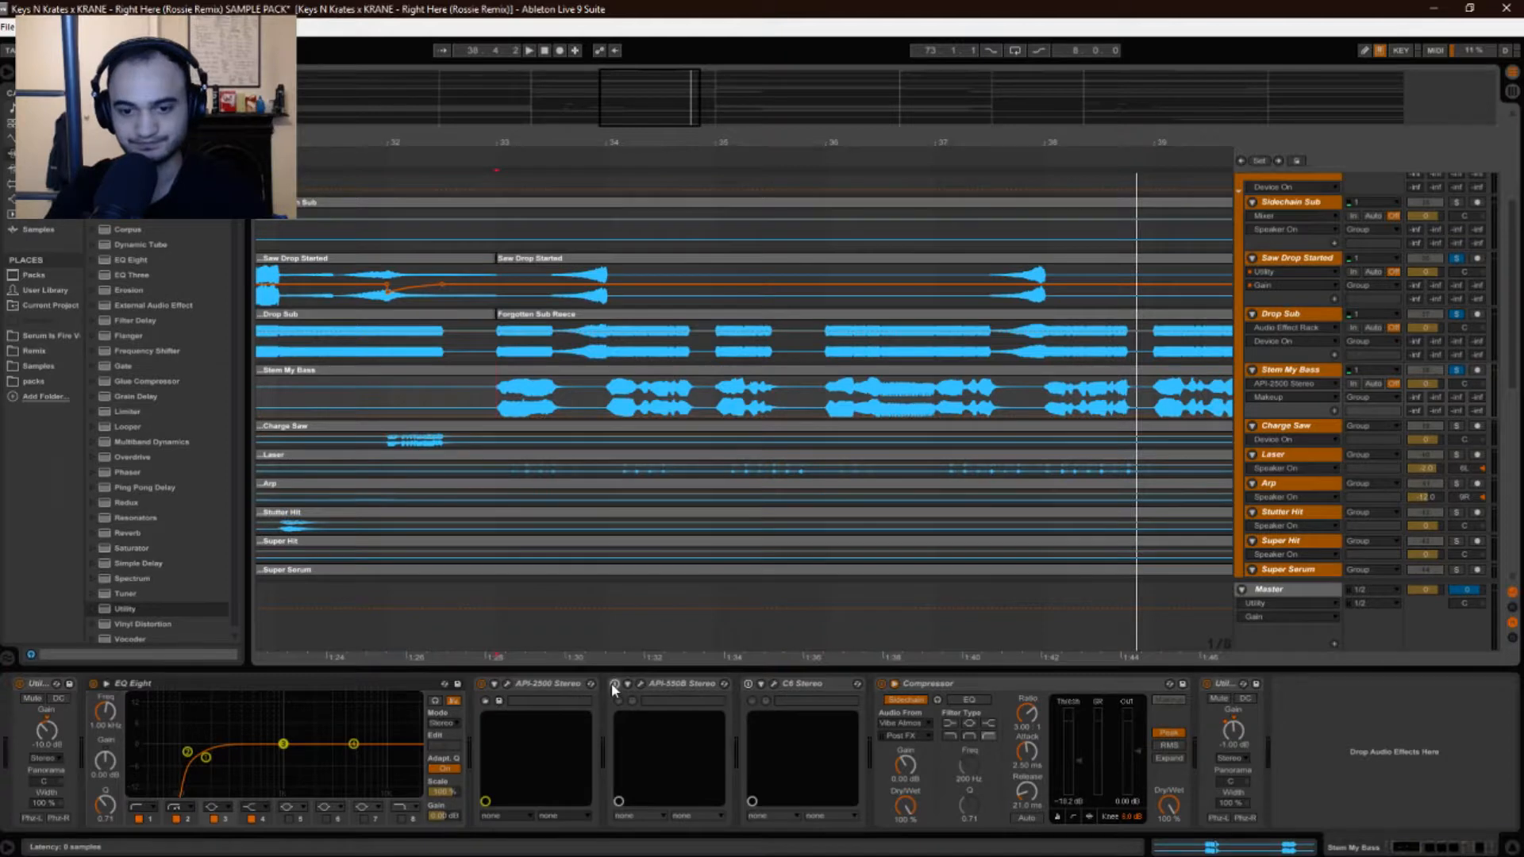
Enable the API-550B on Stem My Bass and review its editor during playback from bar 33.
click(614, 684)
key(space)
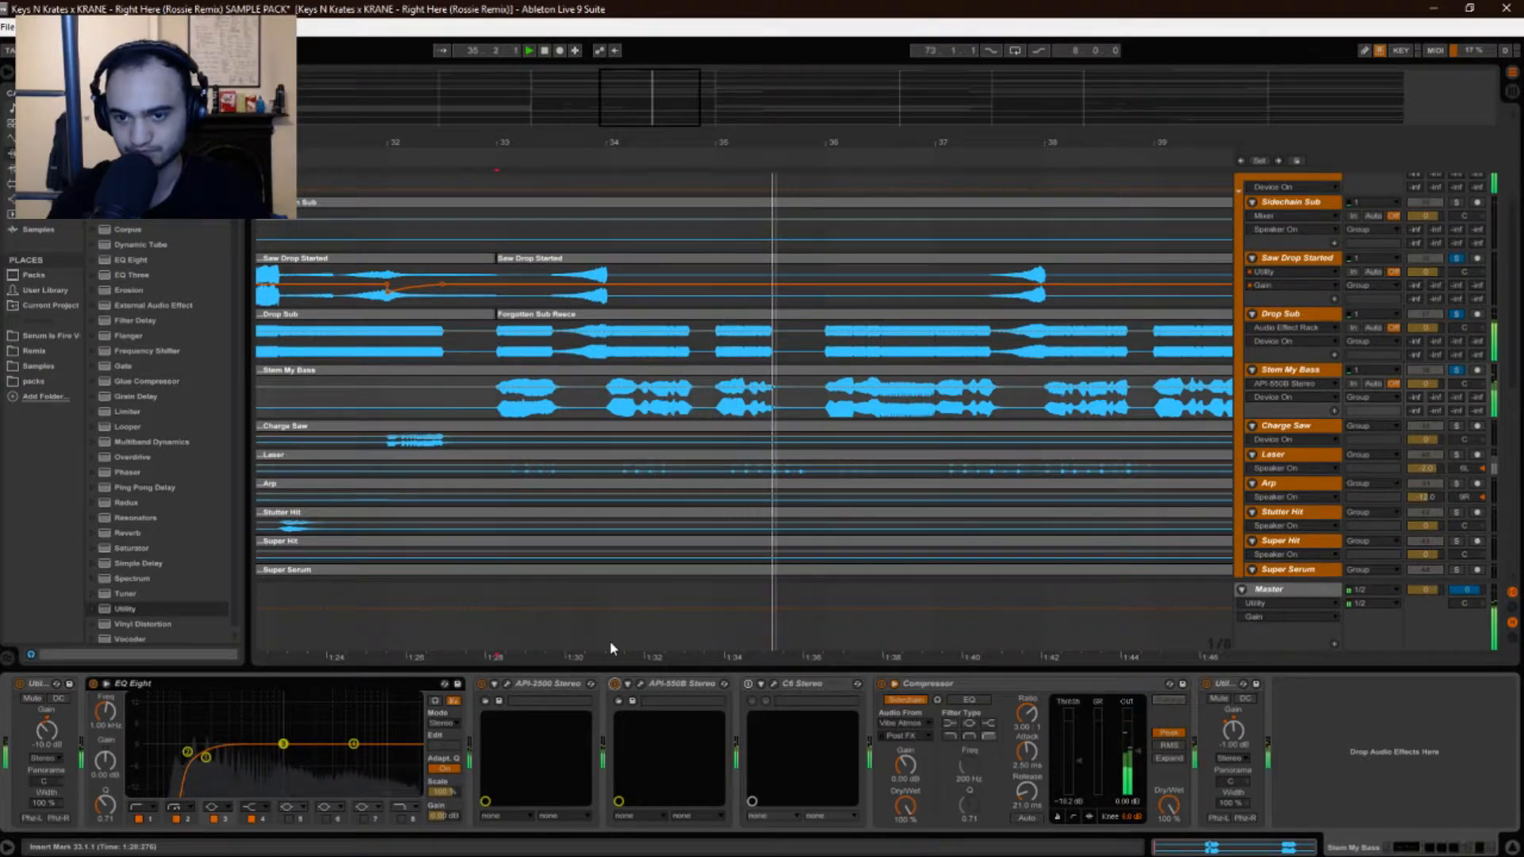
click(640, 684)
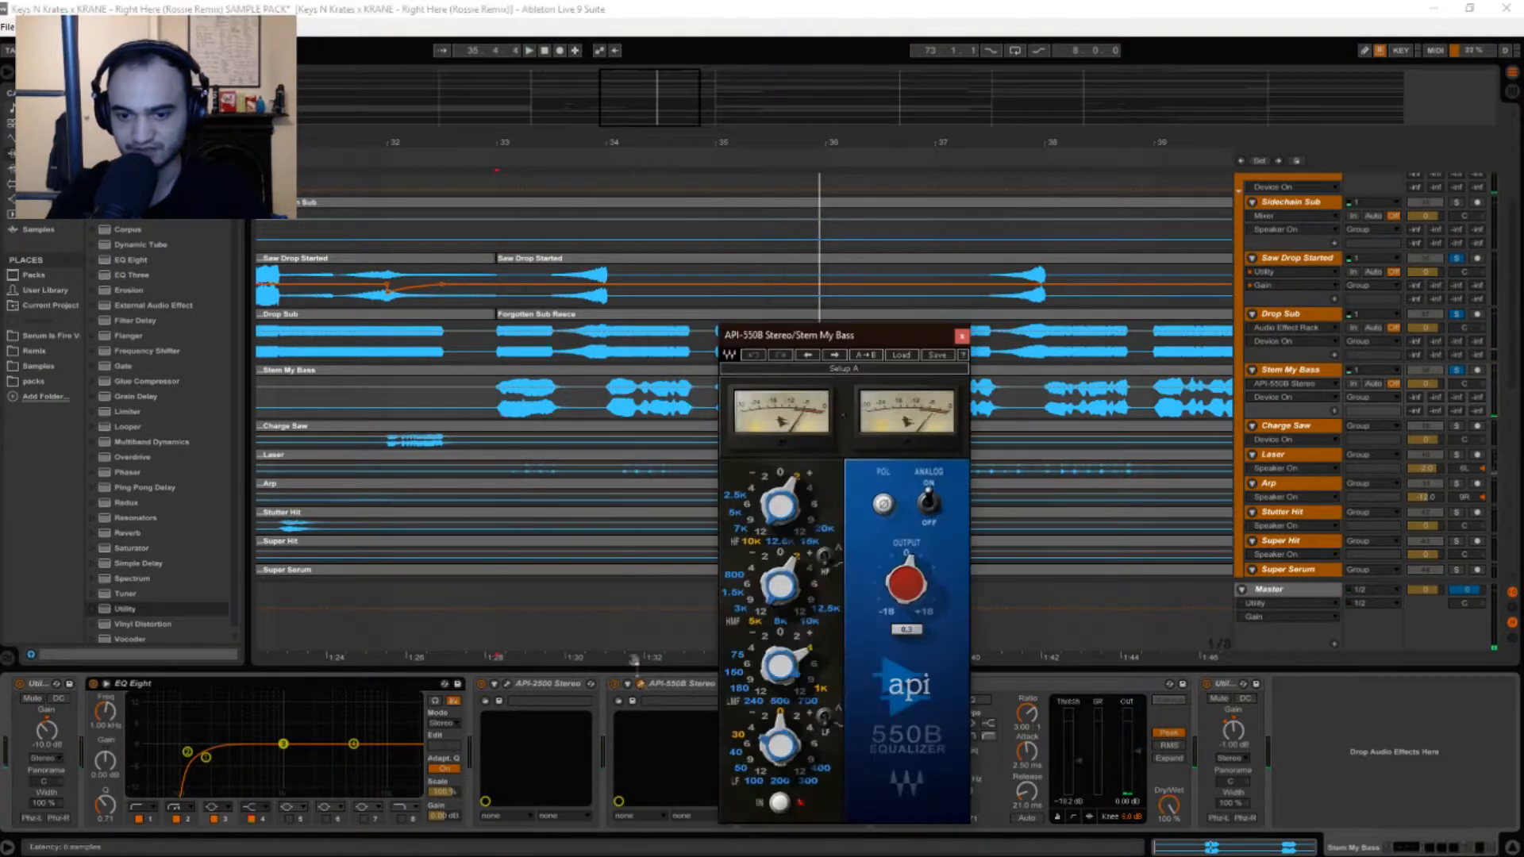
drag(849, 339, 865, 248)
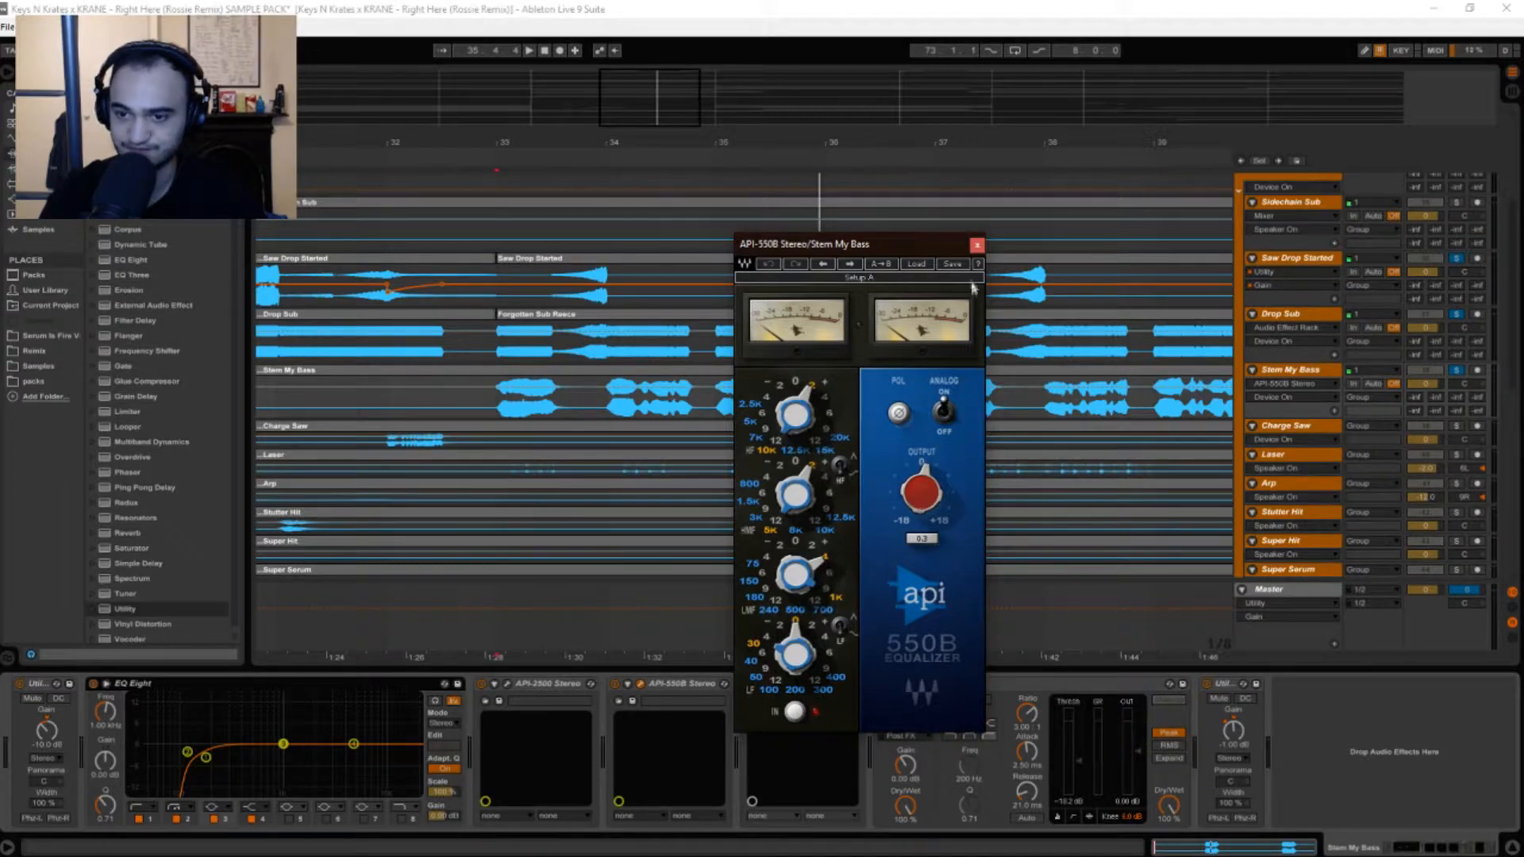
click(976, 246)
key(space)
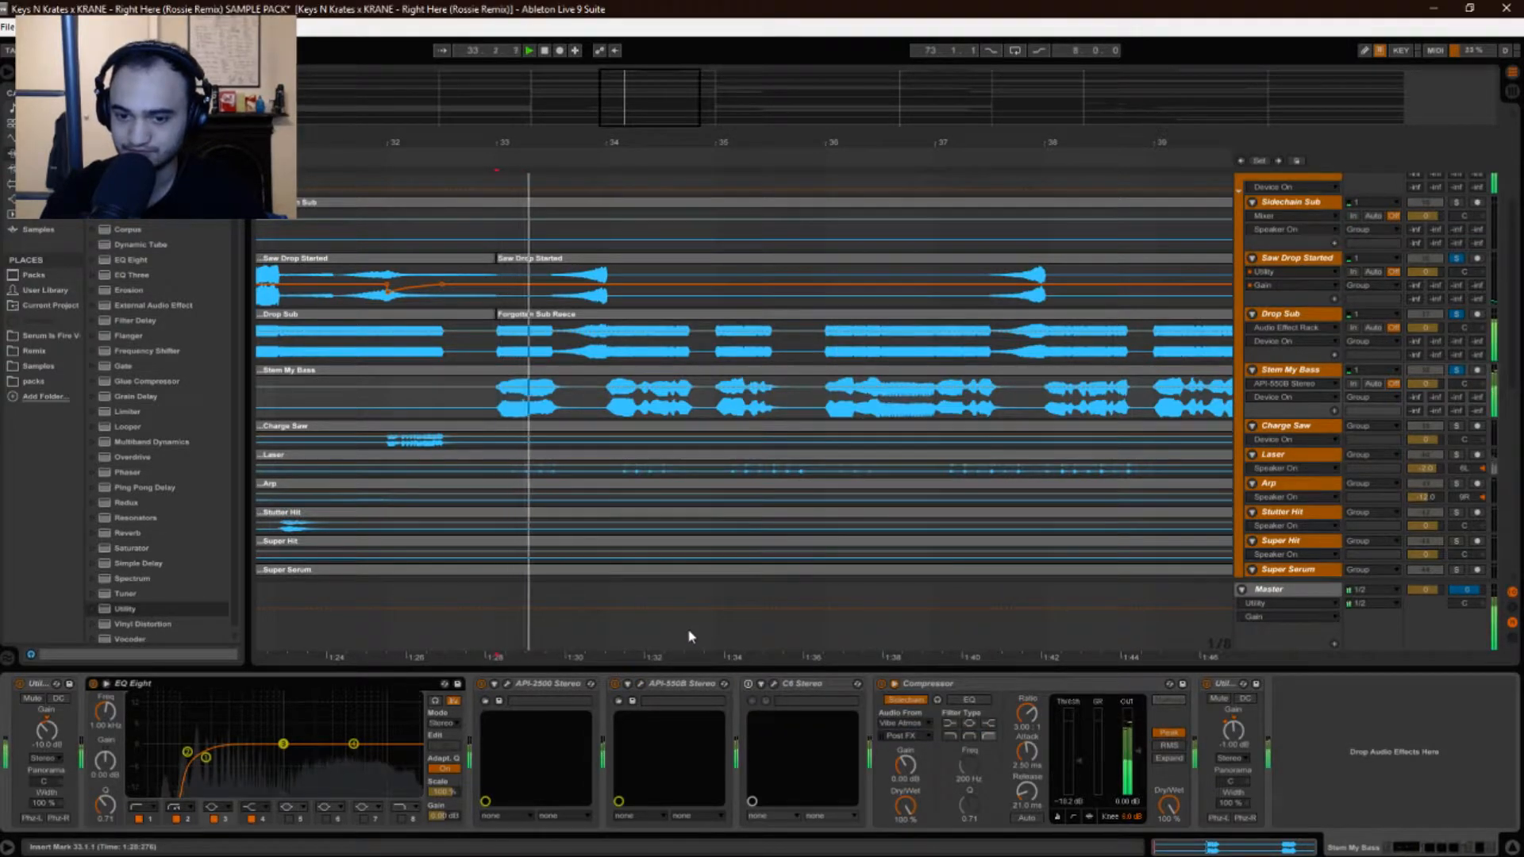
Compare the API-550B off and on, opening and closing its editor.
click(615, 683)
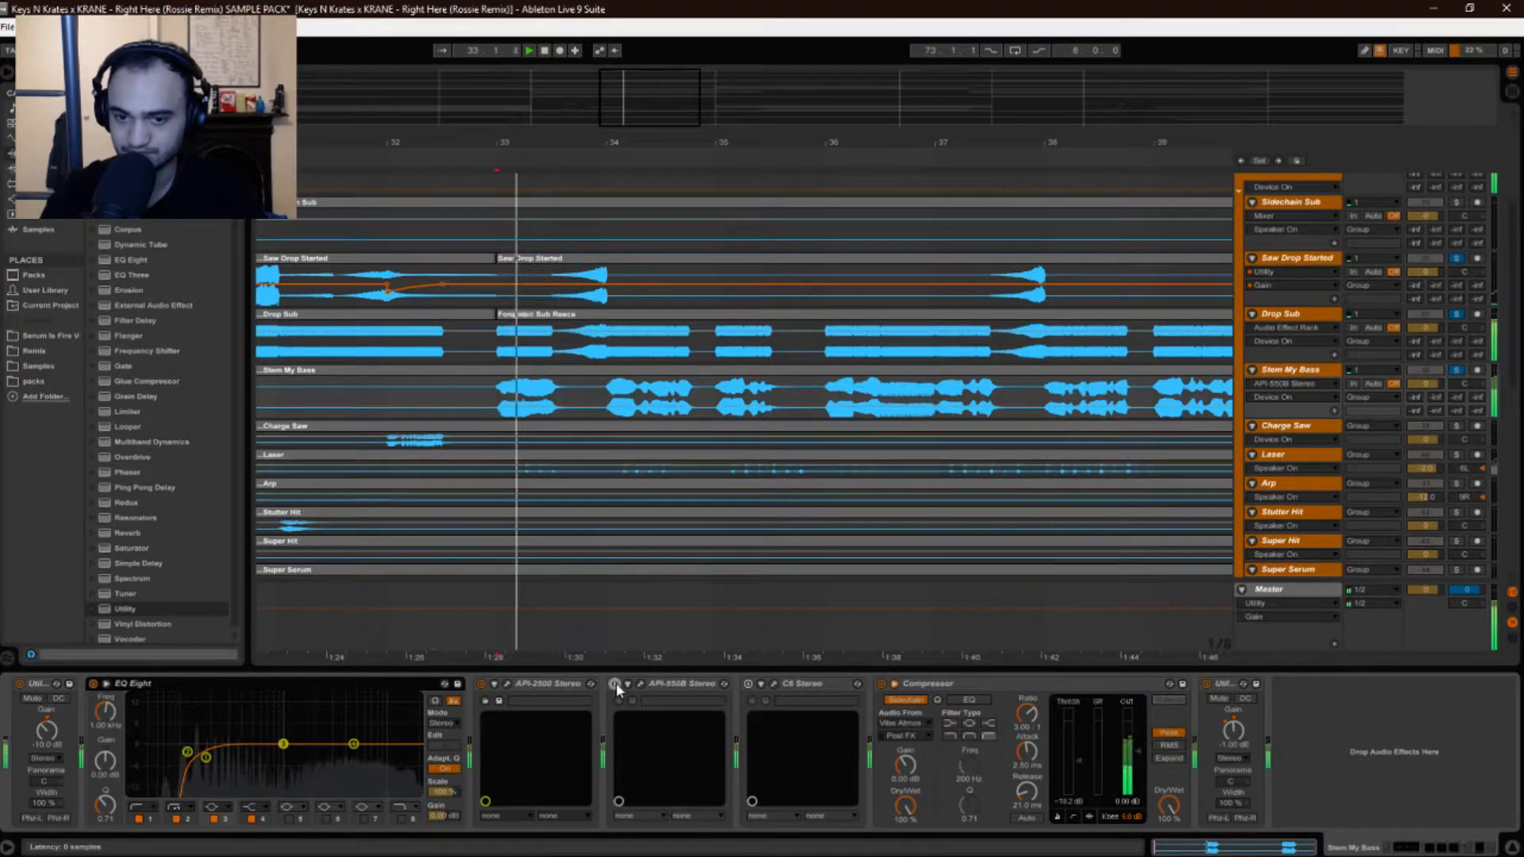
click(616, 683)
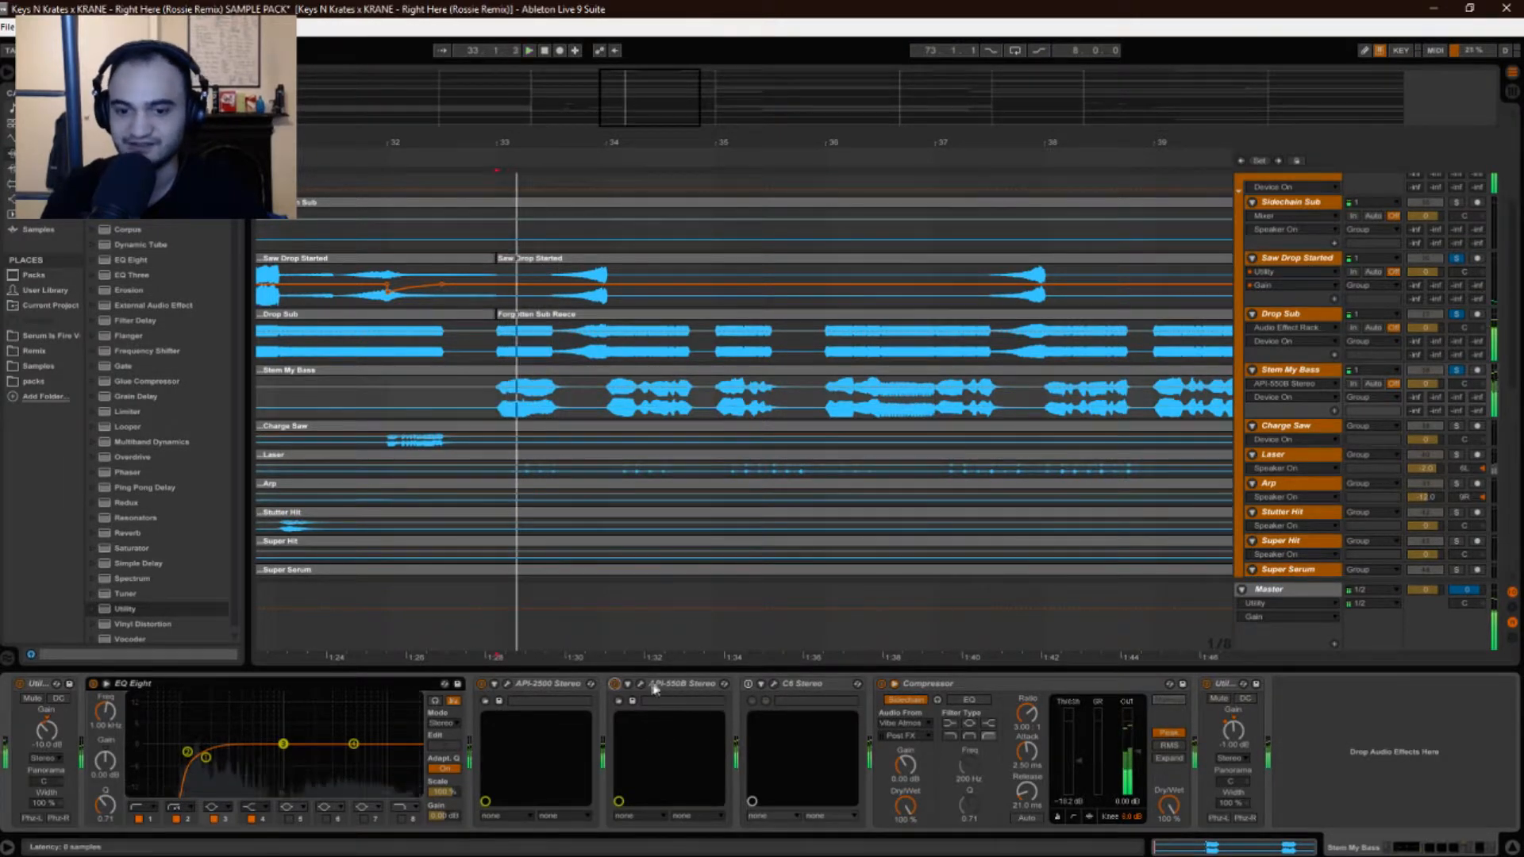
click(640, 683)
click(642, 683)
click(641, 684)
click(641, 683)
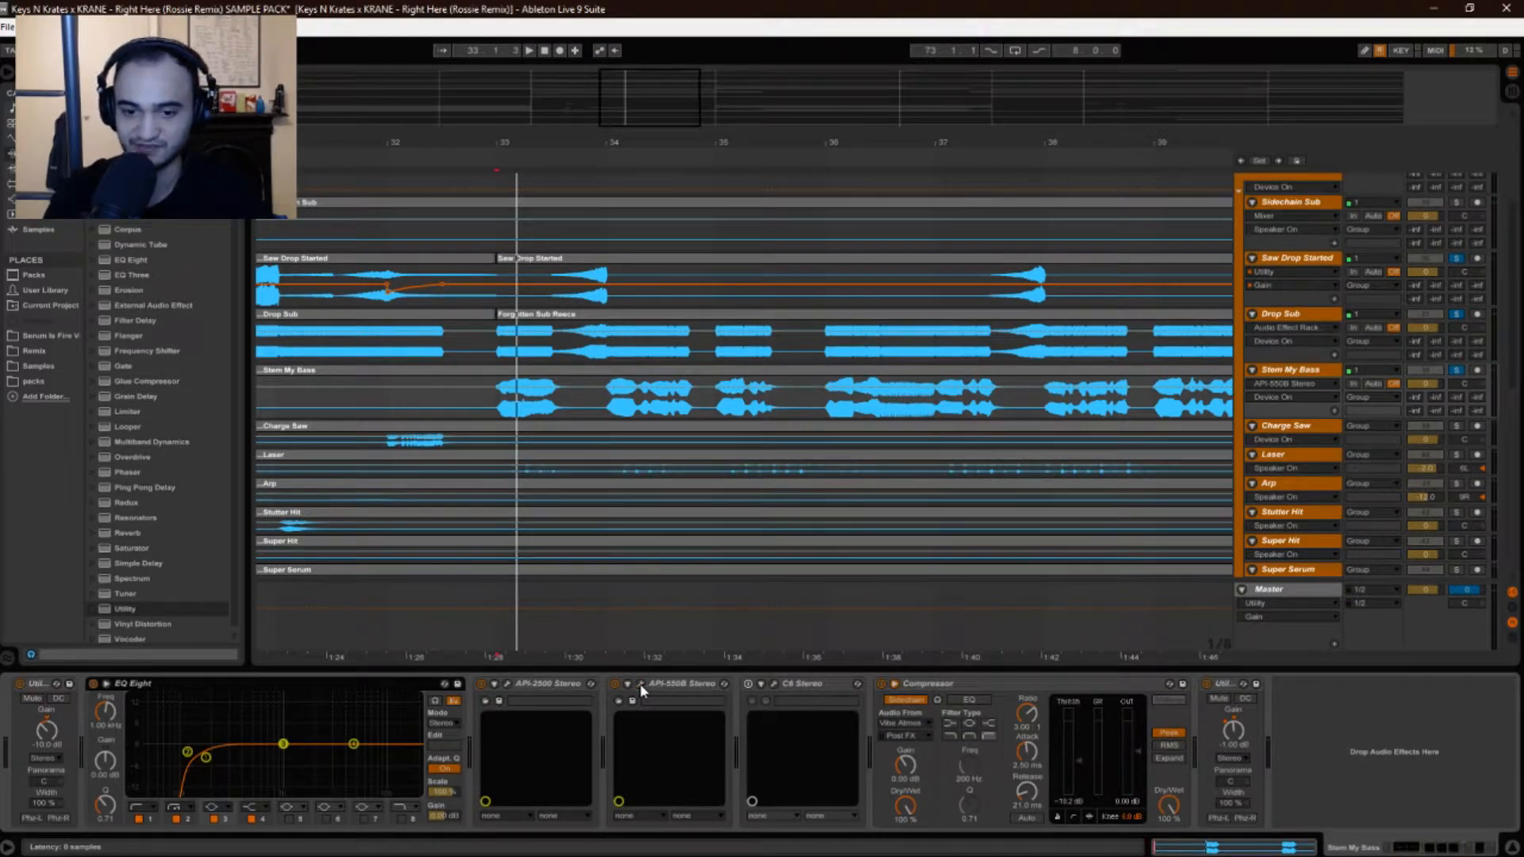
Open and position the C6 editor during playback, then switch the C6 on.
click(773, 684)
drag(962, 351, 989, 241)
key(space)
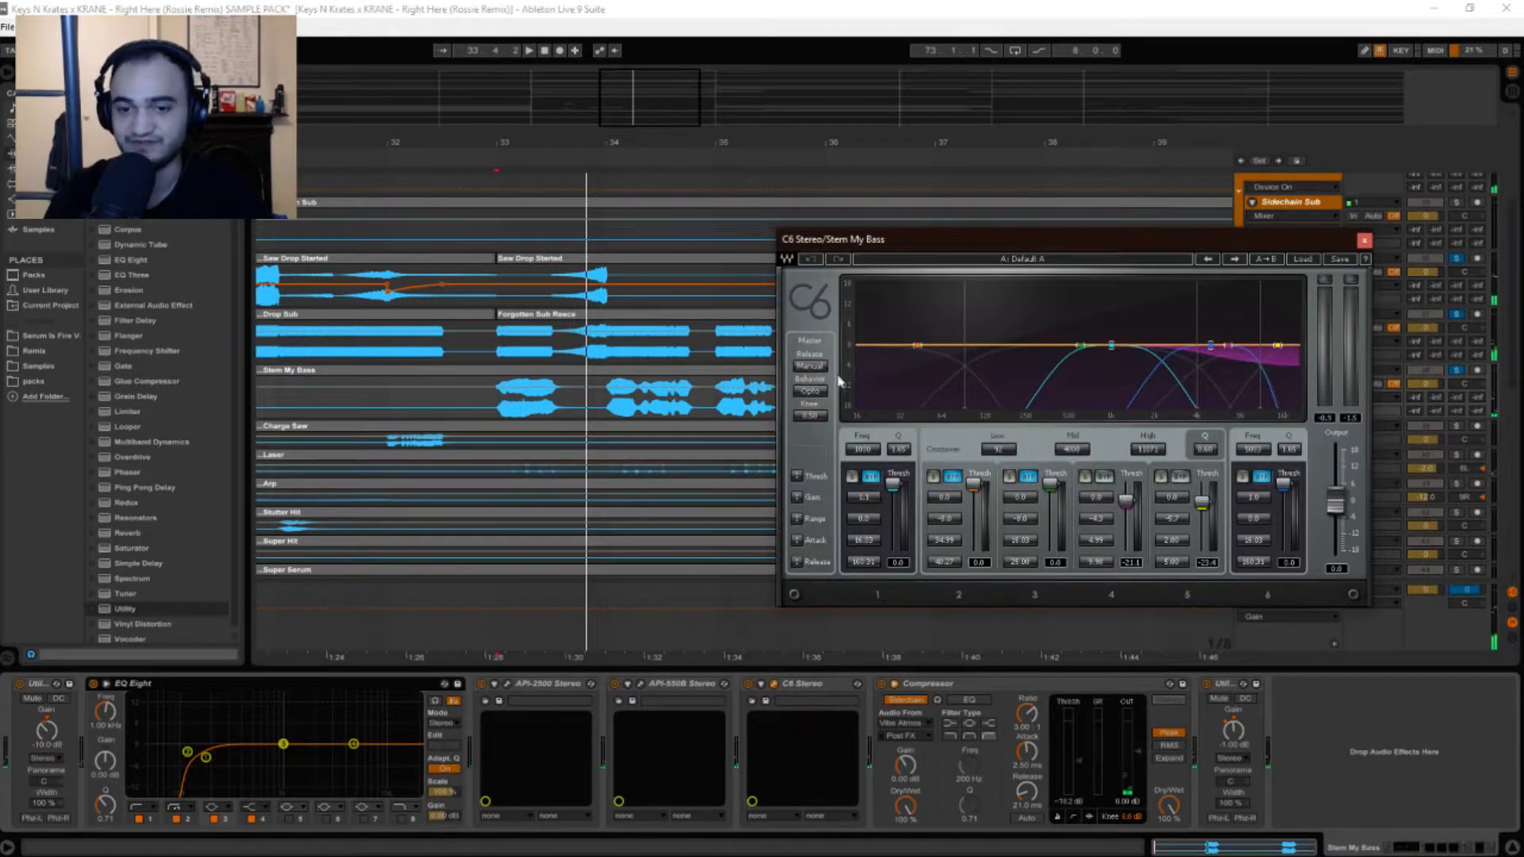
drag(1176, 243, 1045, 270)
key(space)
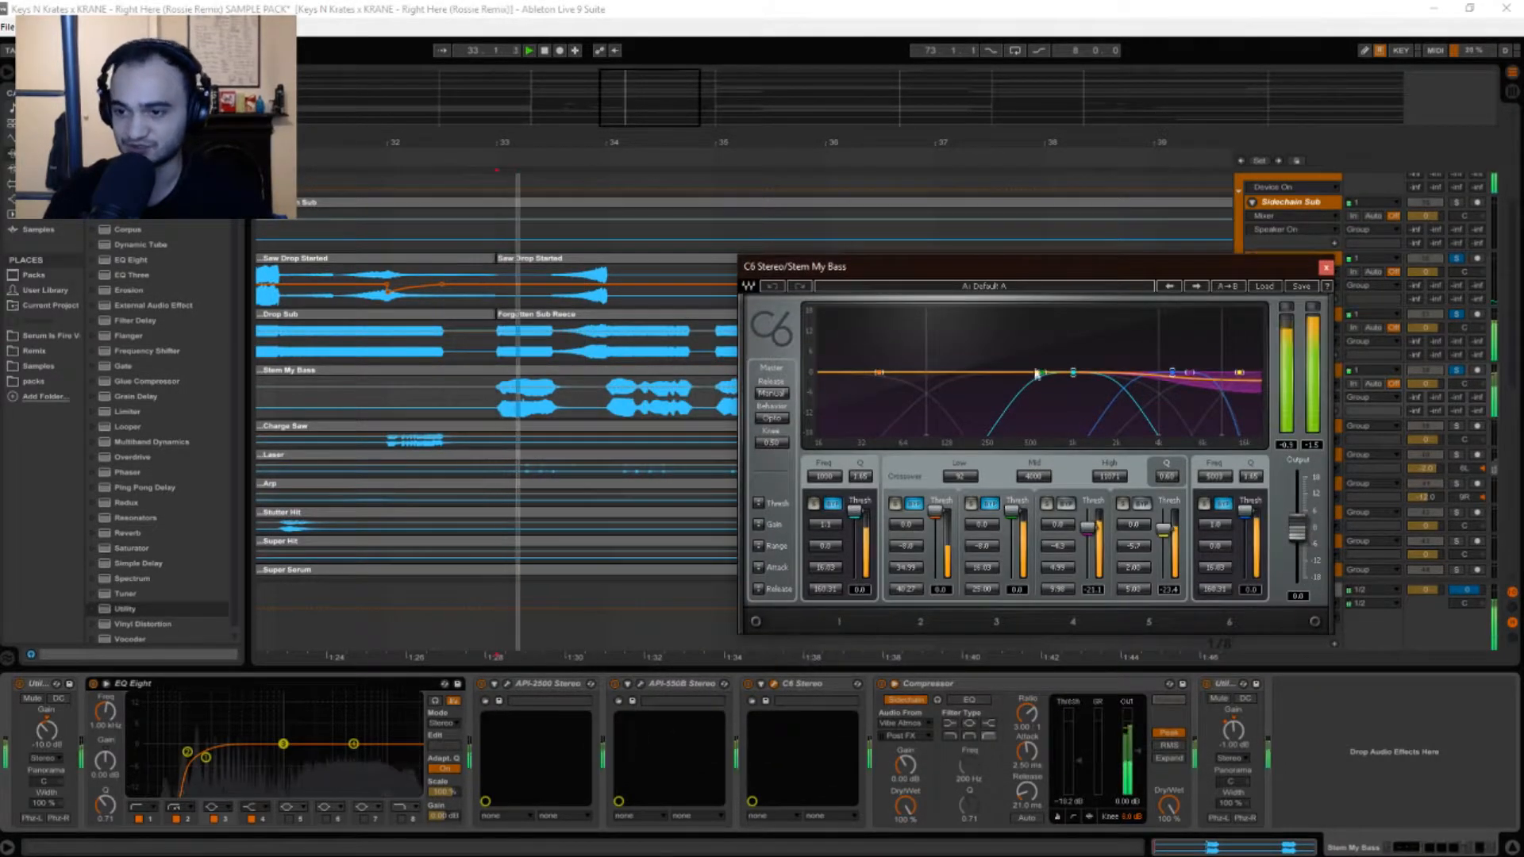
click(746, 688)
key(space)
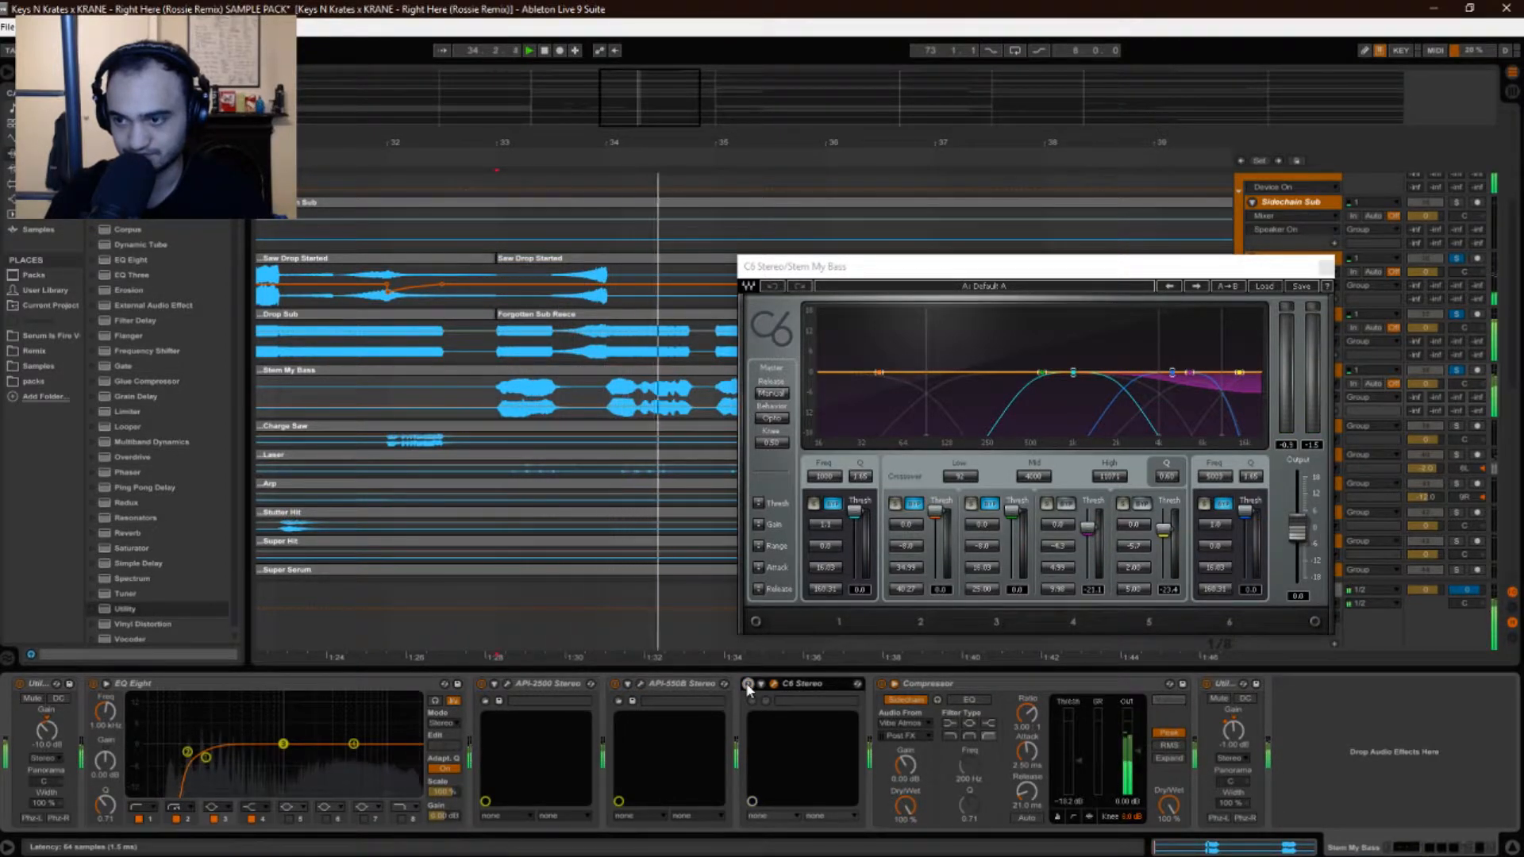
click(747, 684)
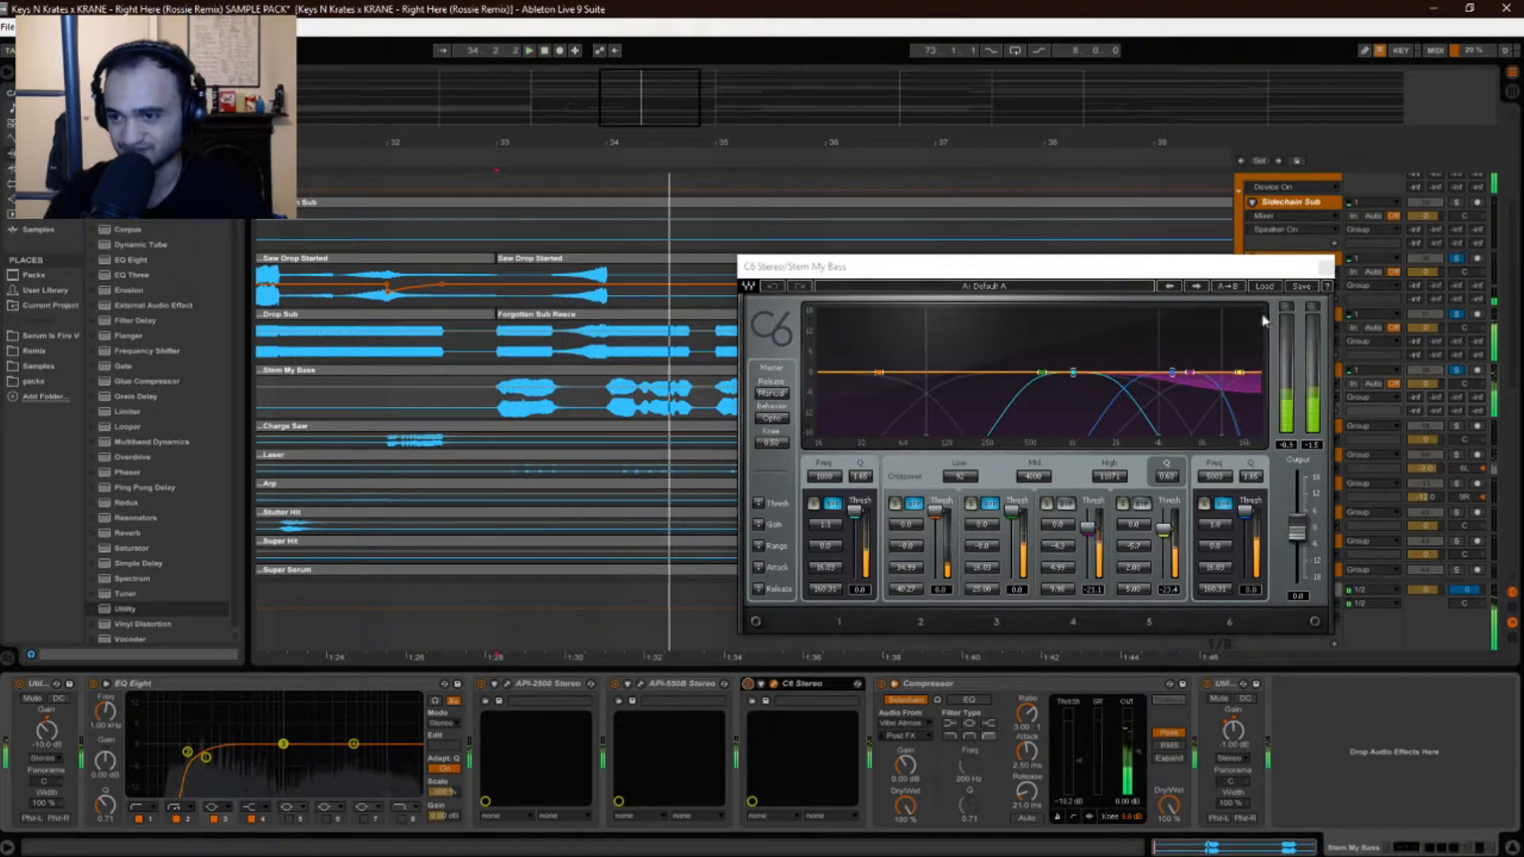
Close the C6 editor, zoom out to bars 31–42 and play Stem My Bass from bar 36.
click(1325, 266)
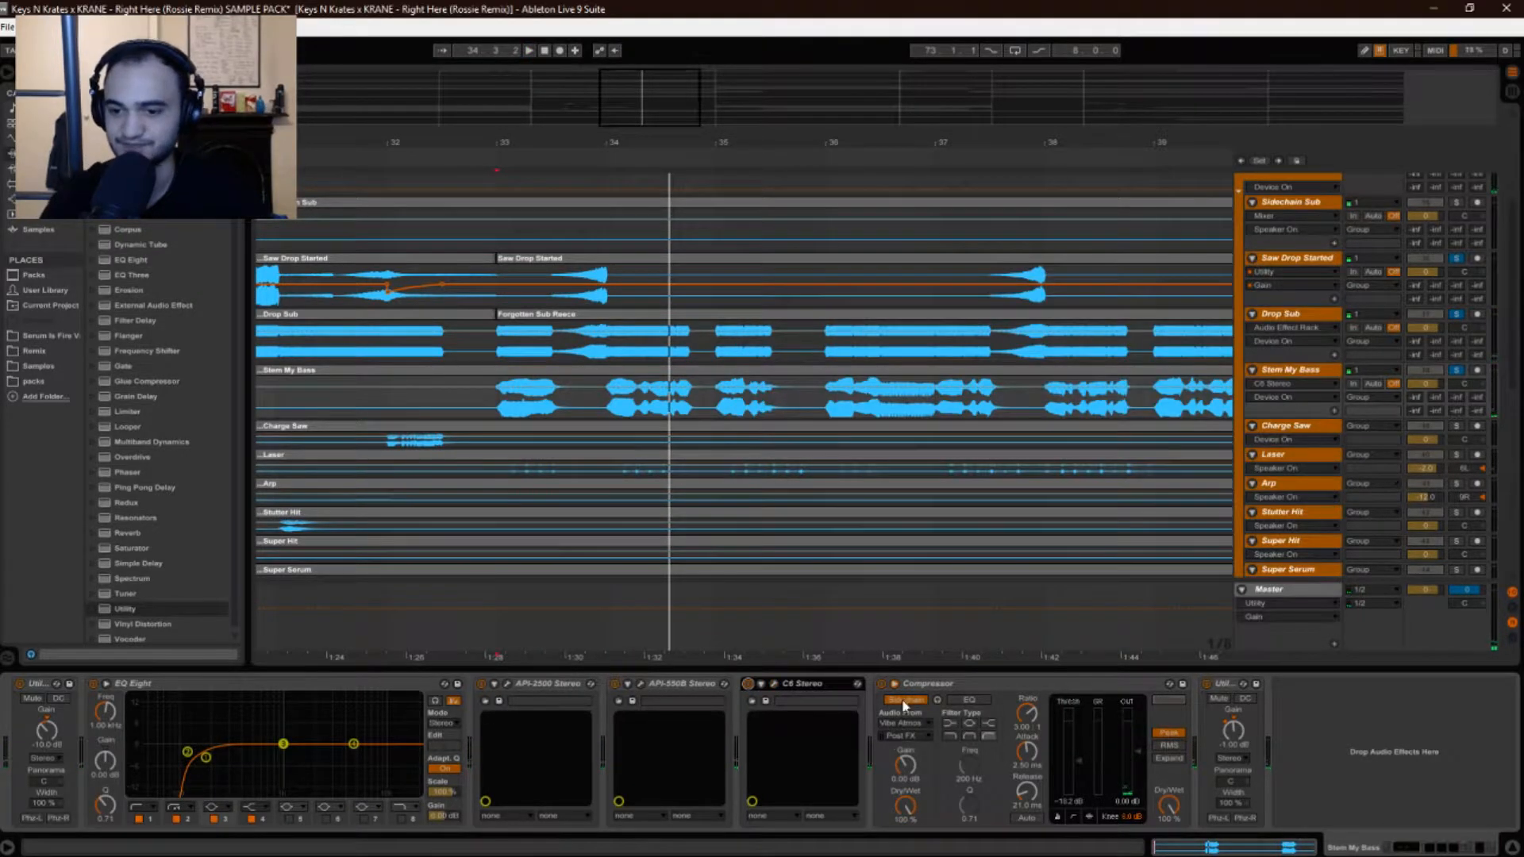
drag(733, 142, 642, 104)
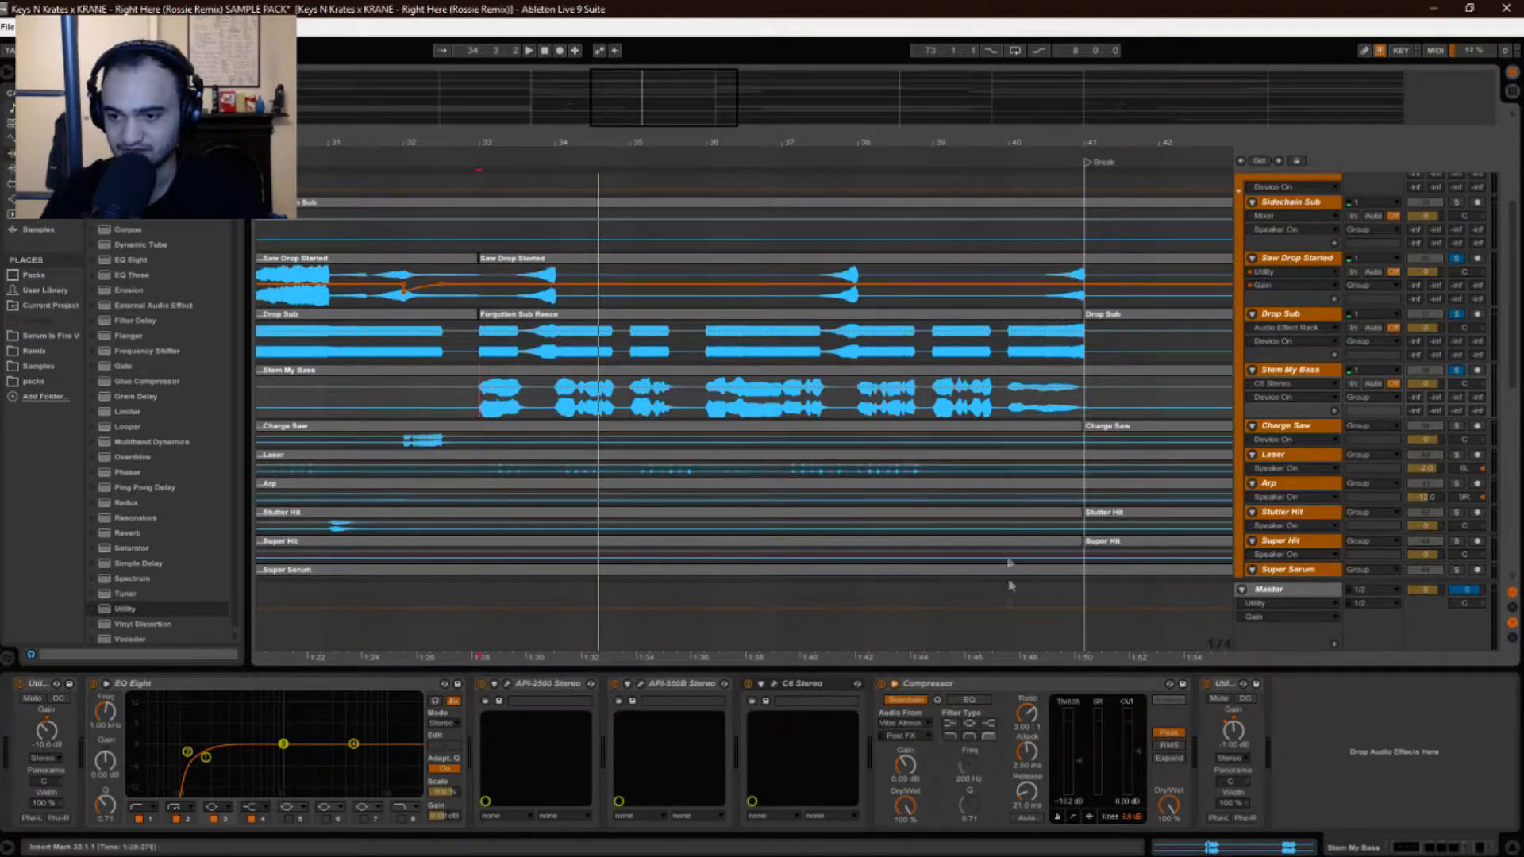
scroll(1010, 586, down, 6)
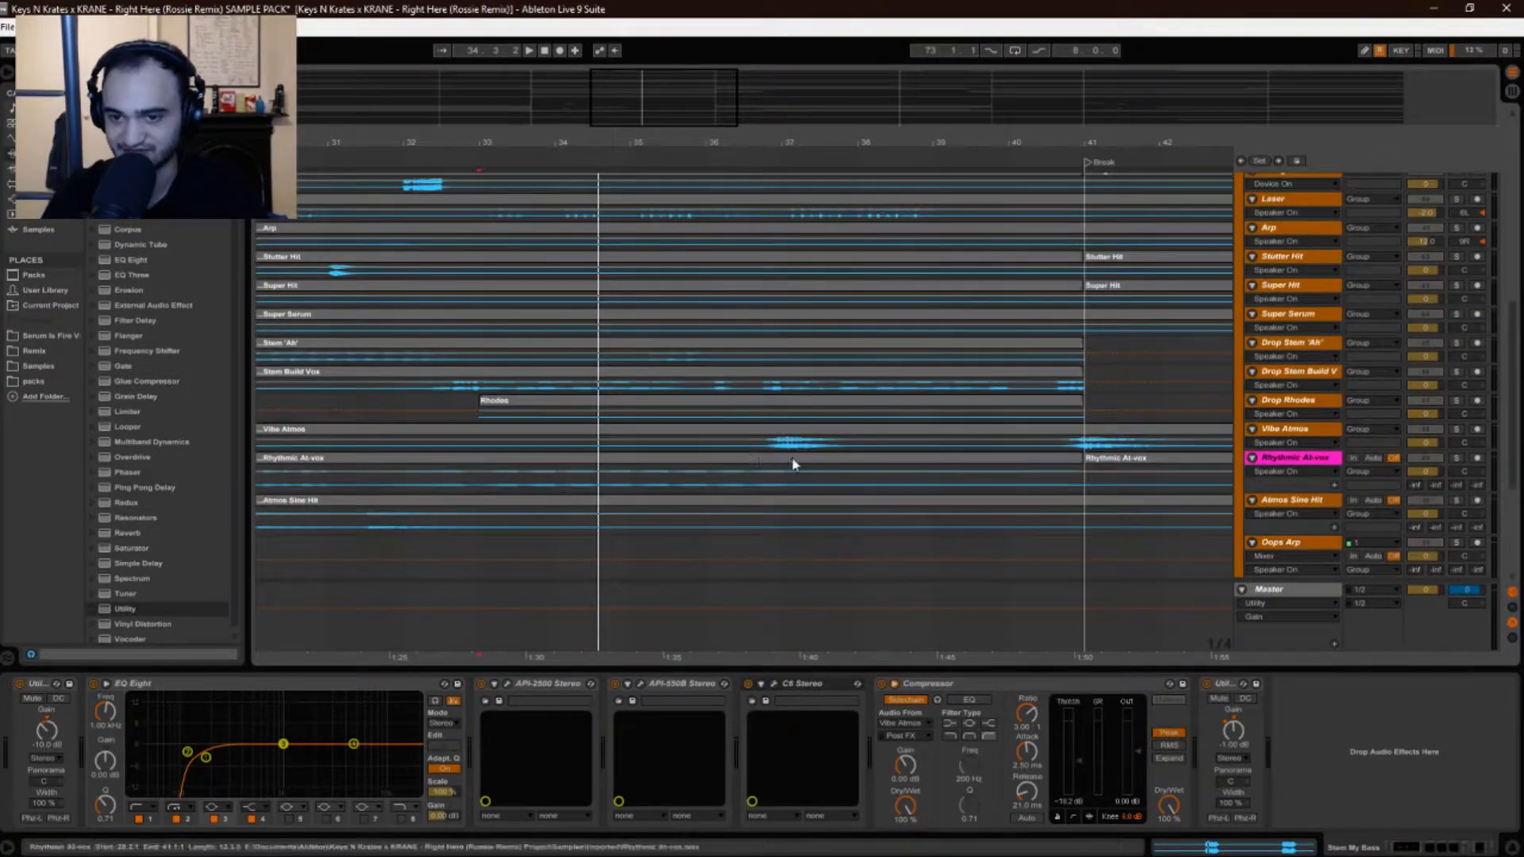
scroll(763, 424, up, 3)
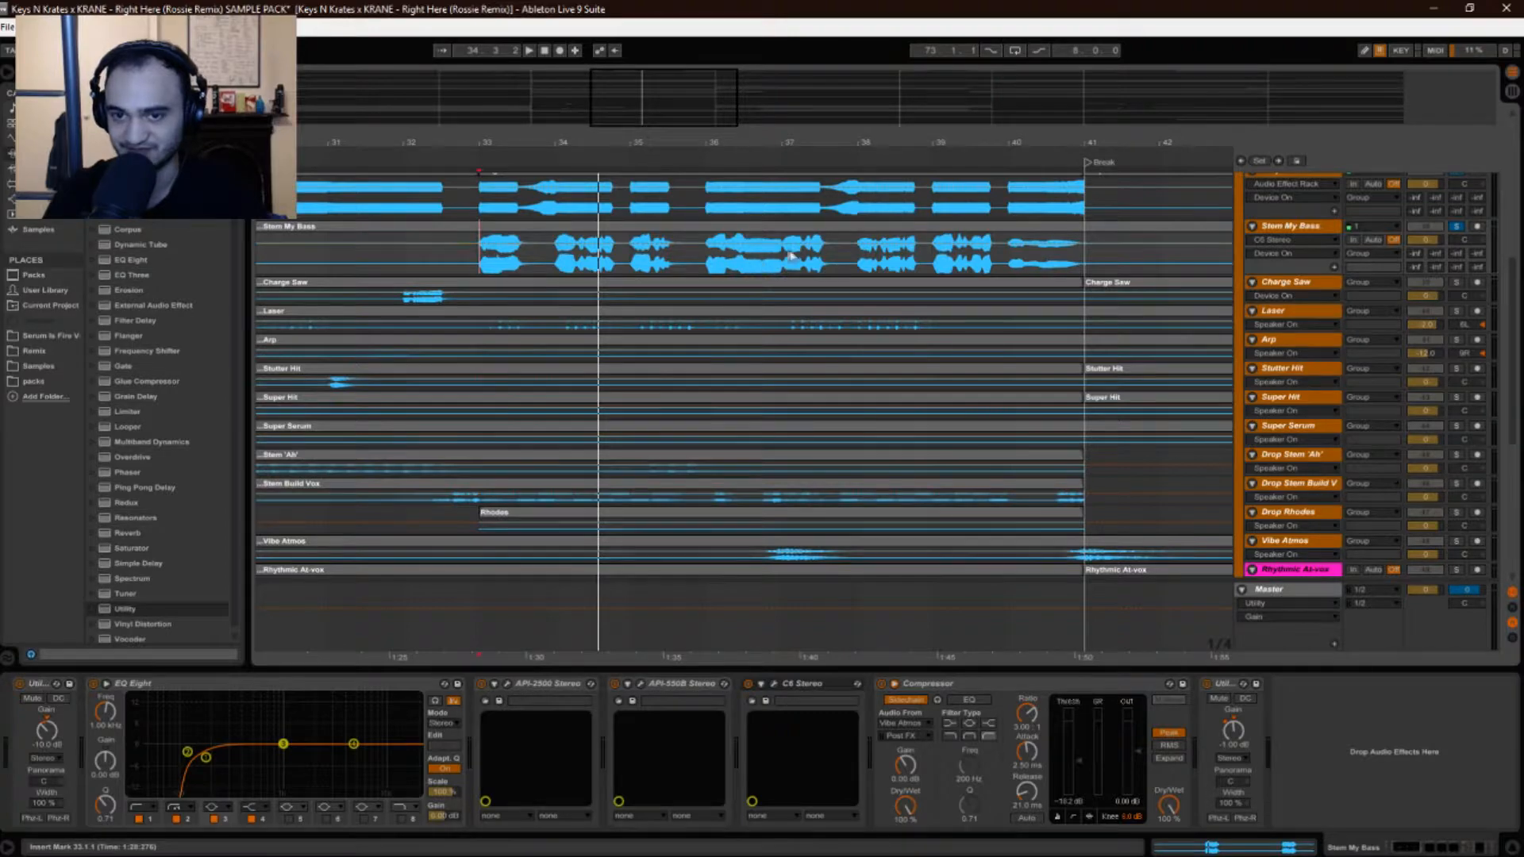
click(743, 266)
key(space)
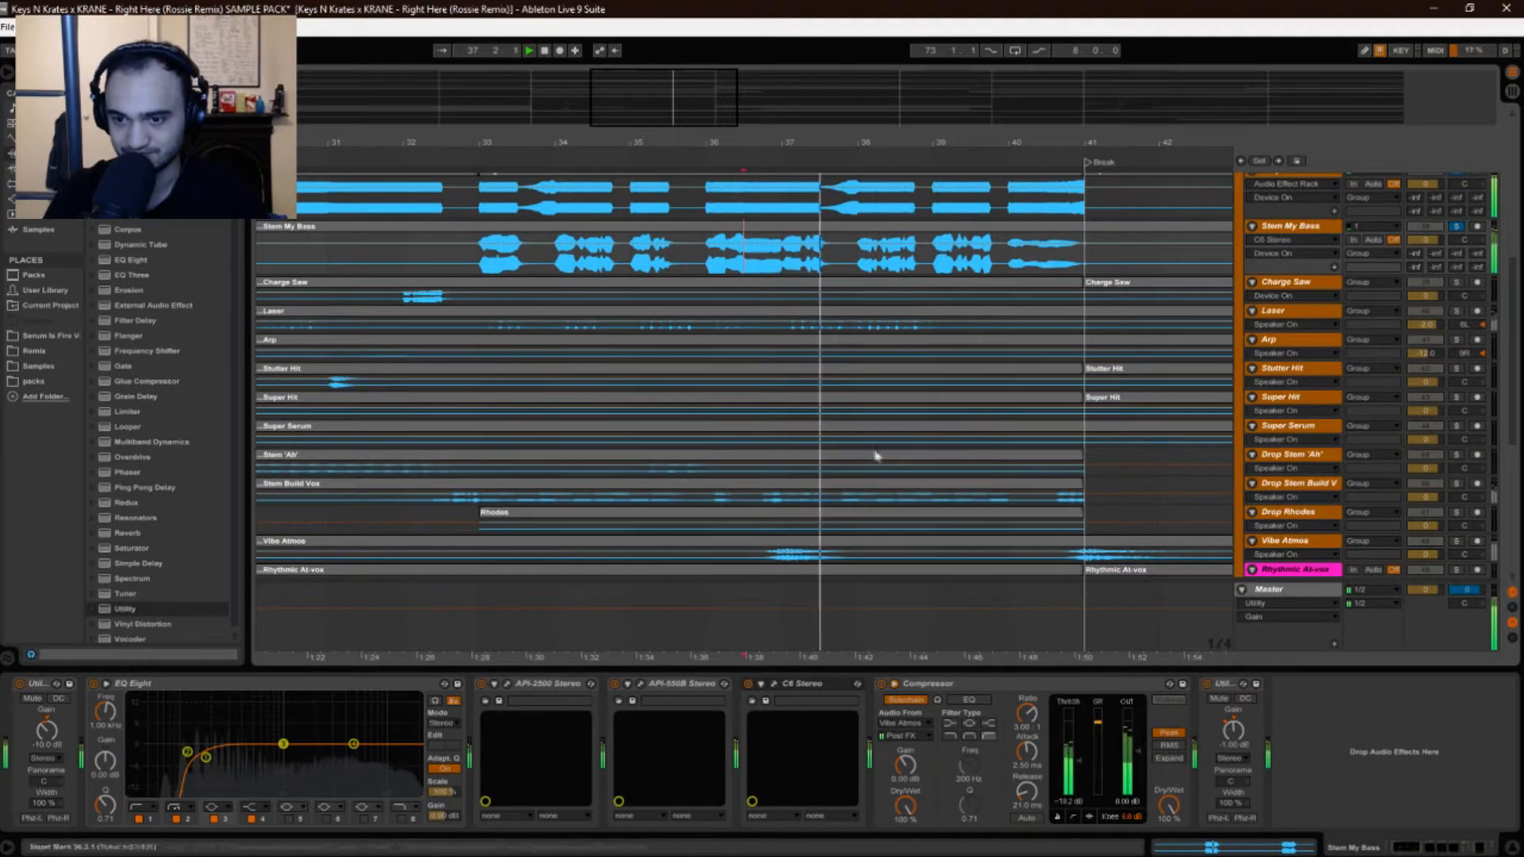
scroll(874, 451, down, 2)
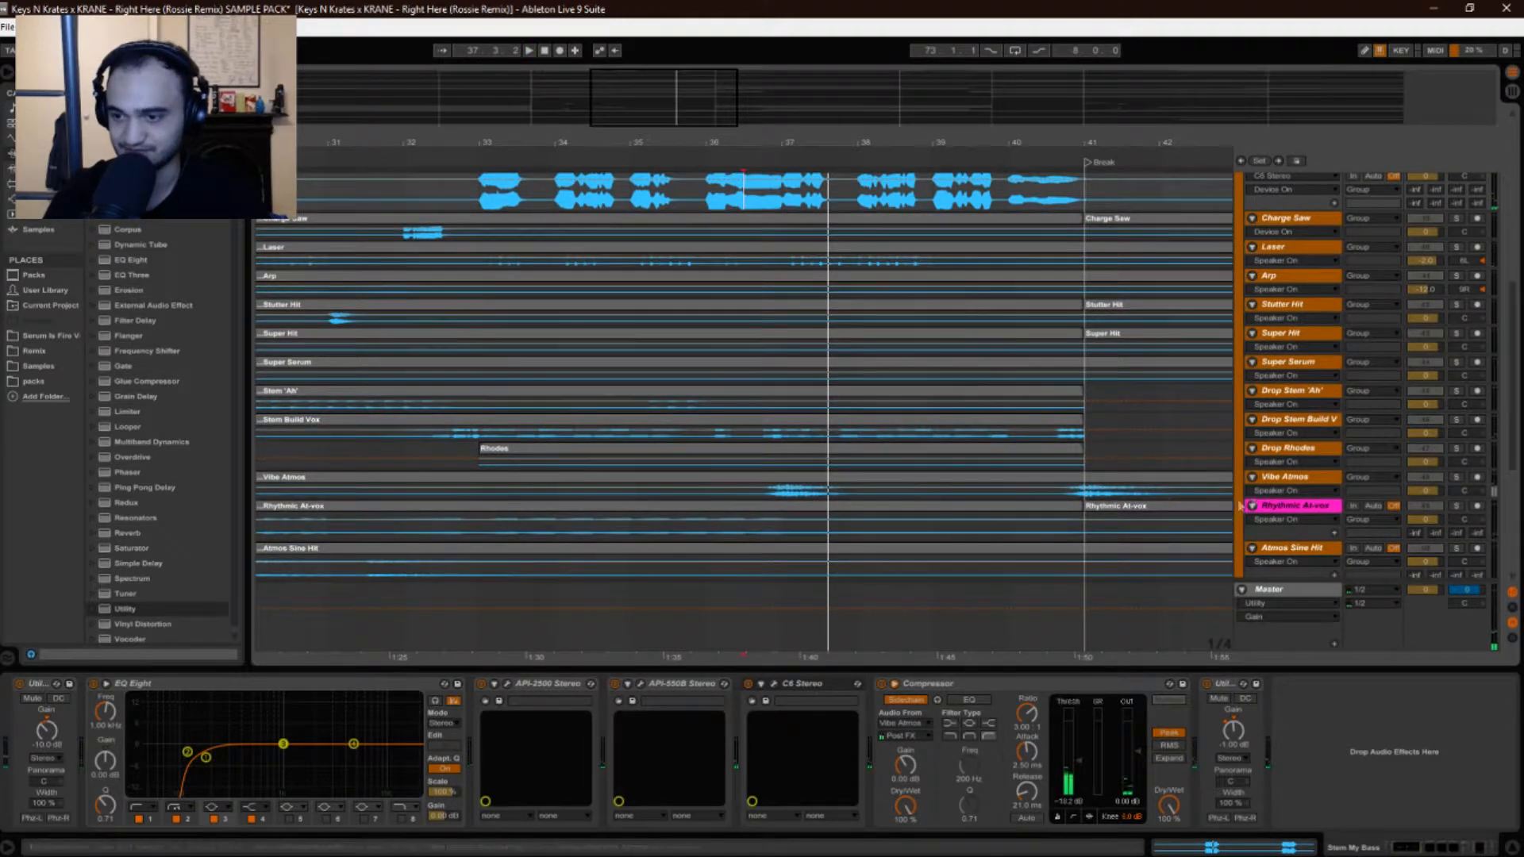
Select Vibe Atmos and play from a start point in its lane.
click(1447, 478)
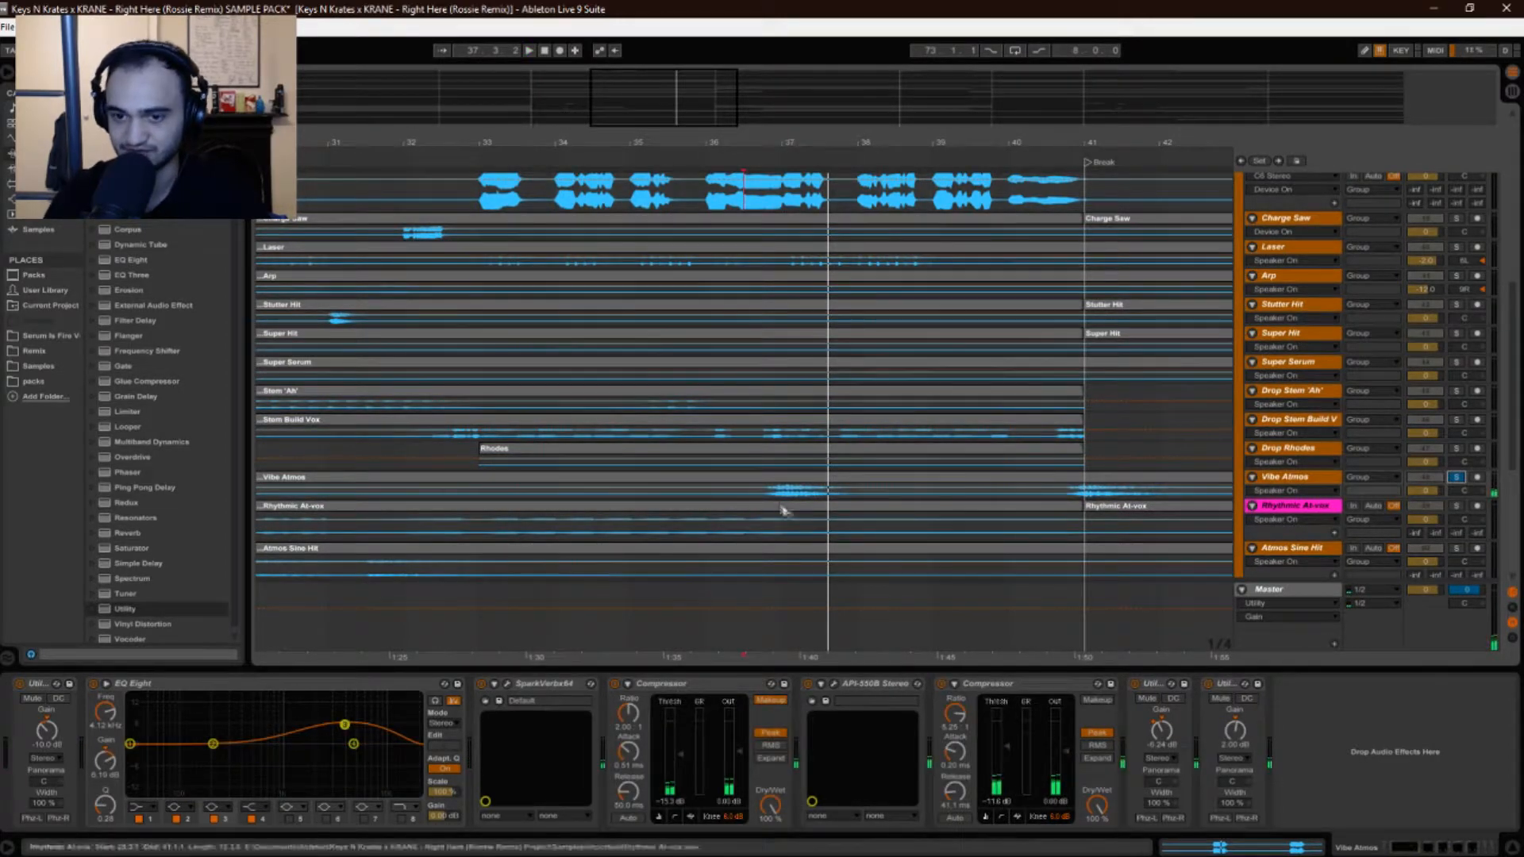
click(745, 499)
key(space)
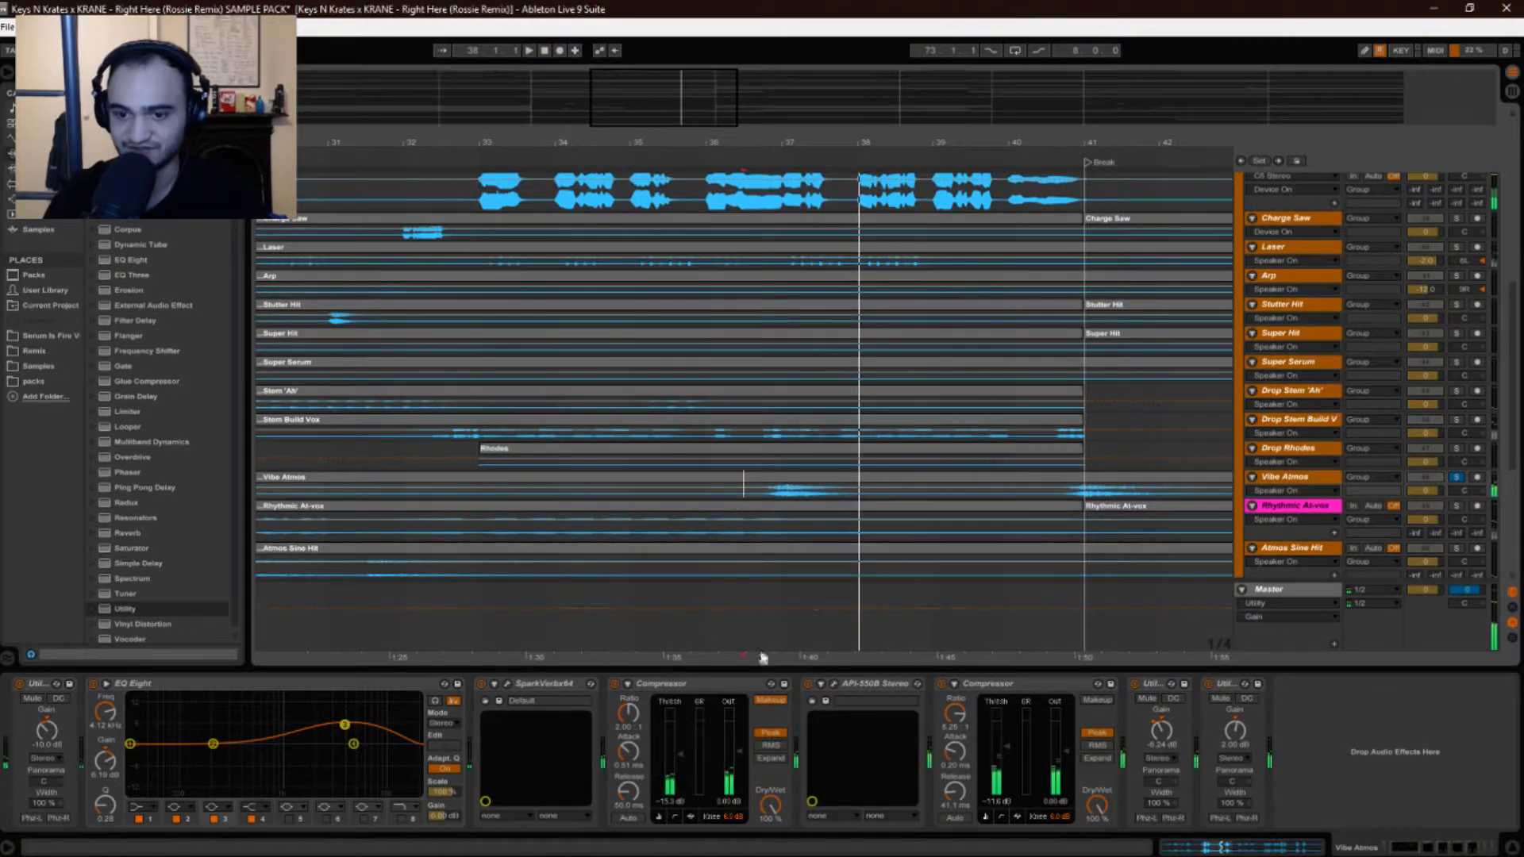
Select Stem My Bass, play and stop, then set the start point near bar 38.3.1.
scroll(839, 501, up, 1)
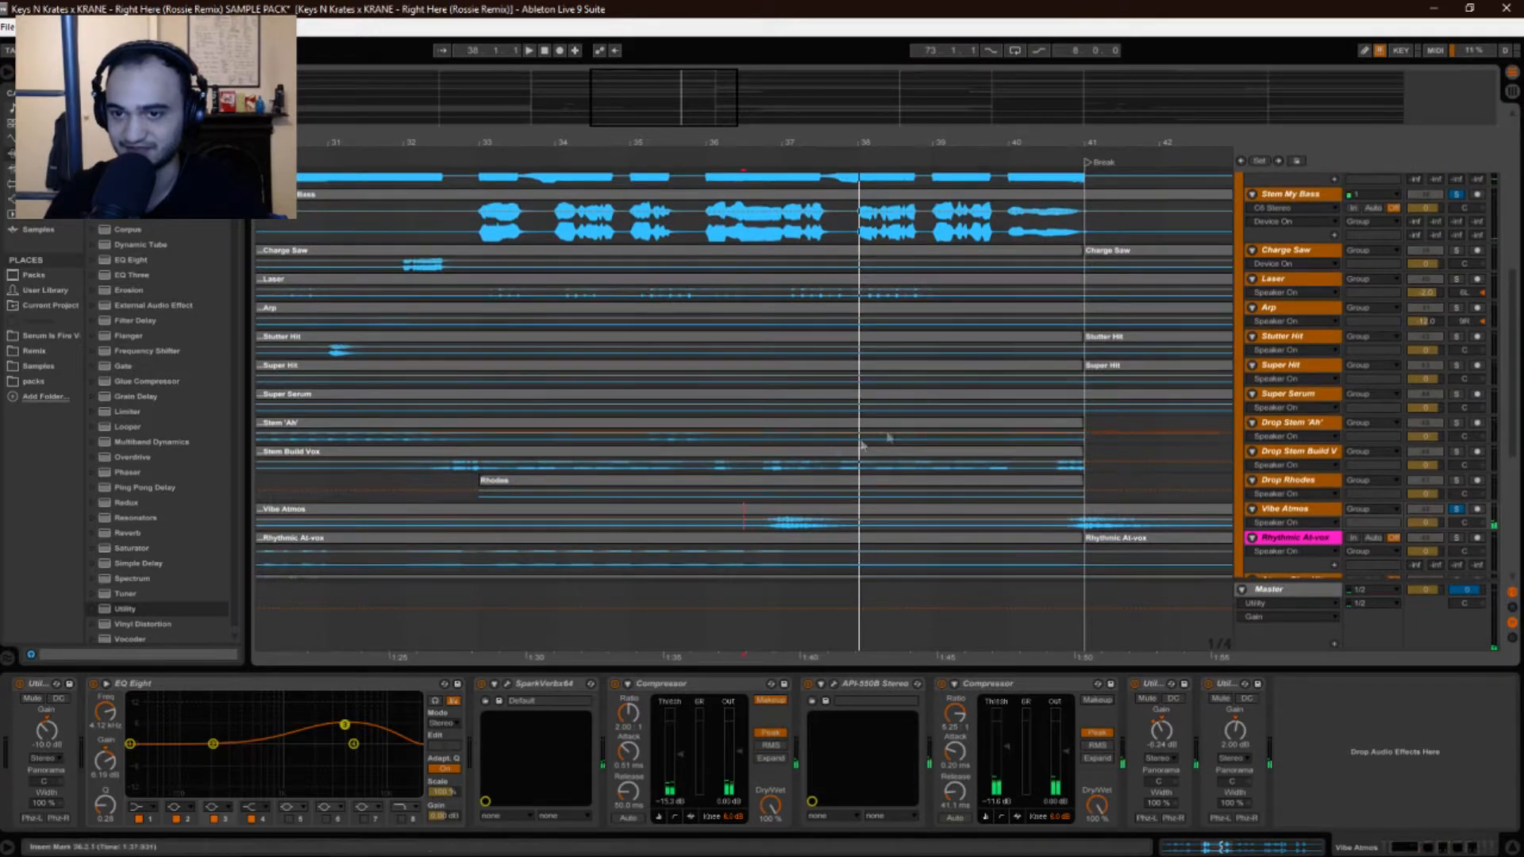
click(1280, 196)
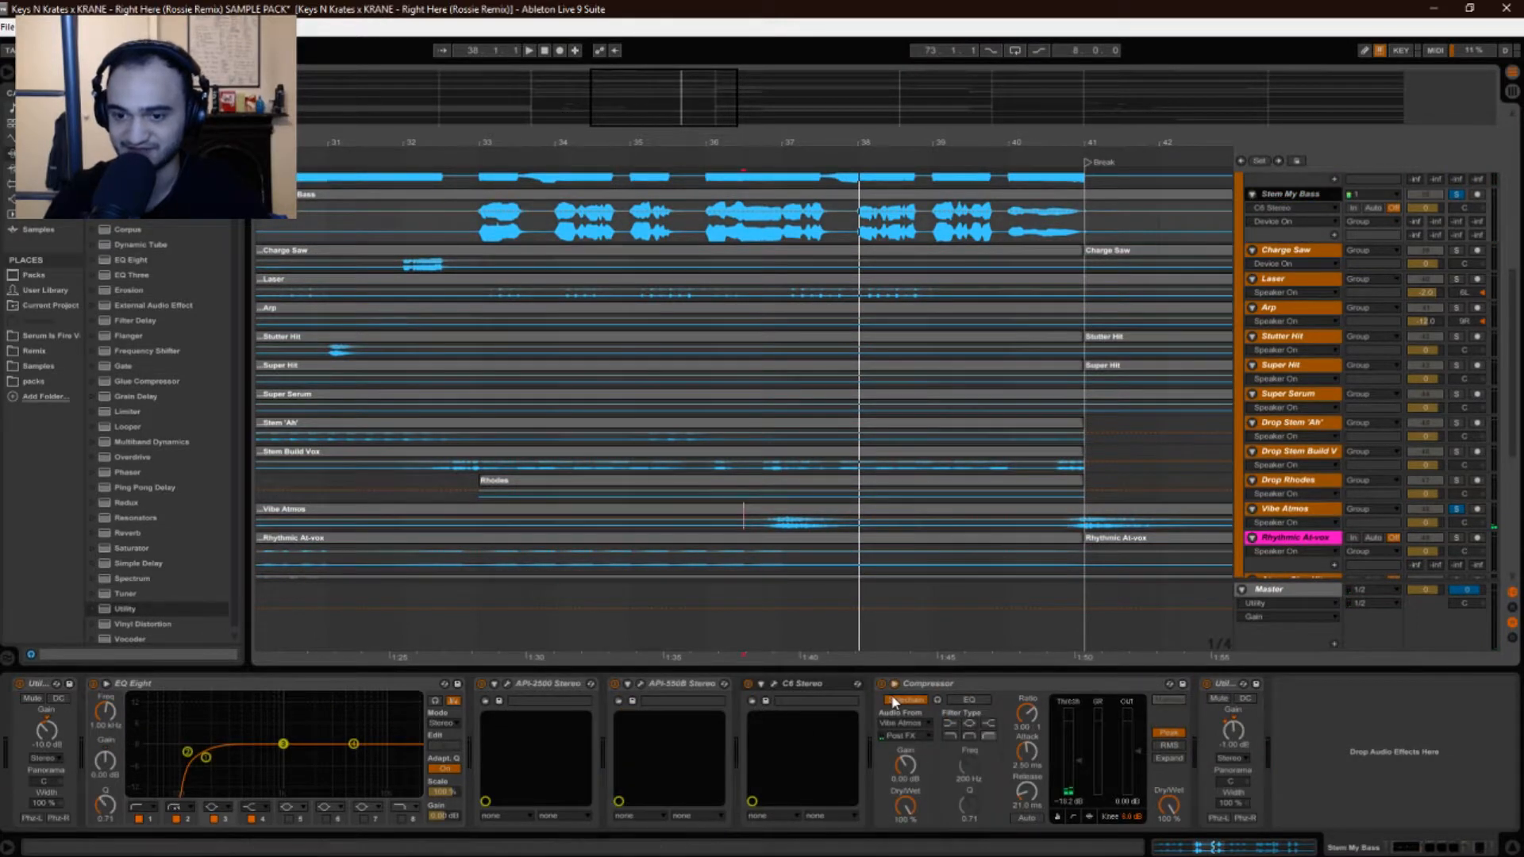
key(space)
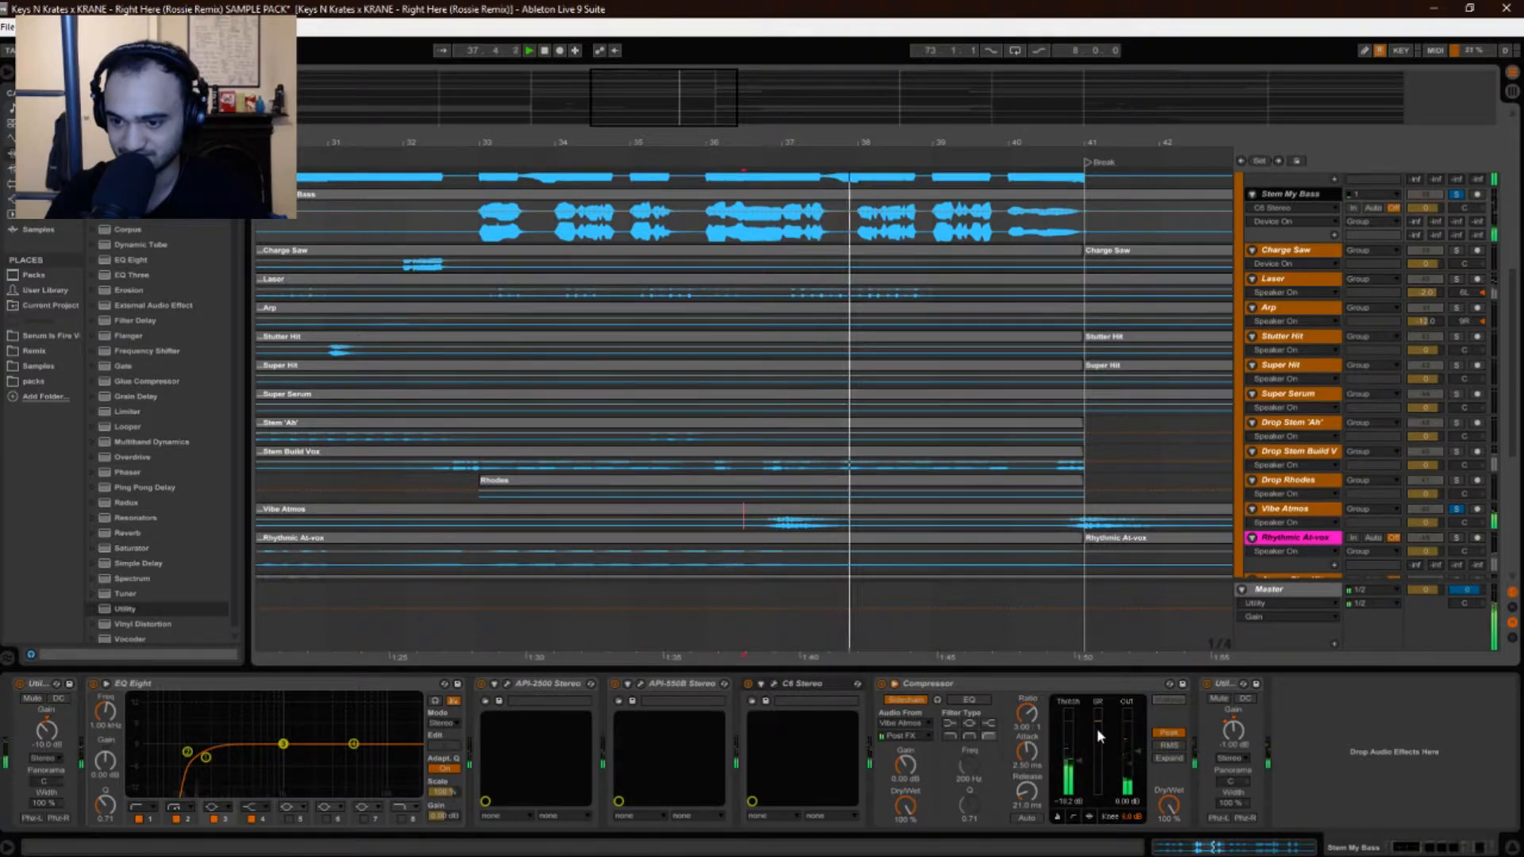
key(space)
click(875, 569)
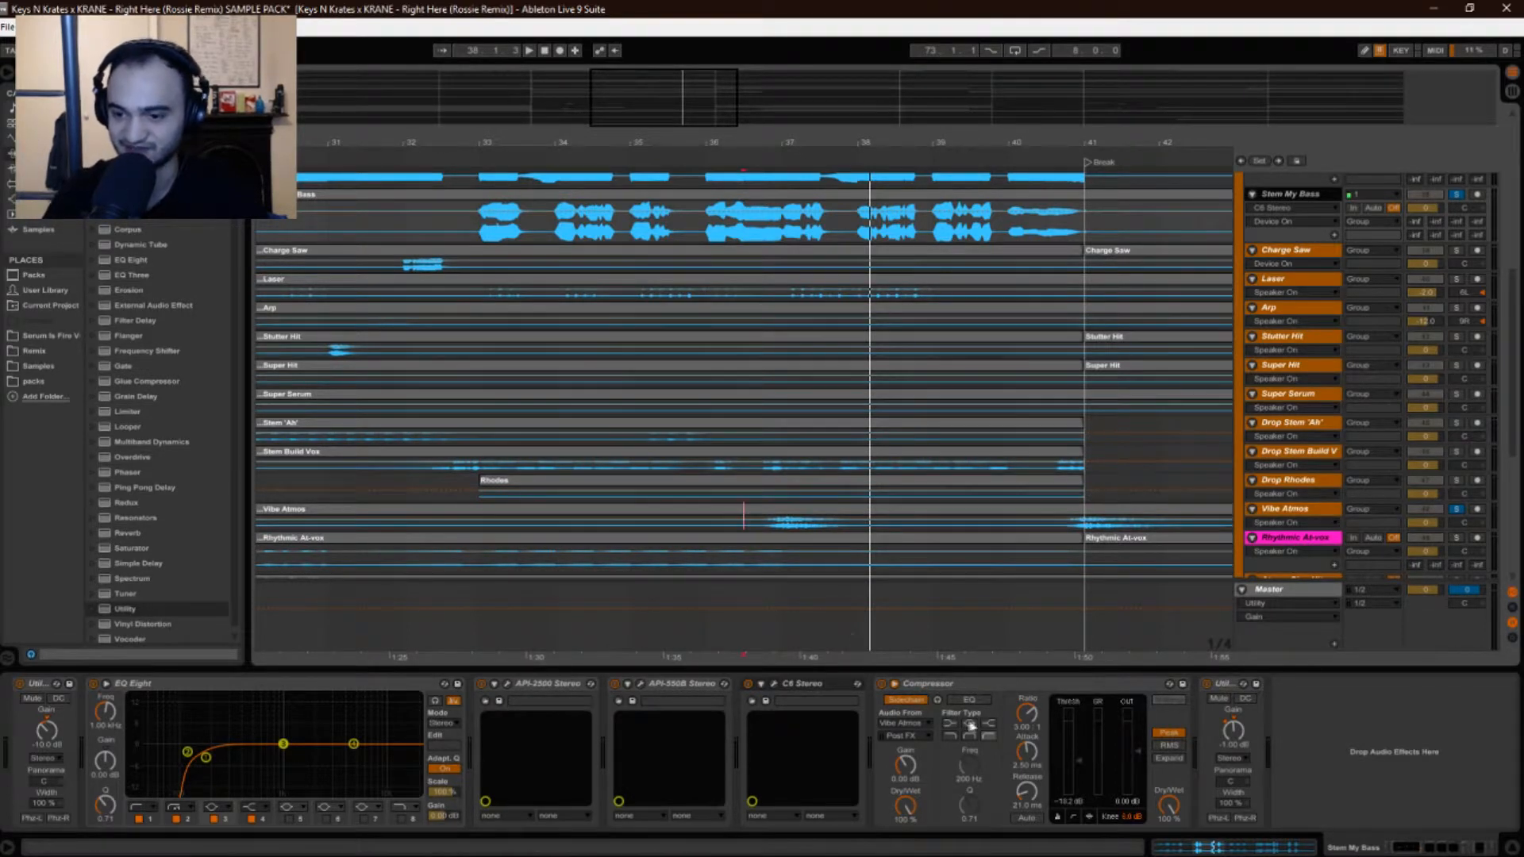
Play the bass from bar 36.3.1, then show Stem My Bass's Utility Gain automation.
click(746, 233)
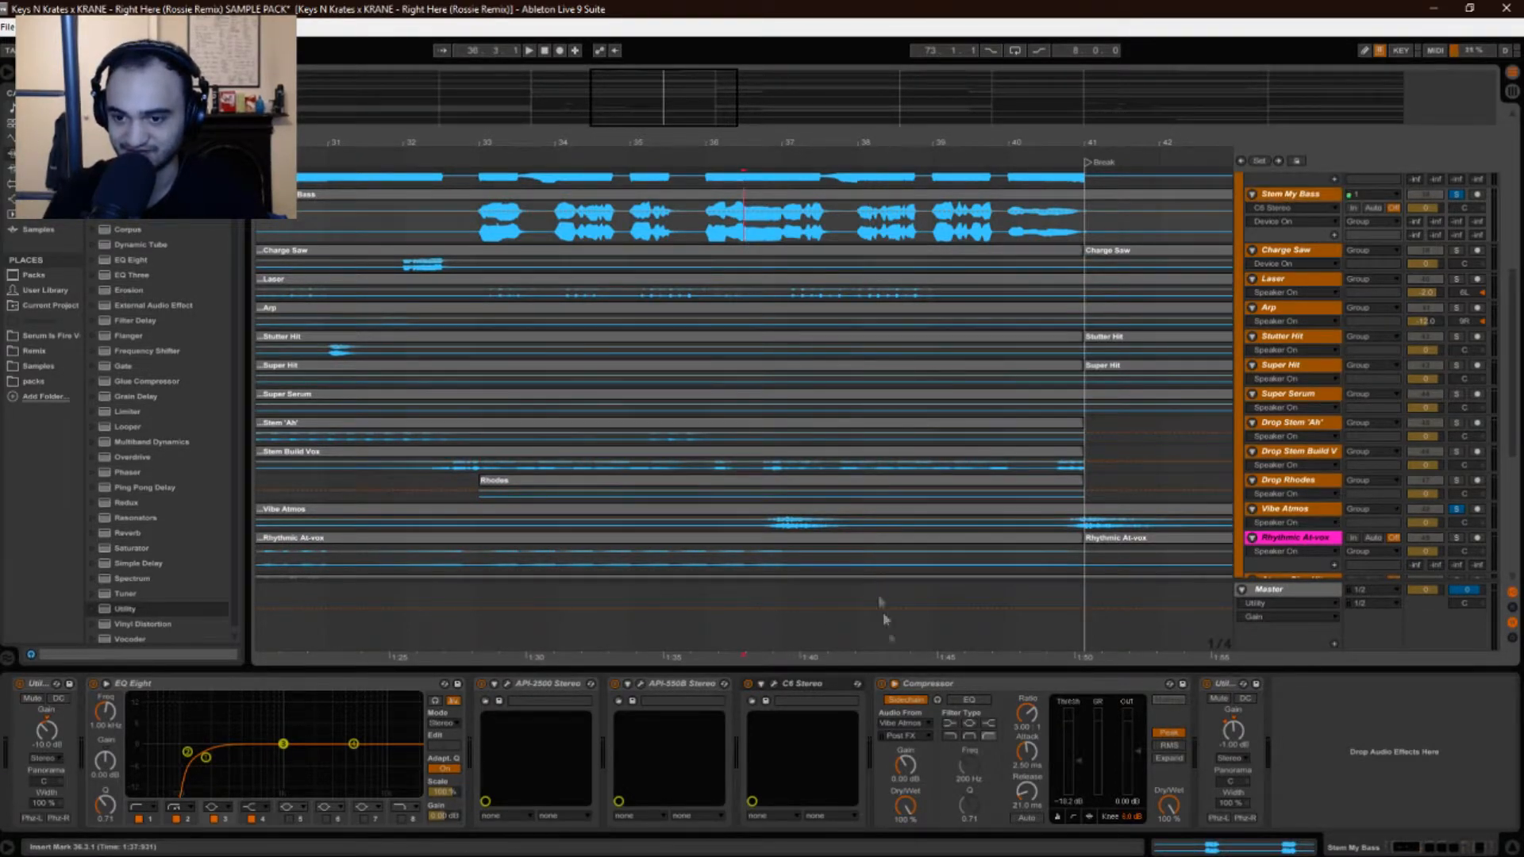
key(space)
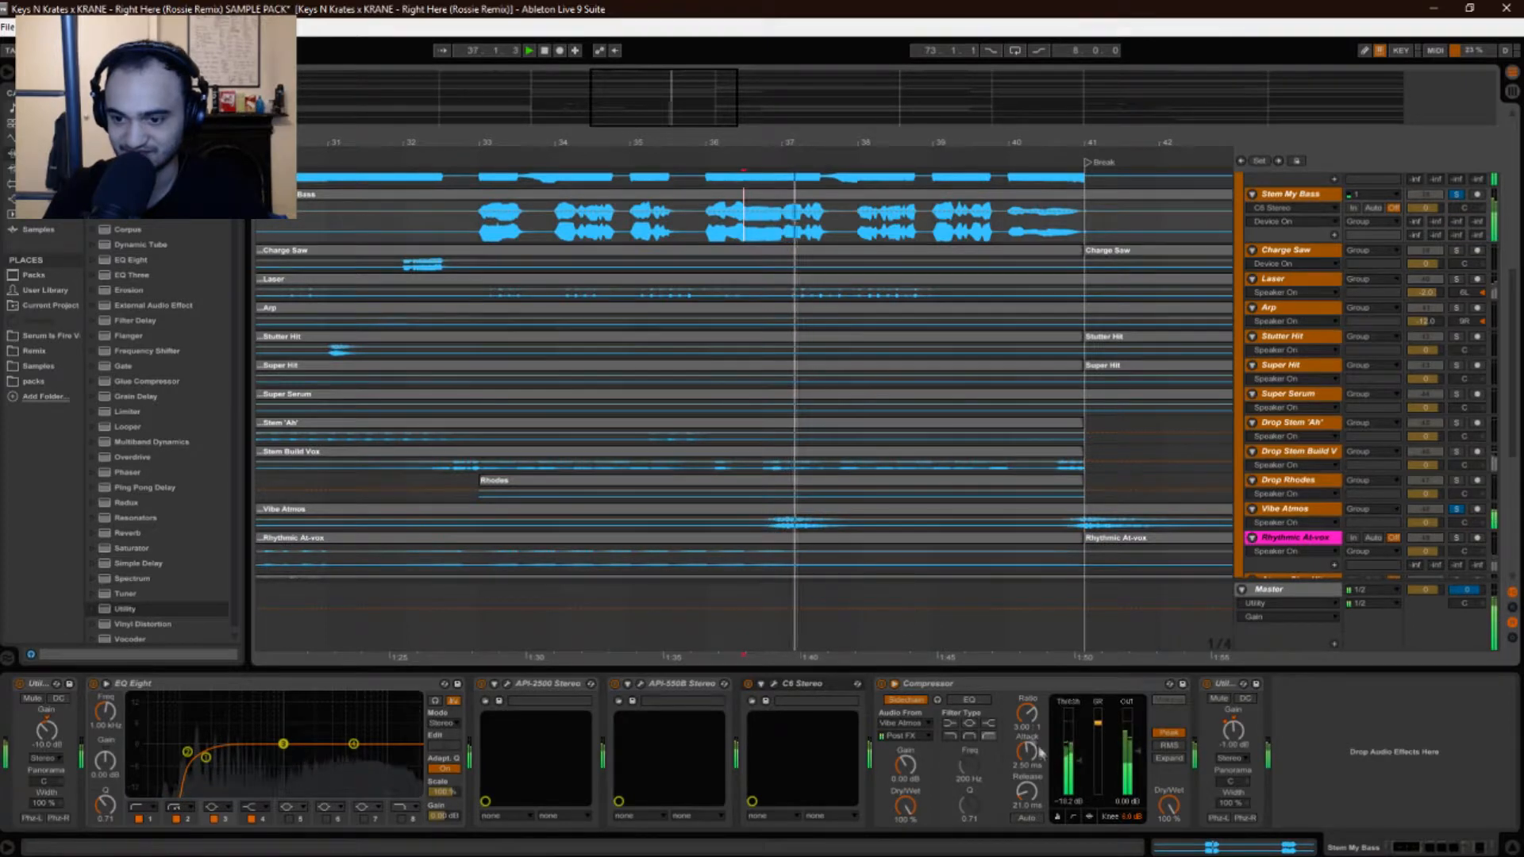
key(space)
click(1301, 195)
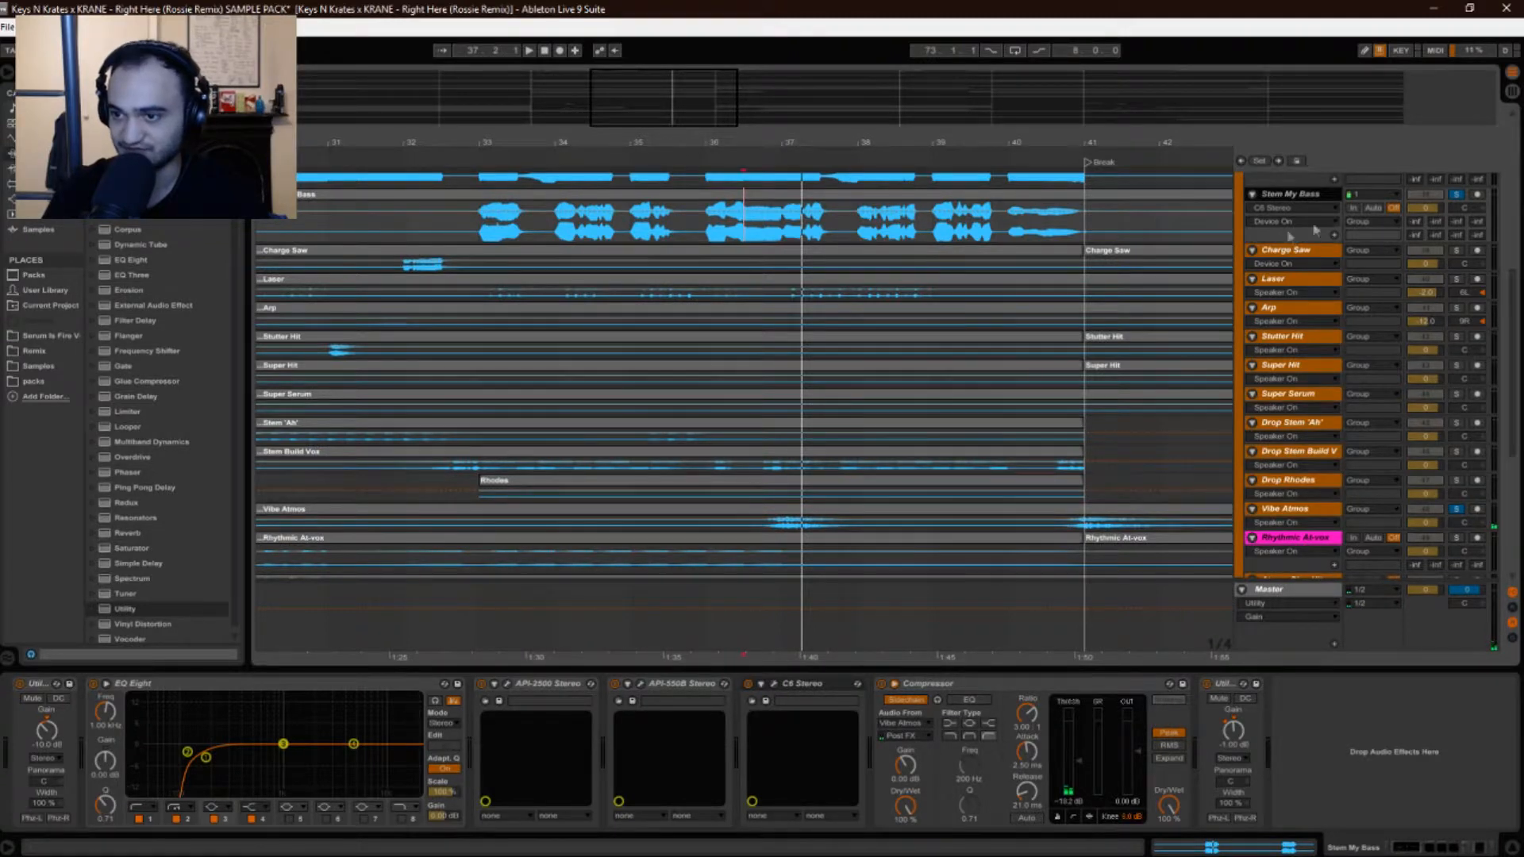
click(1226, 740)
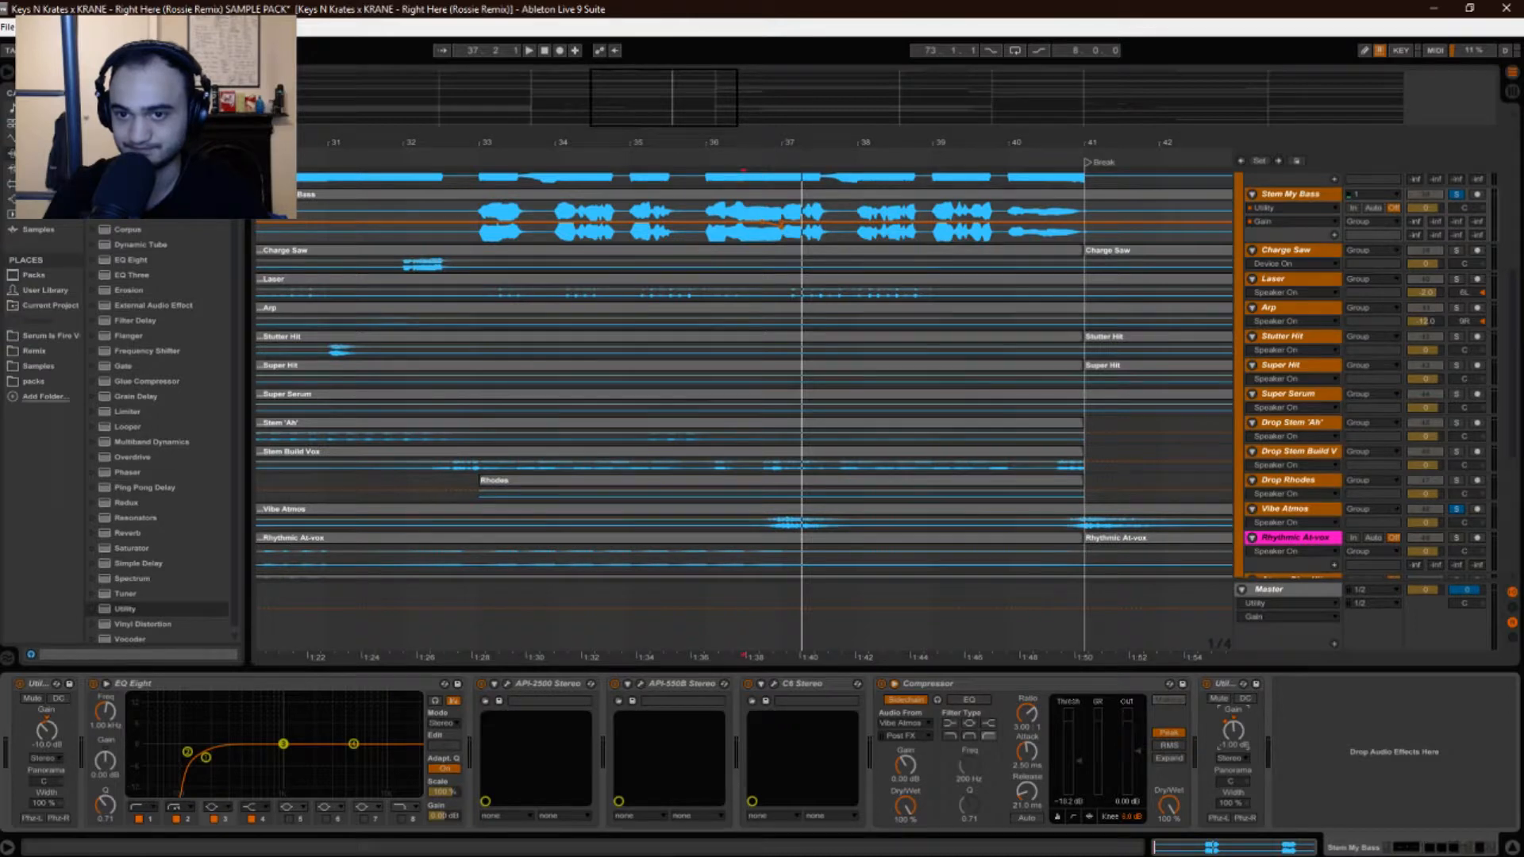
Zoom to bars 35–38 and audition the bass repeatedly from 36.4.1.
drag(774, 145, 774, 206)
click(755, 234)
key(space)
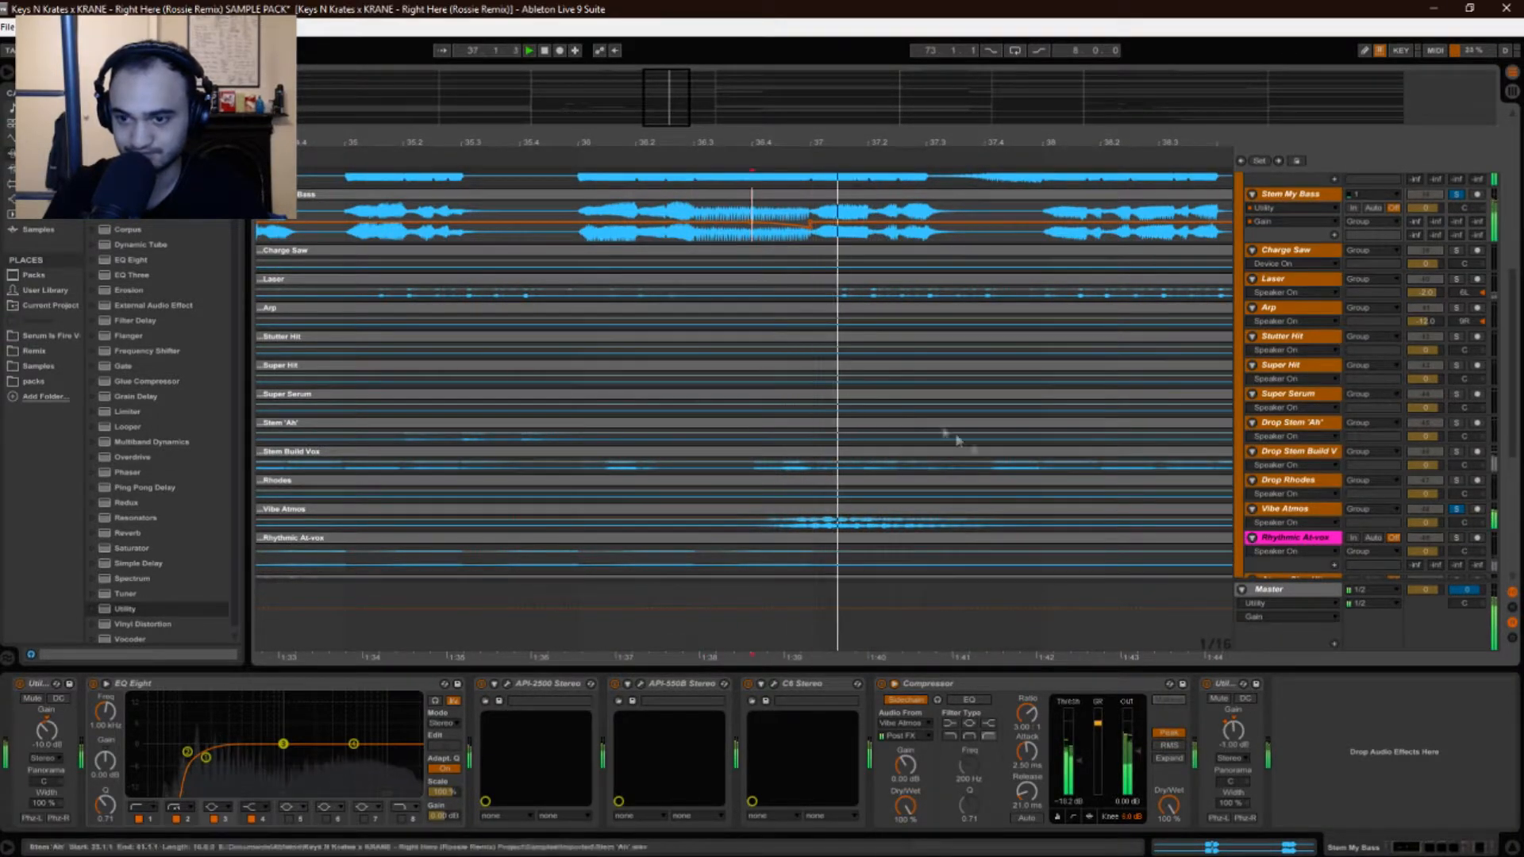
mouse_move(796, 148)
mouse_down()
mouse_move(796, 119)
mouse_move(792, 146)
mouse_up()
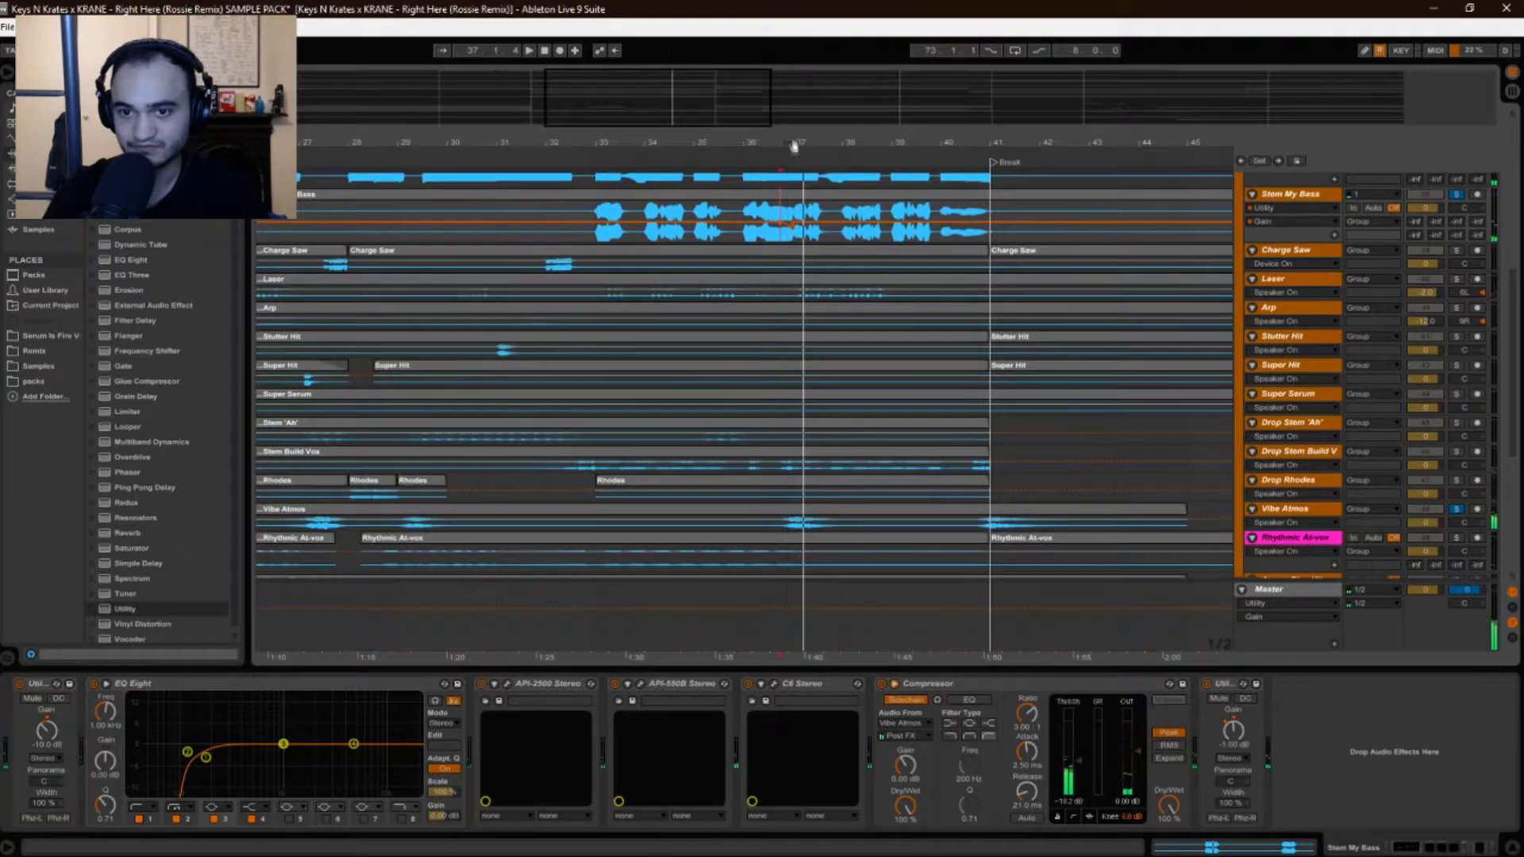
key(space)
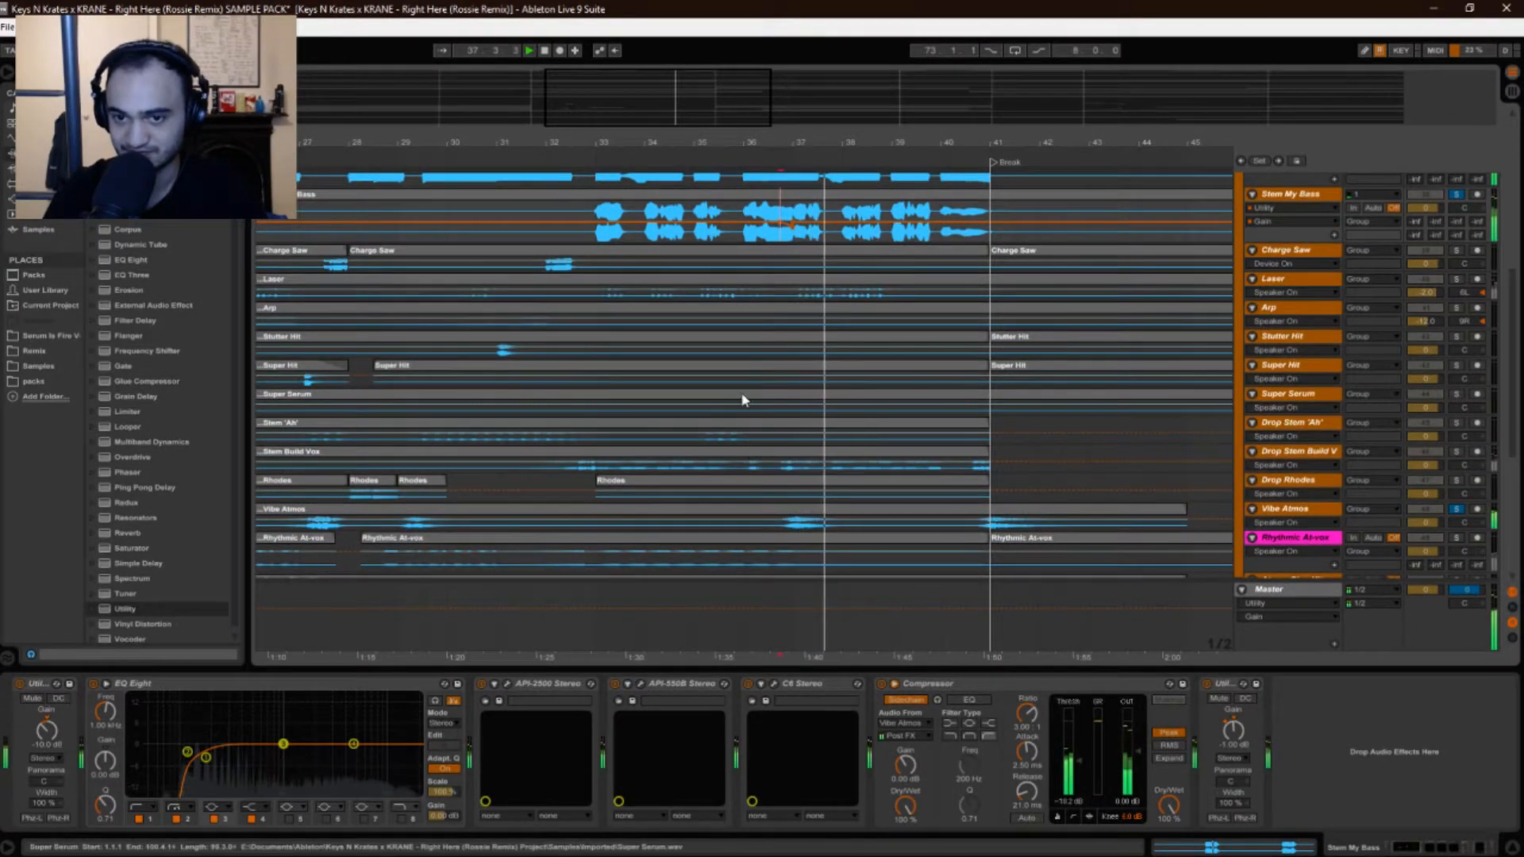
key(space)
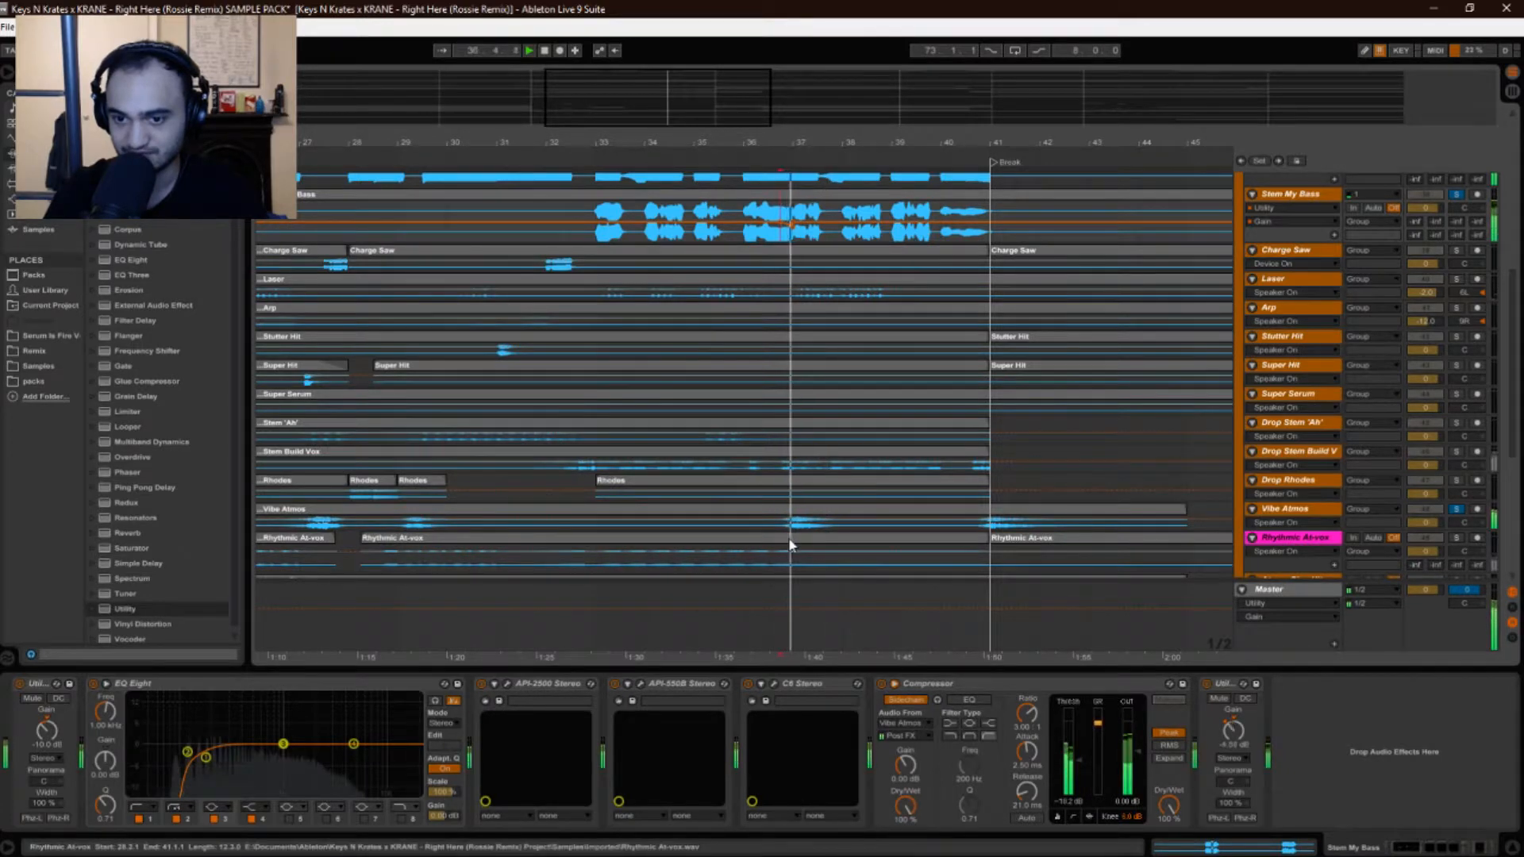
key(space)
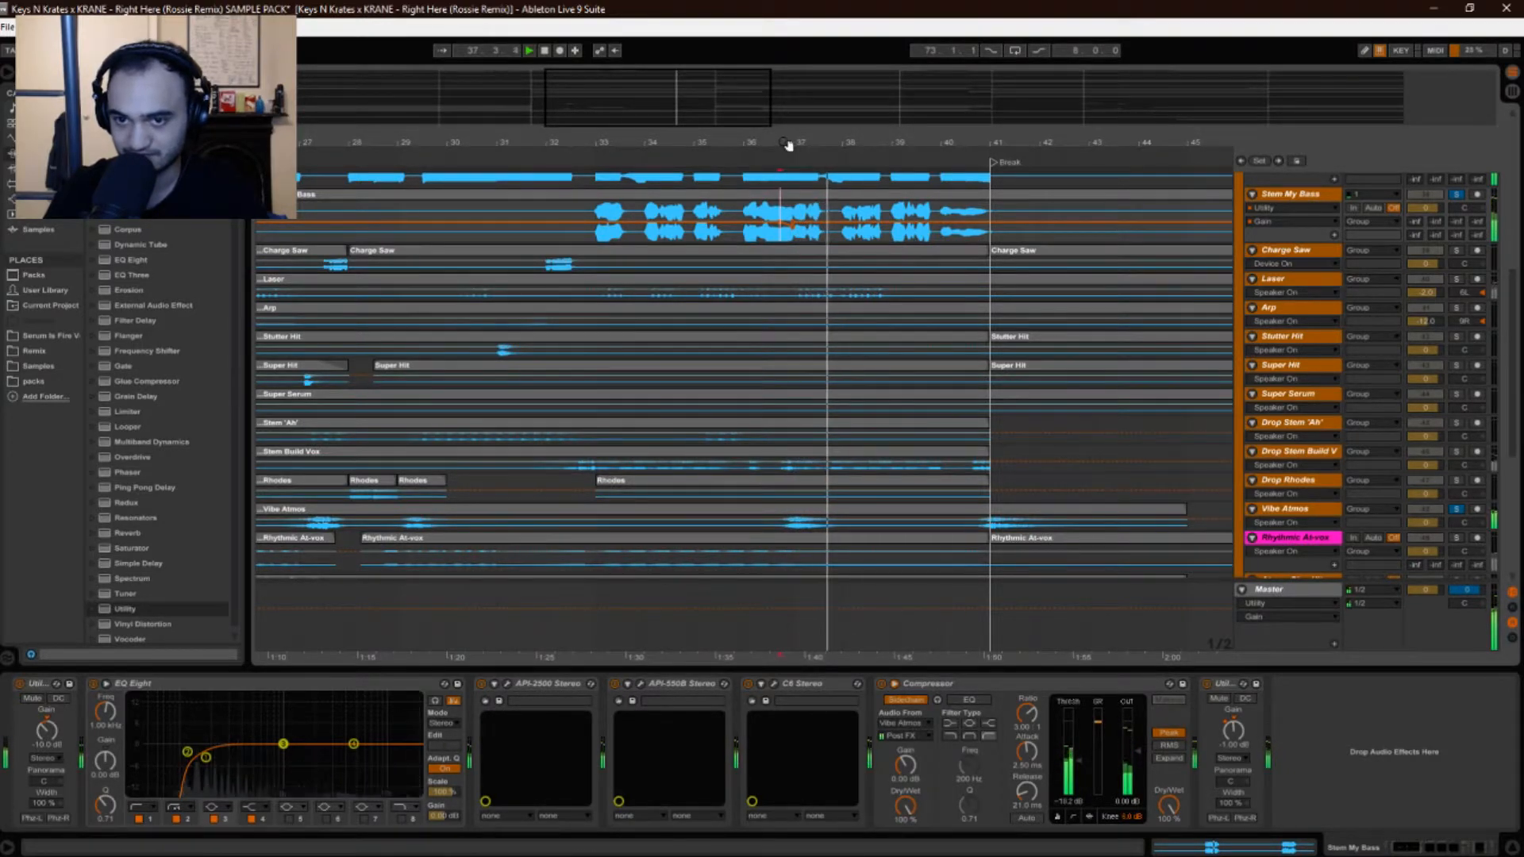
Rezoom around bar 37 and play from a start point on Vibe Atmos.
key(plus)
key(plus)
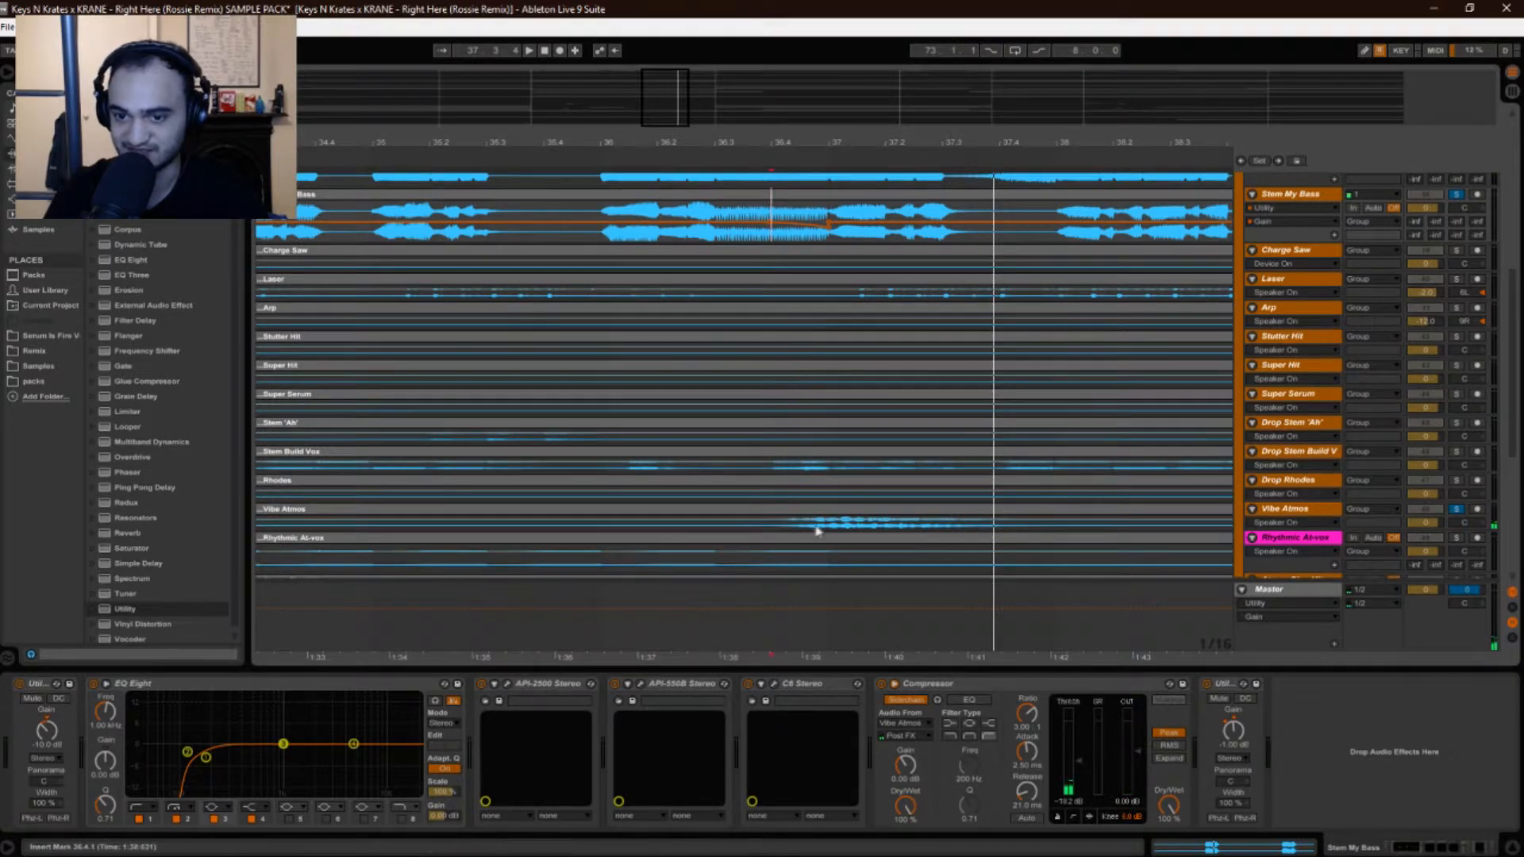
drag(781, 145, 780, 116)
click(774, 528)
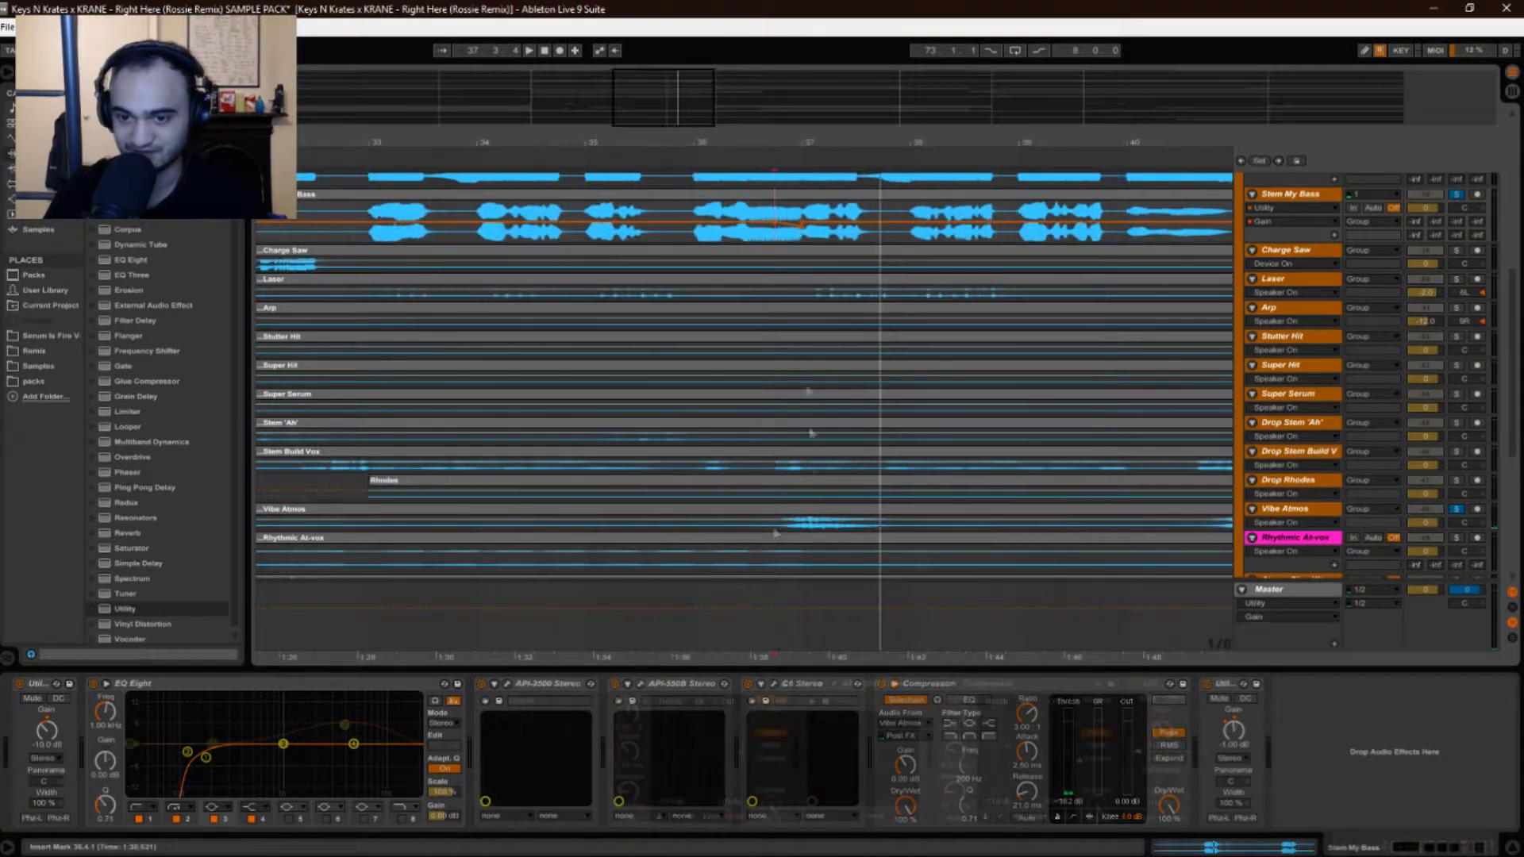
key(space)
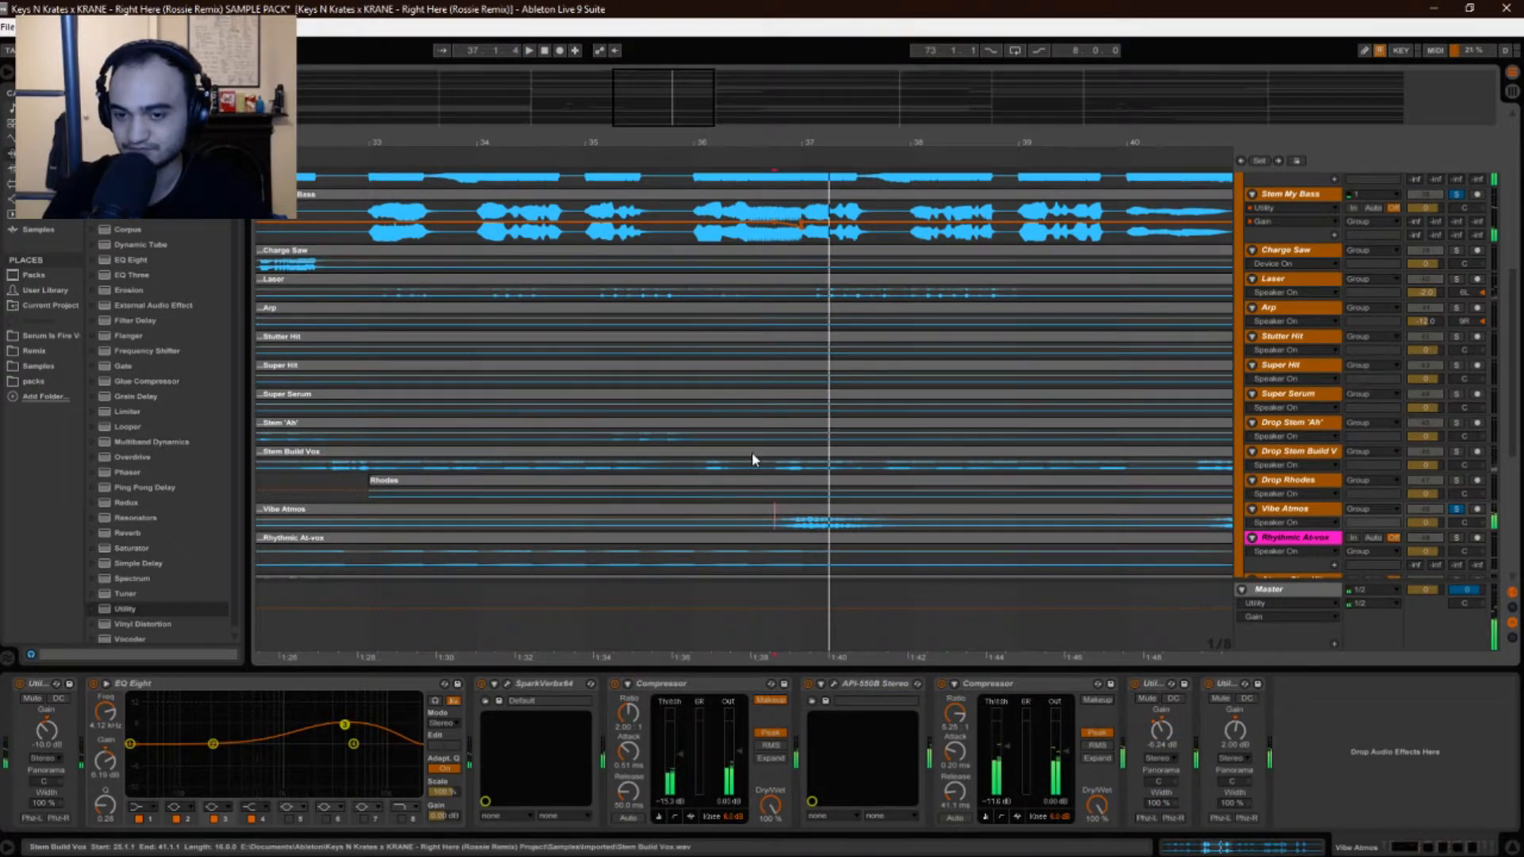
Set a start point in the Stem My Bass clip and scroll up to bring Drop Sub into view.
key(space)
key(space)
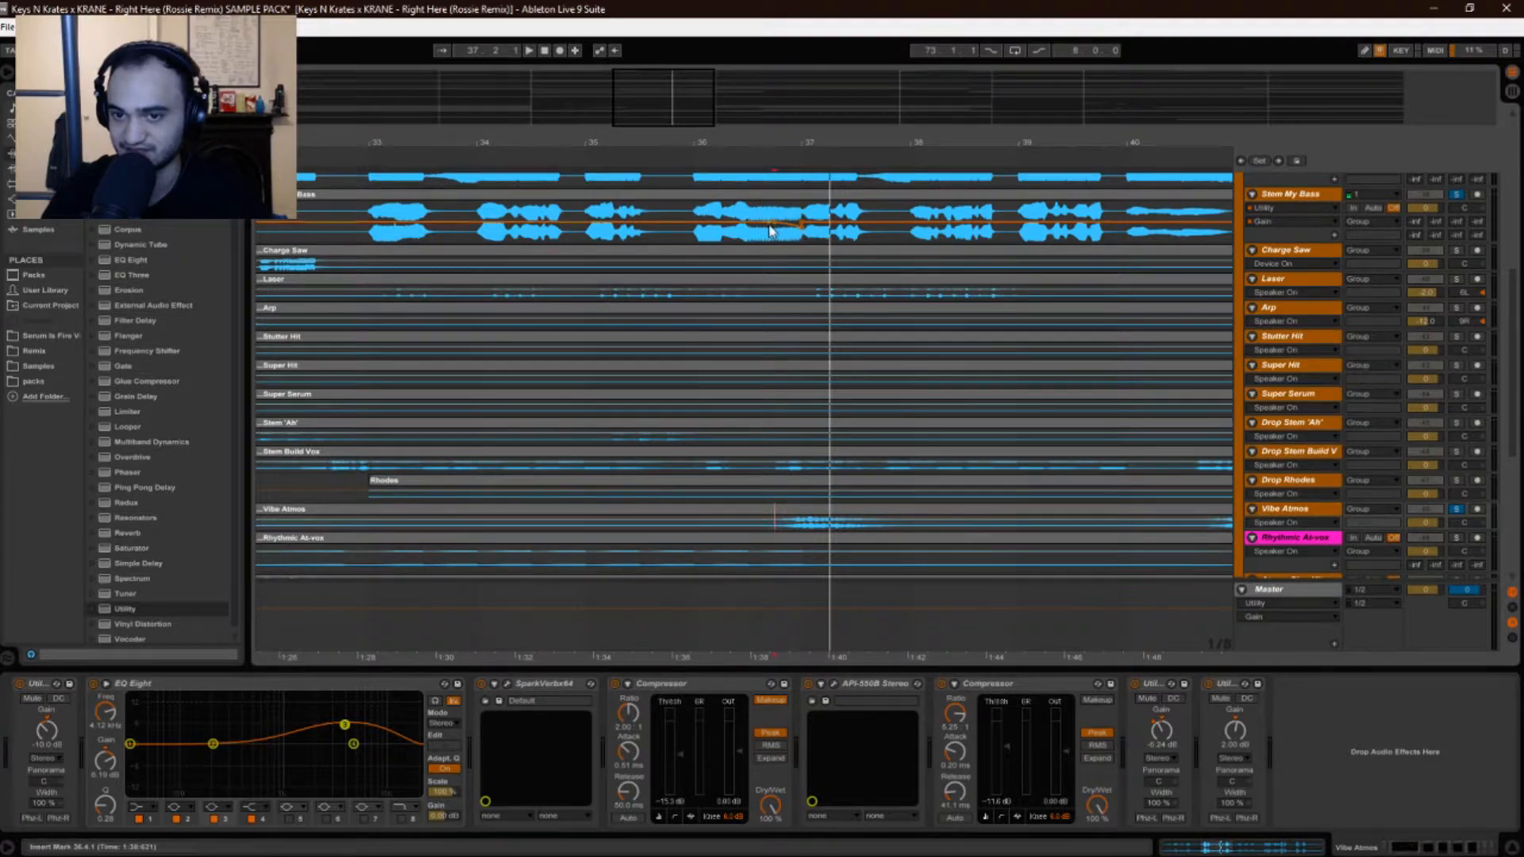
click(802, 226)
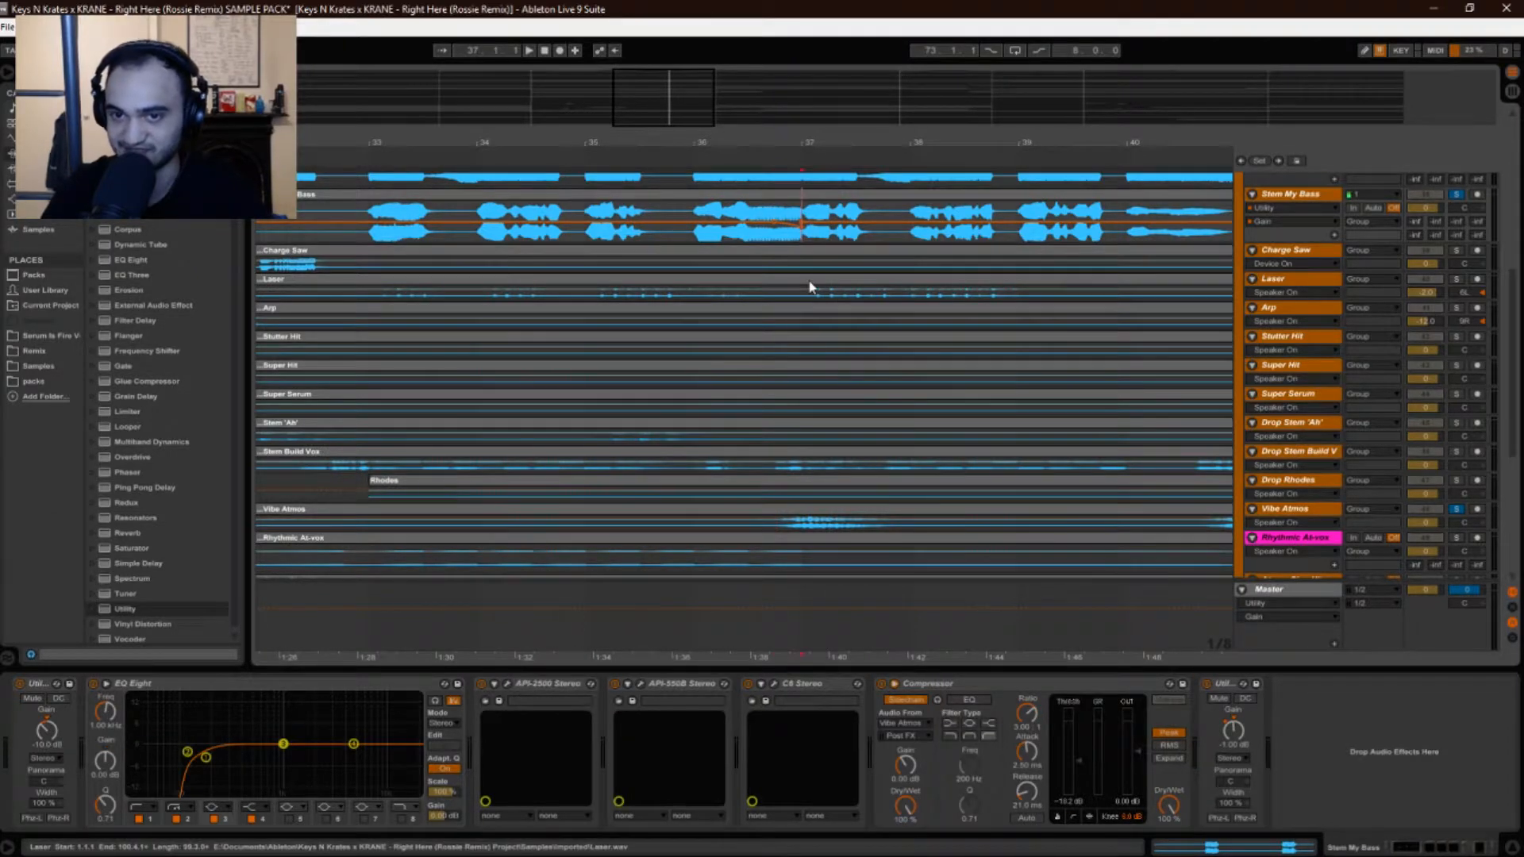
scroll(791, 444, up, 1)
drag(700, 142, 699, 87)
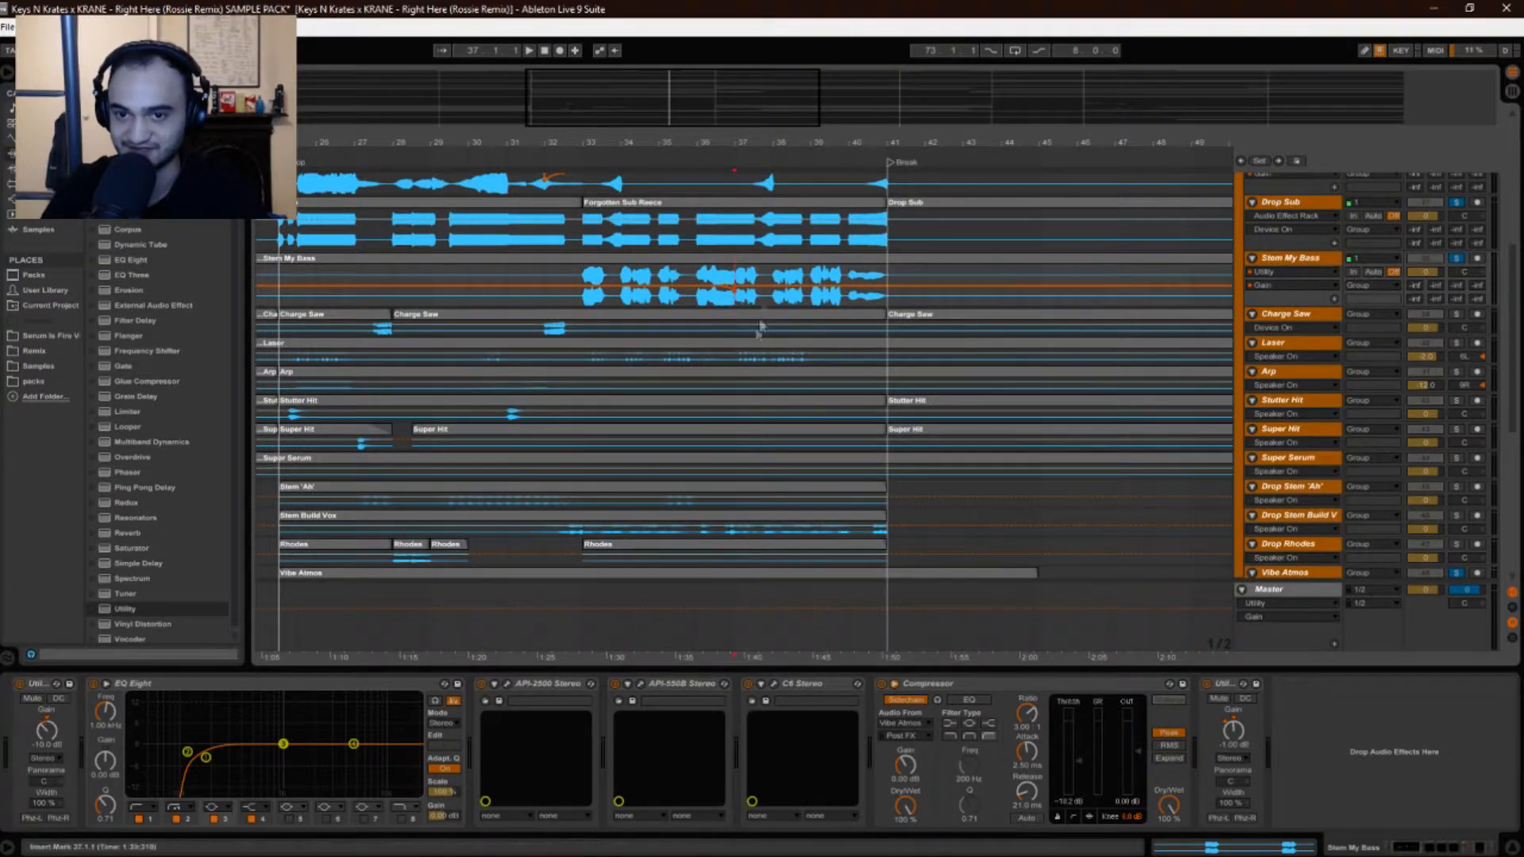
Audition the drop from near bar 37, zooming in around it and then back out.
key(space)
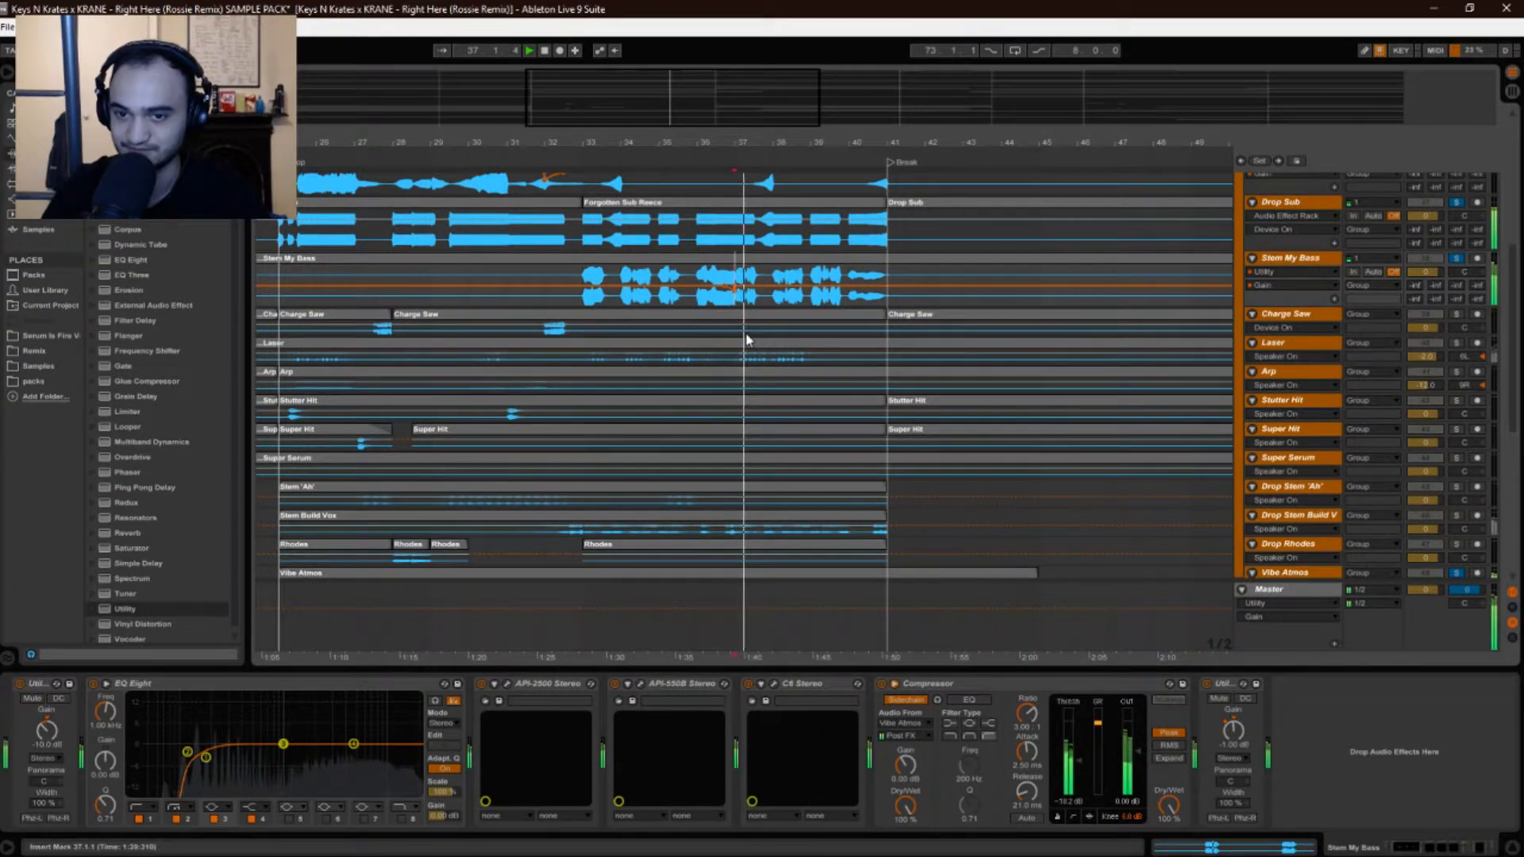
drag(728, 145, 731, 215)
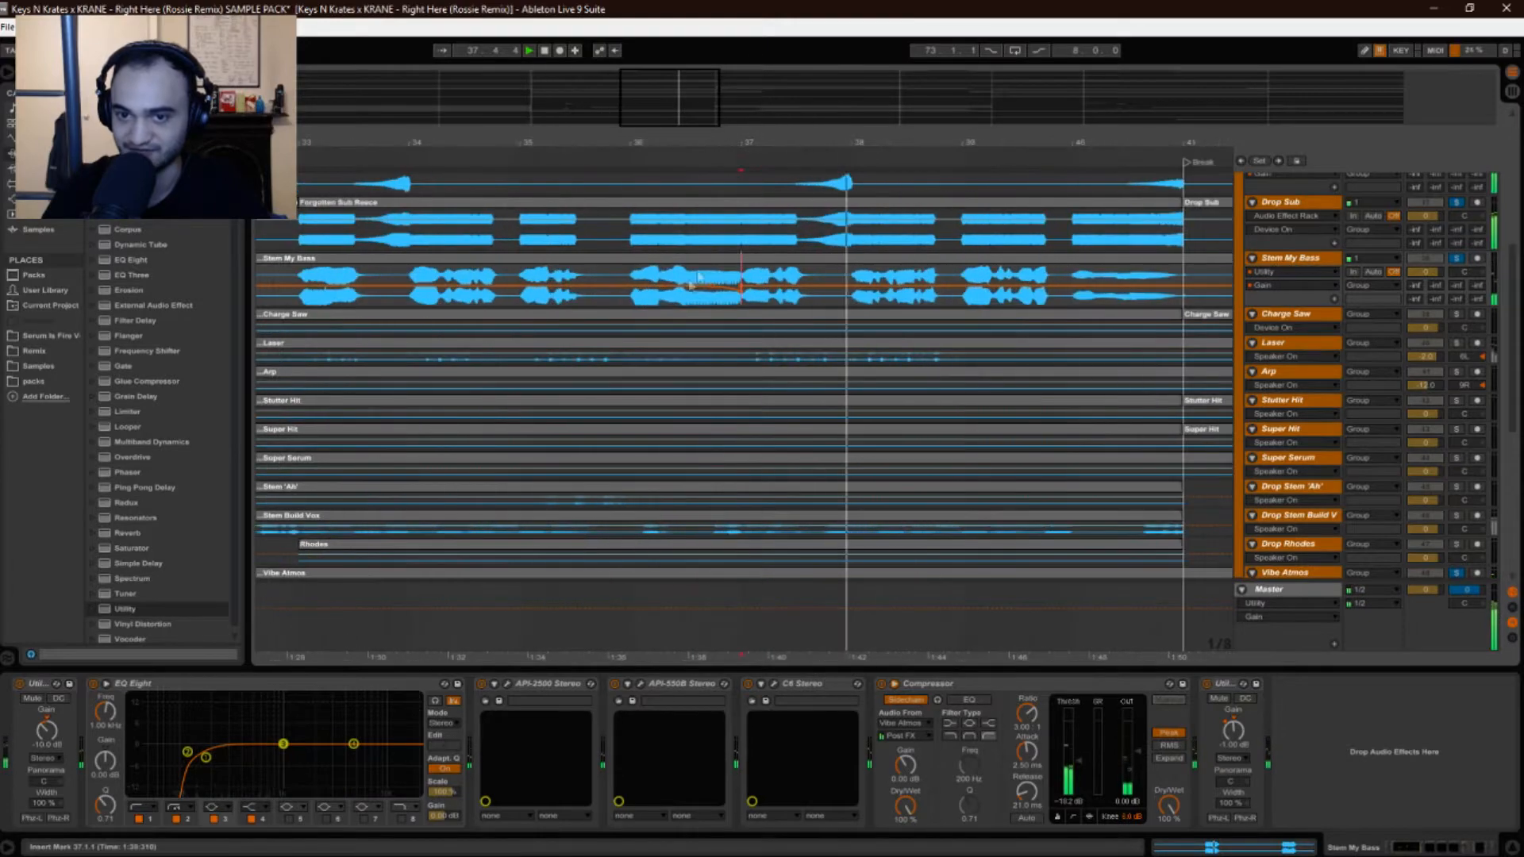
key(space)
drag(714, 146, 715, 127)
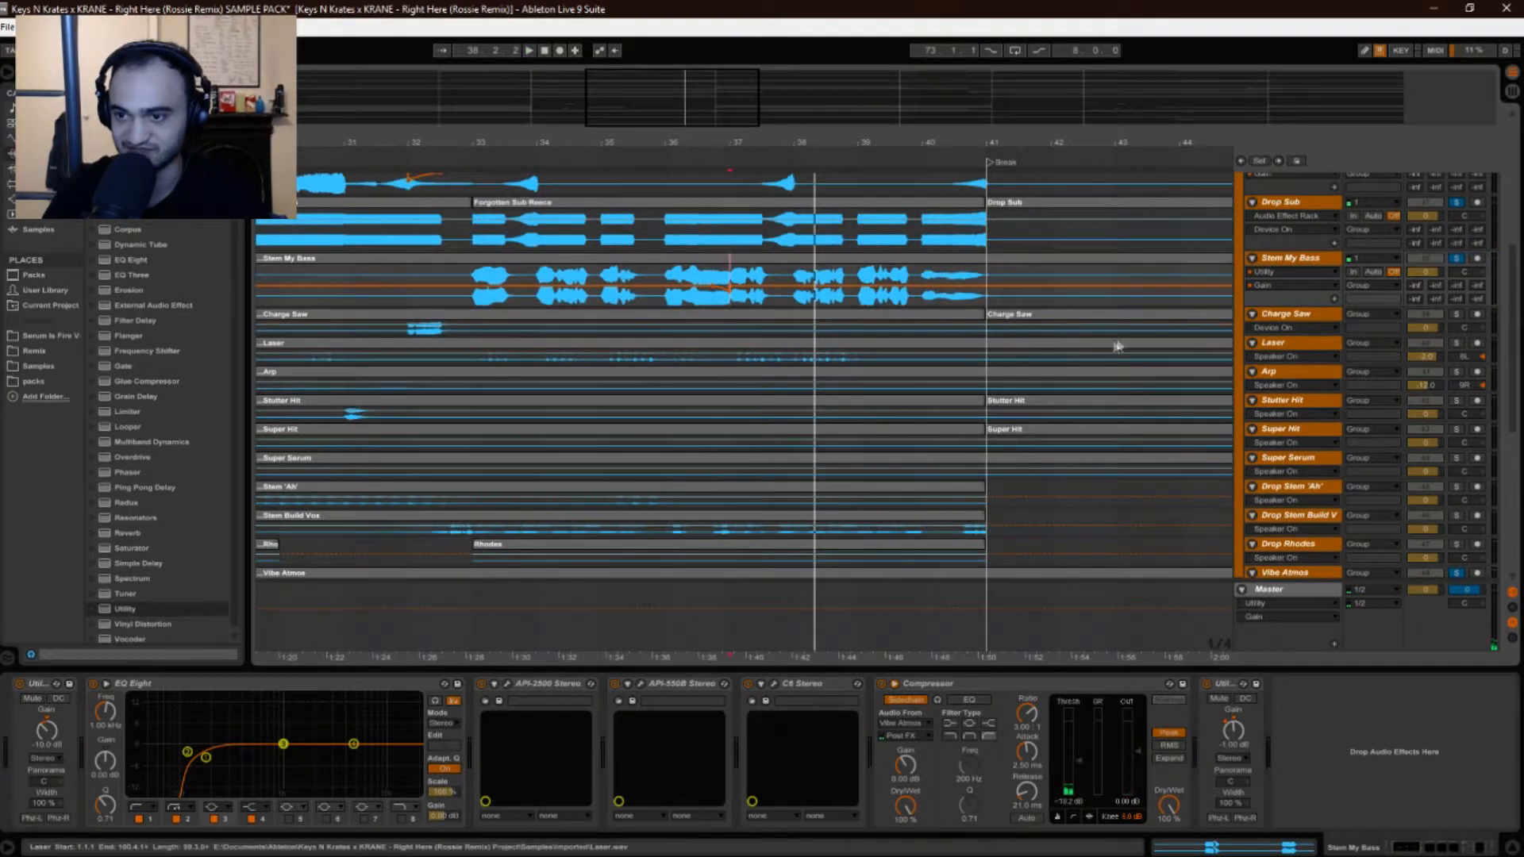
Select and solo the Charge Saw track and make it taller.
click(1298, 314)
click(1455, 315)
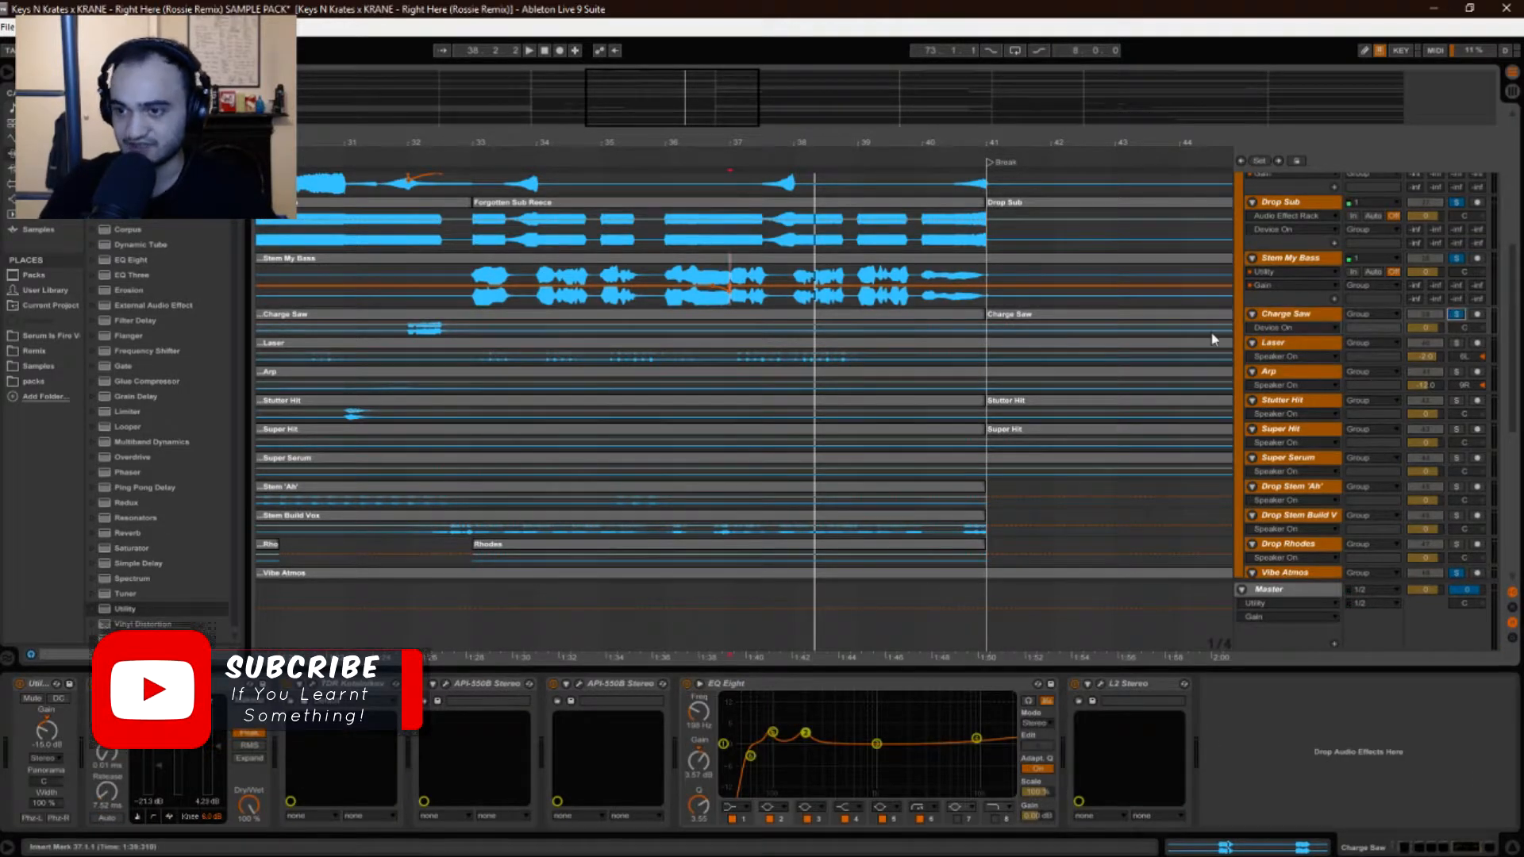
drag(1268, 337, 1270, 367)
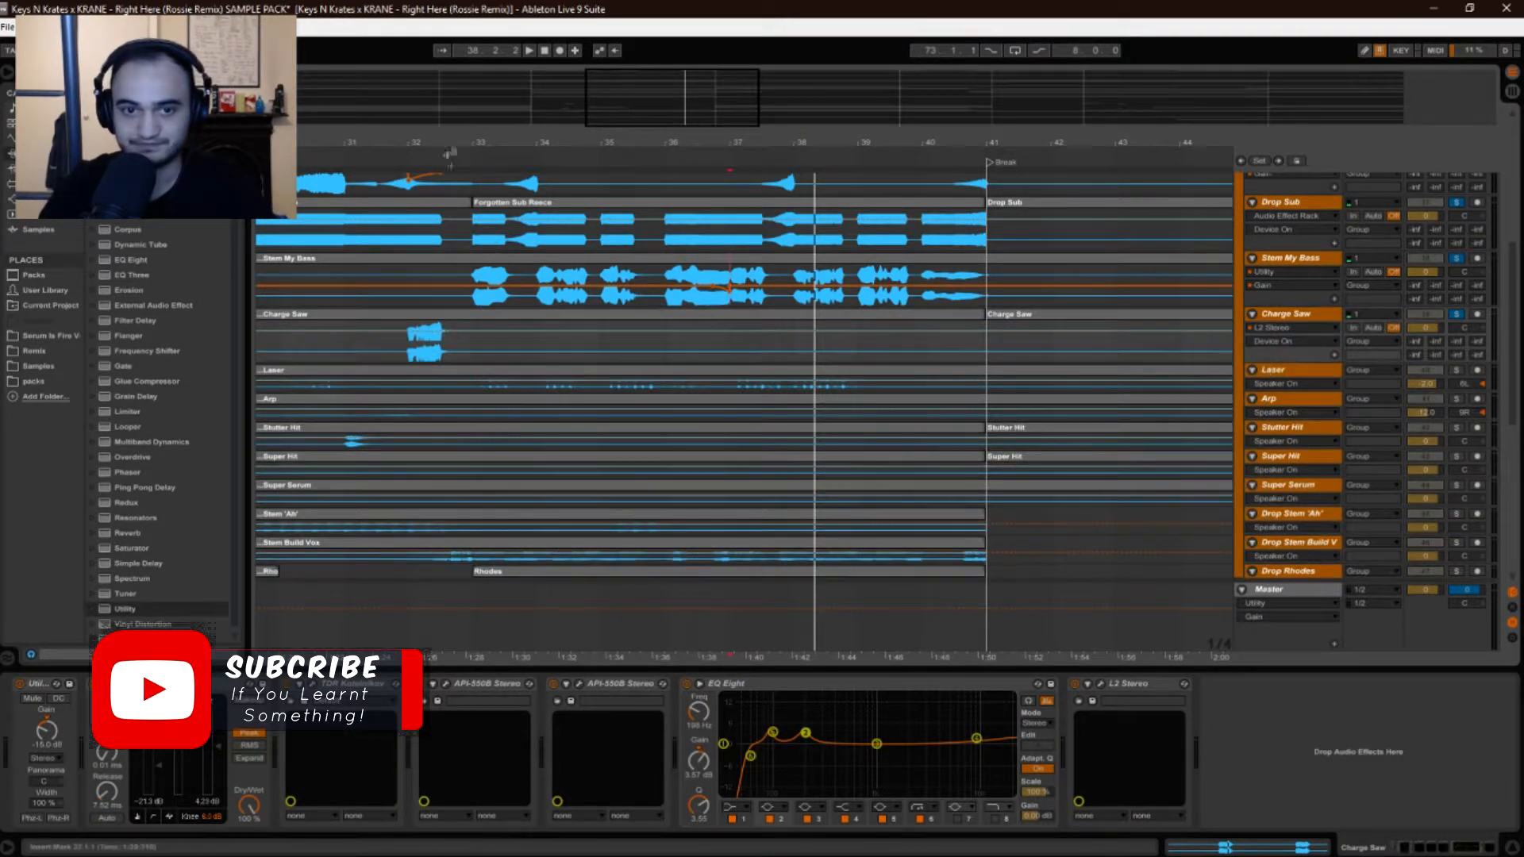
Play Charge Saw from bar 32, then place the insert mark at 31.3.1 on Saw Drop Started.
drag(446, 136, 579, 138)
click(546, 348)
drag(522, 140, 524, 159)
scroll(536, 264, up, 2)
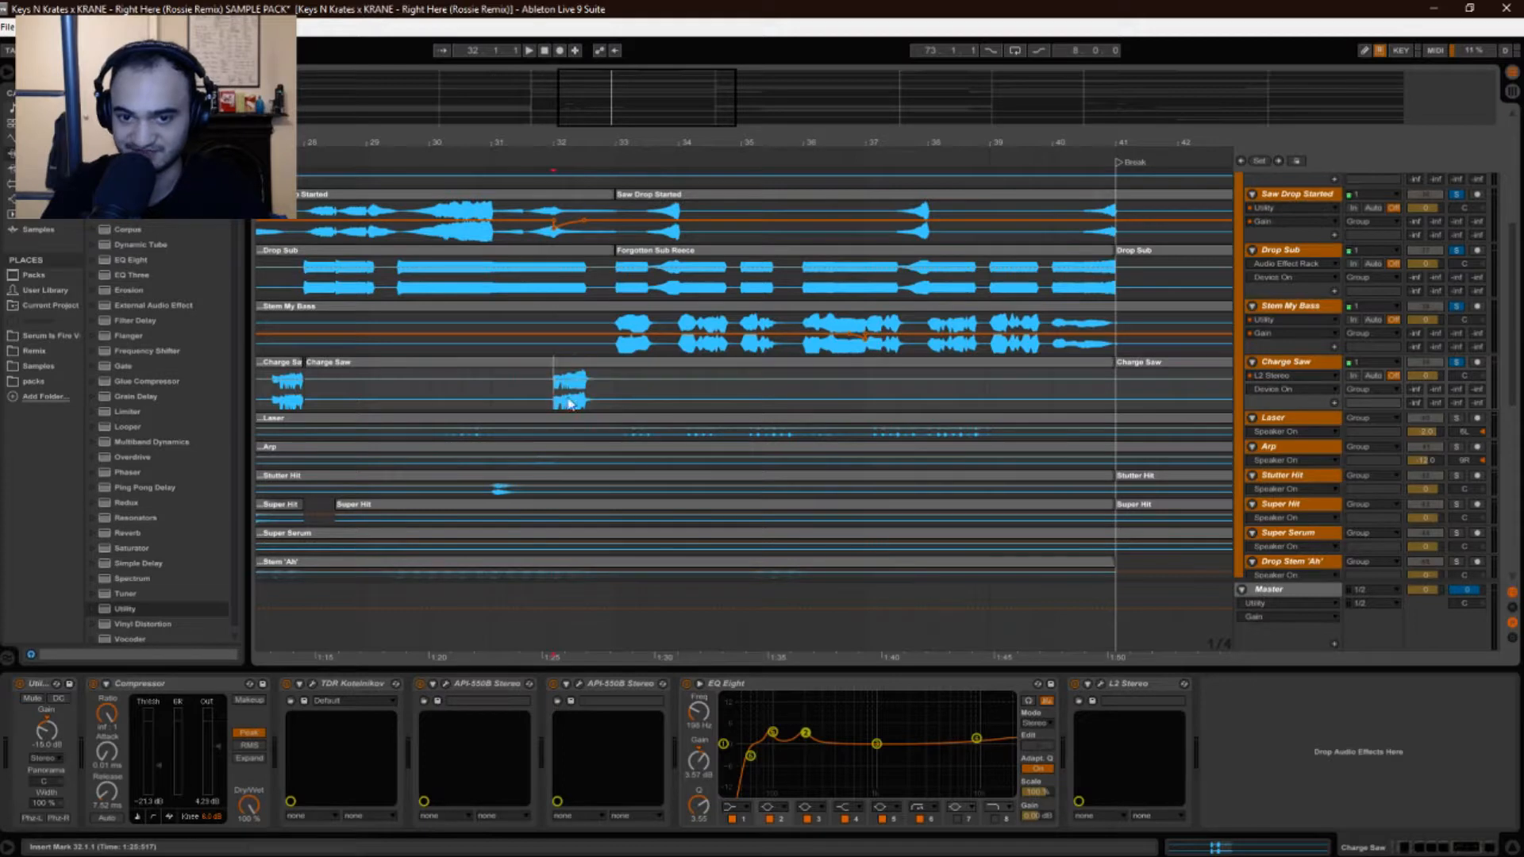
key(space)
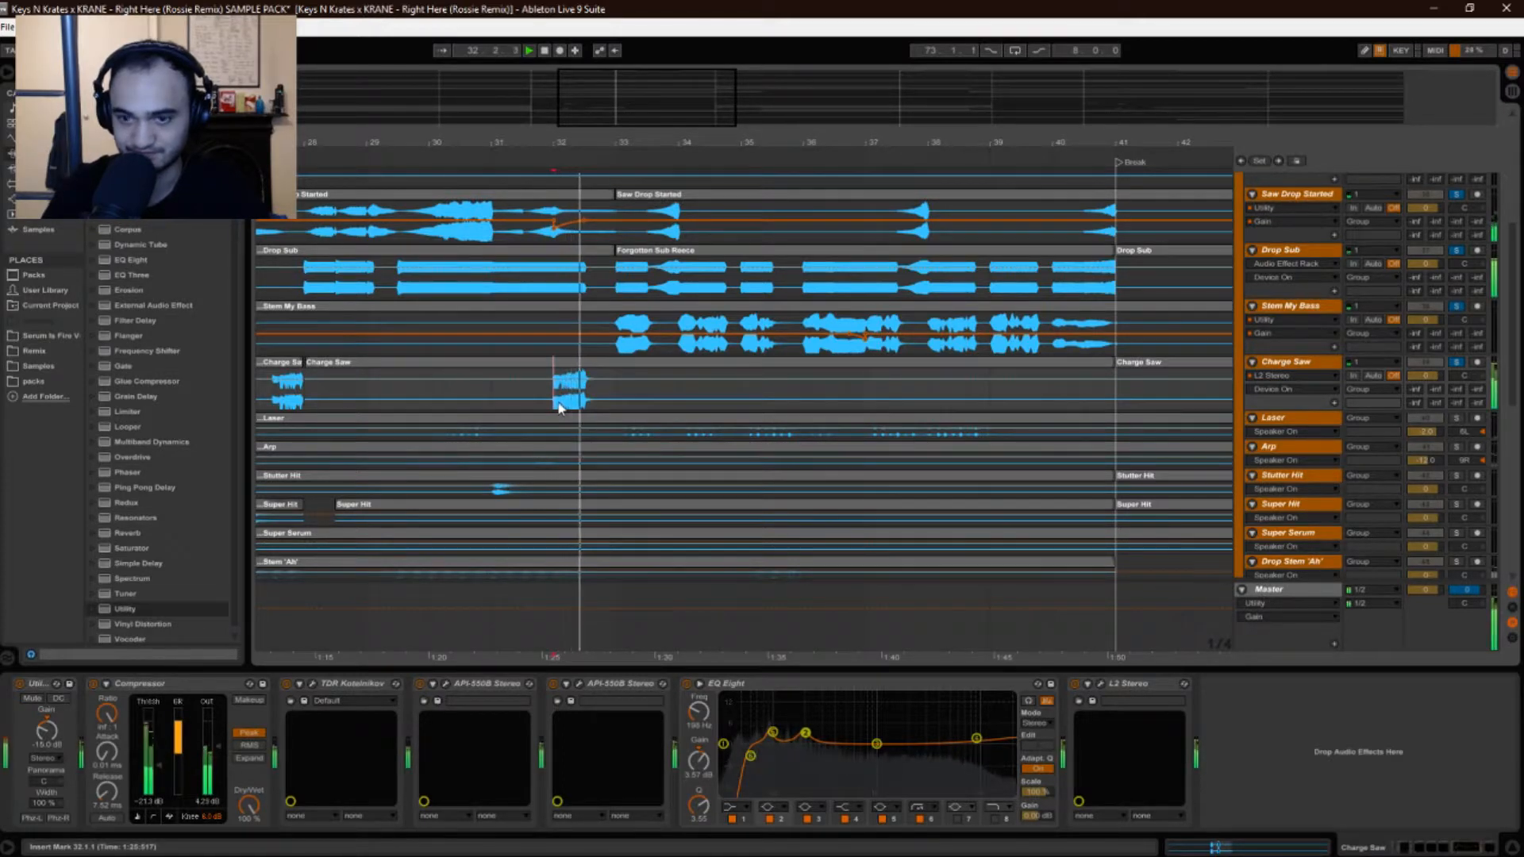
key(space)
key(space)
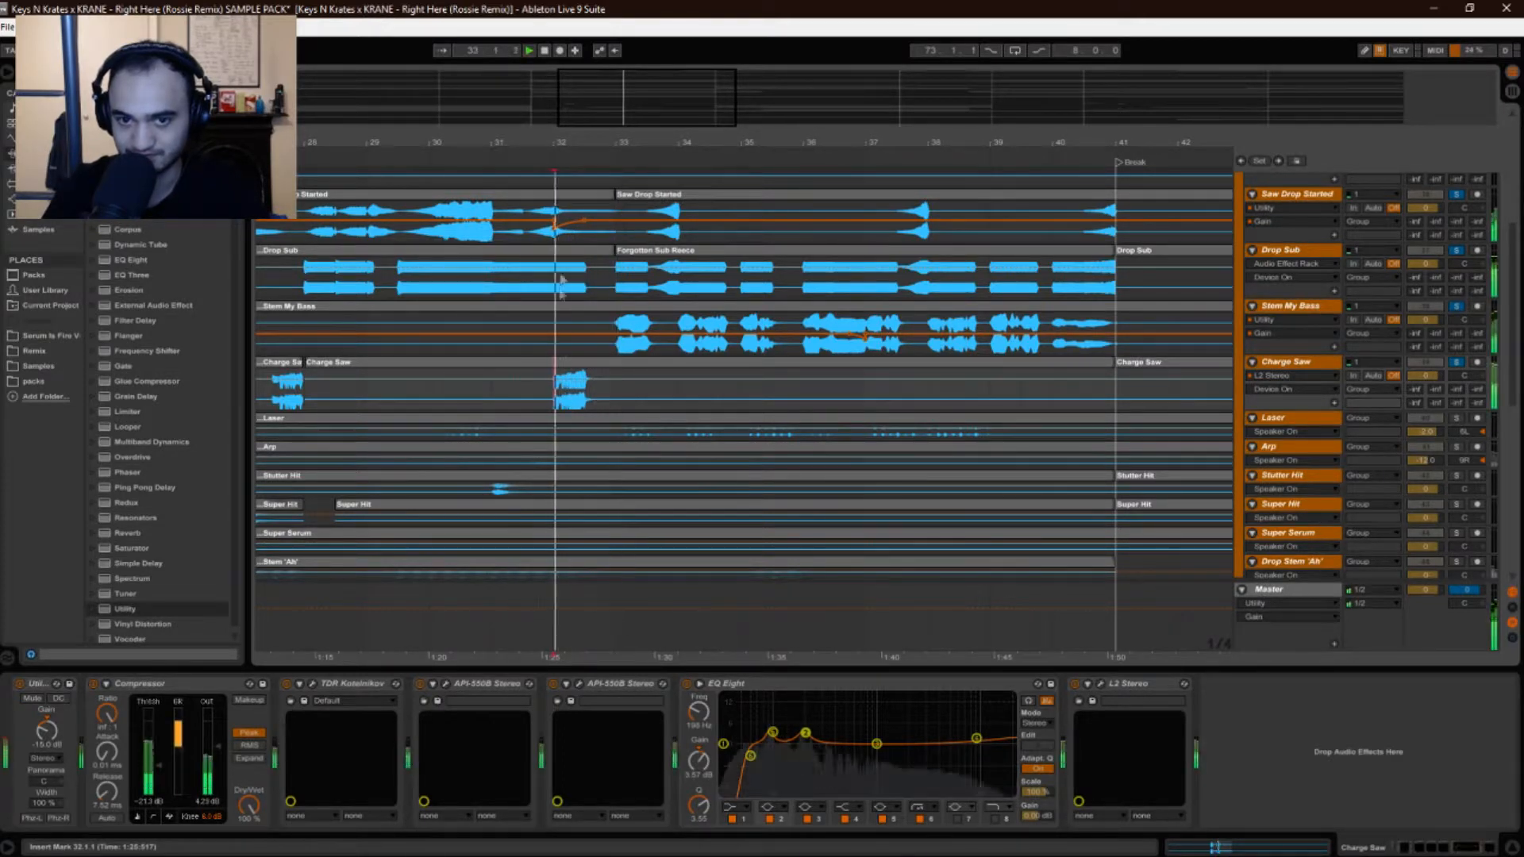
click(524, 238)
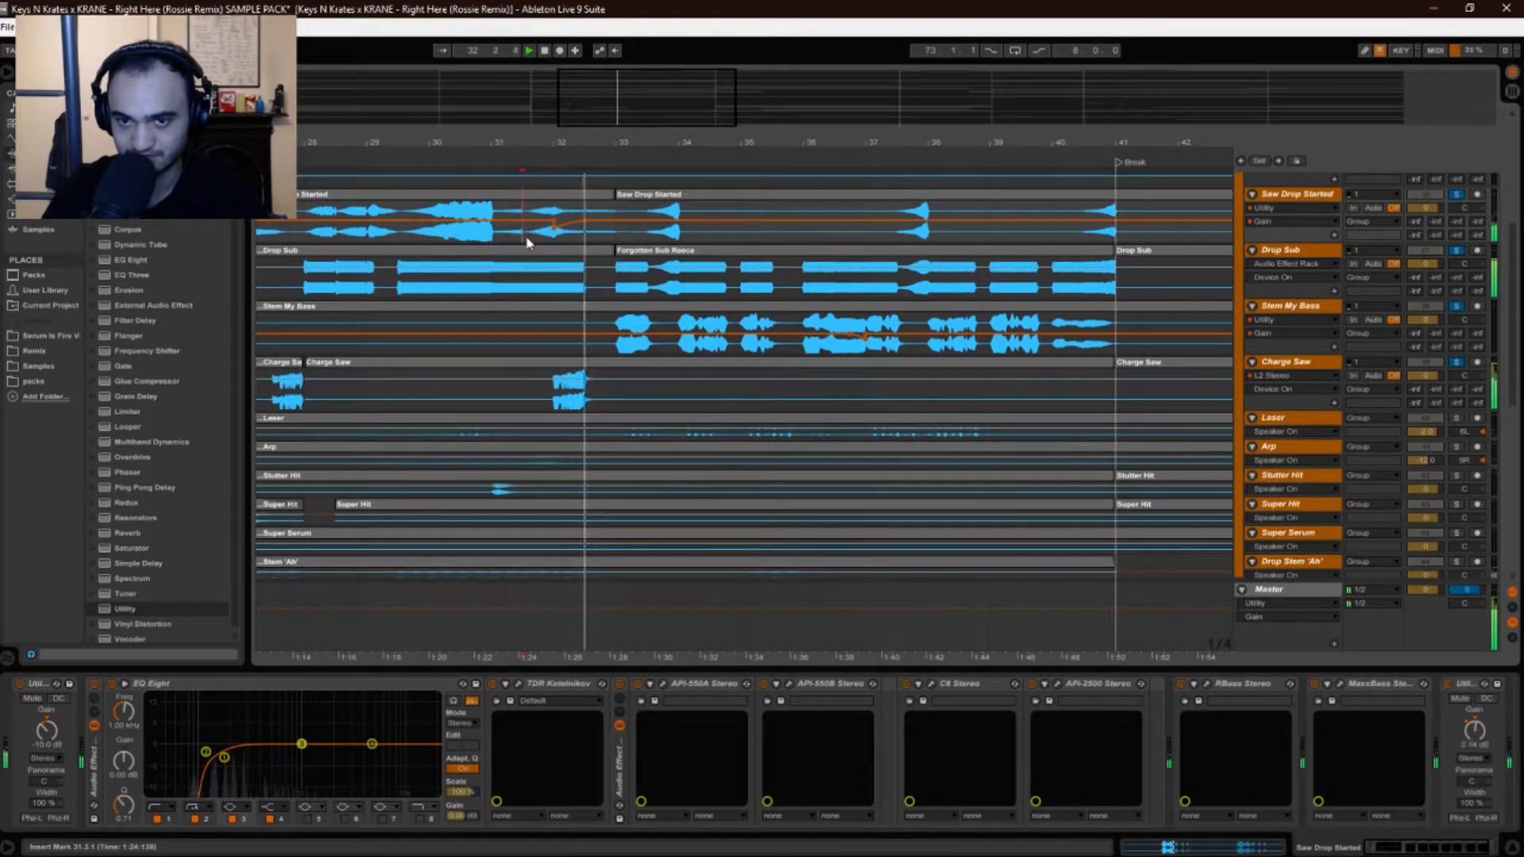
Stop, zoom to show bars 23–43 around bar 32, and set the start at 27.3.1 on Charge Saw.
key(space)
drag(502, 143, 640, 147)
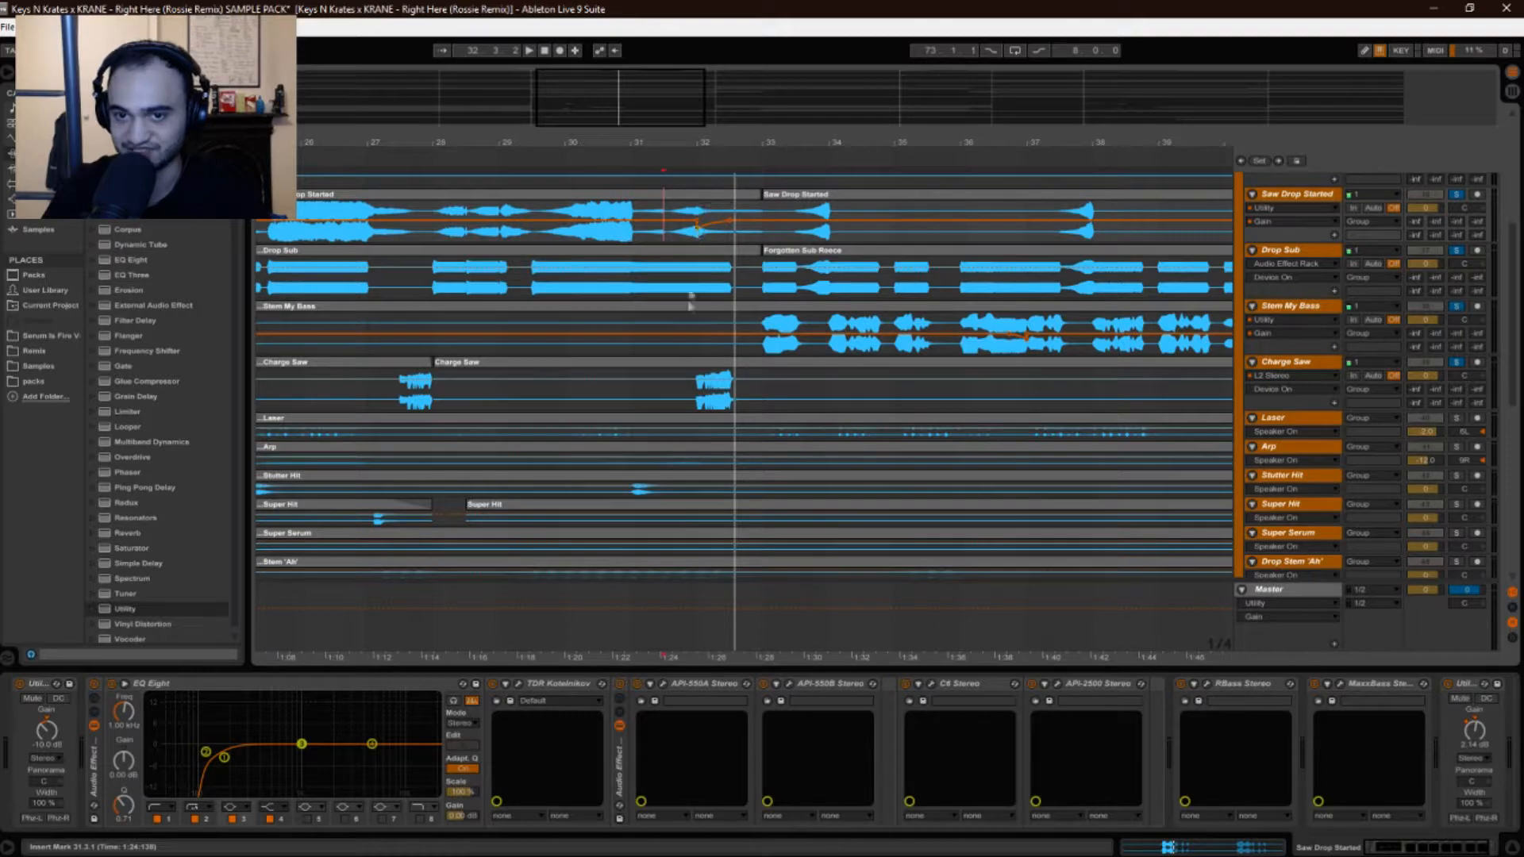
drag(560, 143, 630, 146)
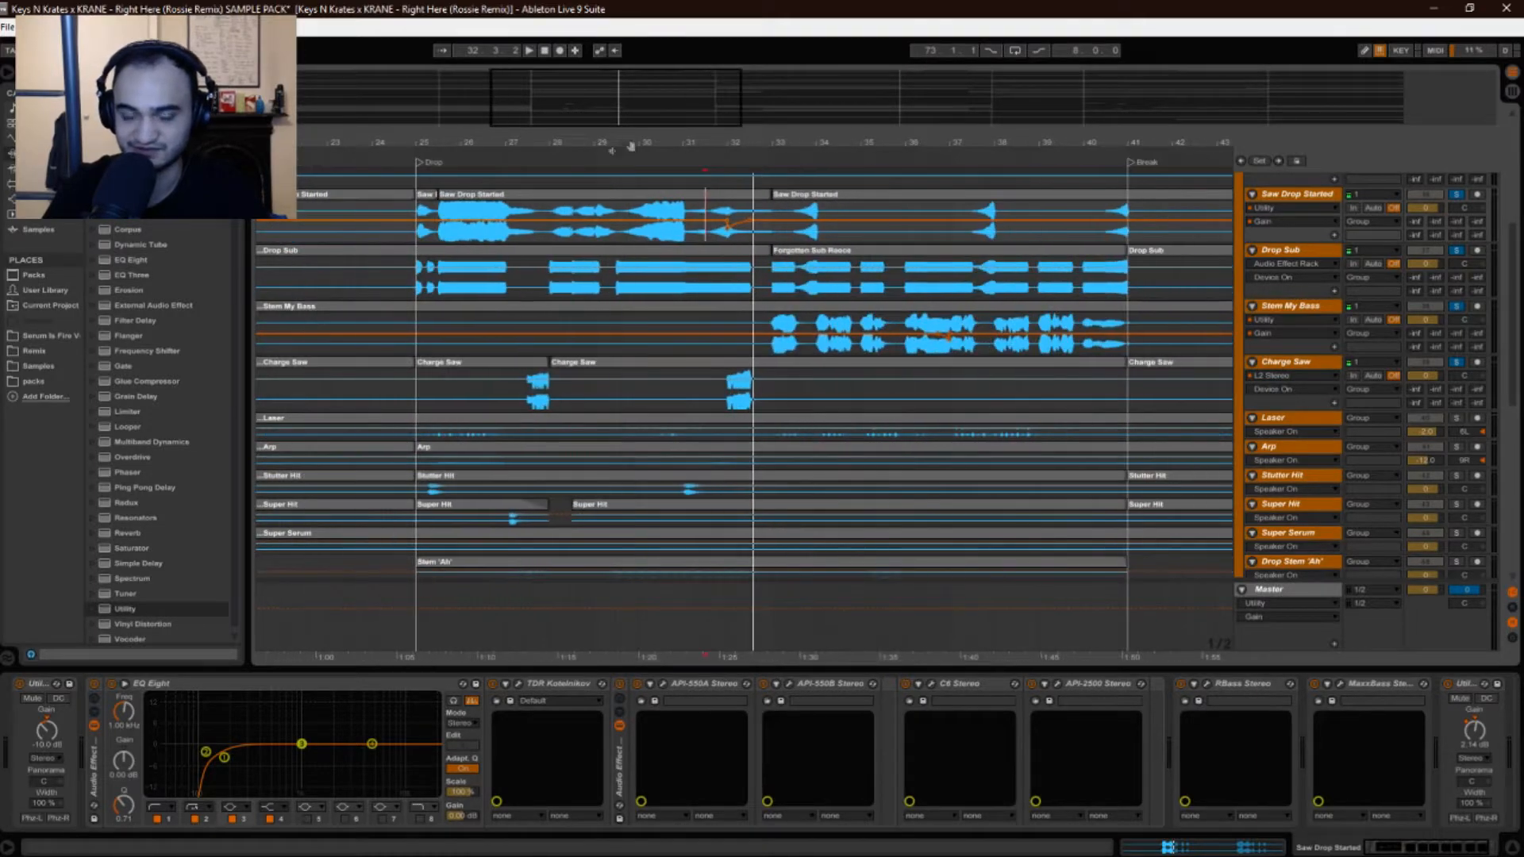
drag(739, 145, 740, 162)
click(696, 392)
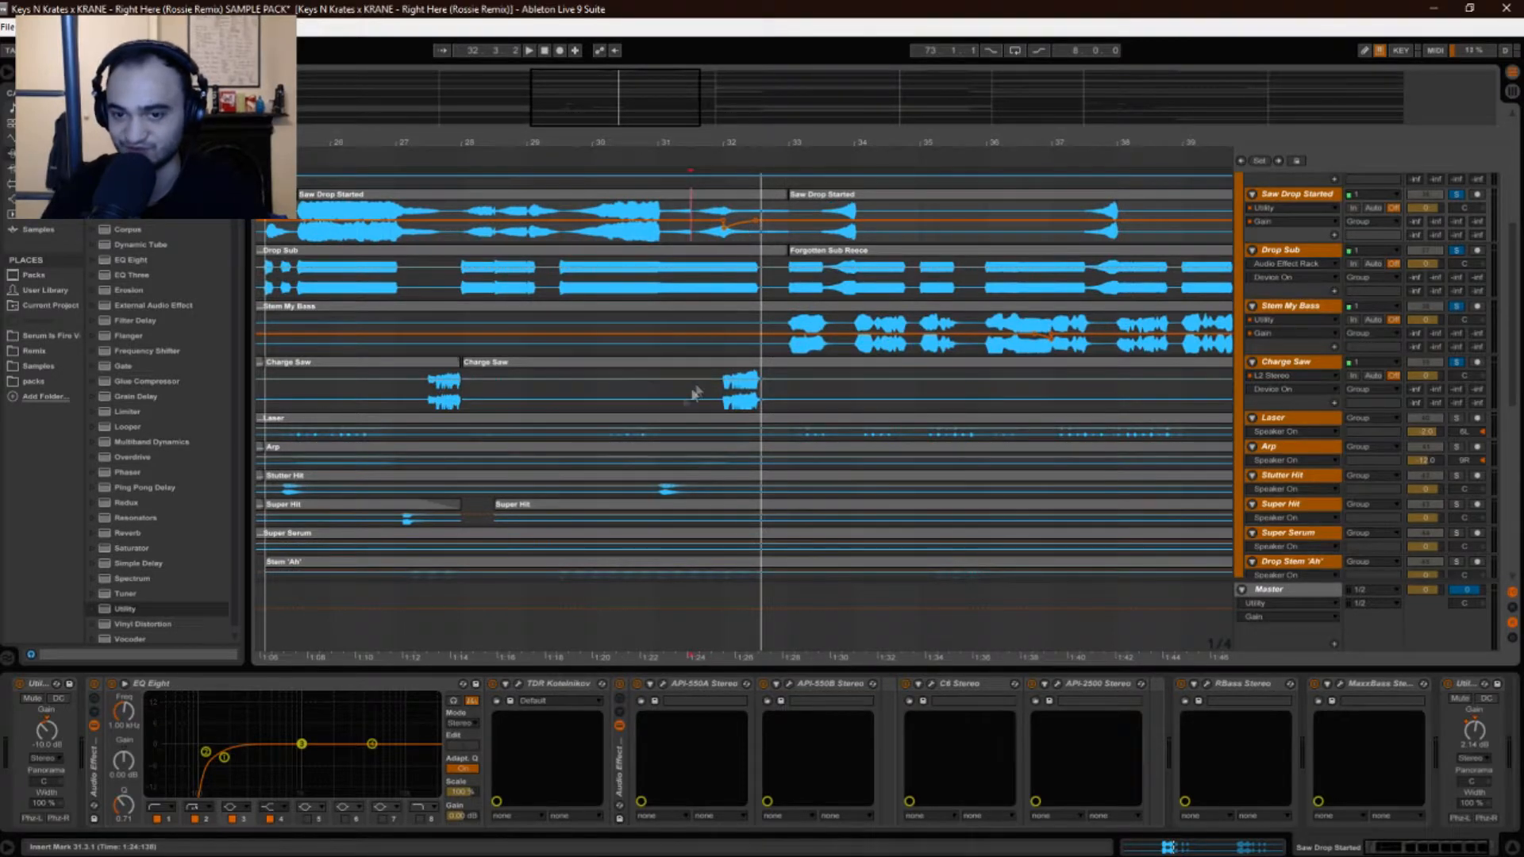
click(429, 397)
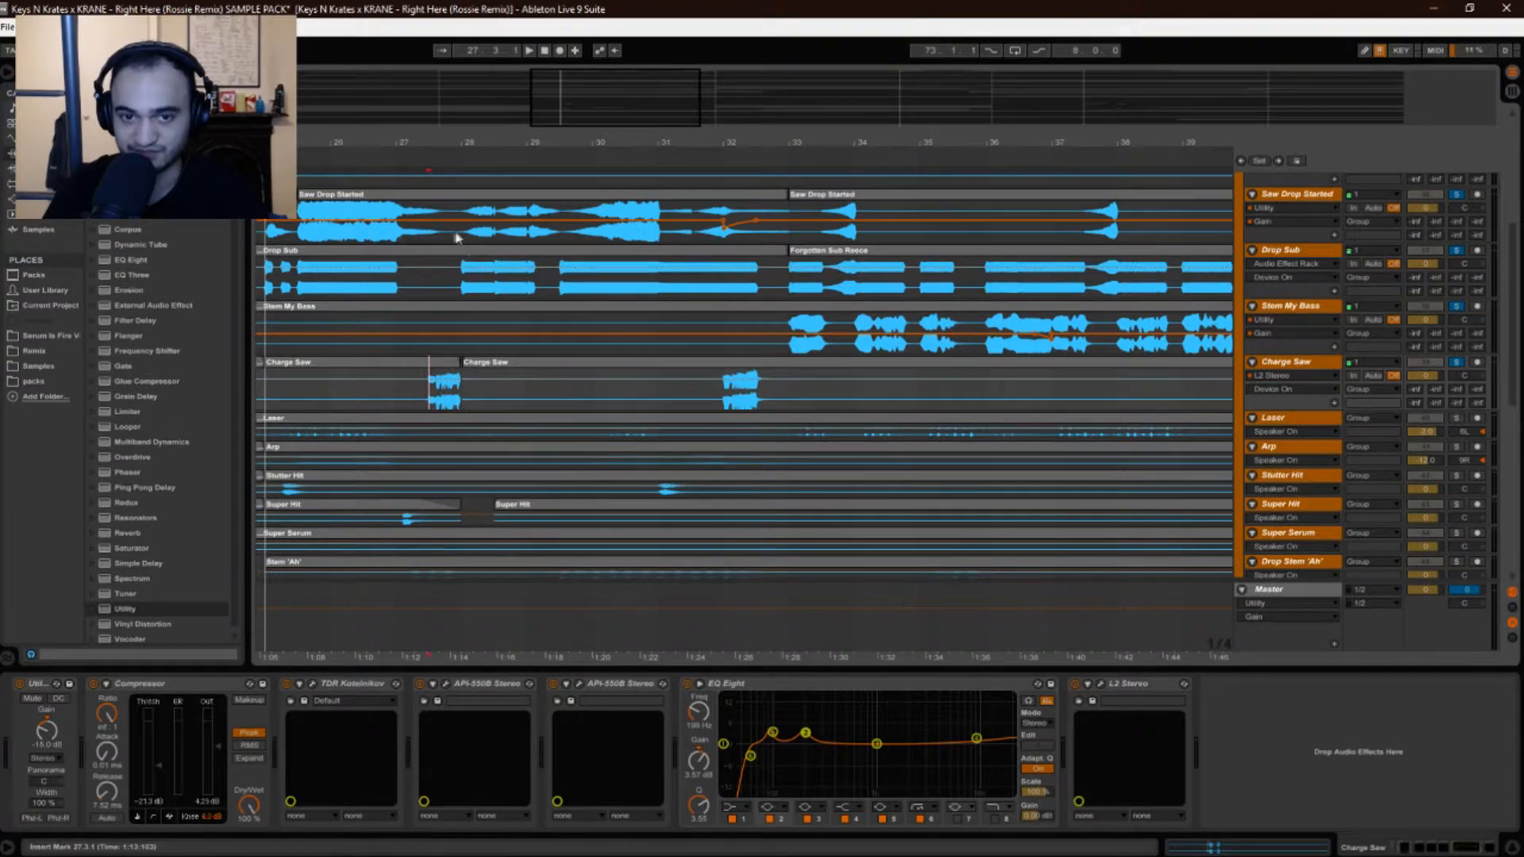
Widen the view to bars 24–39, play from 27.3.1, then restart from 26.3.1 on Charge Saw.
drag(641, 139, 707, 133)
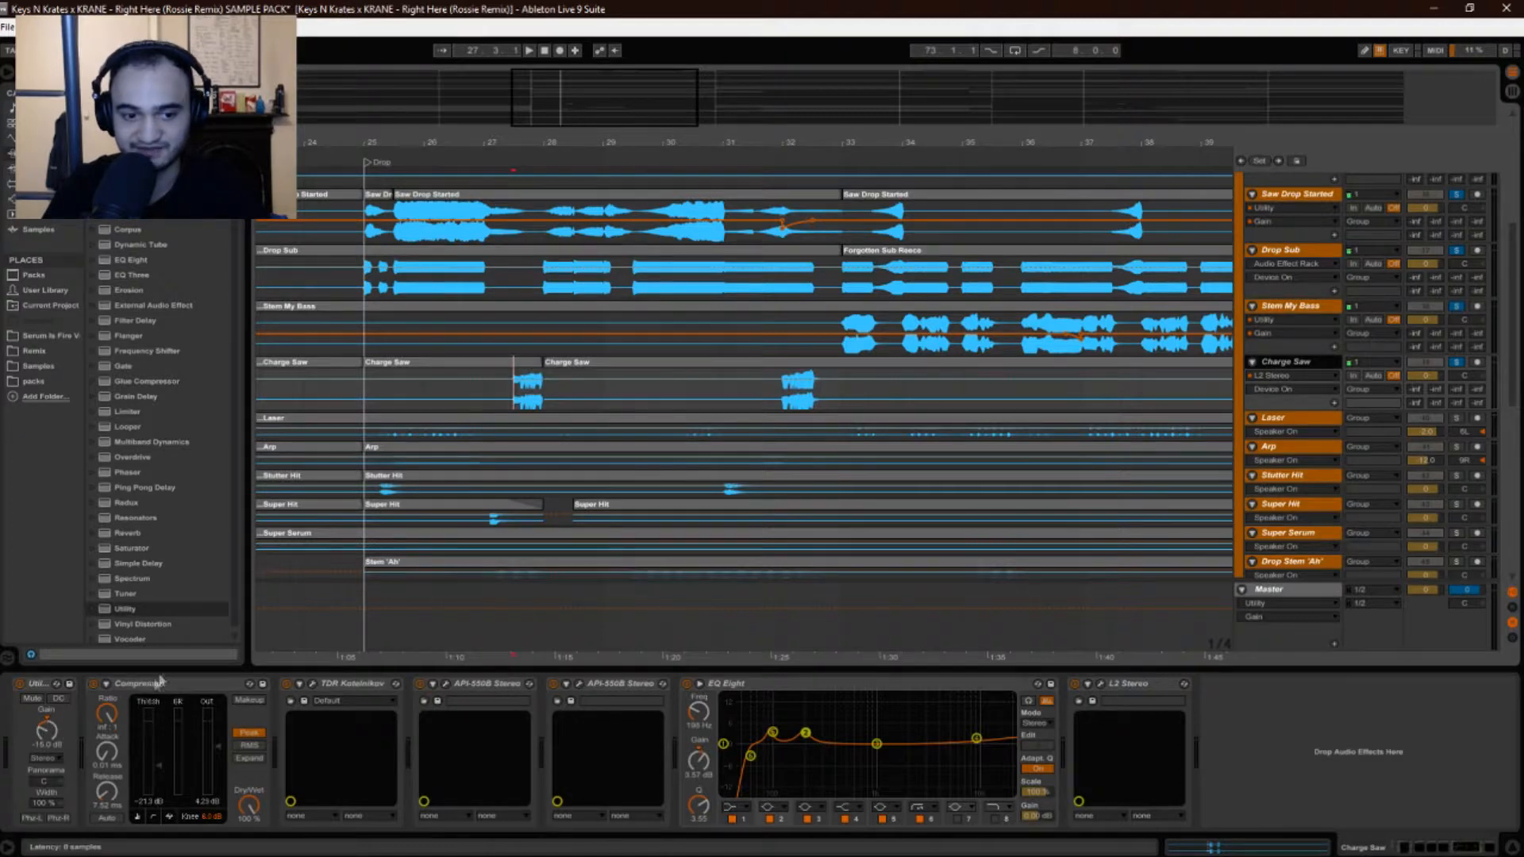
key(space)
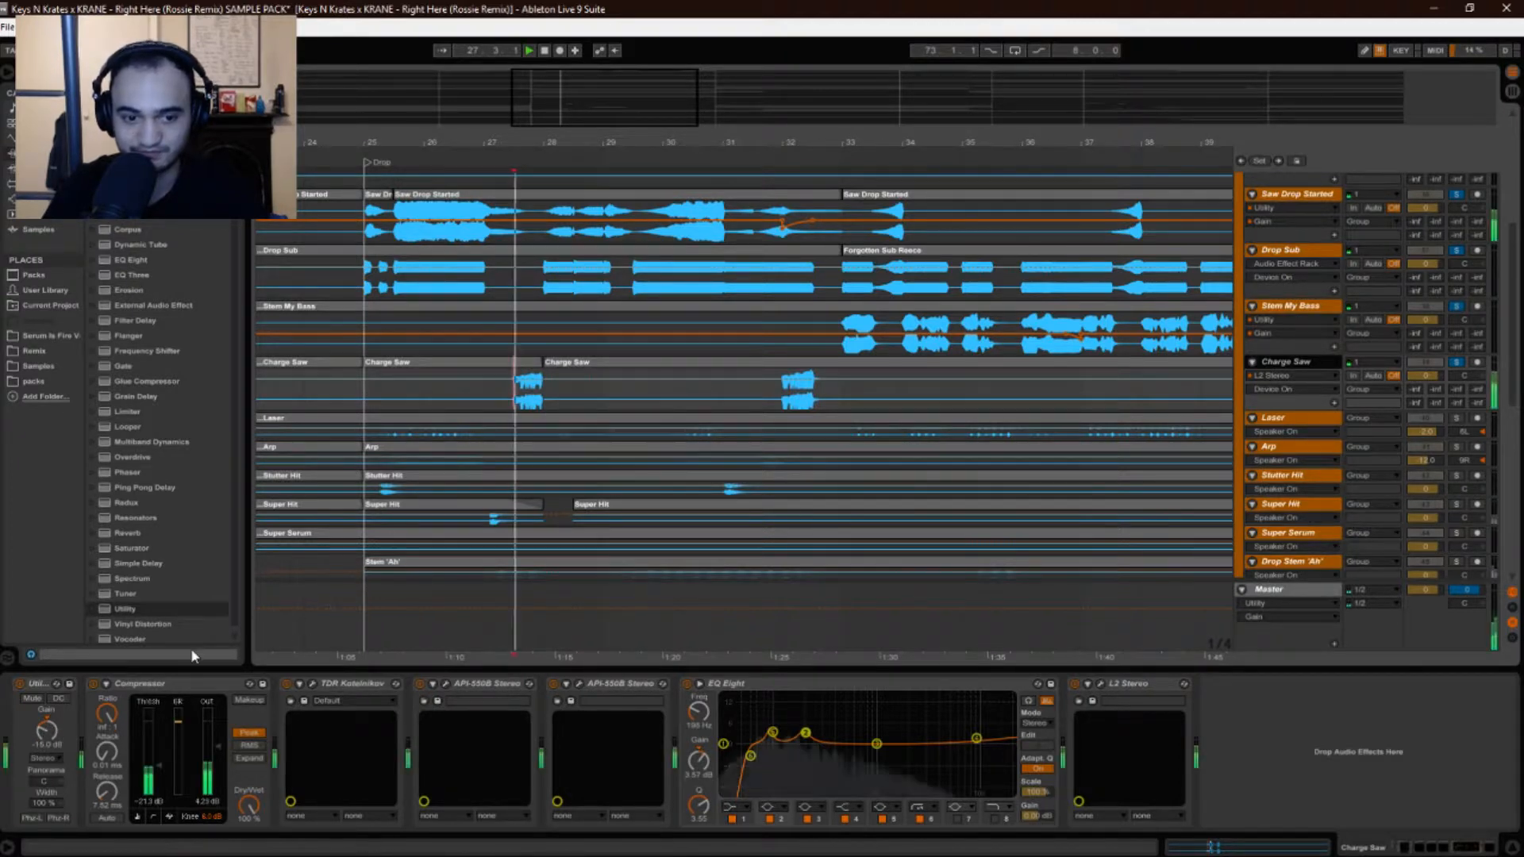
key(space)
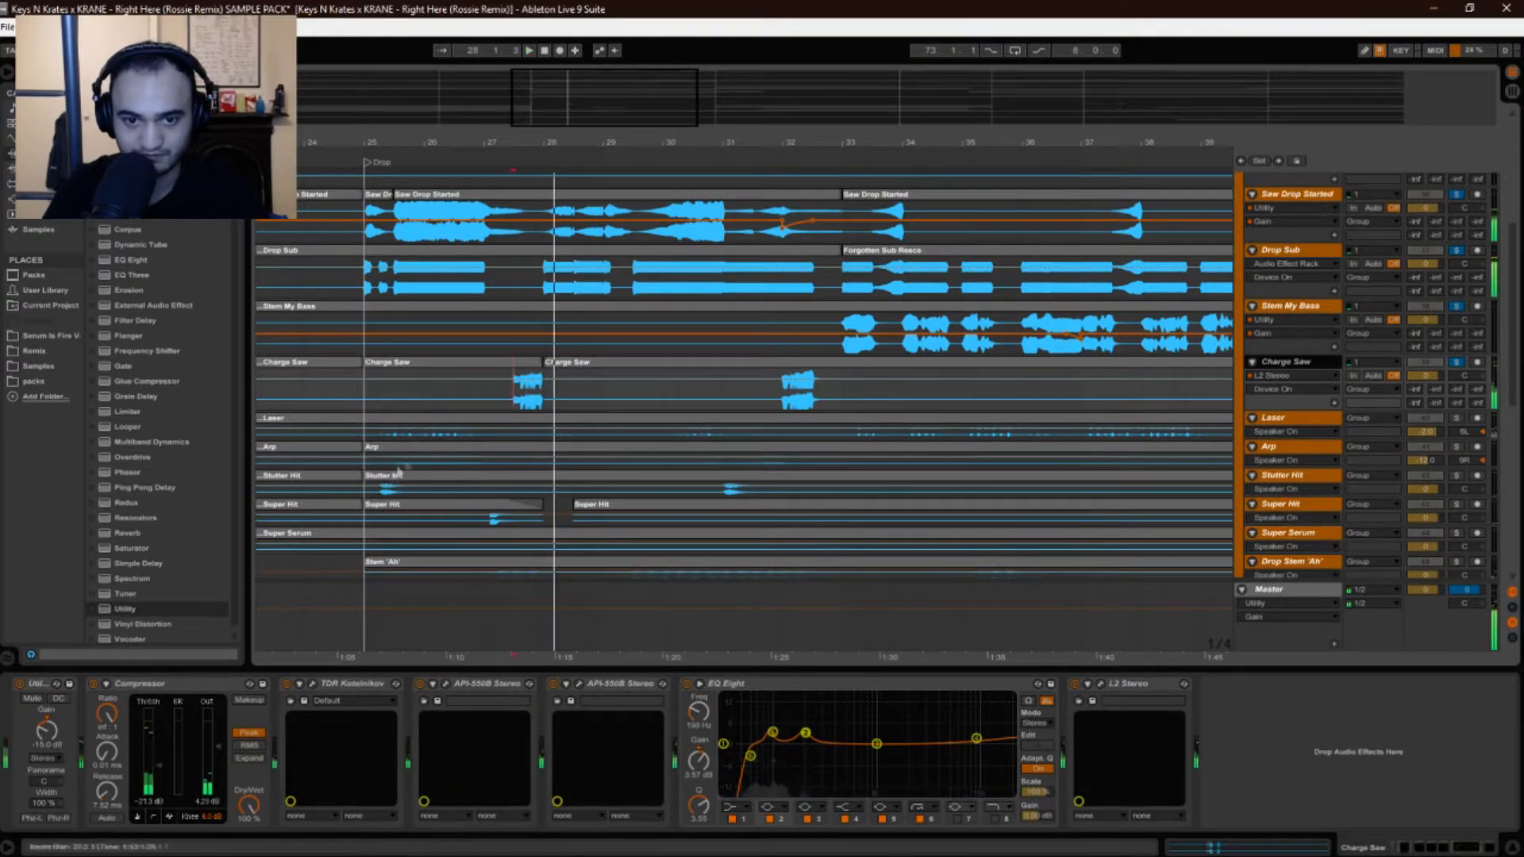
click(484, 397)
click(458, 394)
key(space)
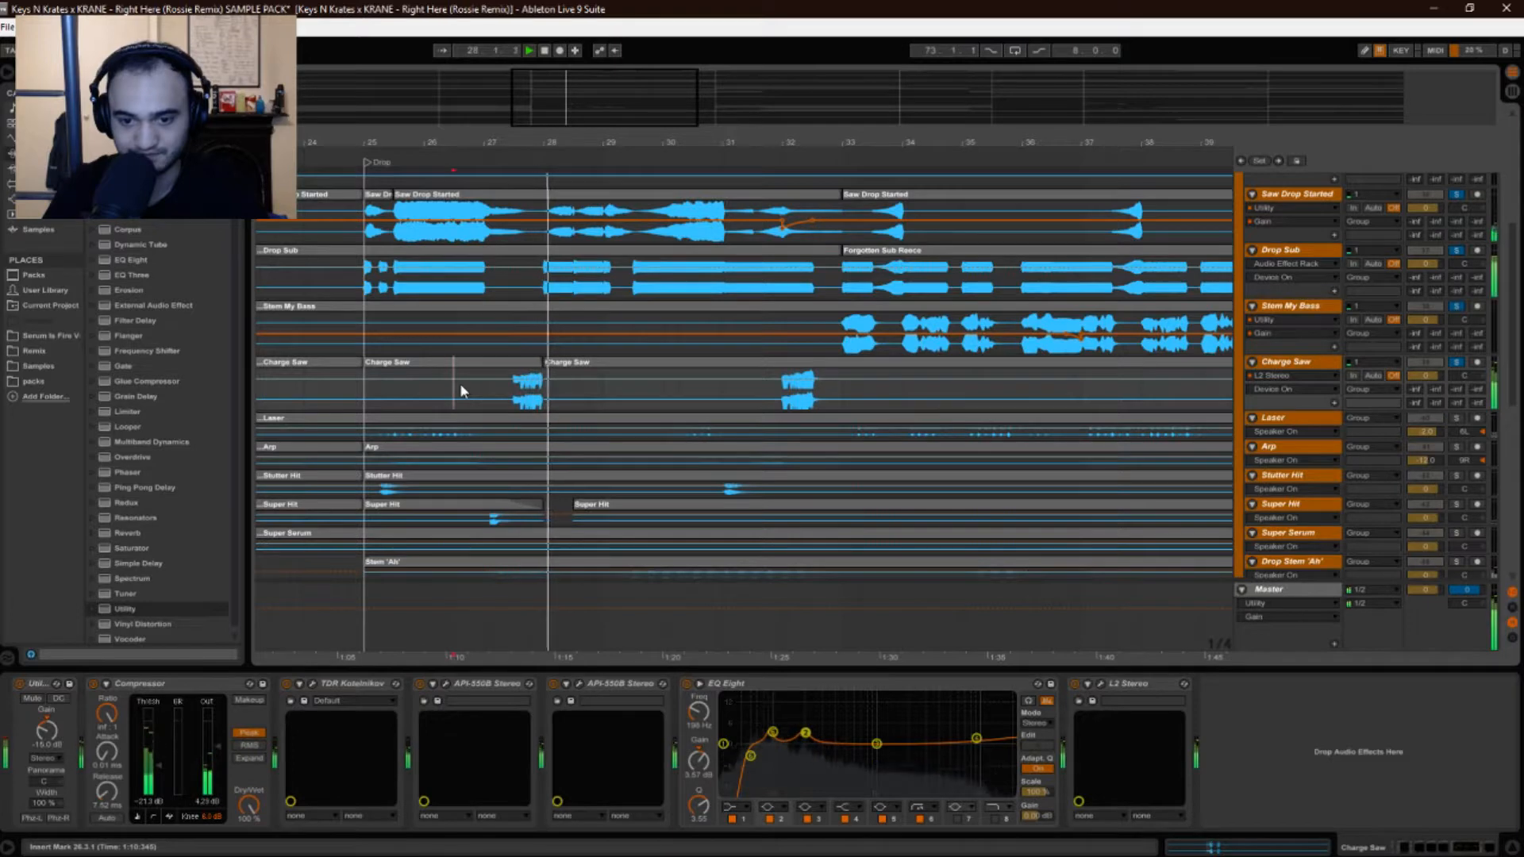
Bypass EQ Eight, L2 Stereo, the second API-550B and TDR Kotelnikov, then play and zoom to bars 26–28.
click(685, 683)
click(1074, 683)
click(553, 683)
click(286, 684)
key(space)
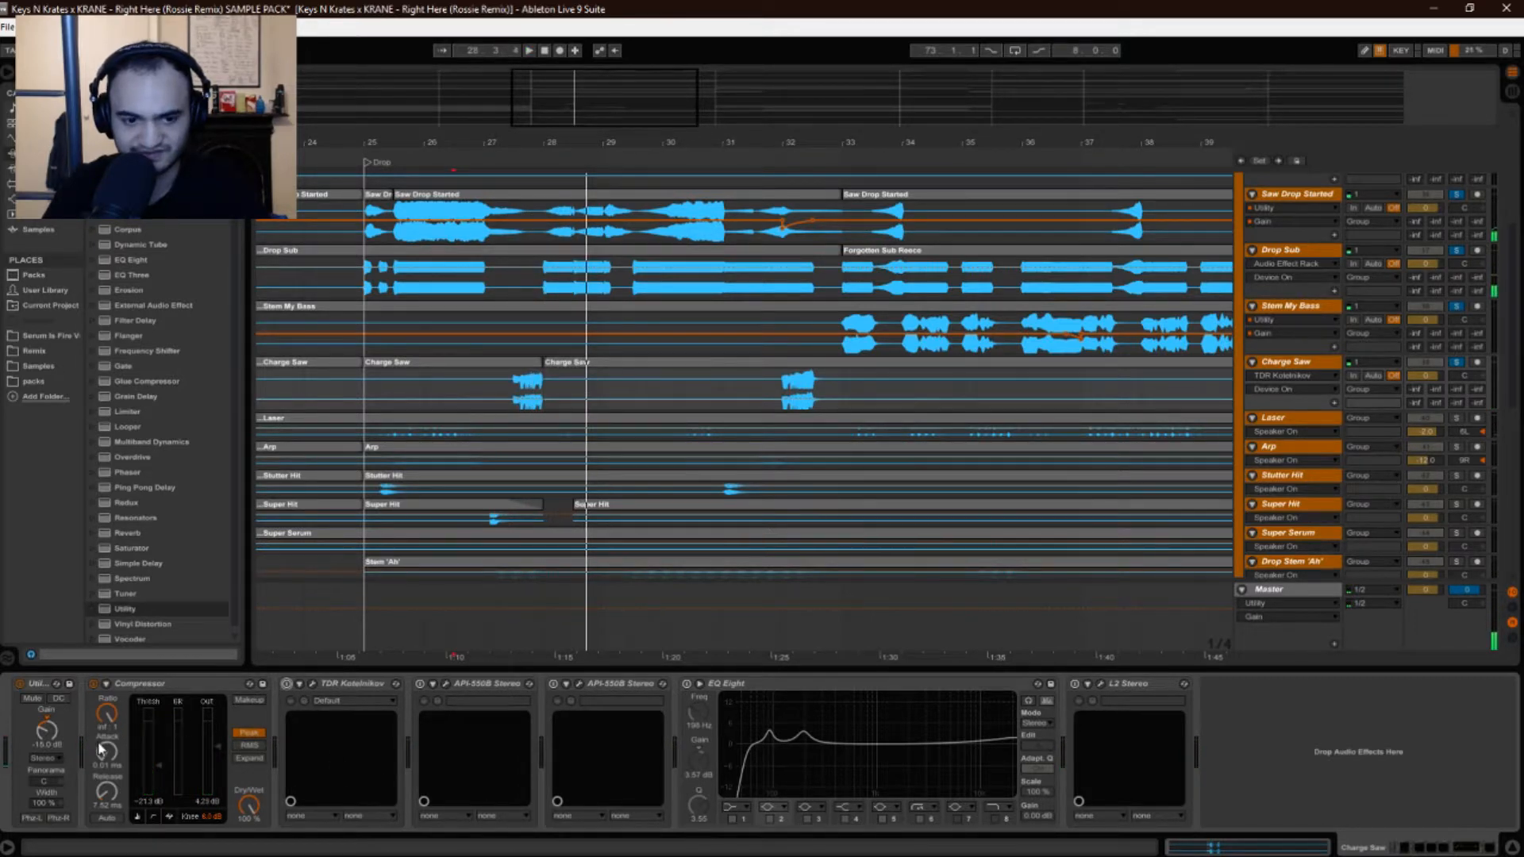
drag(489, 140, 438, 205)
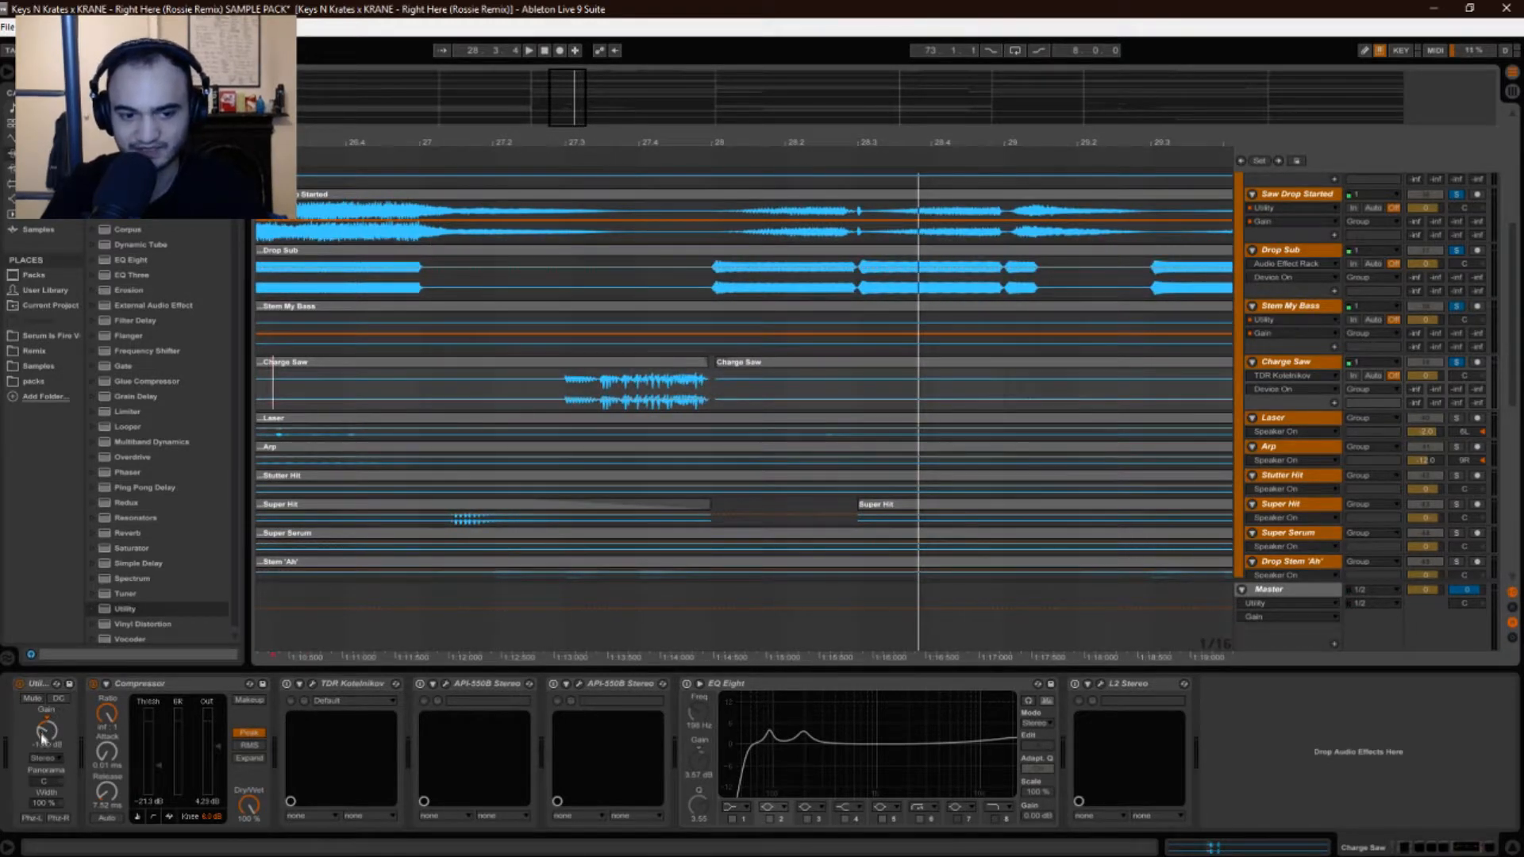
Set the start at 27.3.1 on Charge Saw and replay the hit several times.
key(space)
click(562, 393)
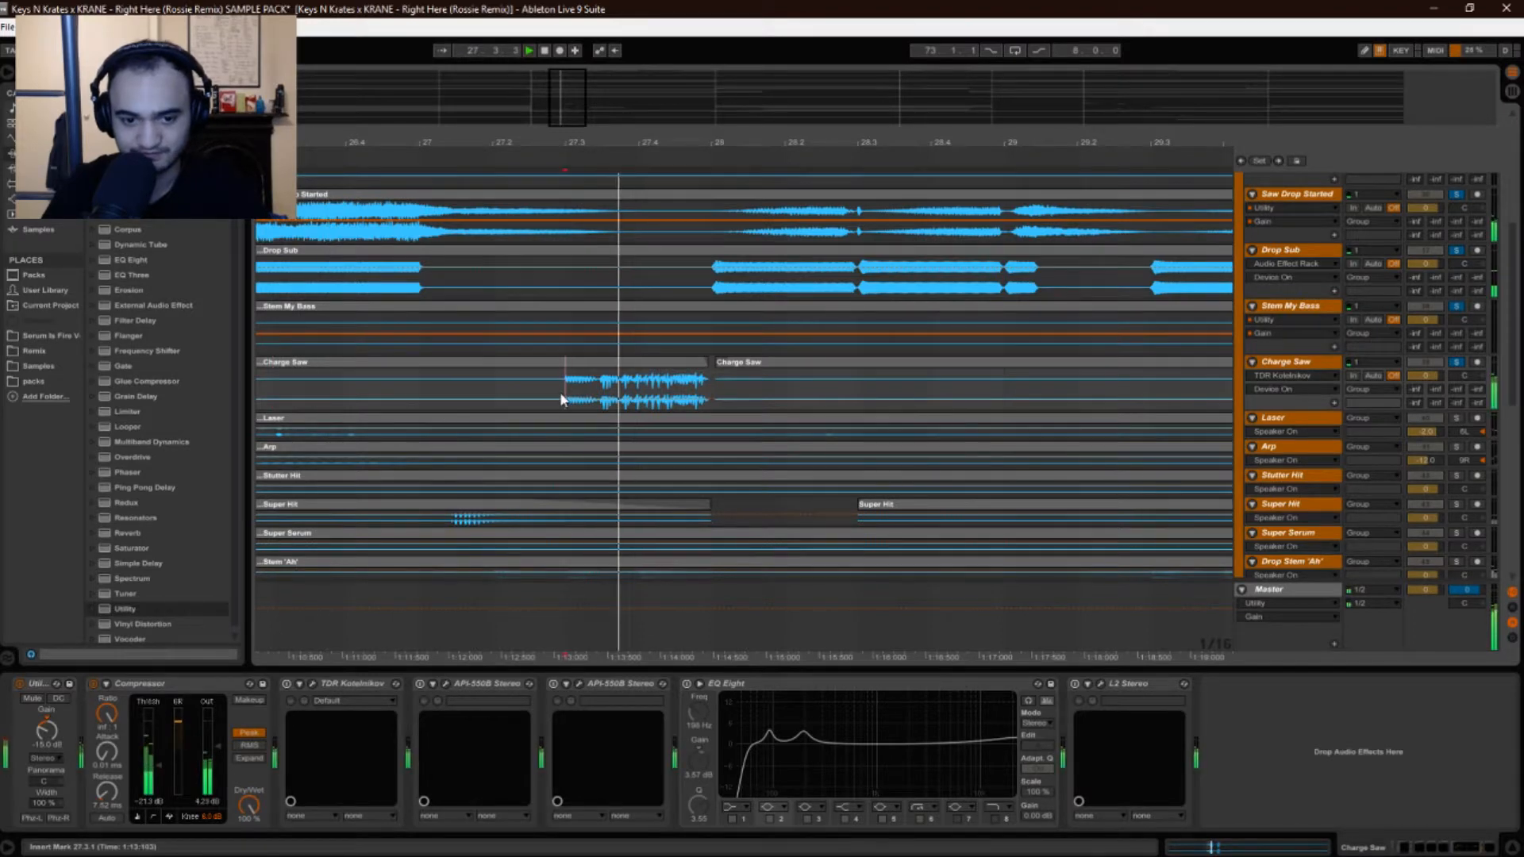
key(space)
key(space)
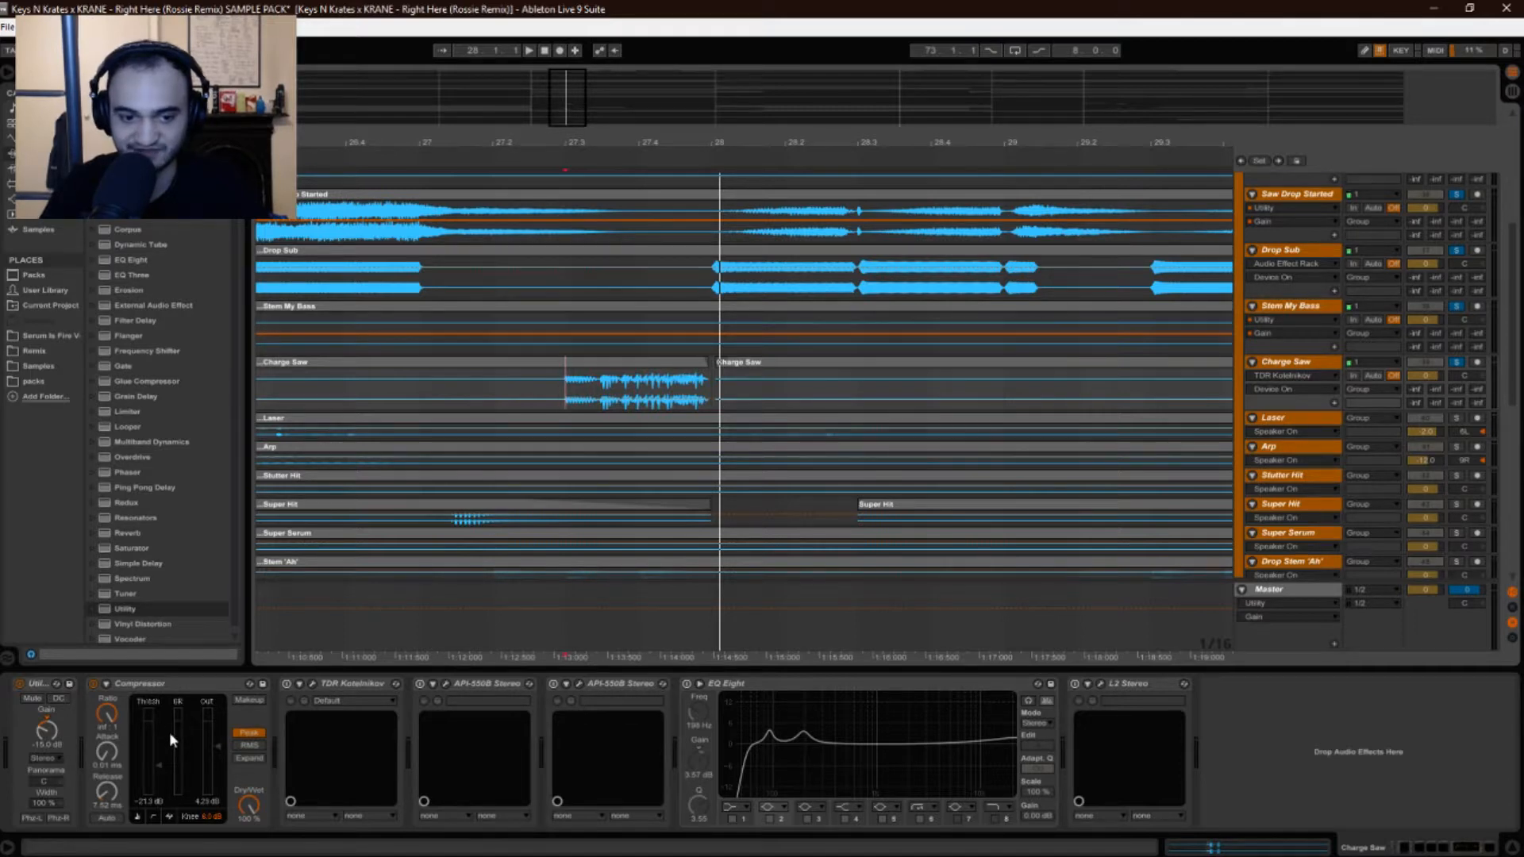
key(space)
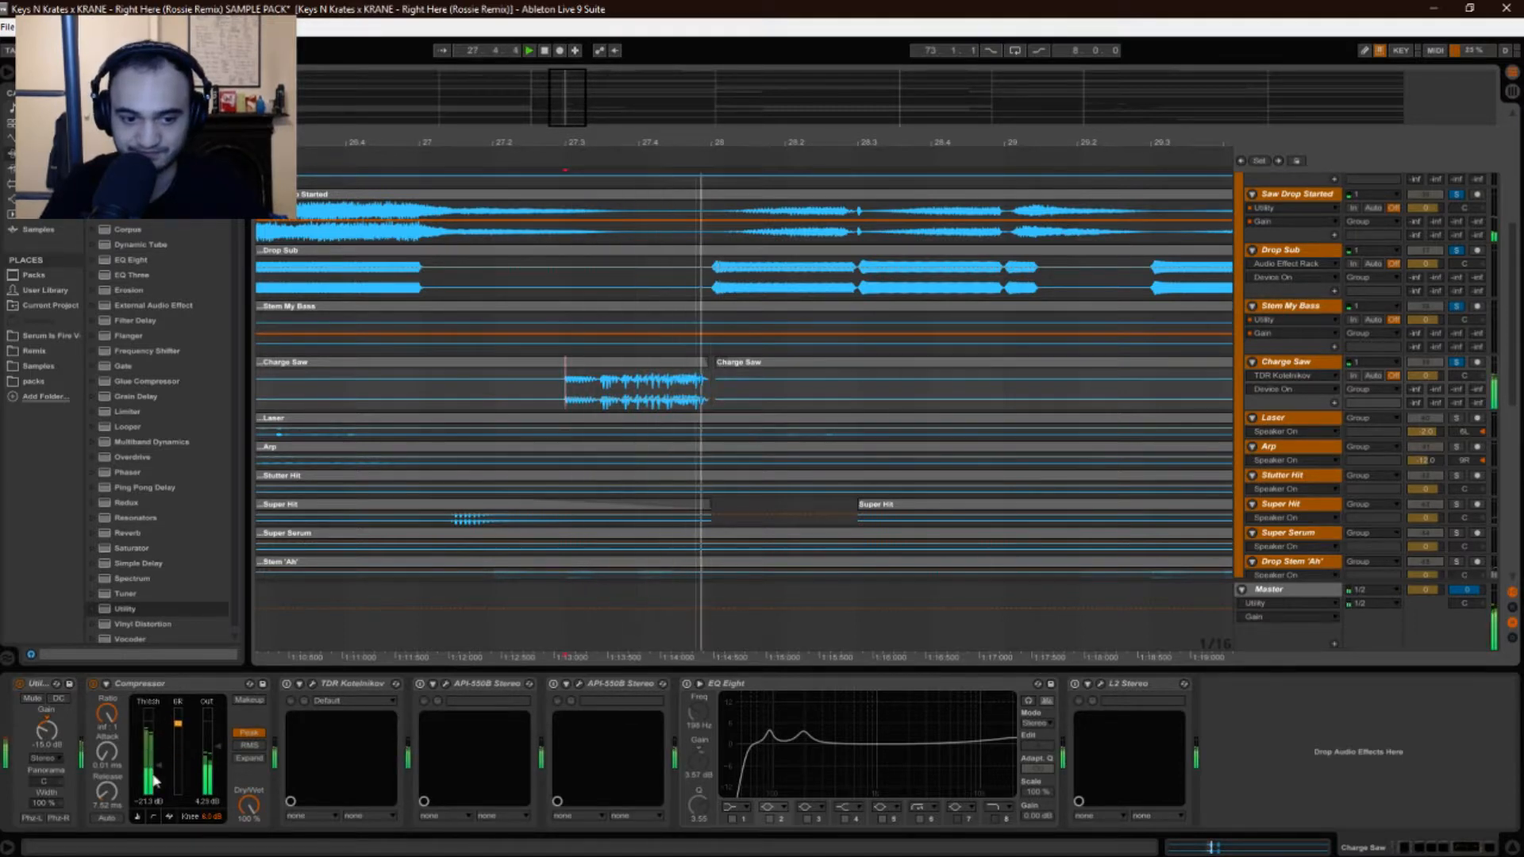
key(space)
key(space)
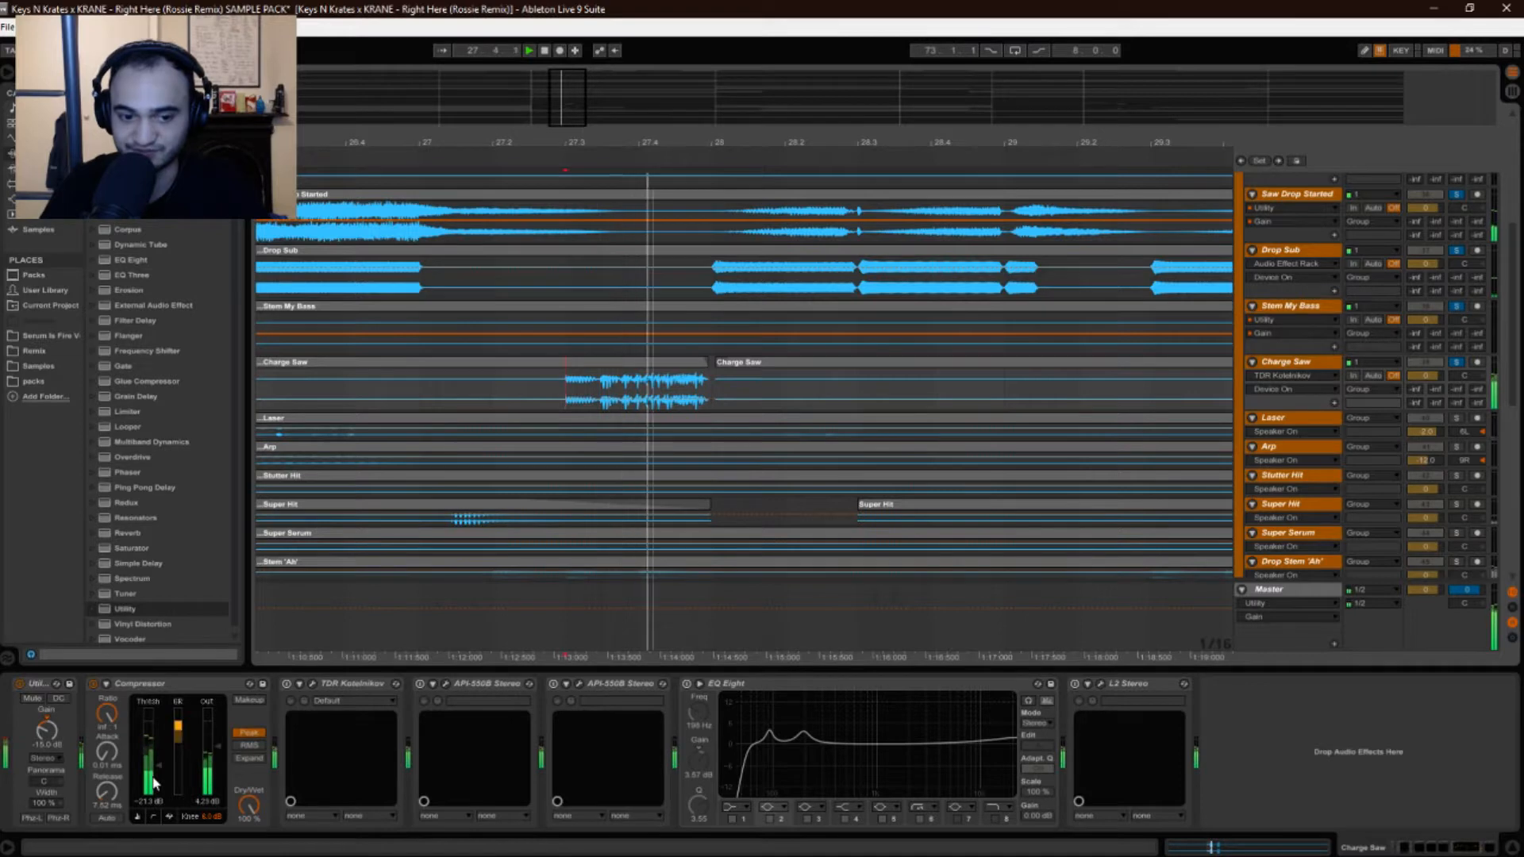
key(space)
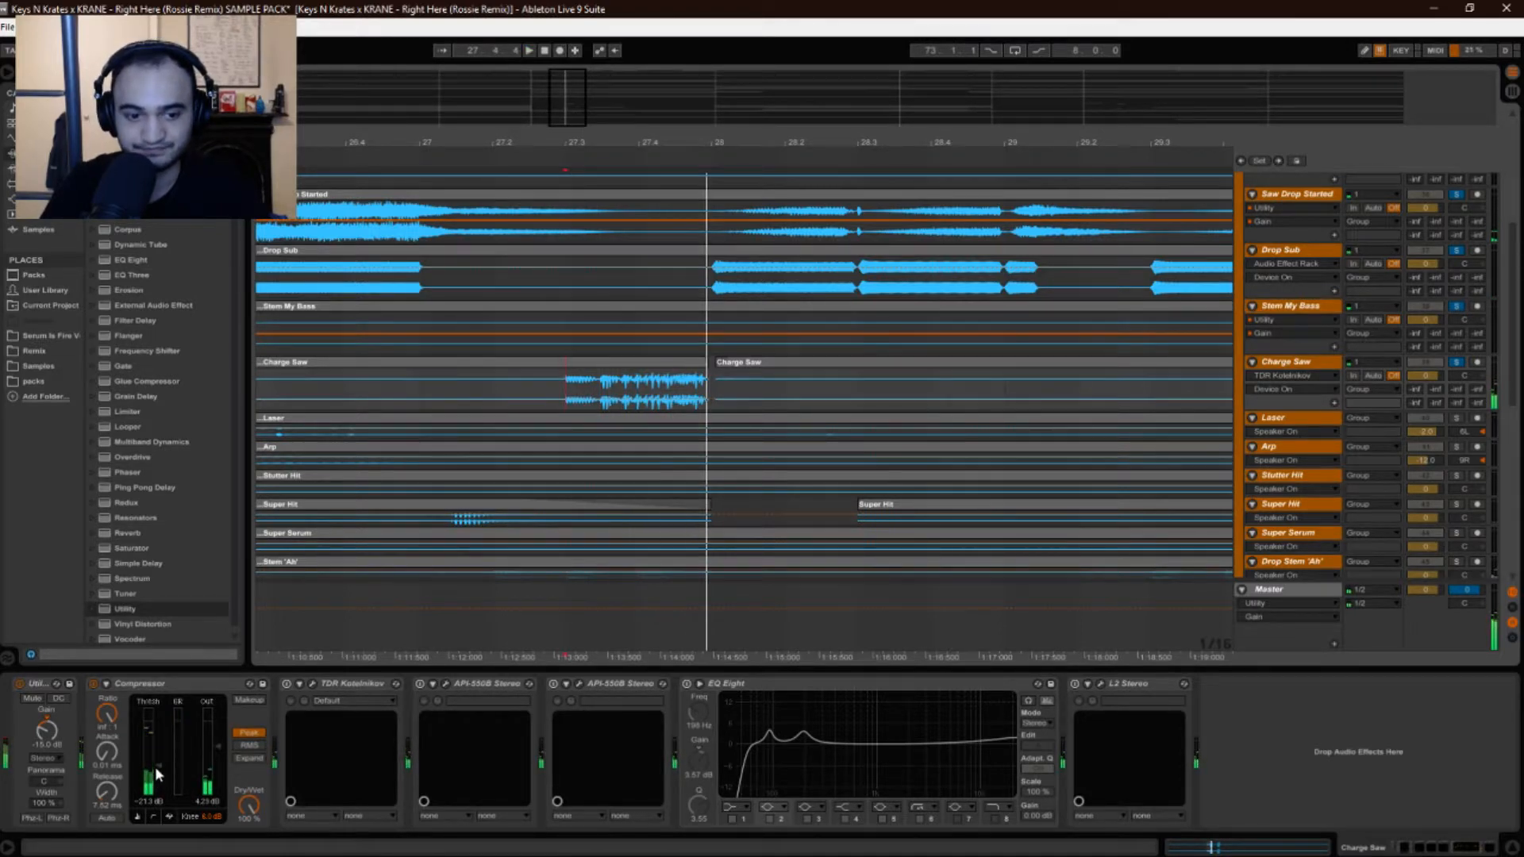
key(space)
key(space)
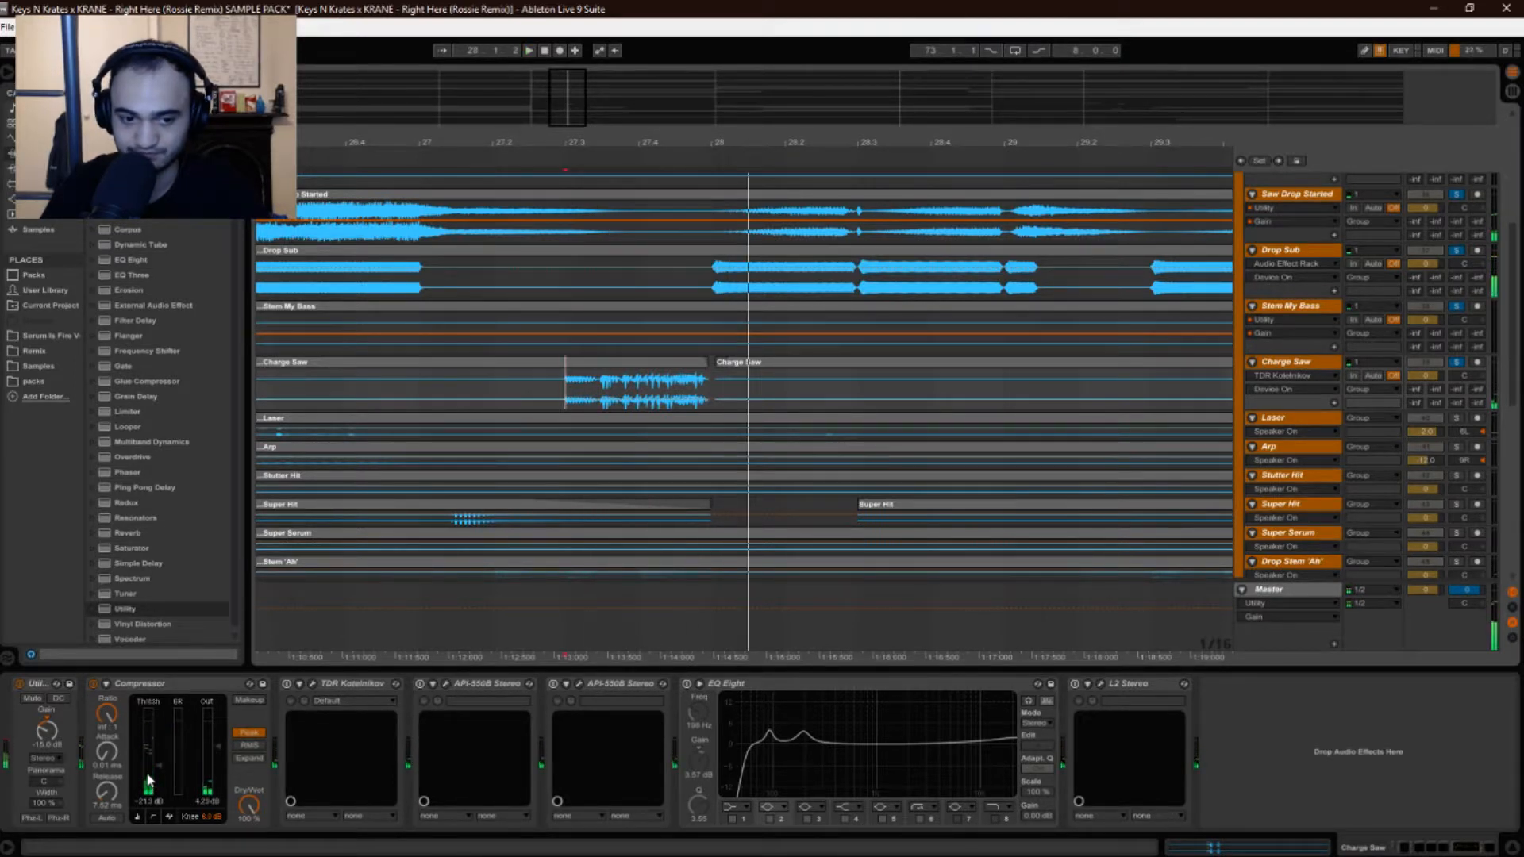
Stop, bypass the stock Compressor on Charge Saw, and replay the hit without it.
key(space)
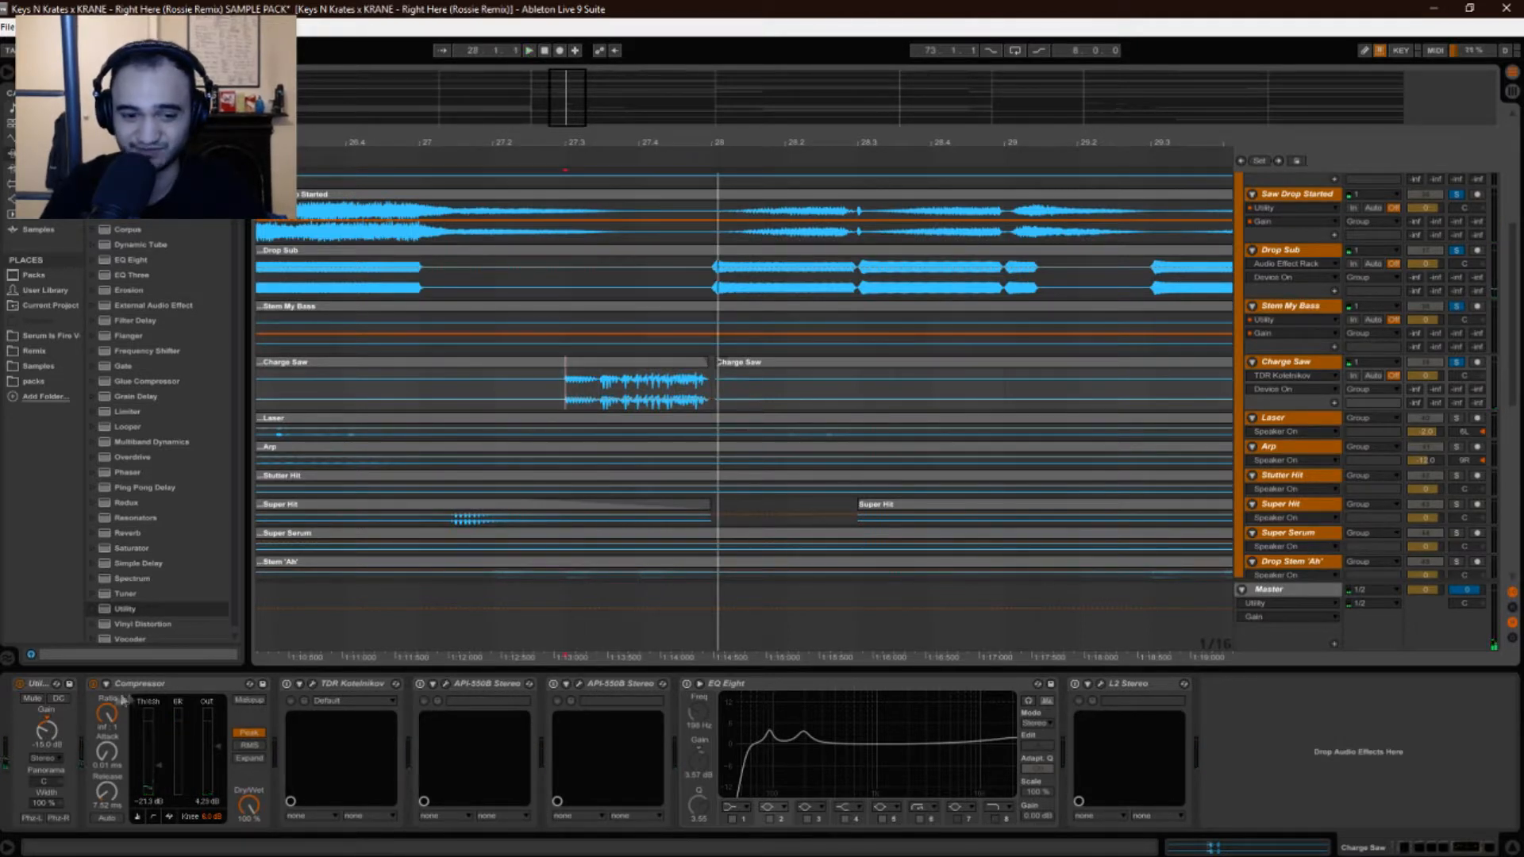
click(93, 683)
key(space)
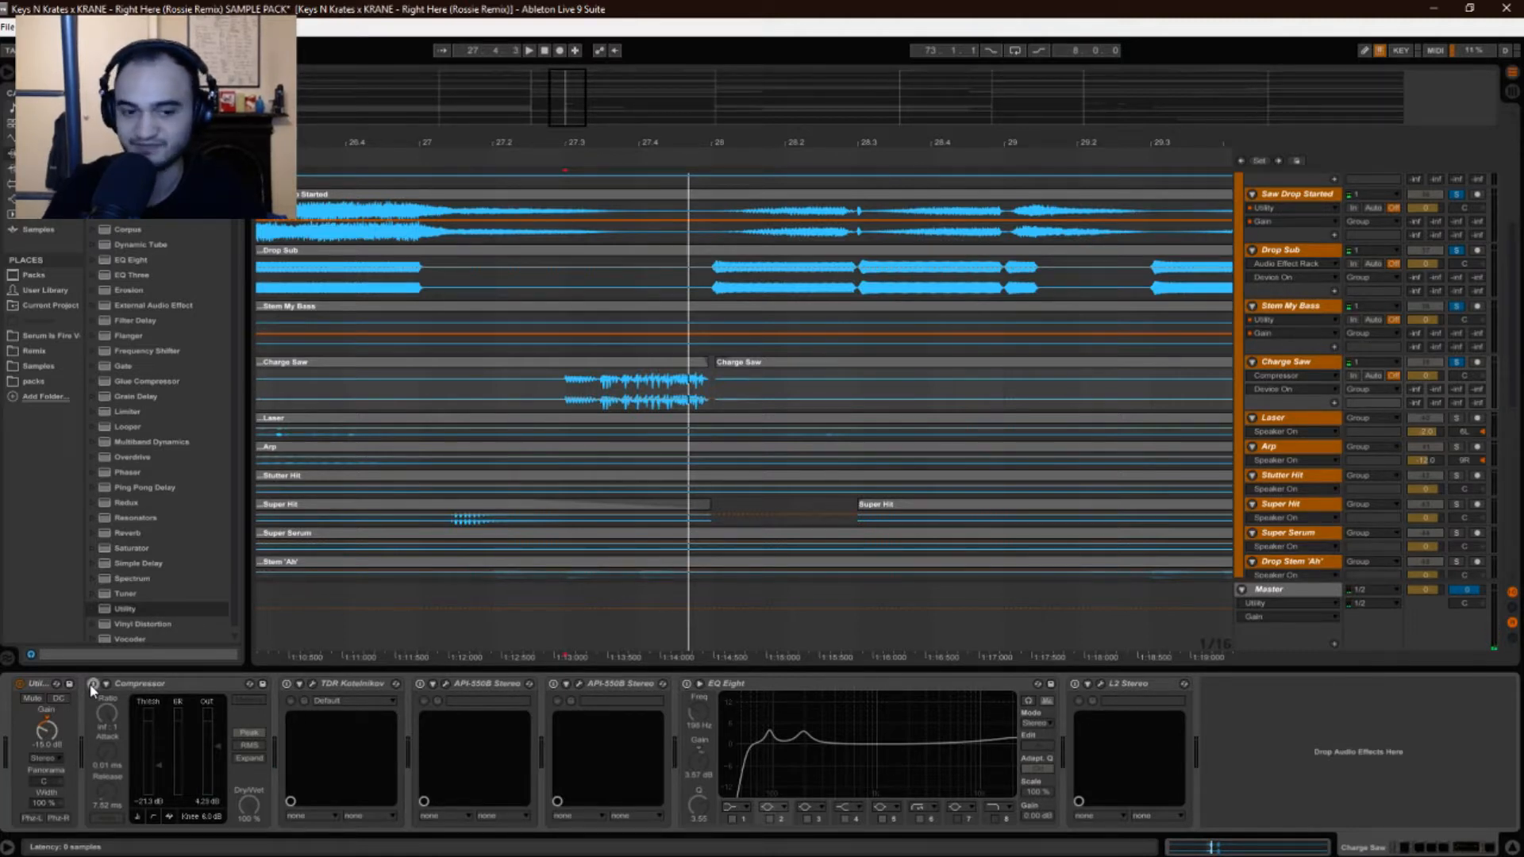
Play the Charge Saw section from 27.3.1 and zoom out to survey bars 17–58 and beyond.
key(space)
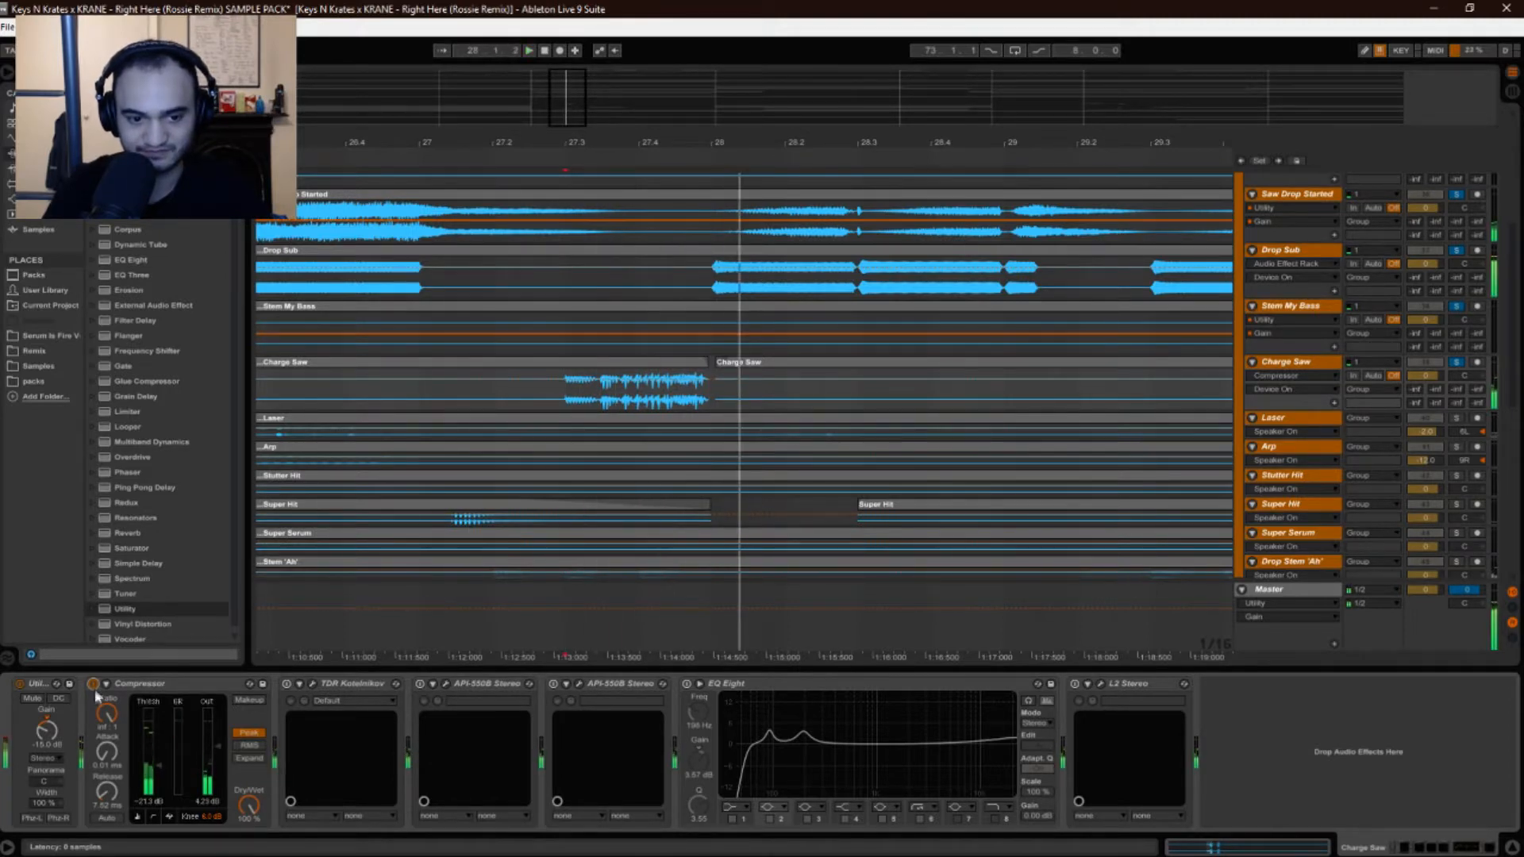
key(space)
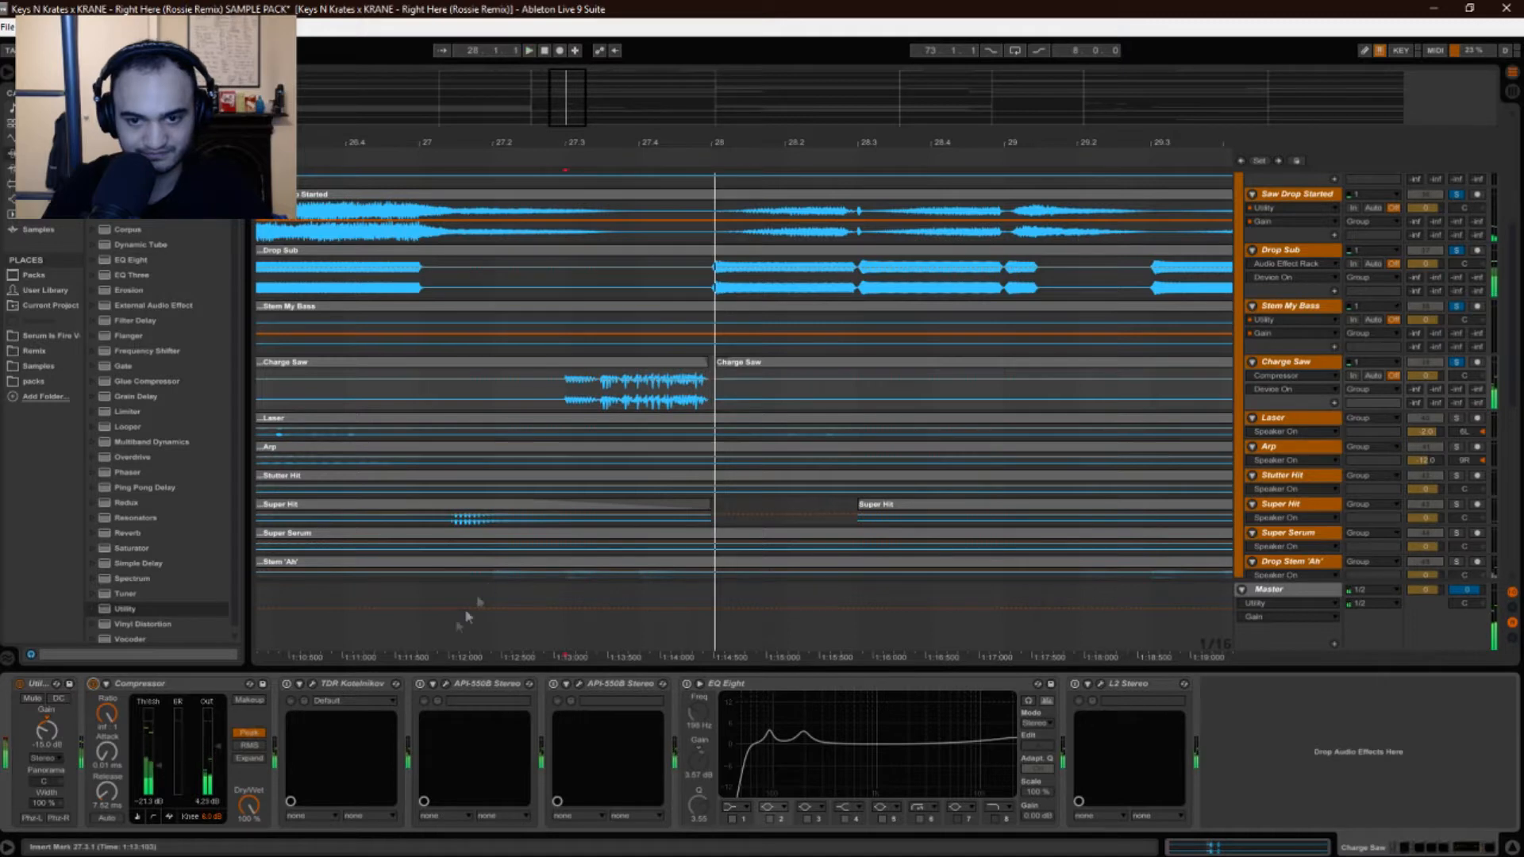
key(space)
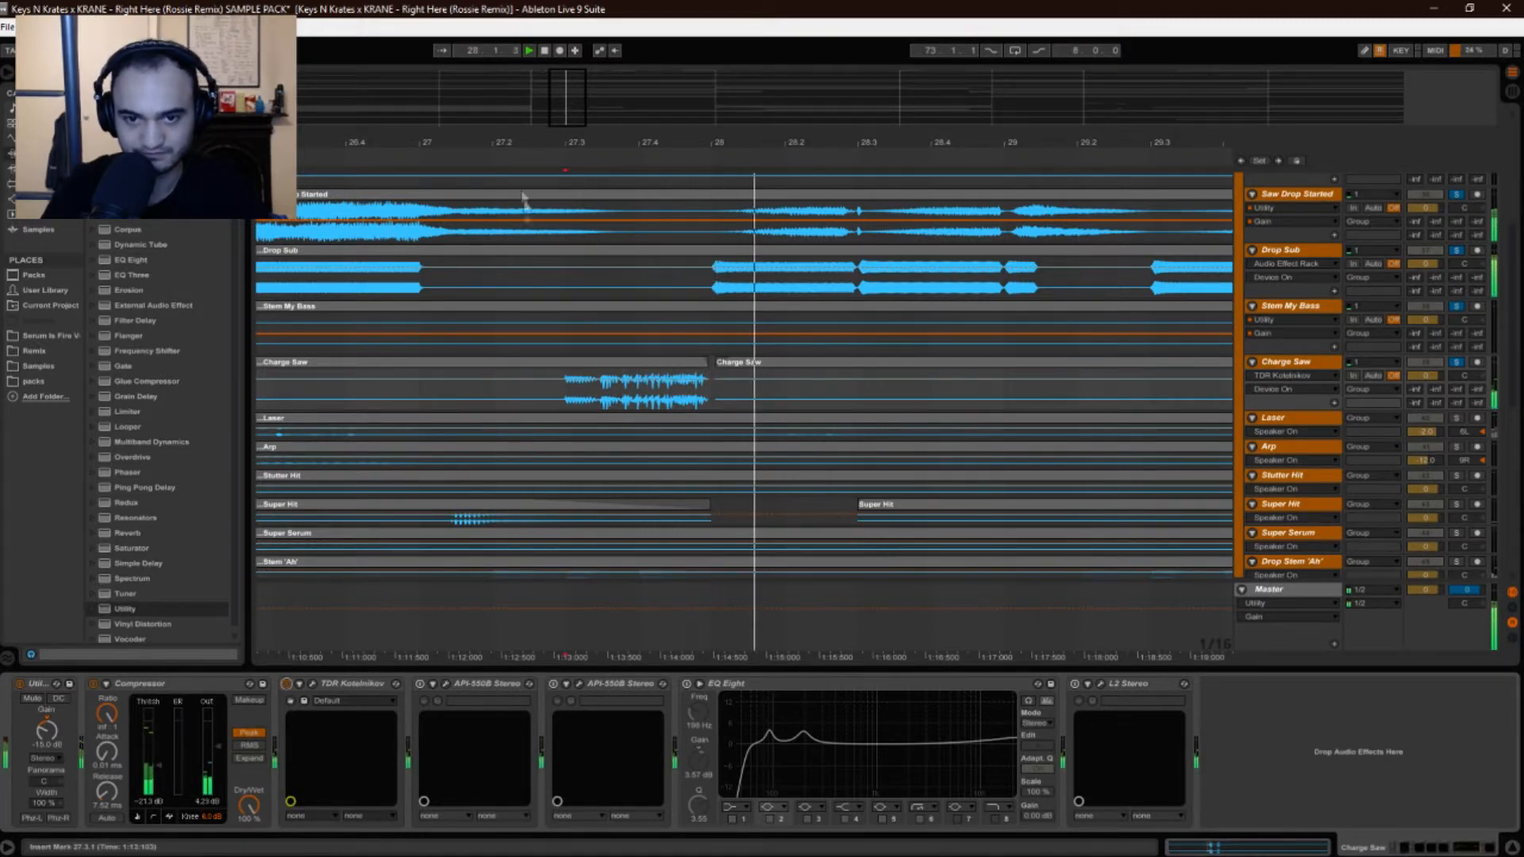
drag(521, 144, 521, 59)
scroll(413, 465, up, 5)
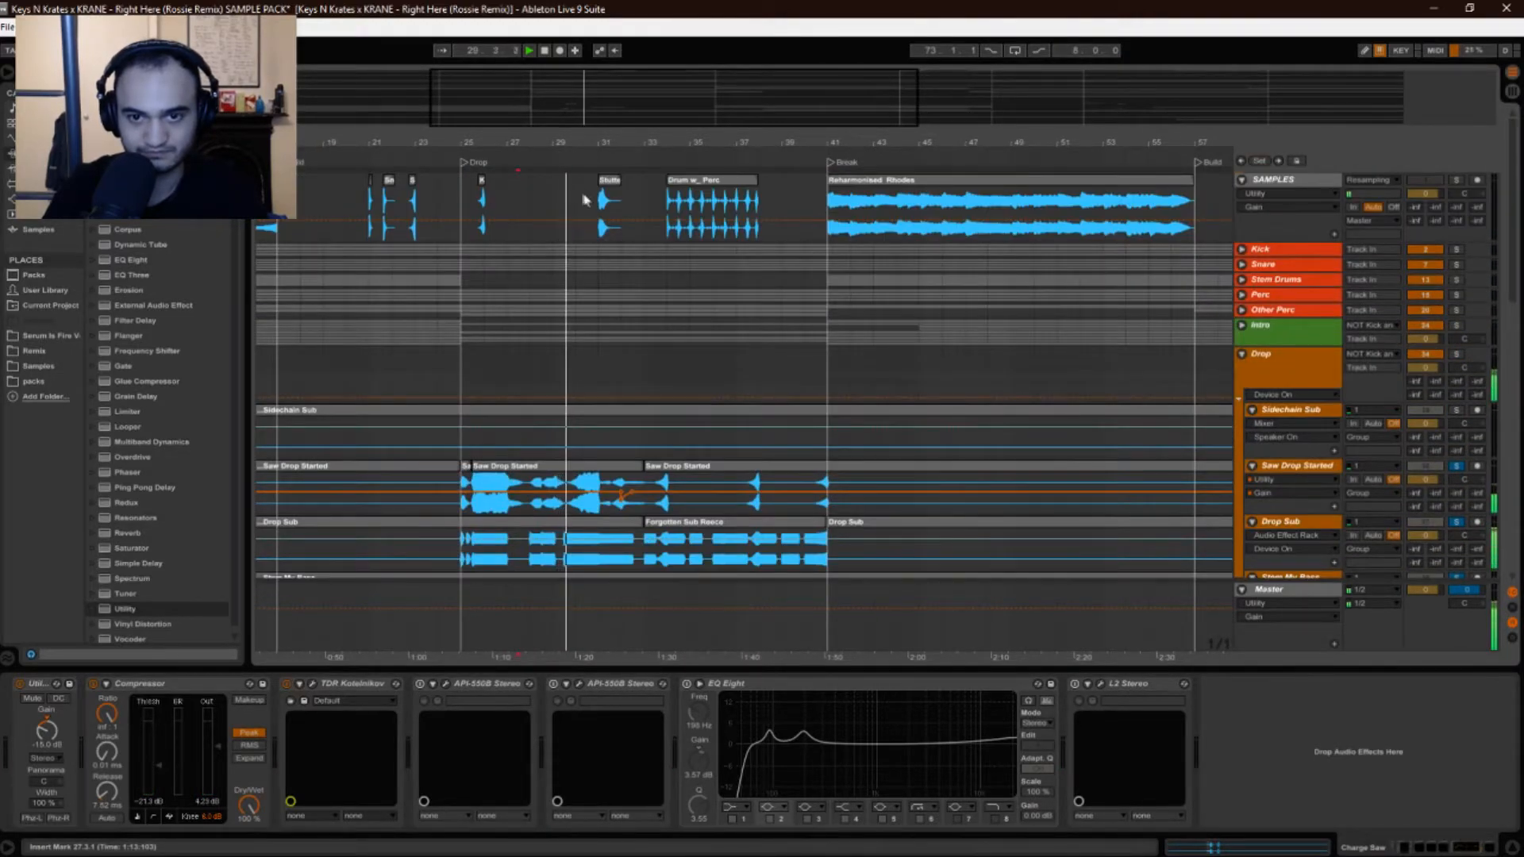
drag(564, 146, 571, 103)
scroll(524, 365, down, 5)
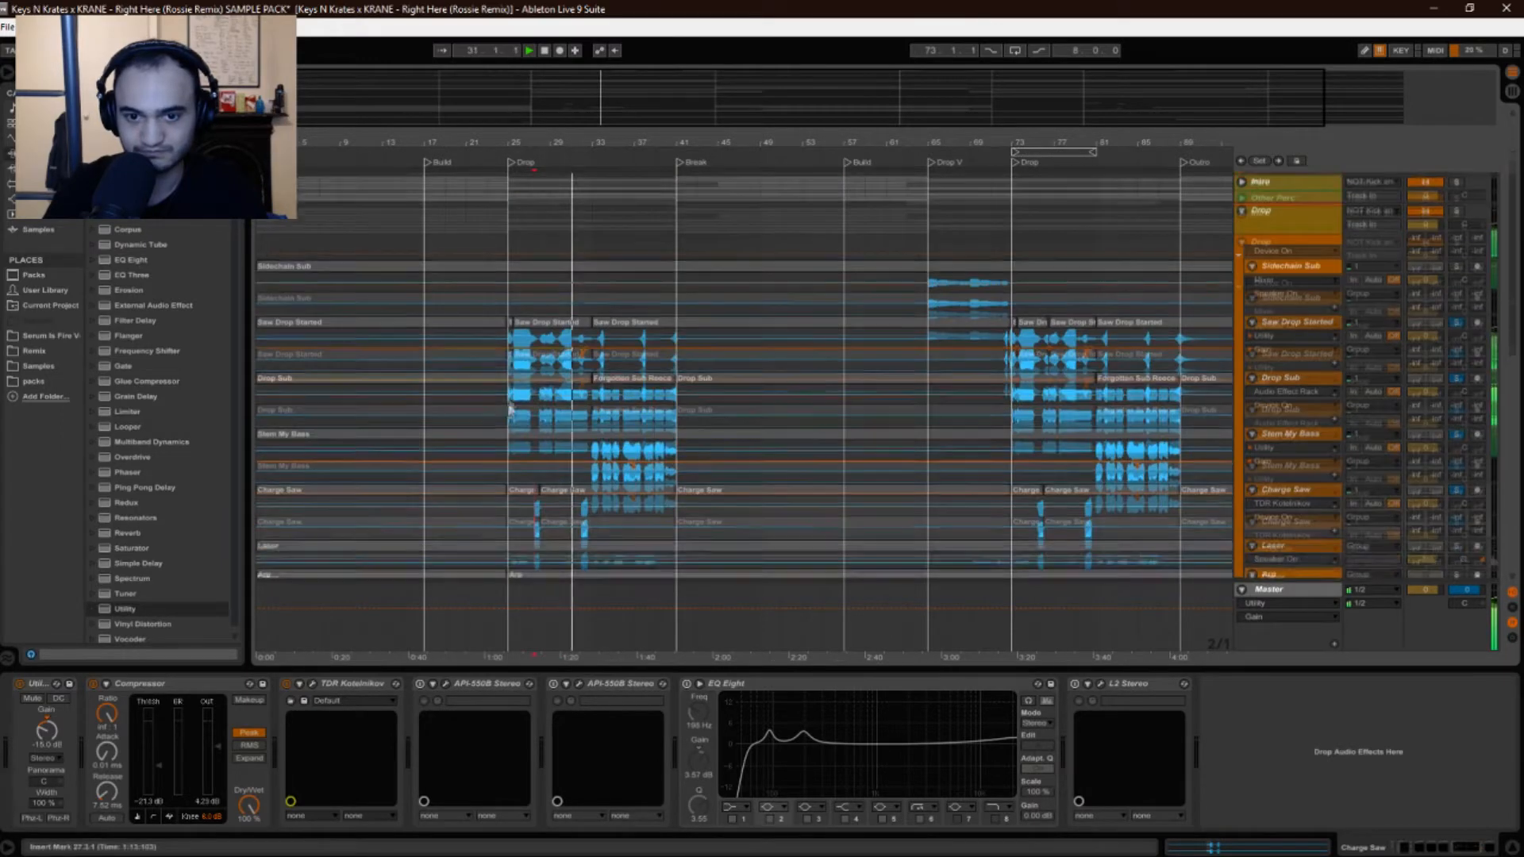
Zoom in on bars 27–30, play from the 27.3 marker, and open the TDR Kotelnikov editor.
drag(537, 149, 410, 334)
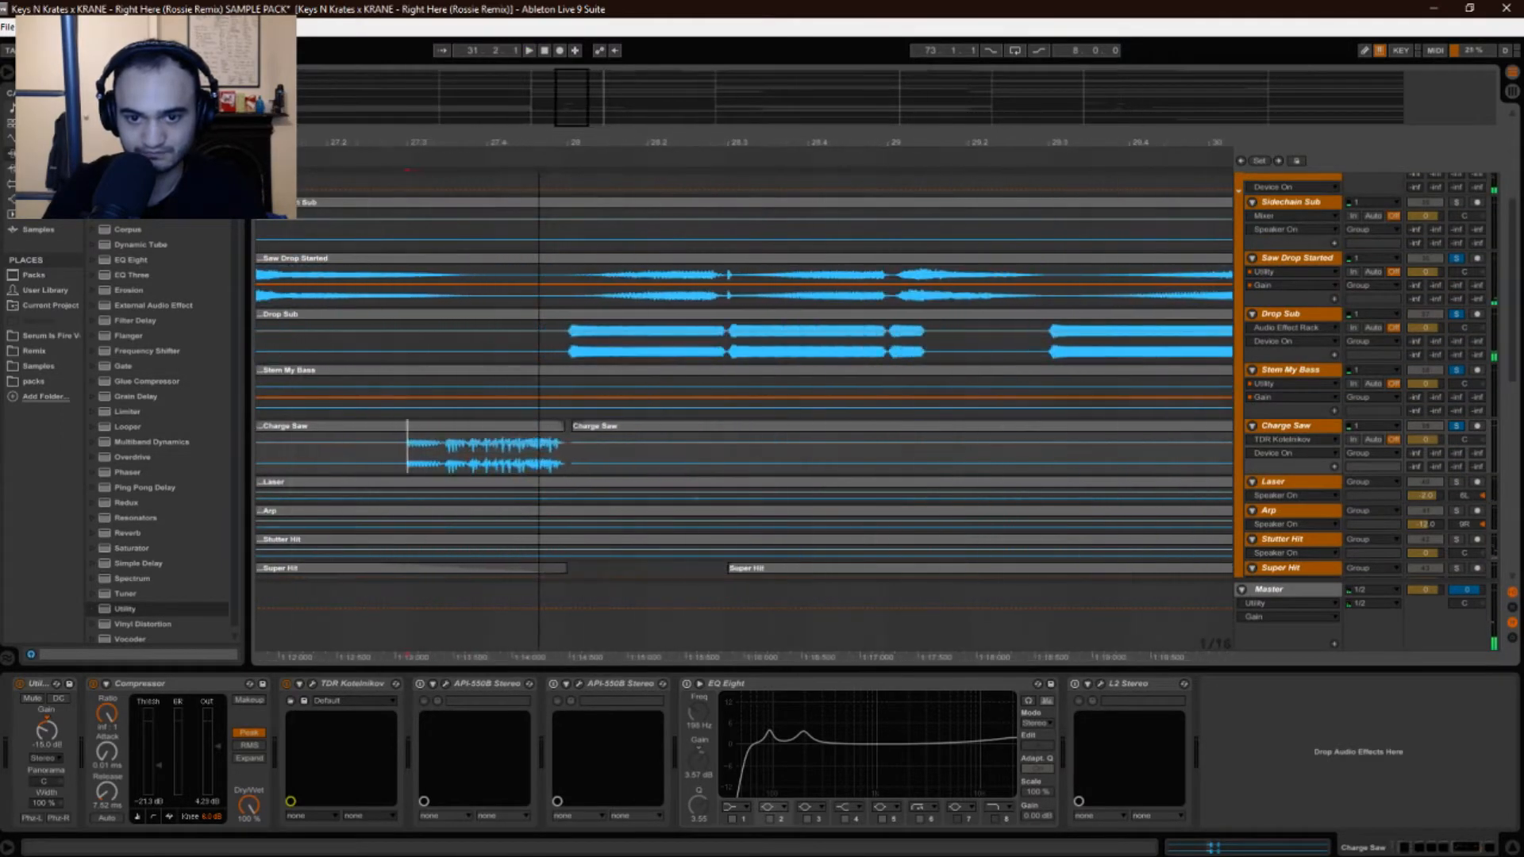
key(space)
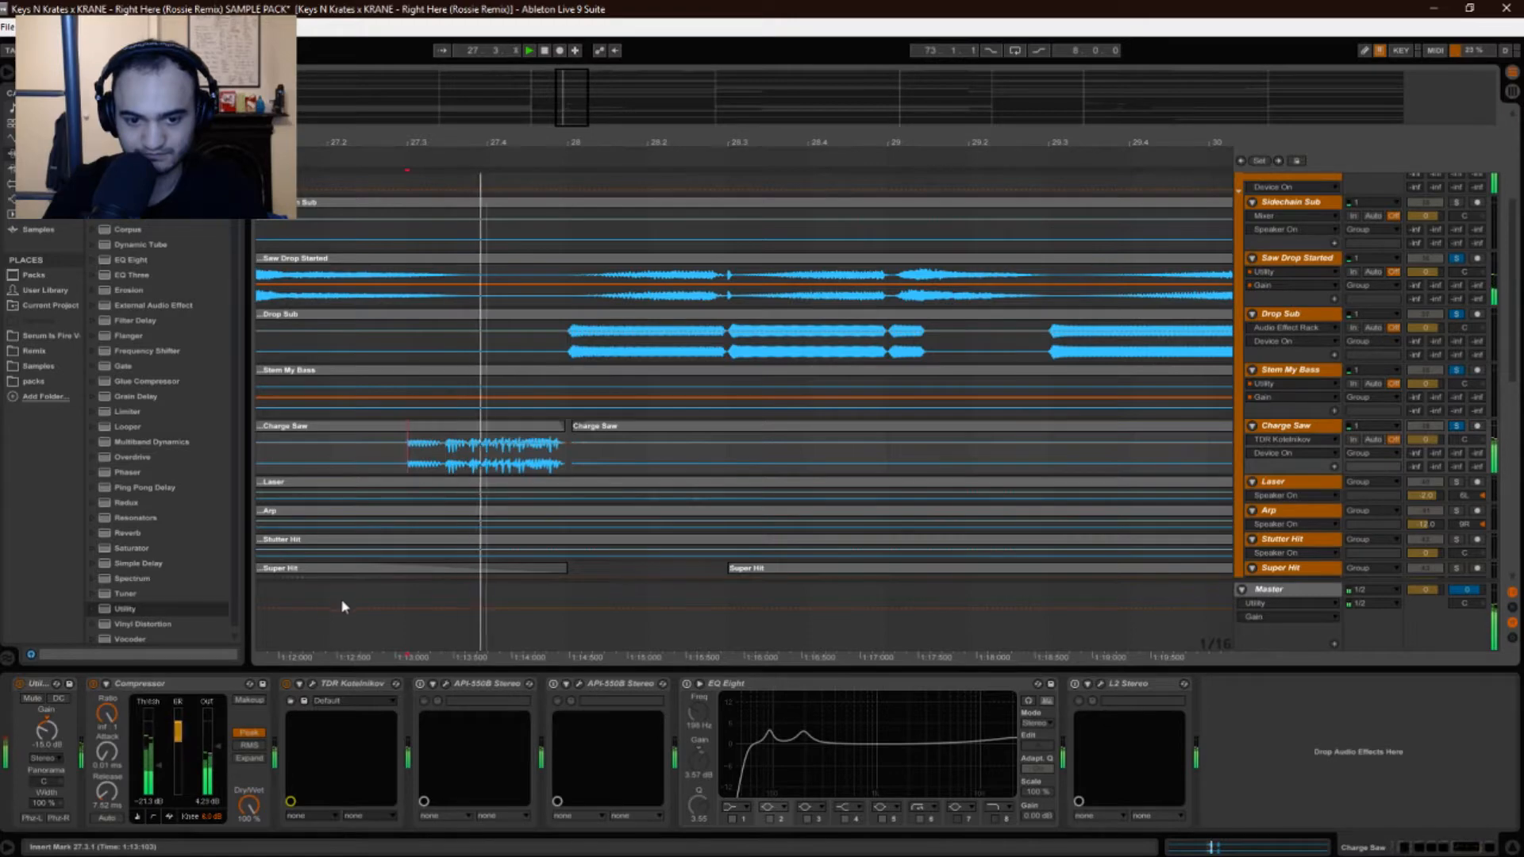
click(313, 684)
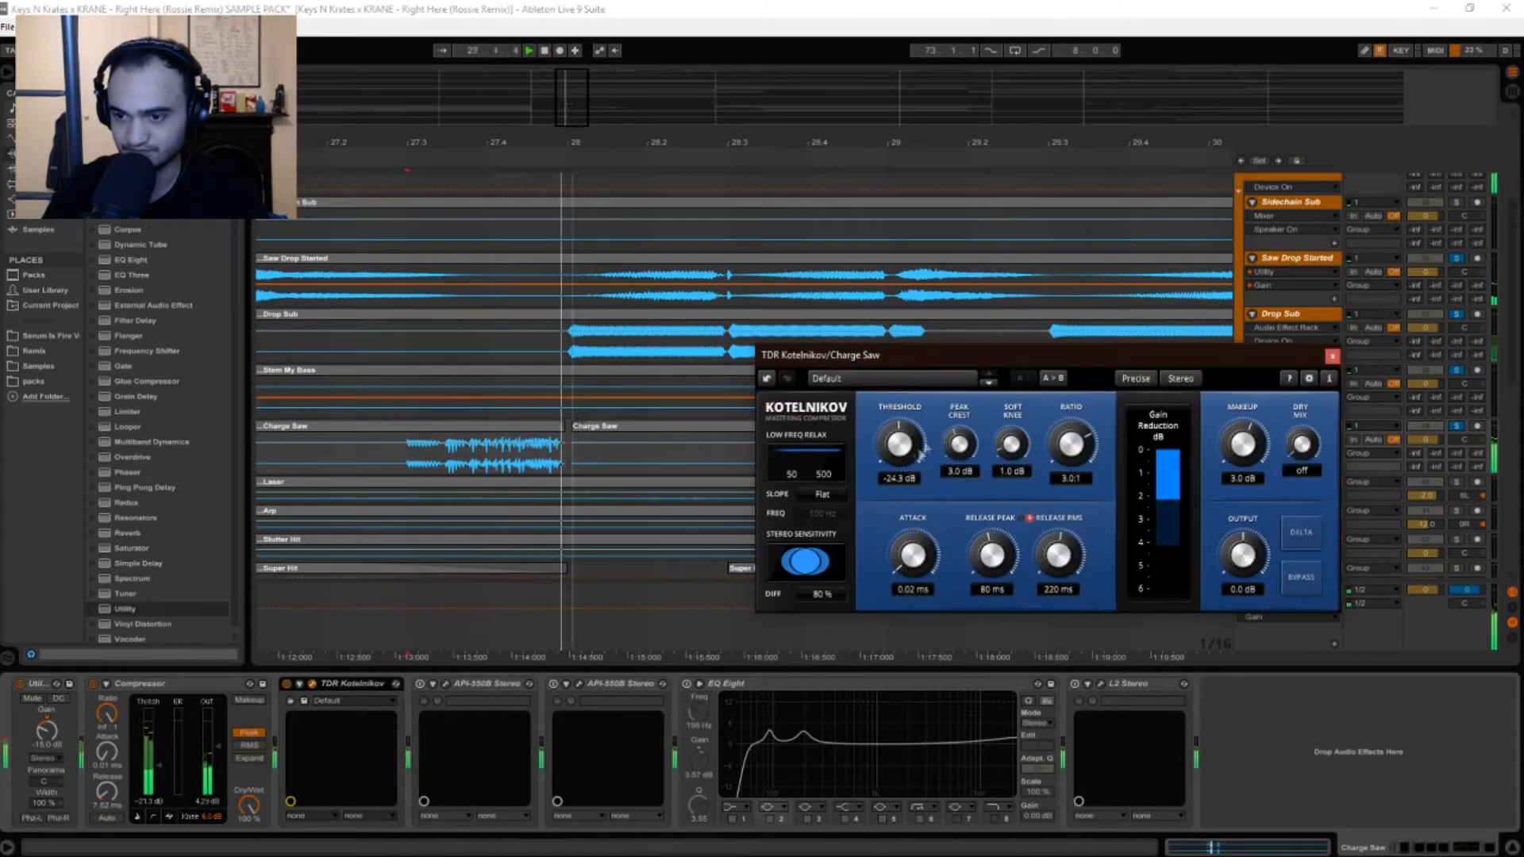
Move the Kotelnikov window up-left and compare the hit with the compressor bypassed and back on.
drag(1021, 355, 894, 318)
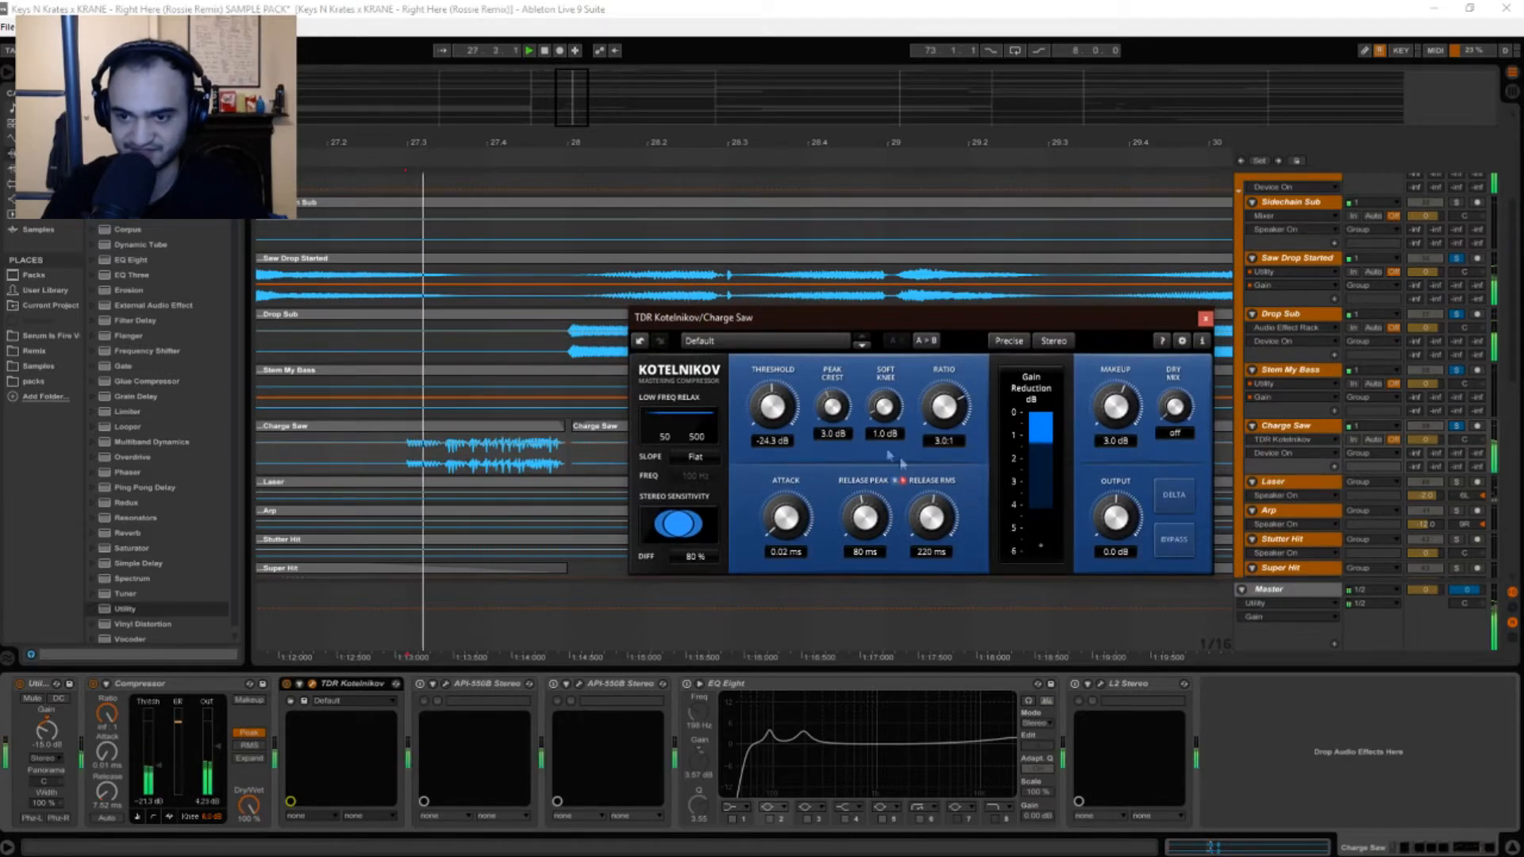
drag(905, 314, 835, 283)
key(space)
key(space)
click(285, 684)
key(space)
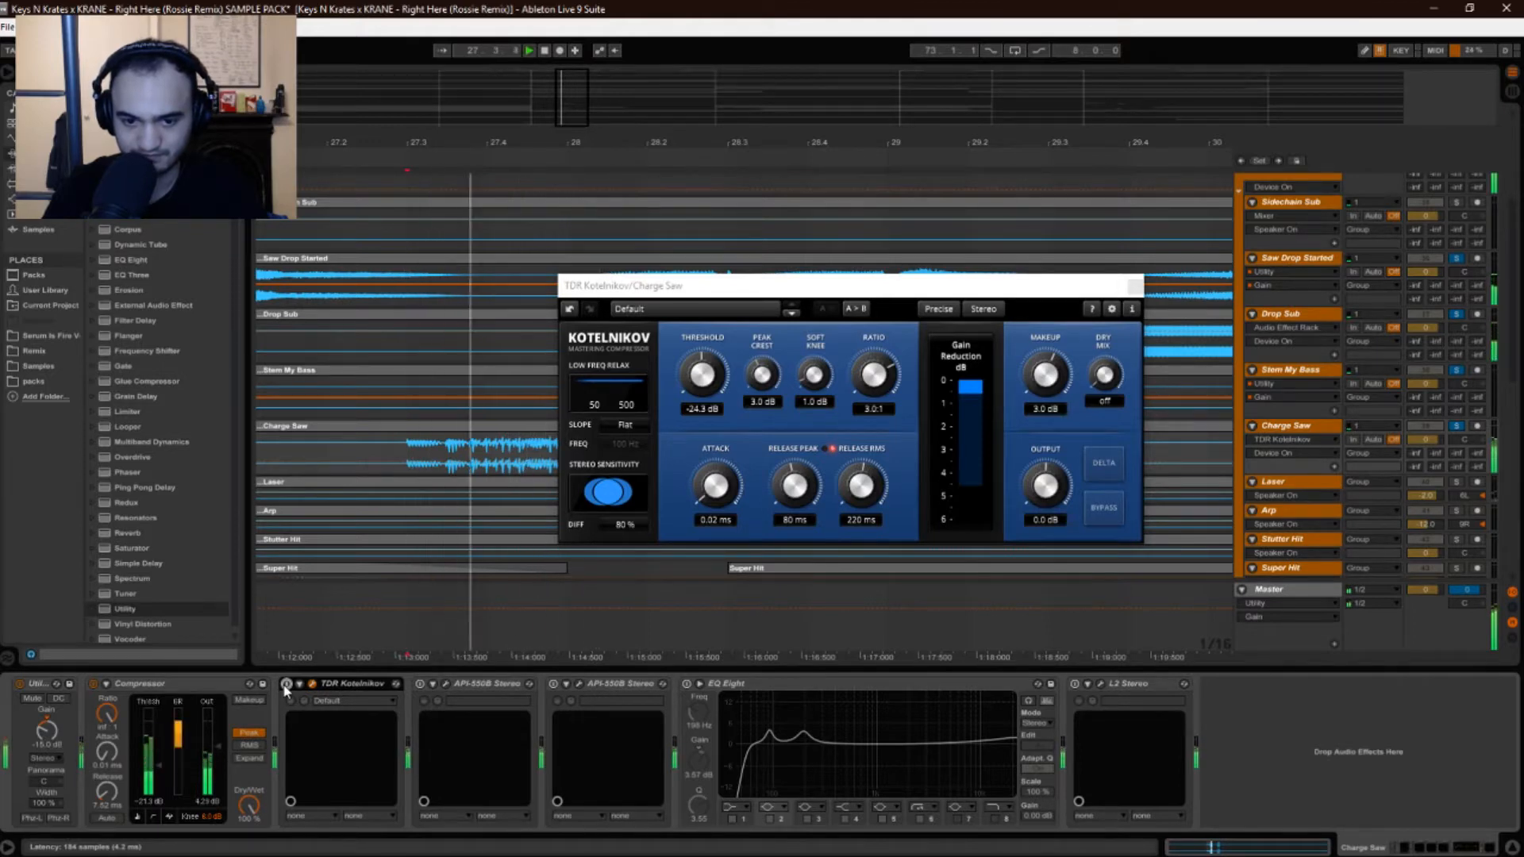
click(286, 684)
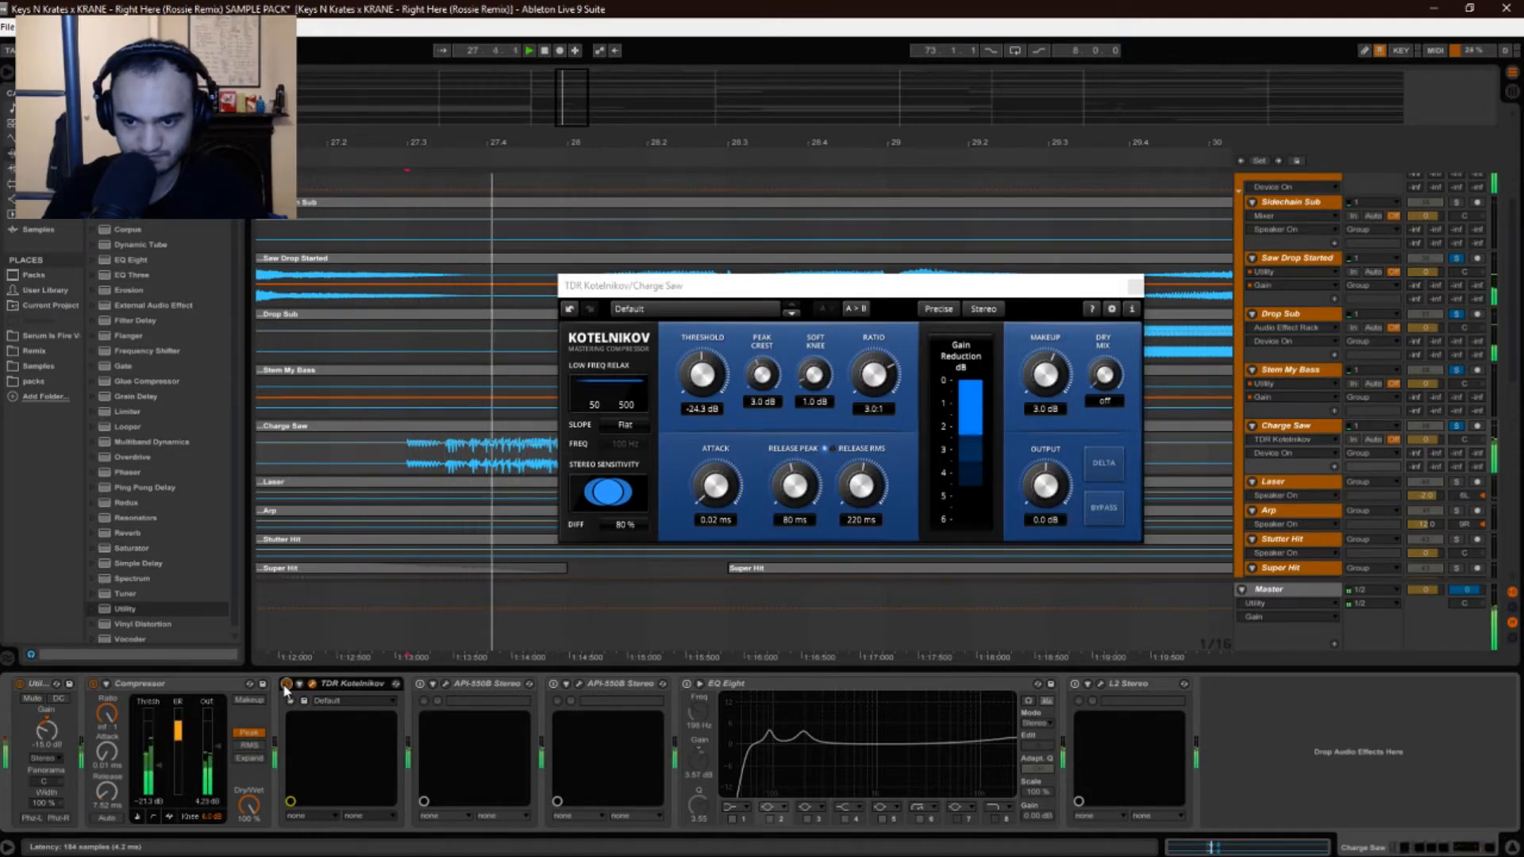
Replay the section twice more and close the Kotelnikov window.
key(space)
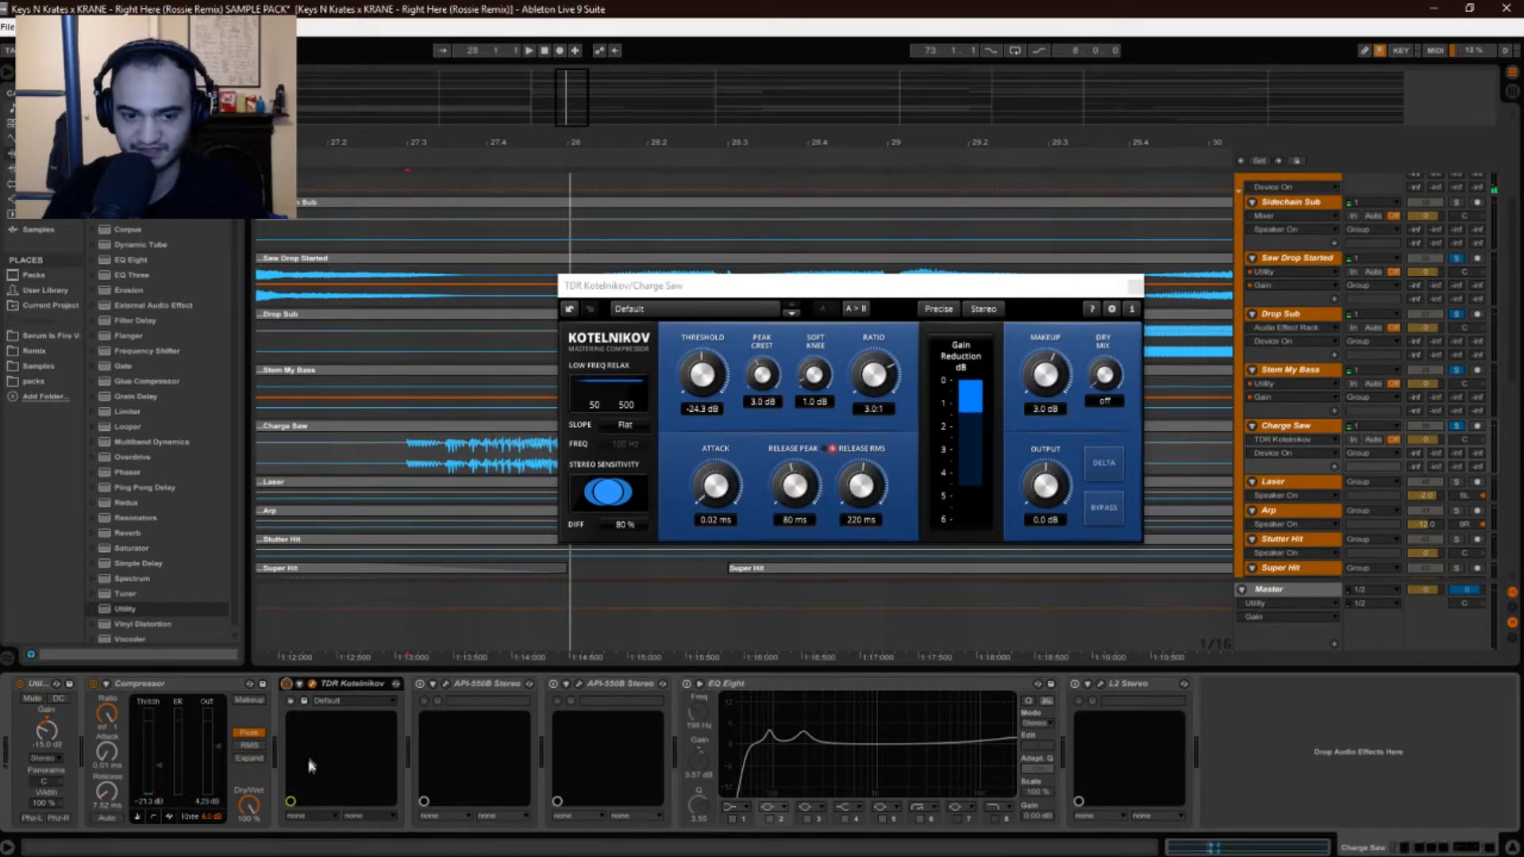
key(space)
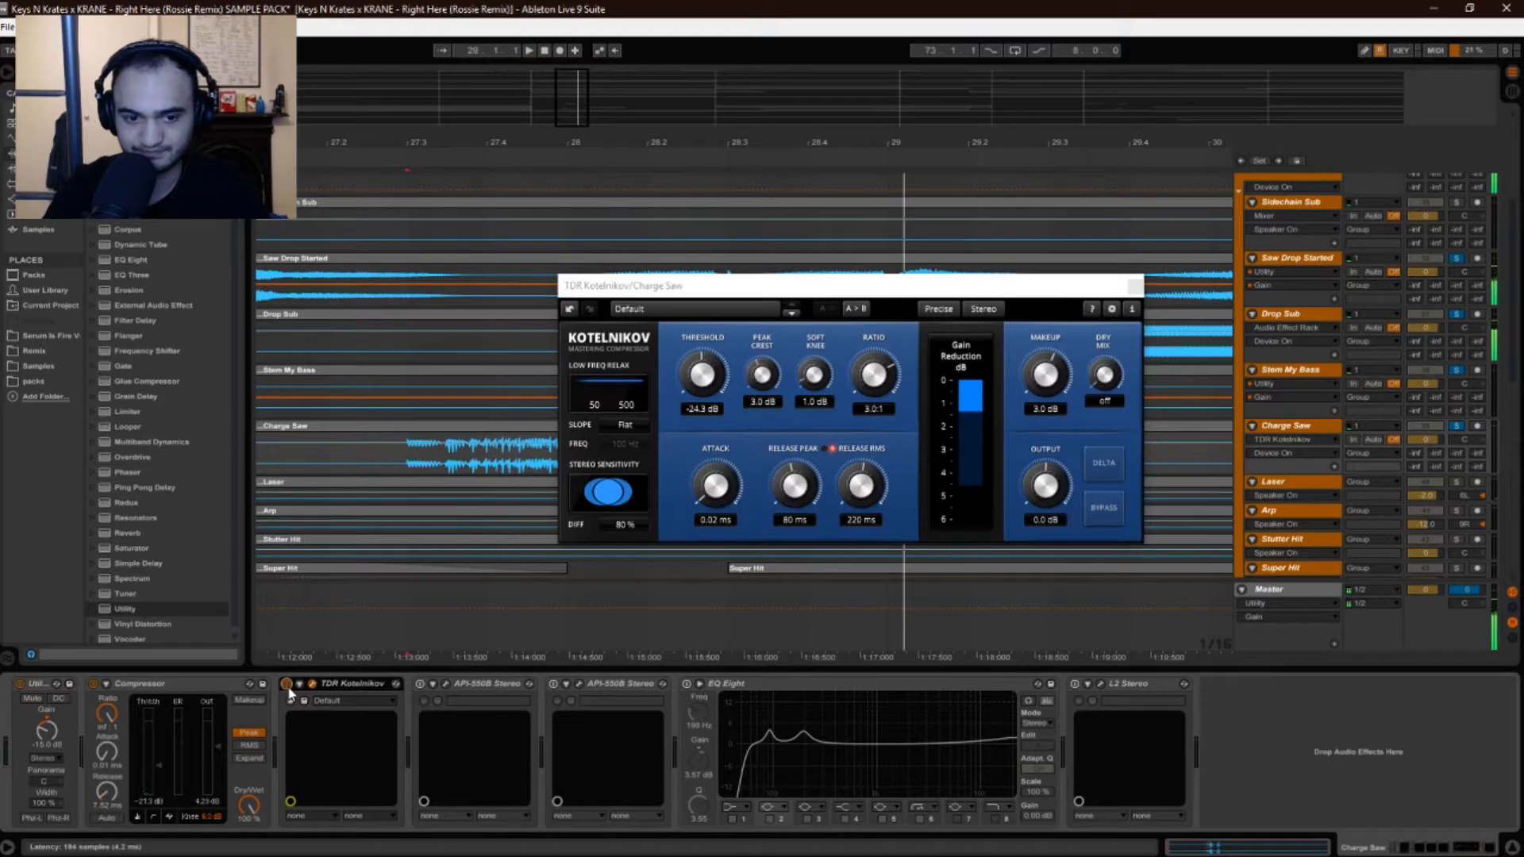
click(1135, 285)
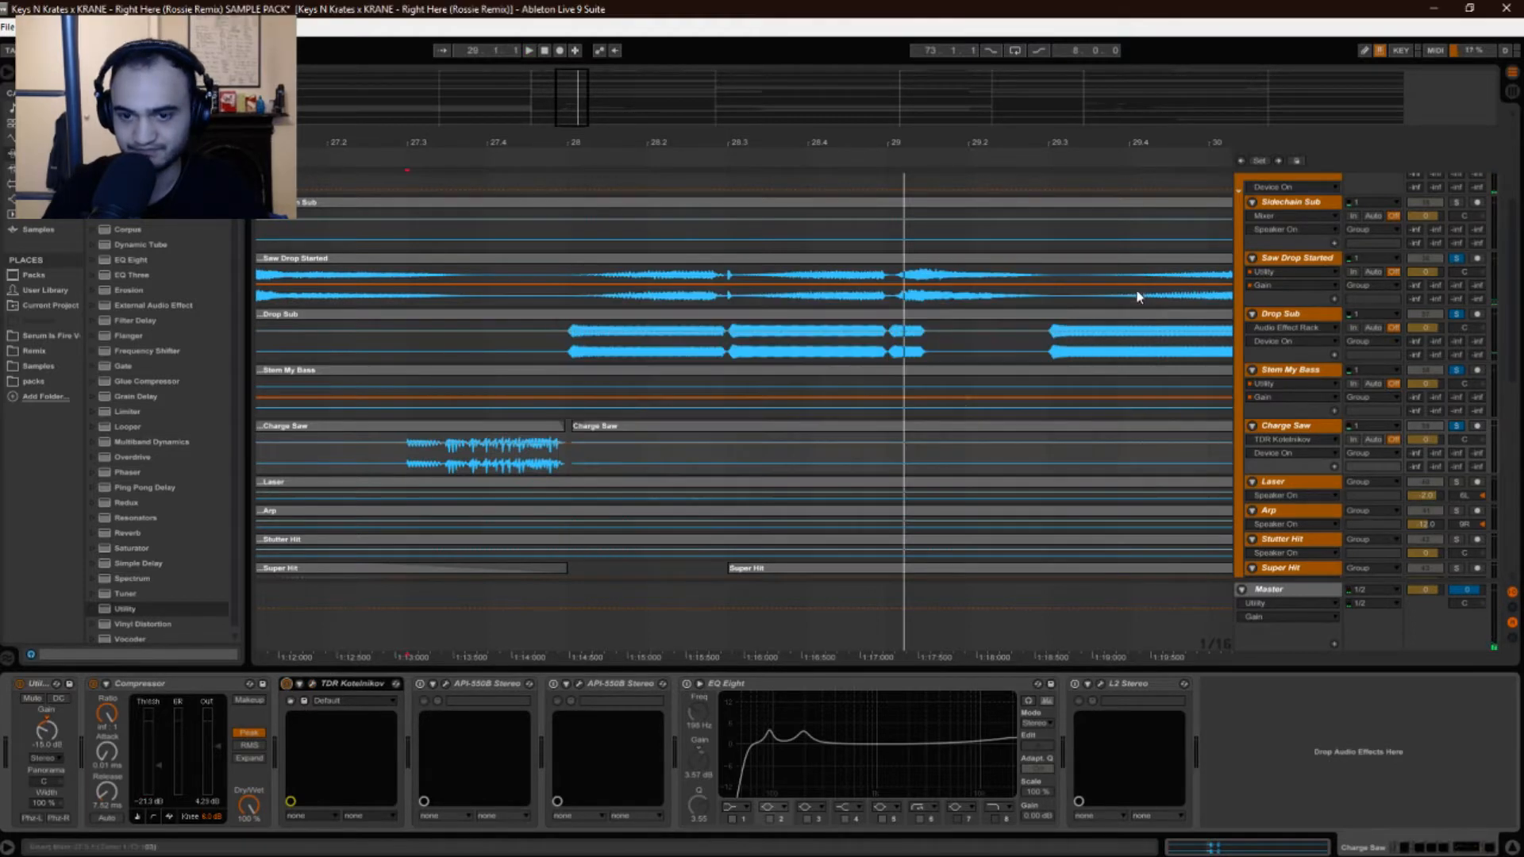
key(space)
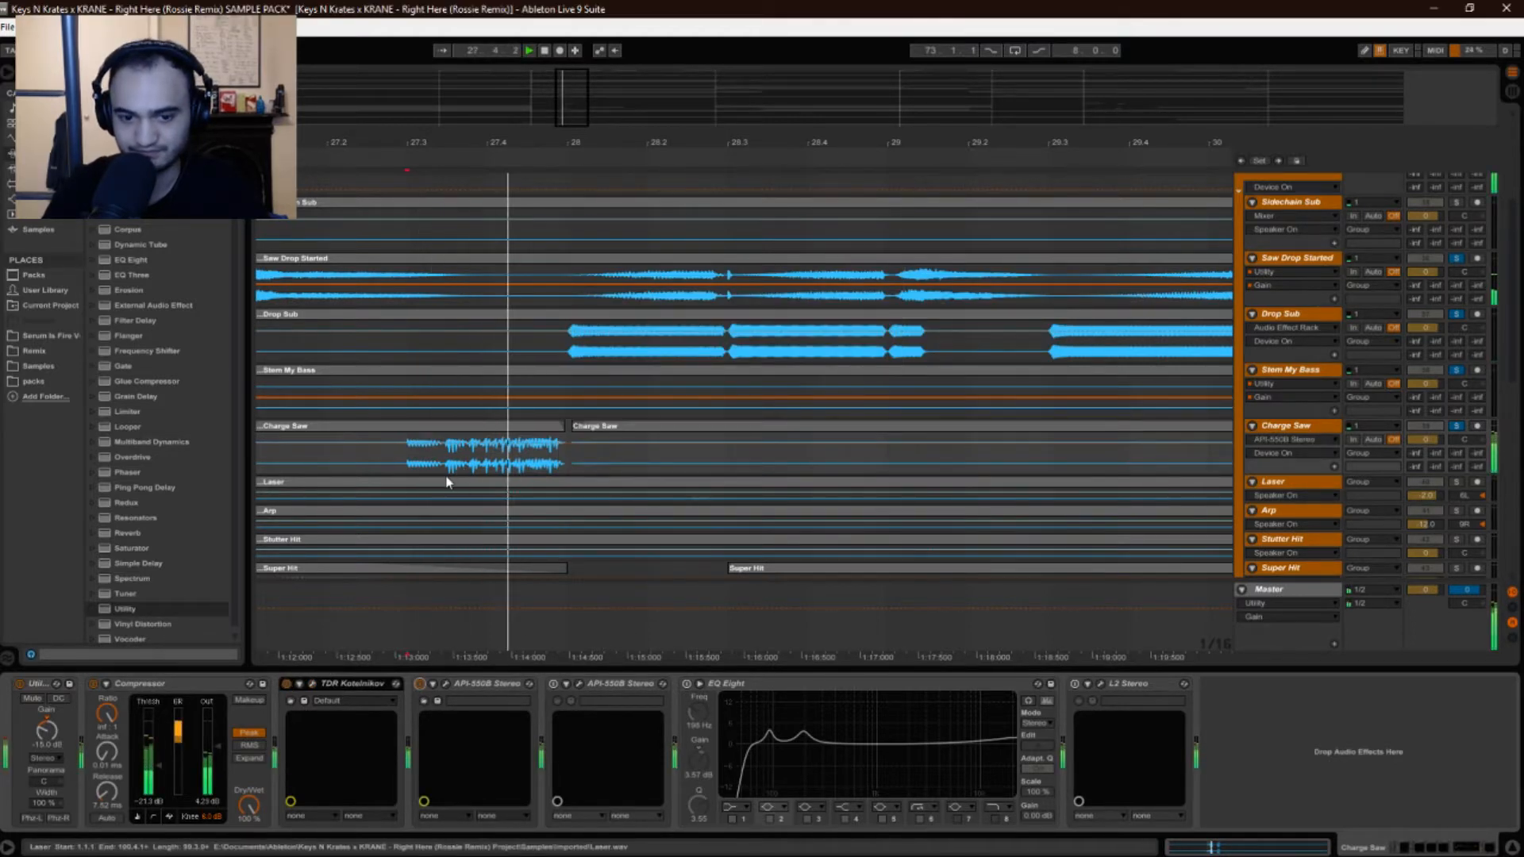
click(448, 682)
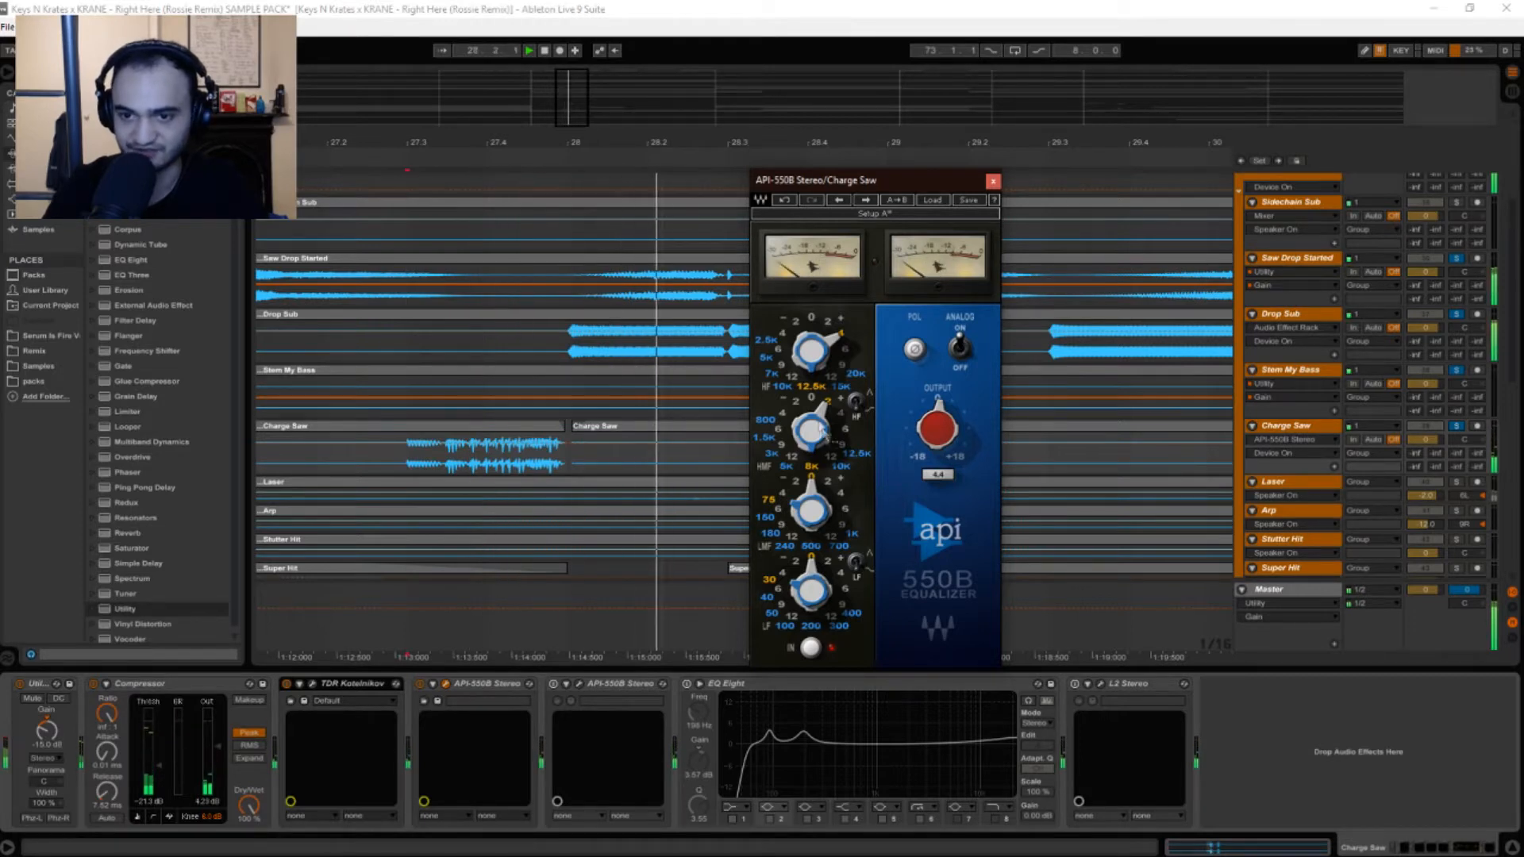
click(992, 181)
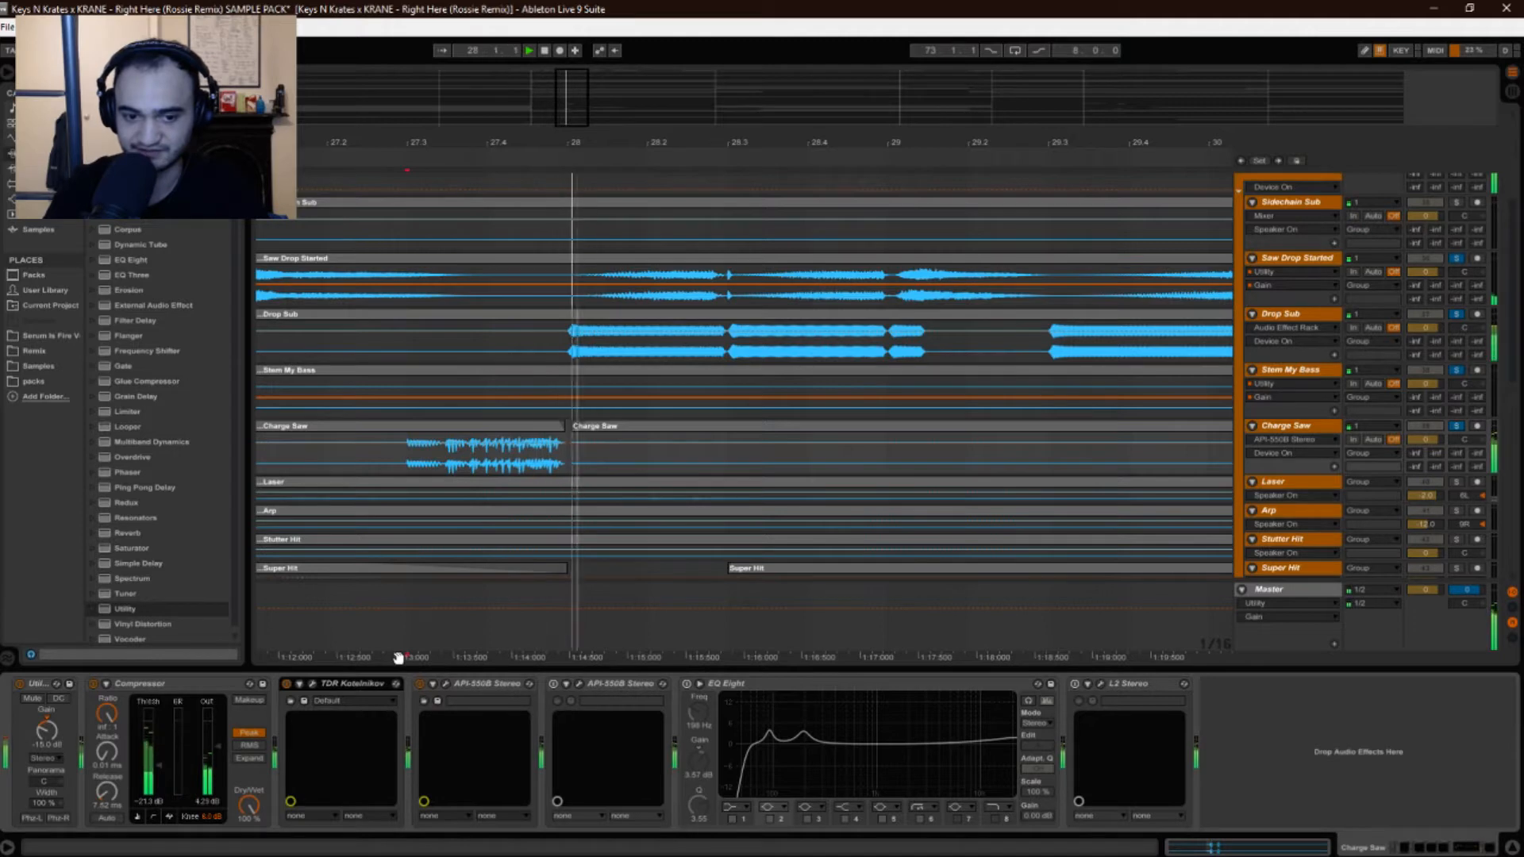
click(422, 631)
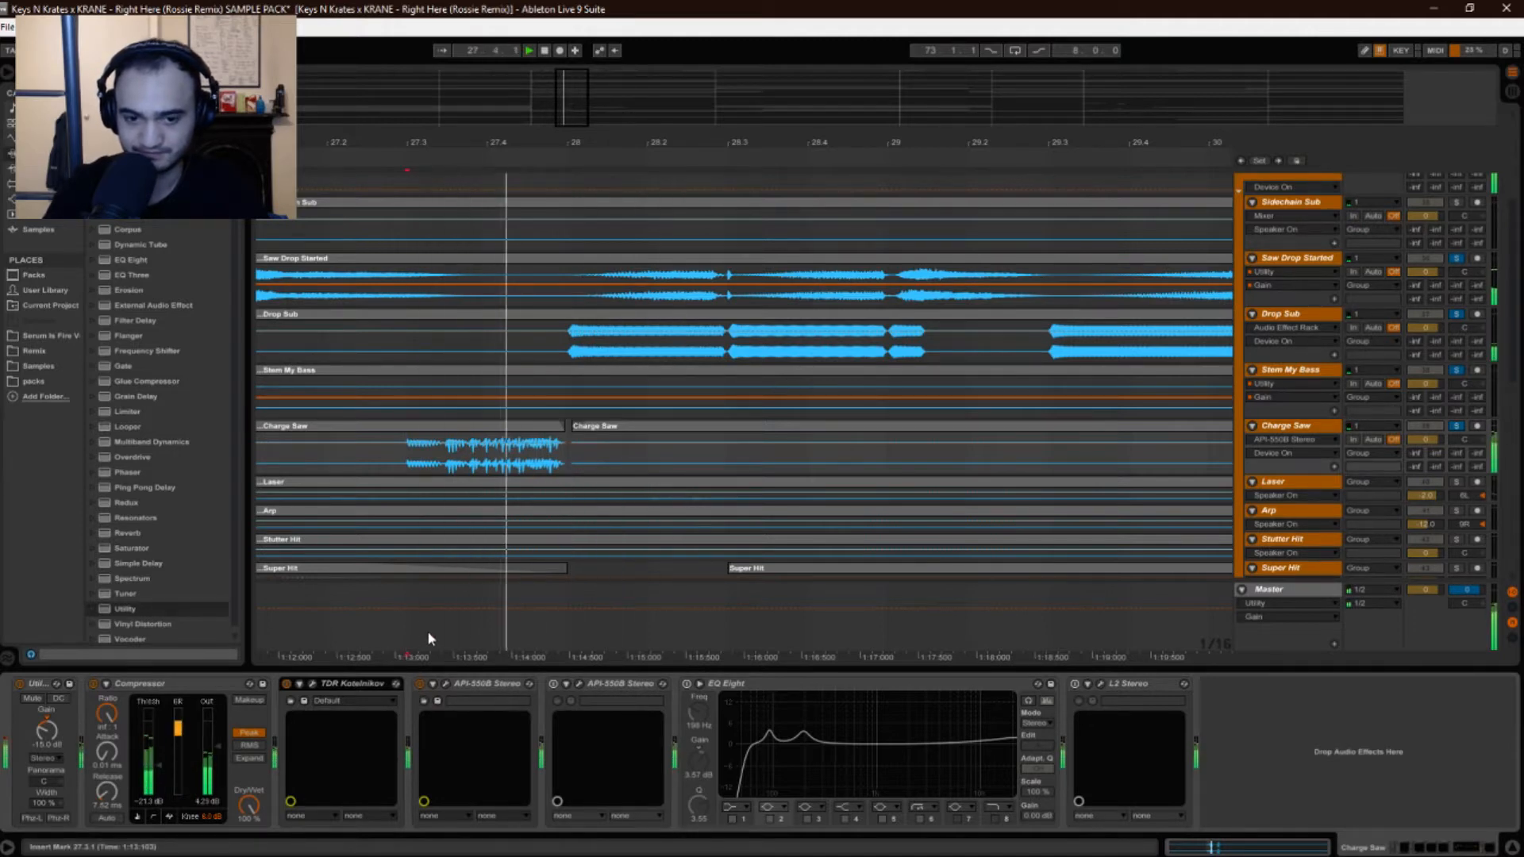
click(429, 638)
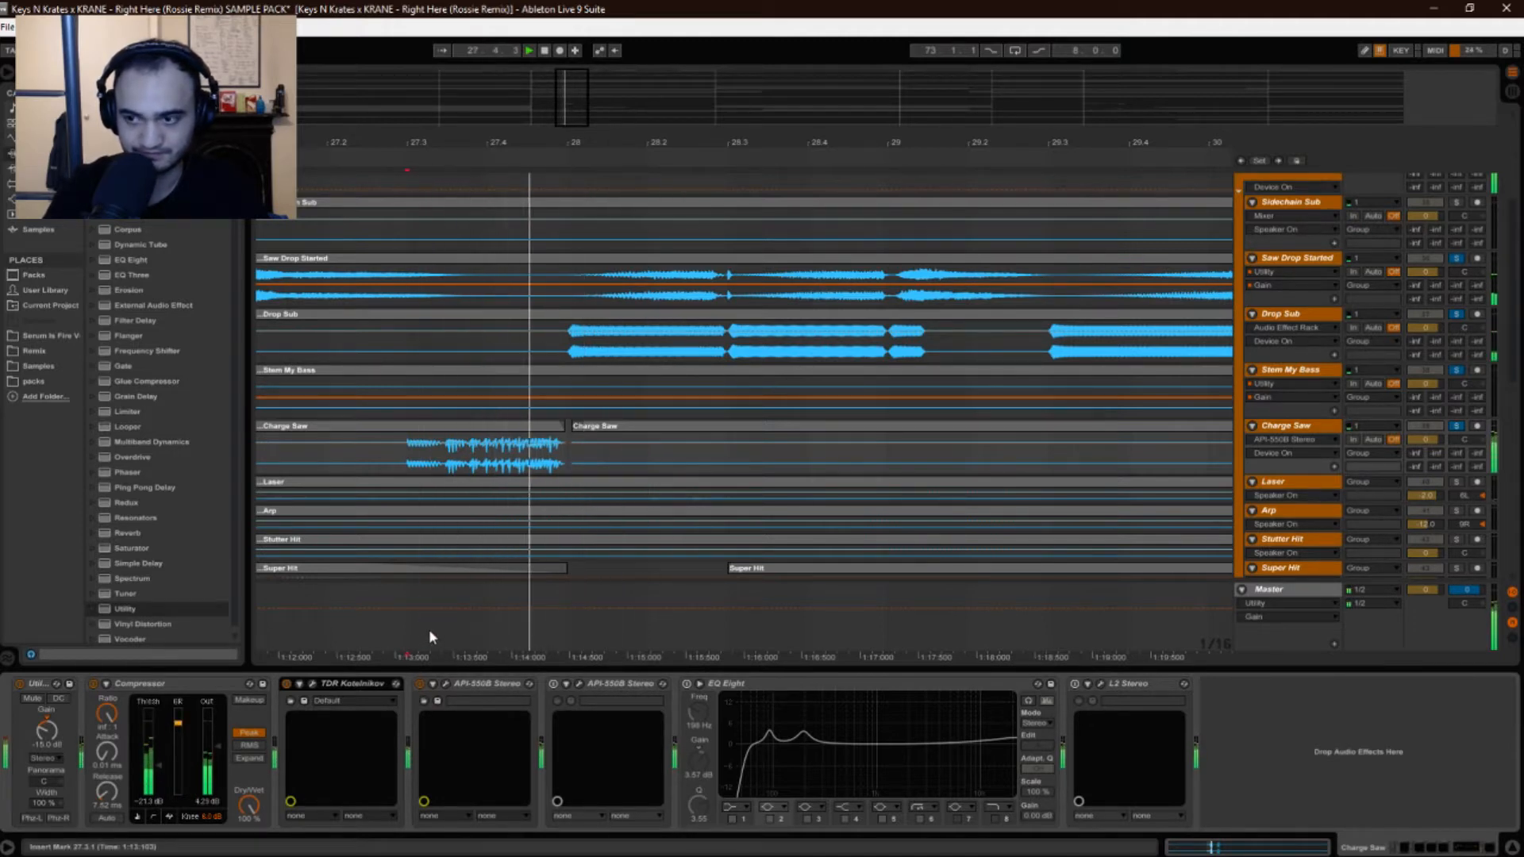
key(space)
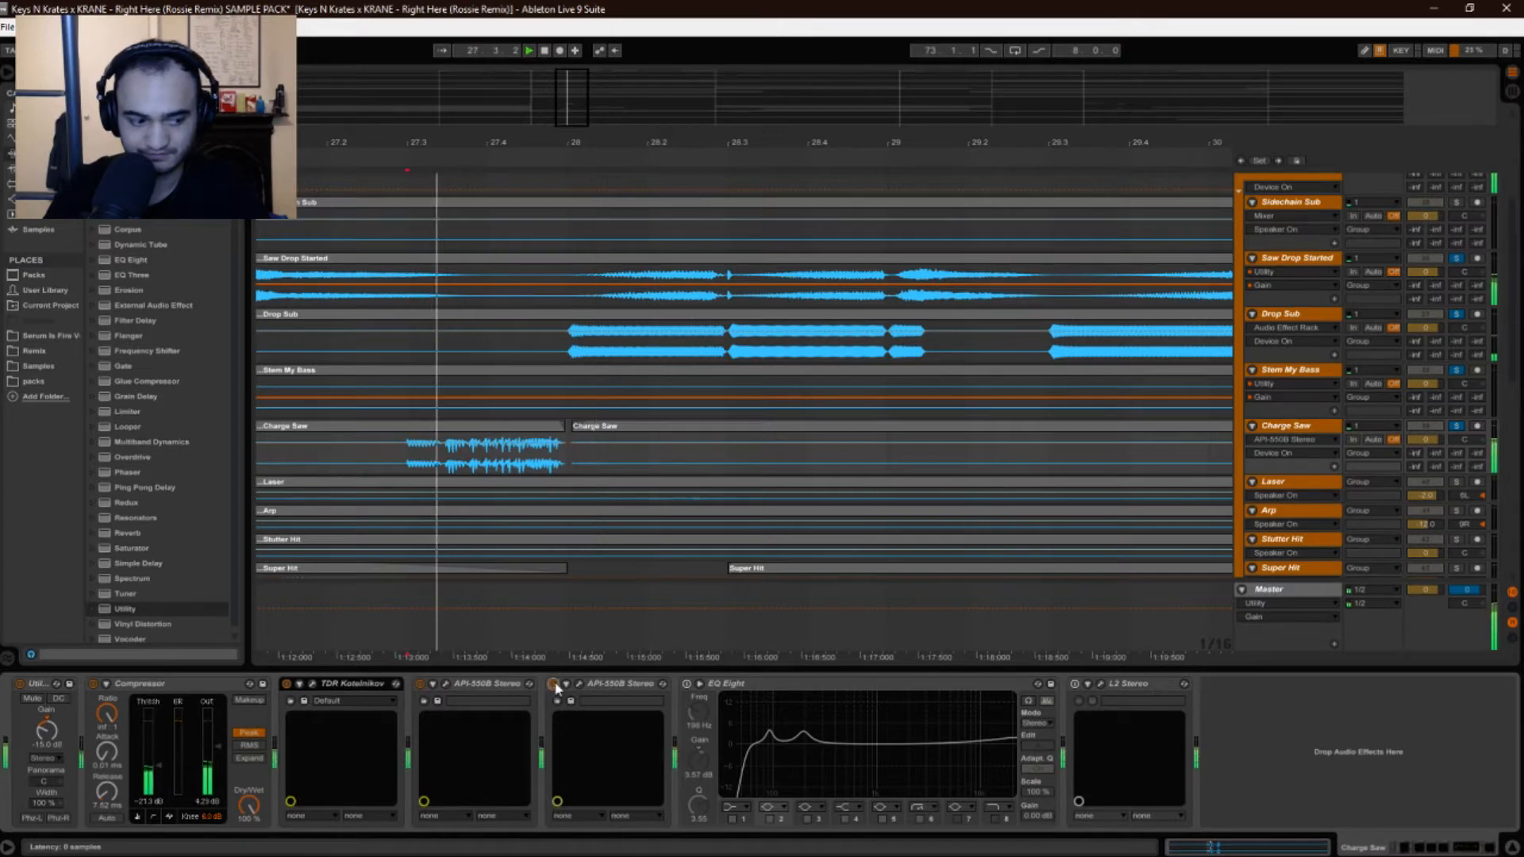
click(578, 686)
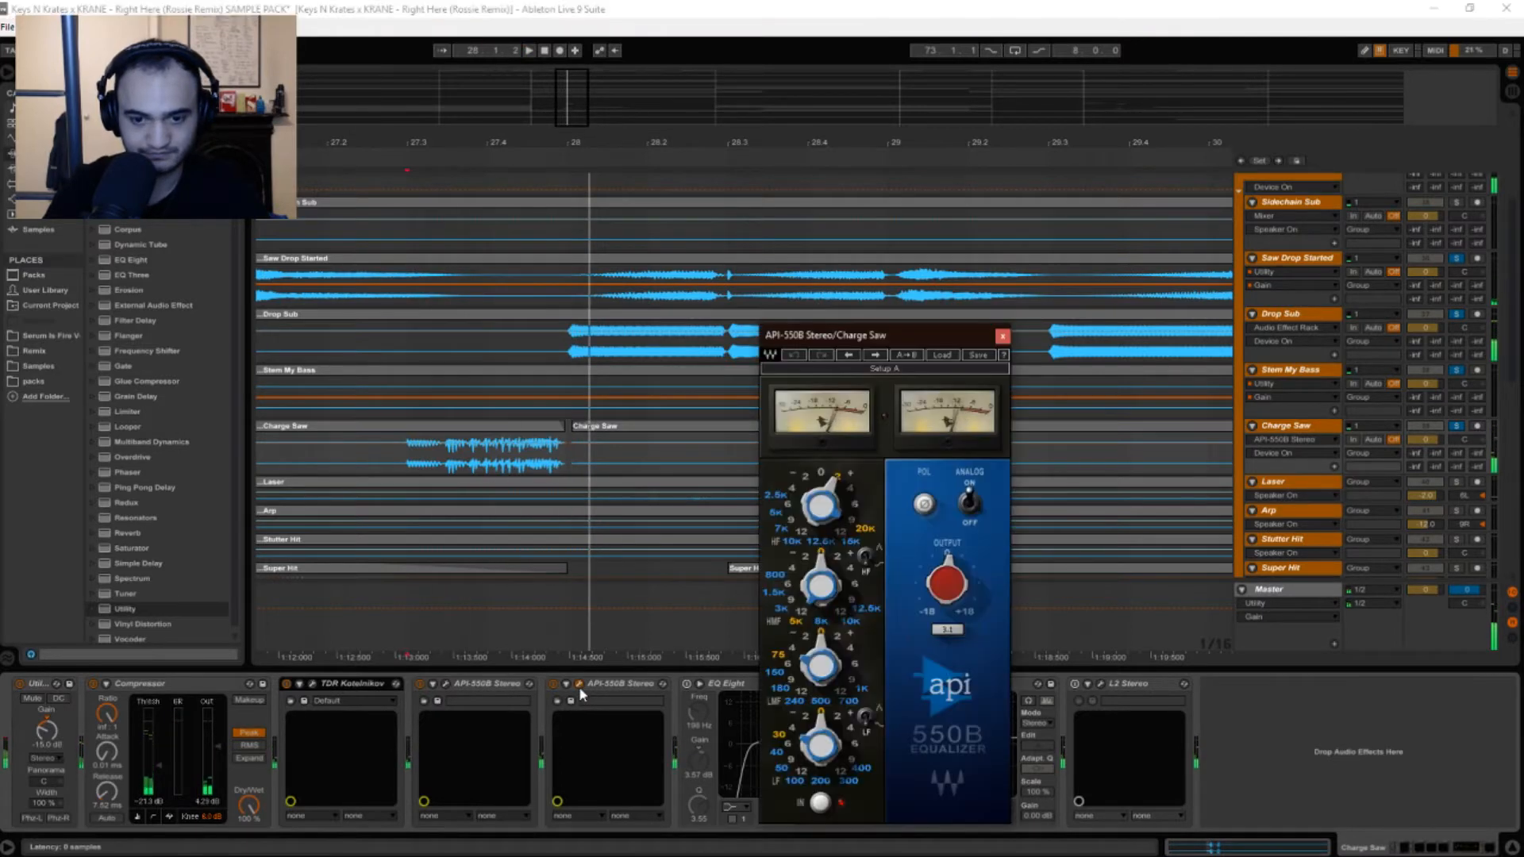
click(446, 685)
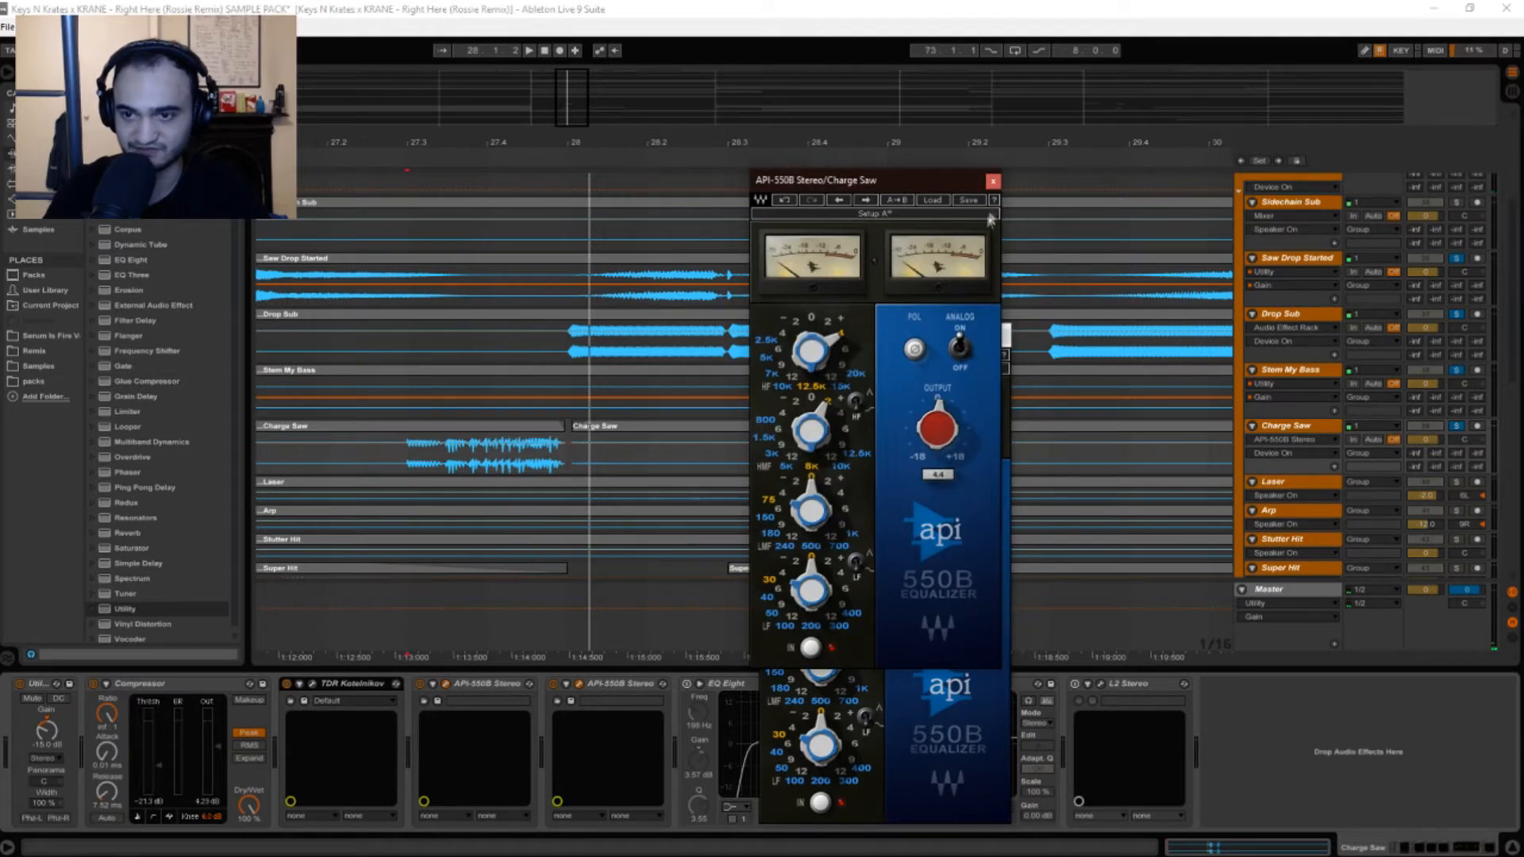
click(578, 684)
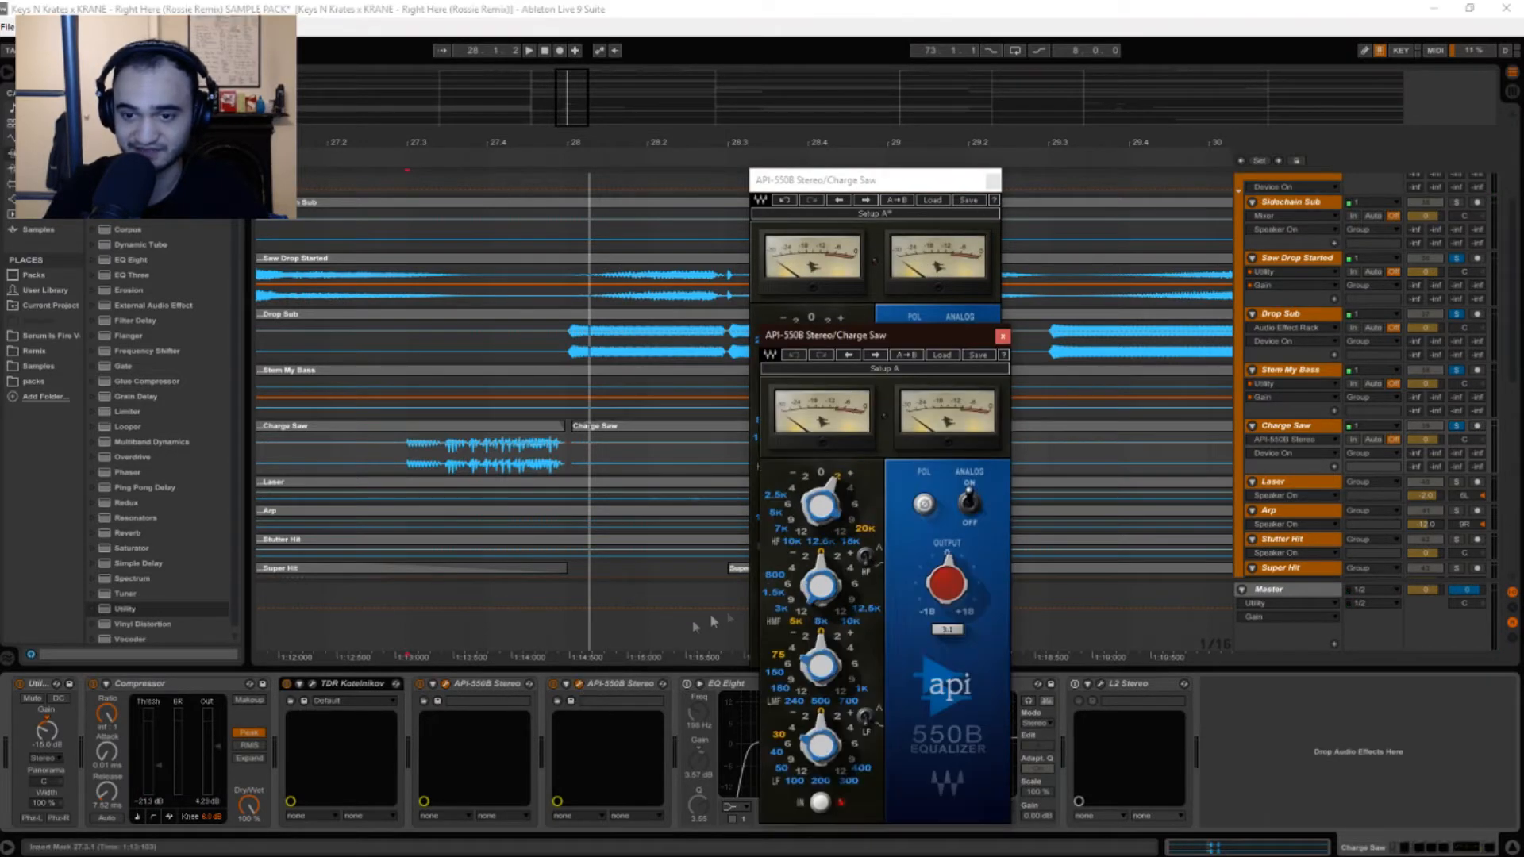
click(1001, 338)
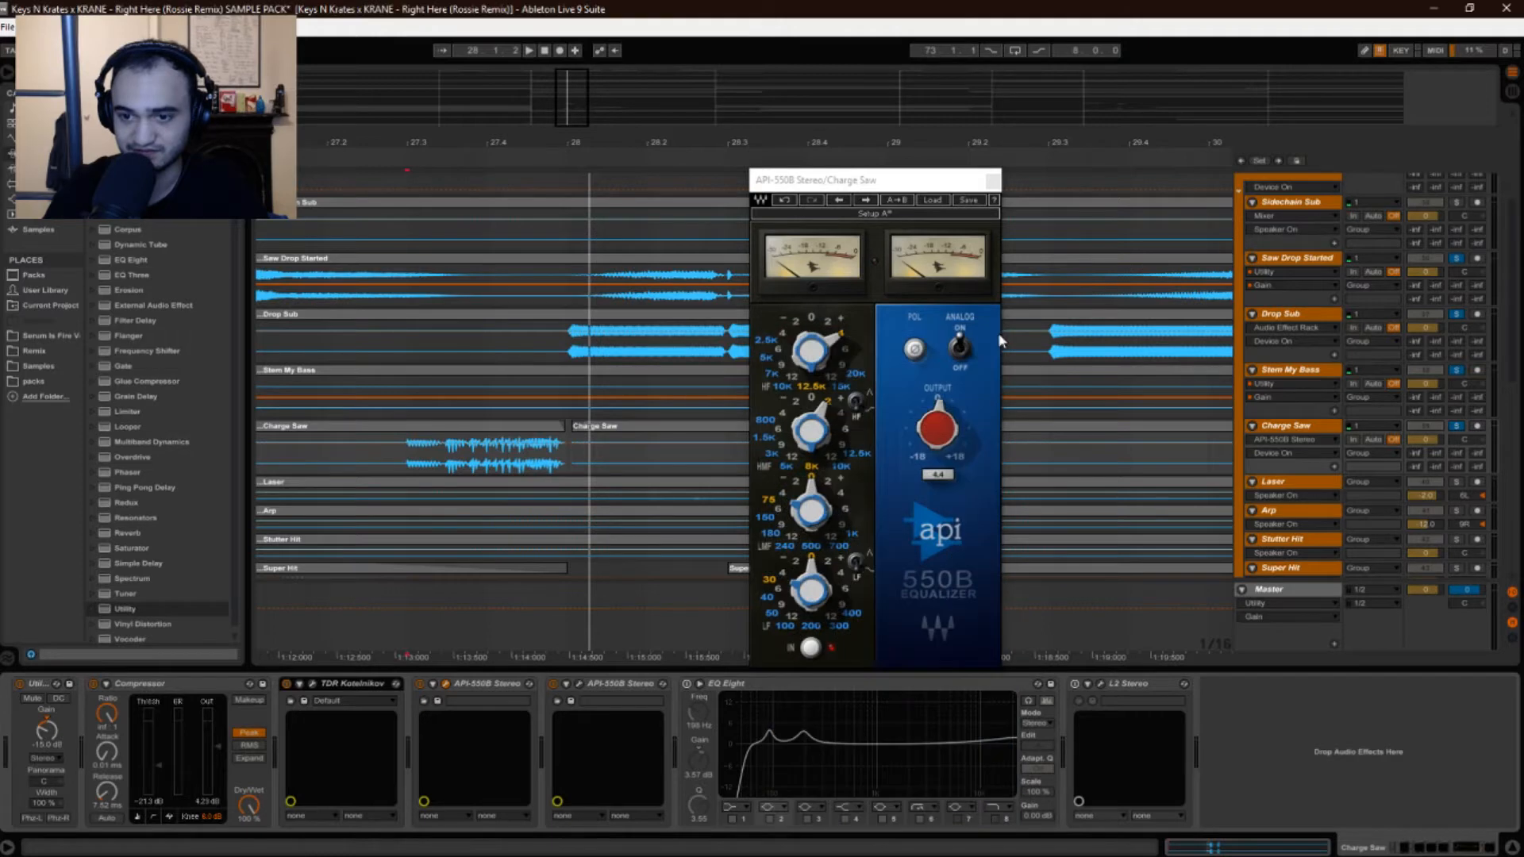
click(993, 180)
key(space)
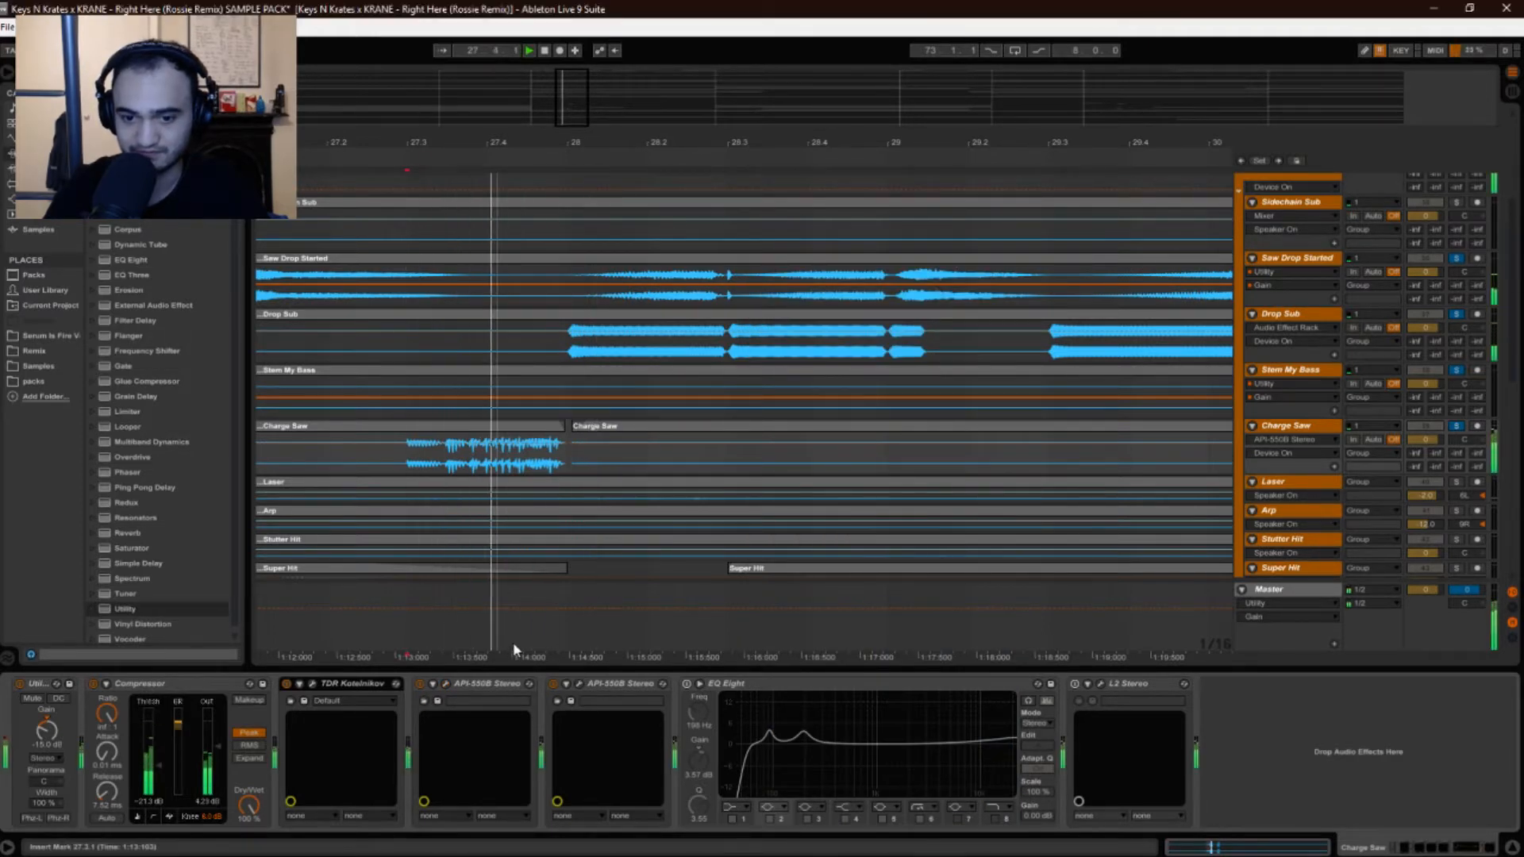
Switch EQ Eight back on for Charge Saw, play the section twice, then zoom the arrangement out.
click(687, 684)
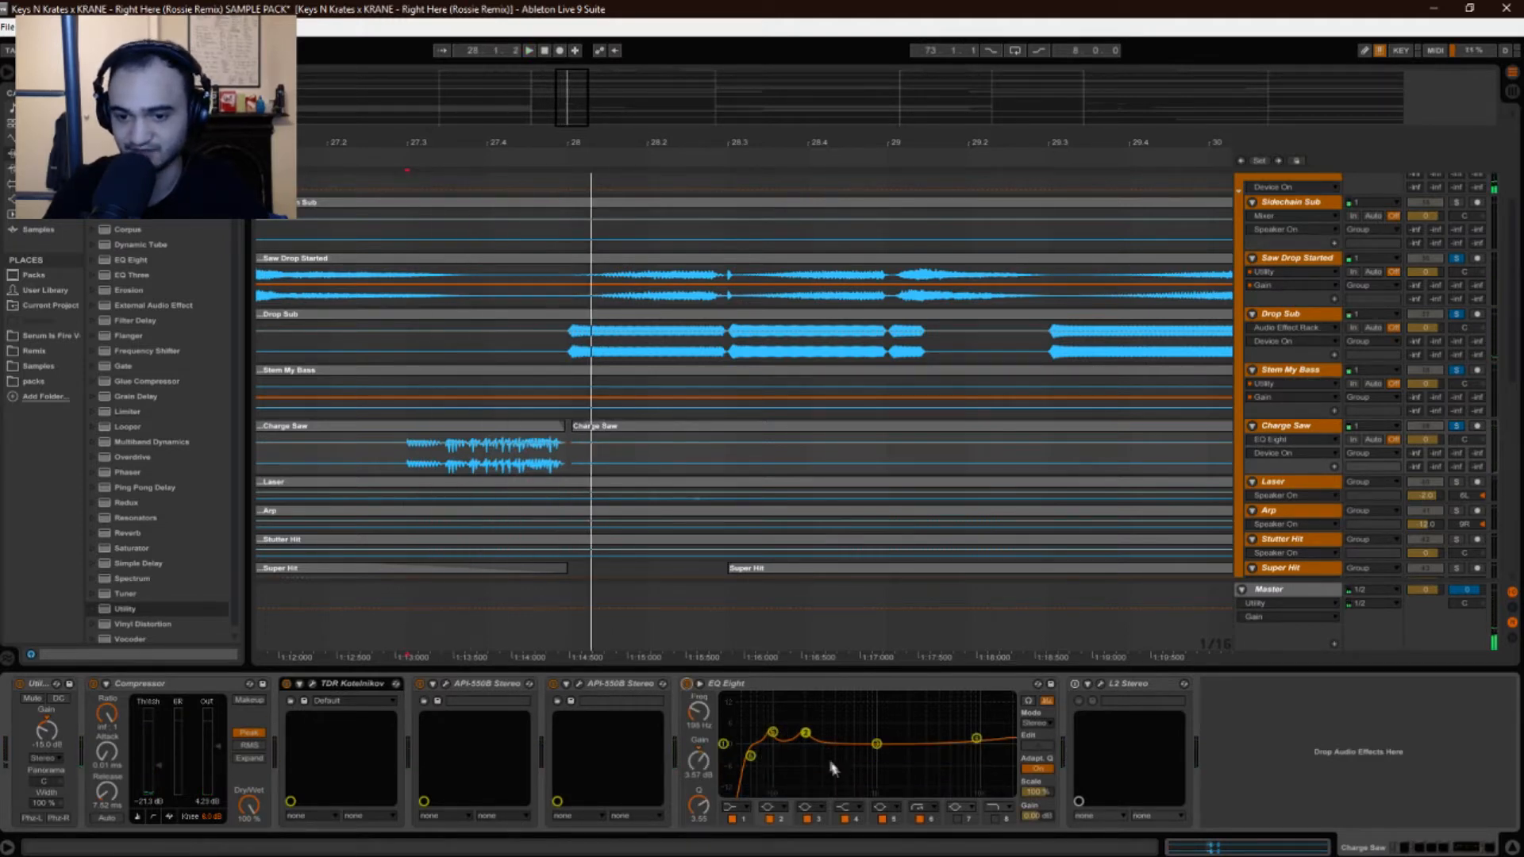
key(space)
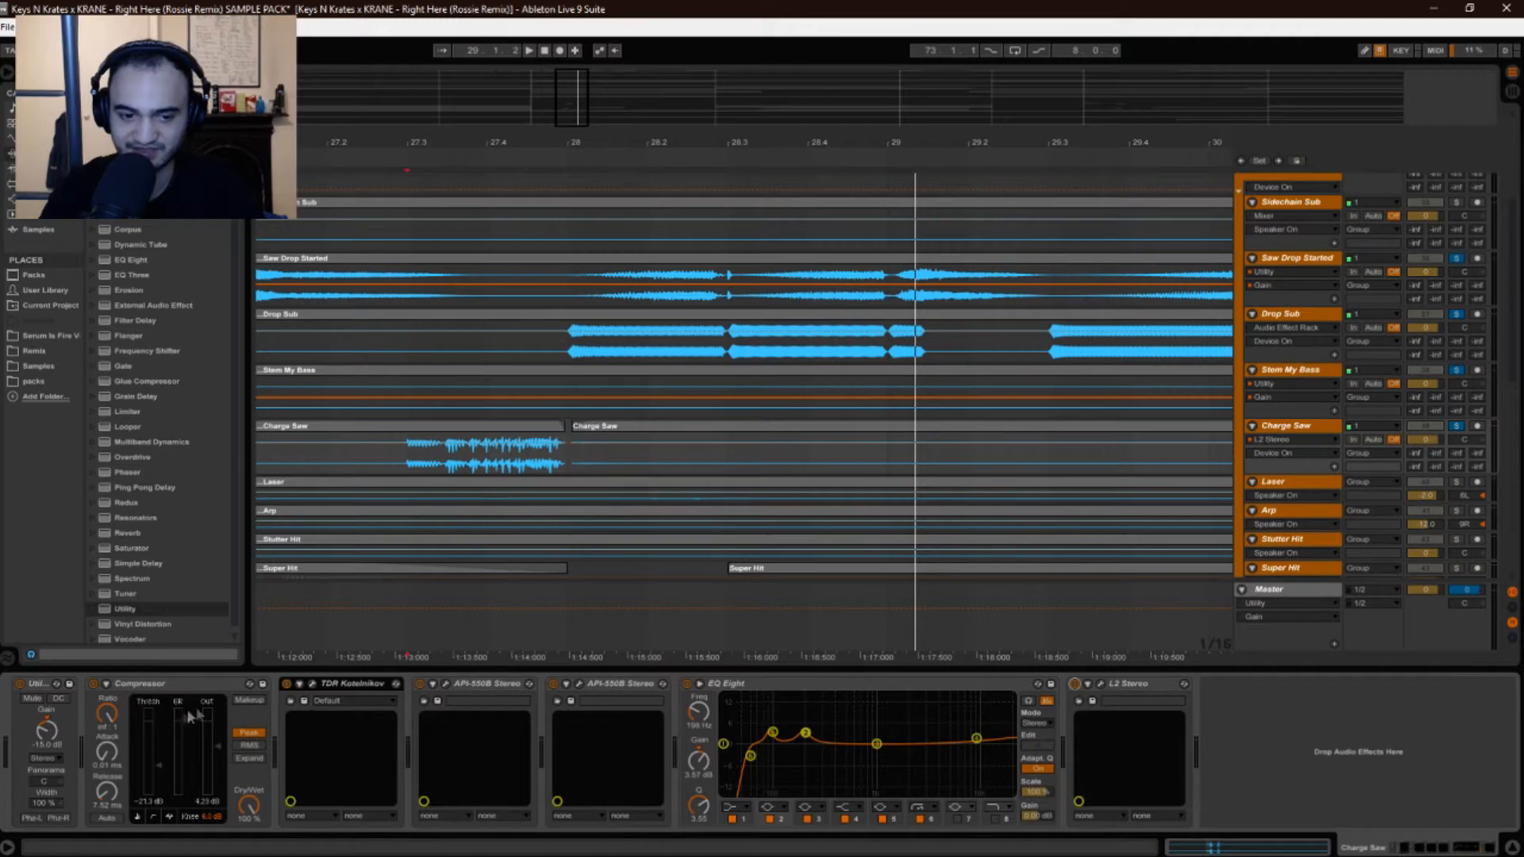
key(space)
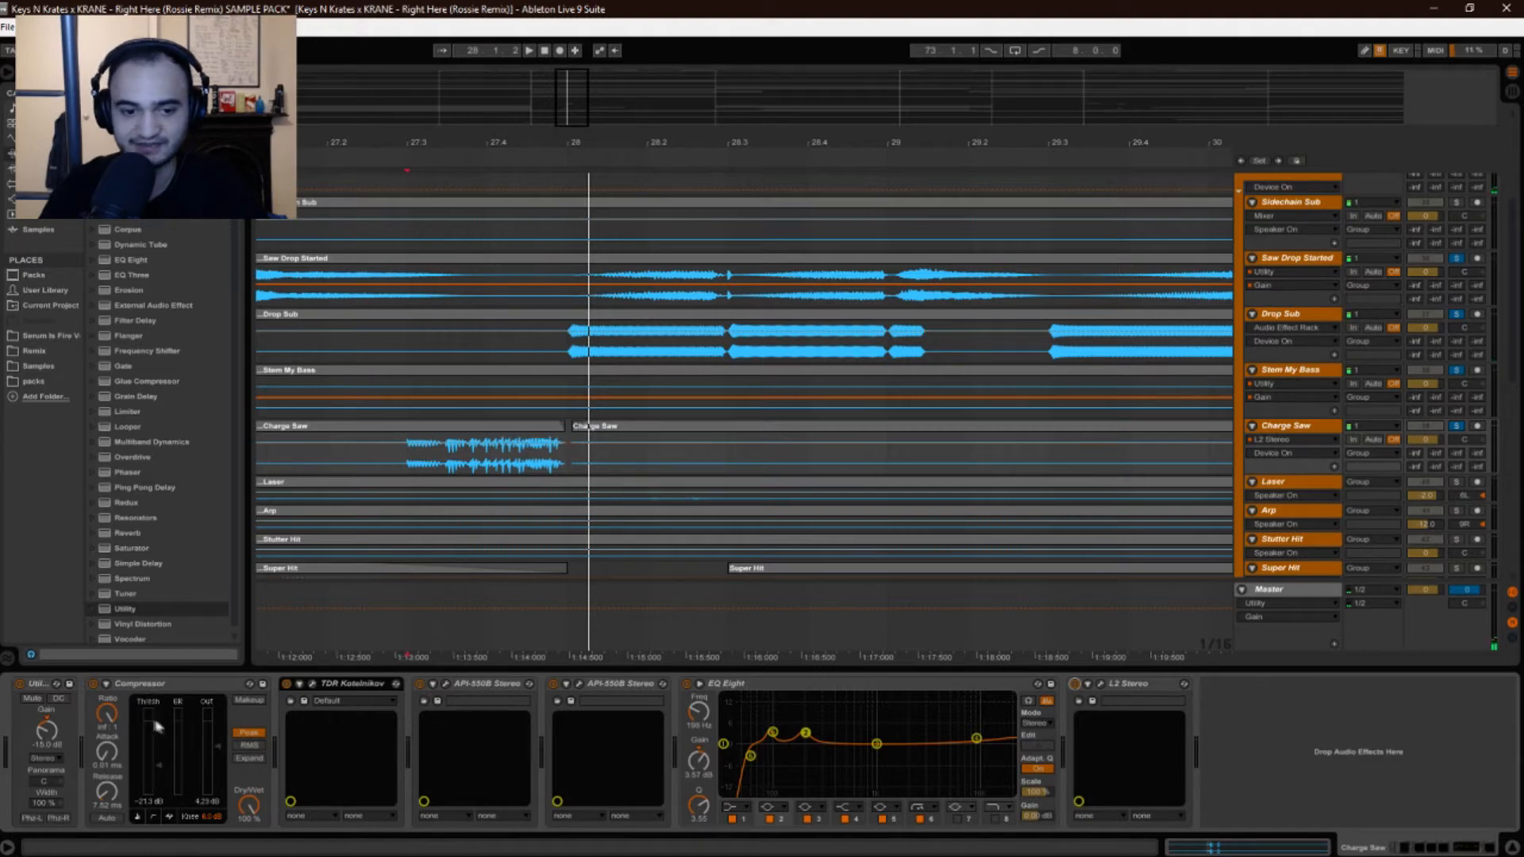
click(313, 685)
click(313, 685)
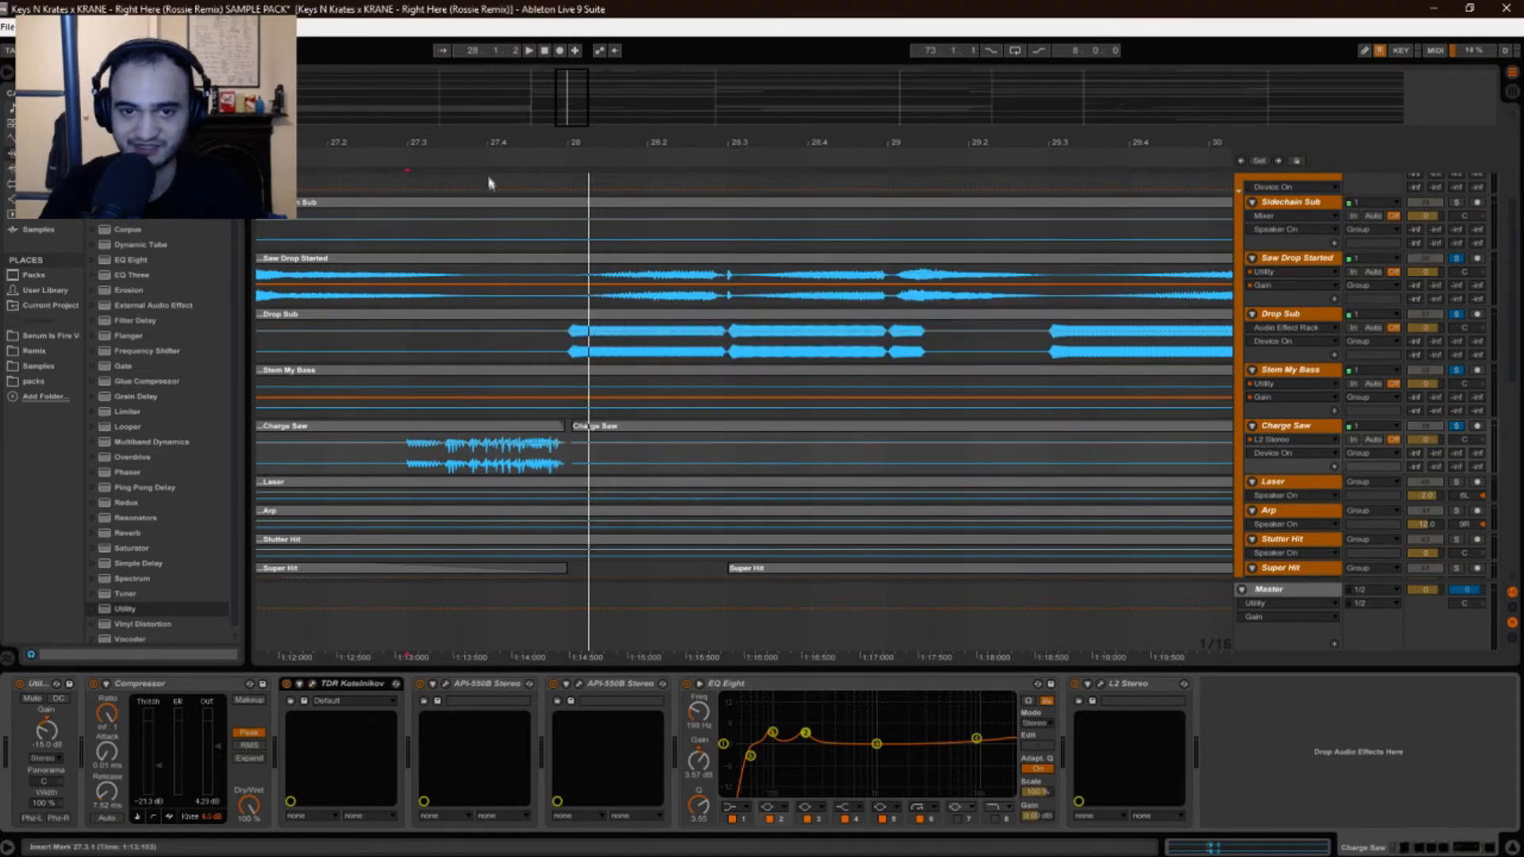
drag(483, 150, 480, 86)
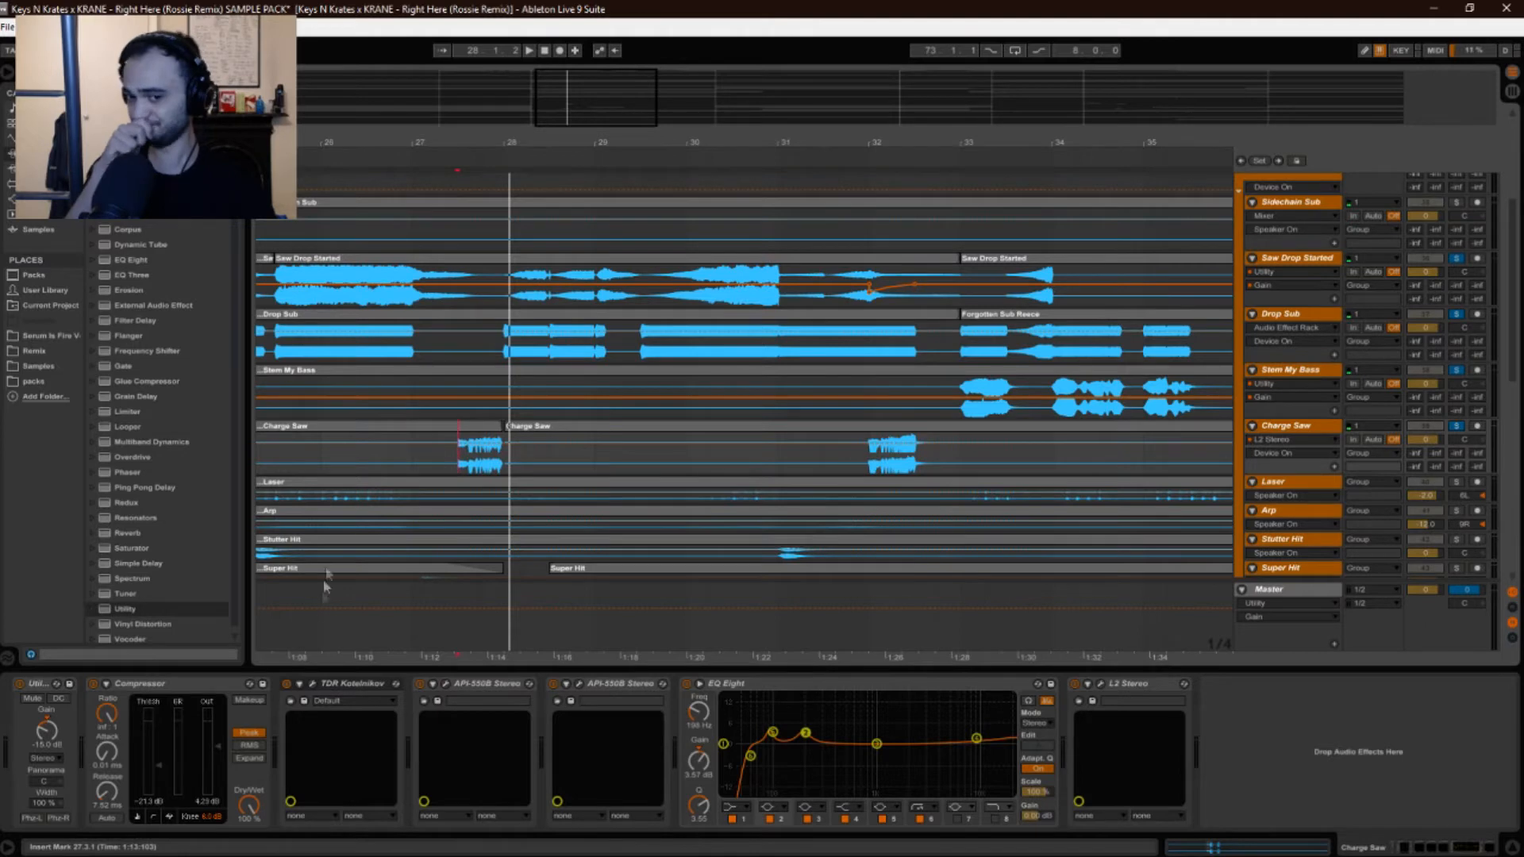
Briefly open and close the Kotelnikov editor, then zoom to bars 27–28 and play from 27.3.
click(312, 685)
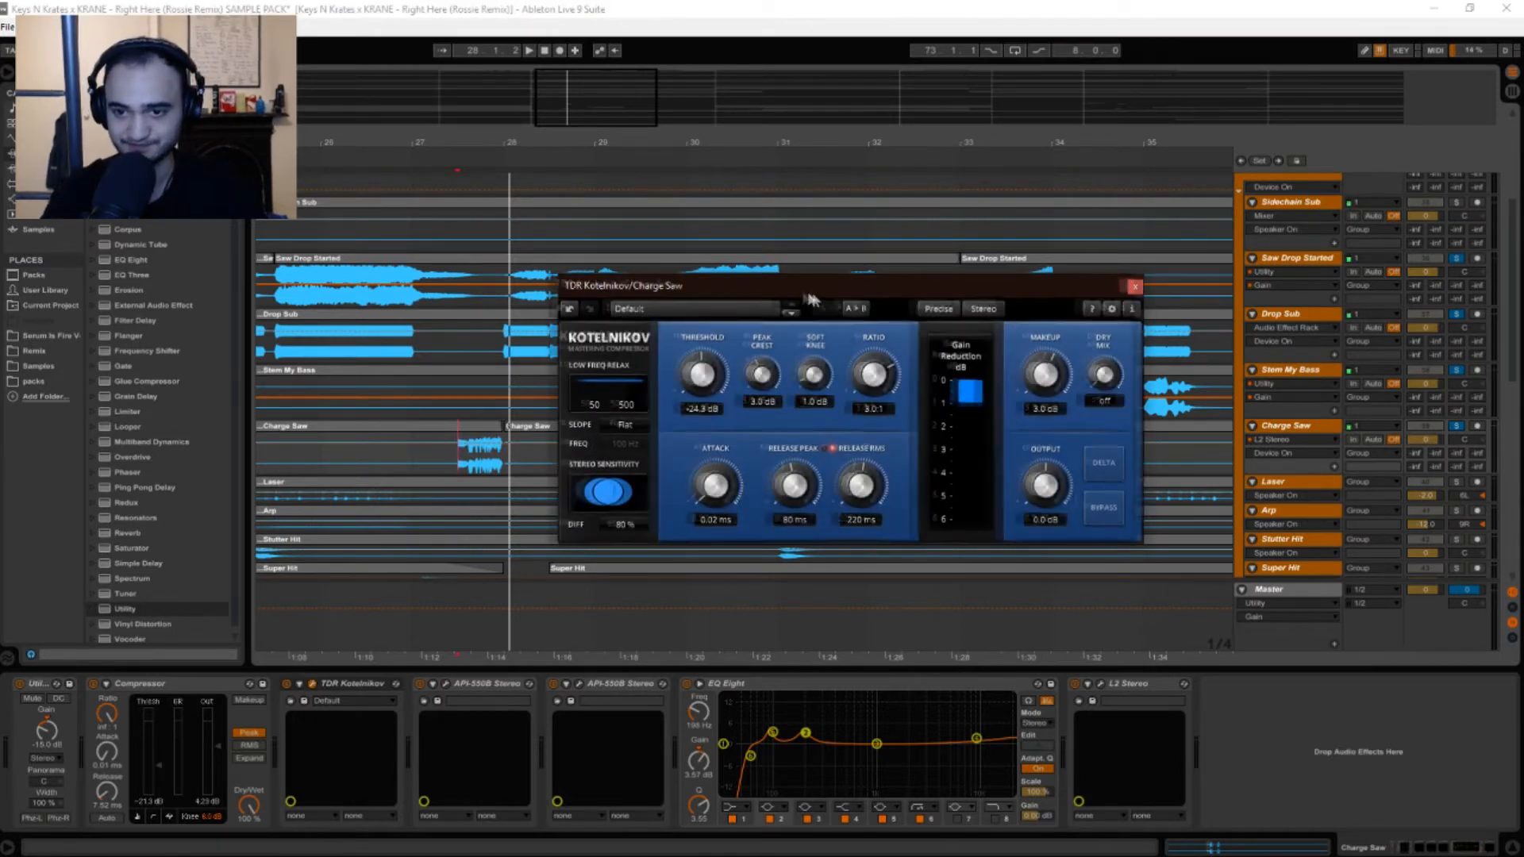
key(space)
drag(817, 294, 760, 287)
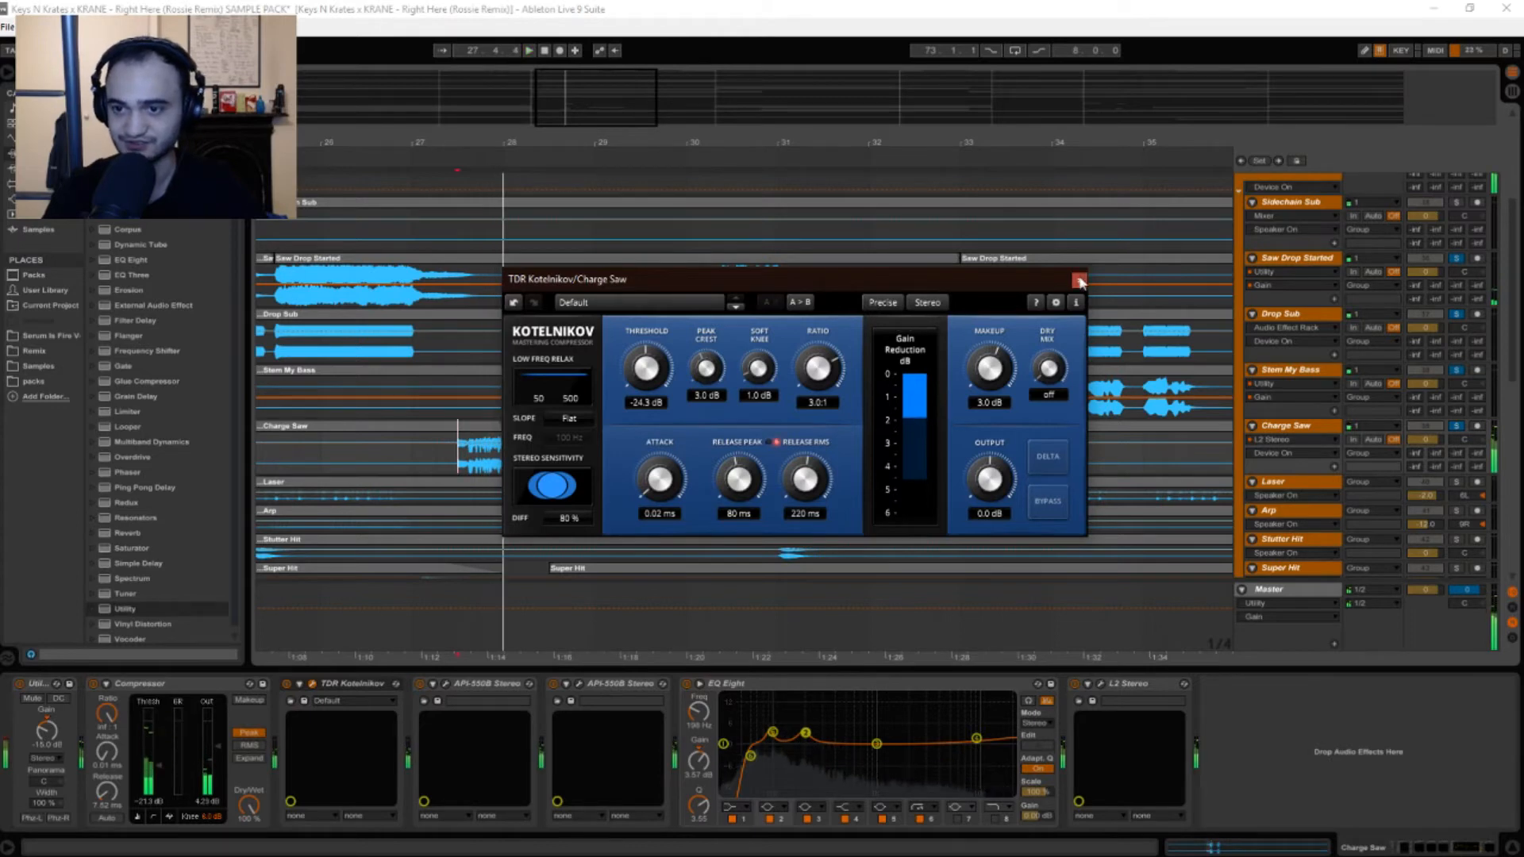
click(1079, 281)
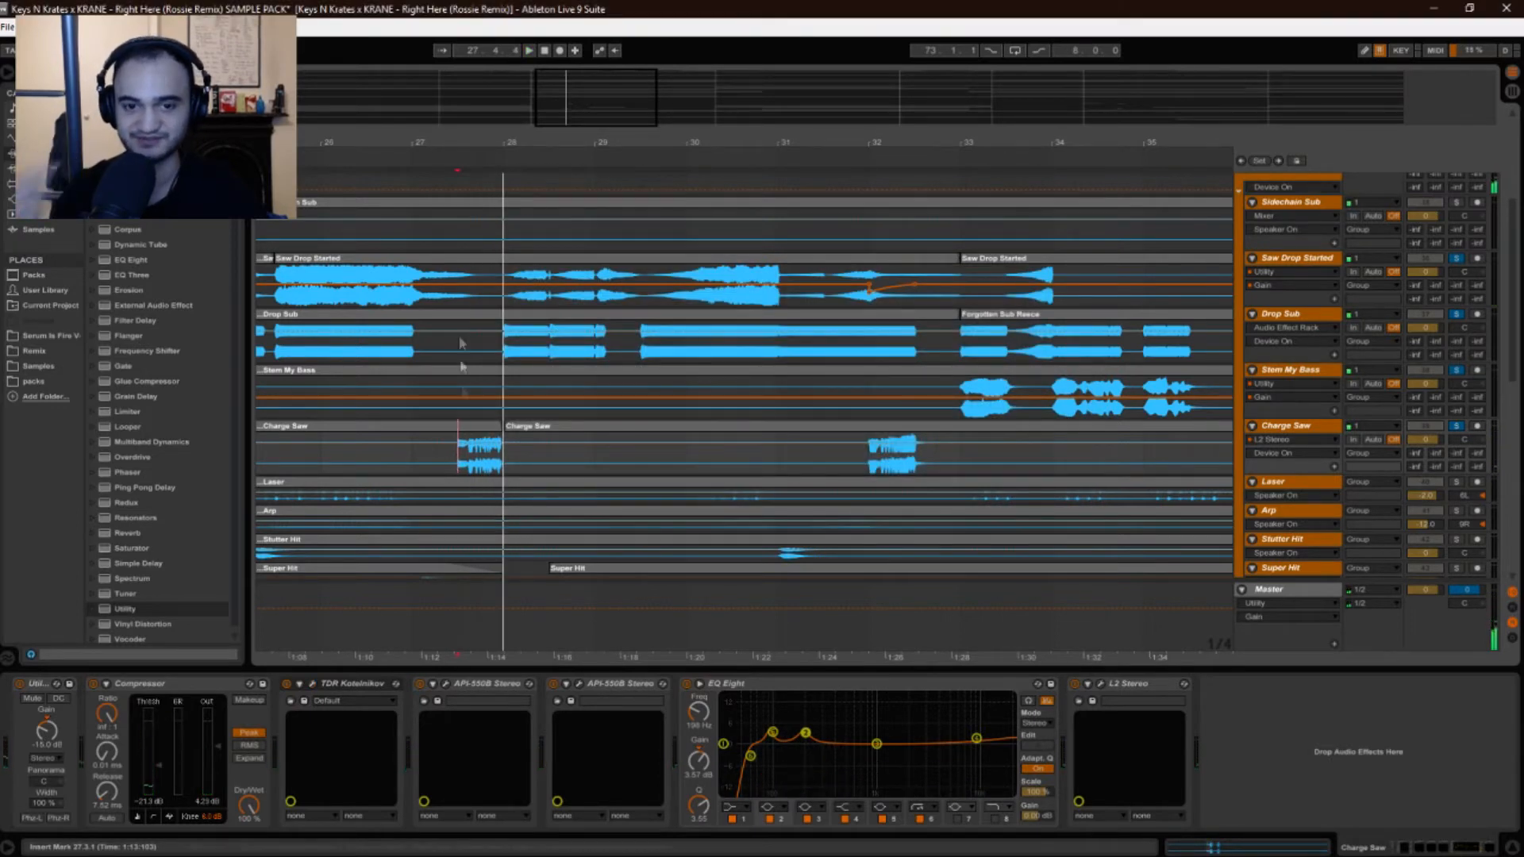
drag(457, 140, 458, 144)
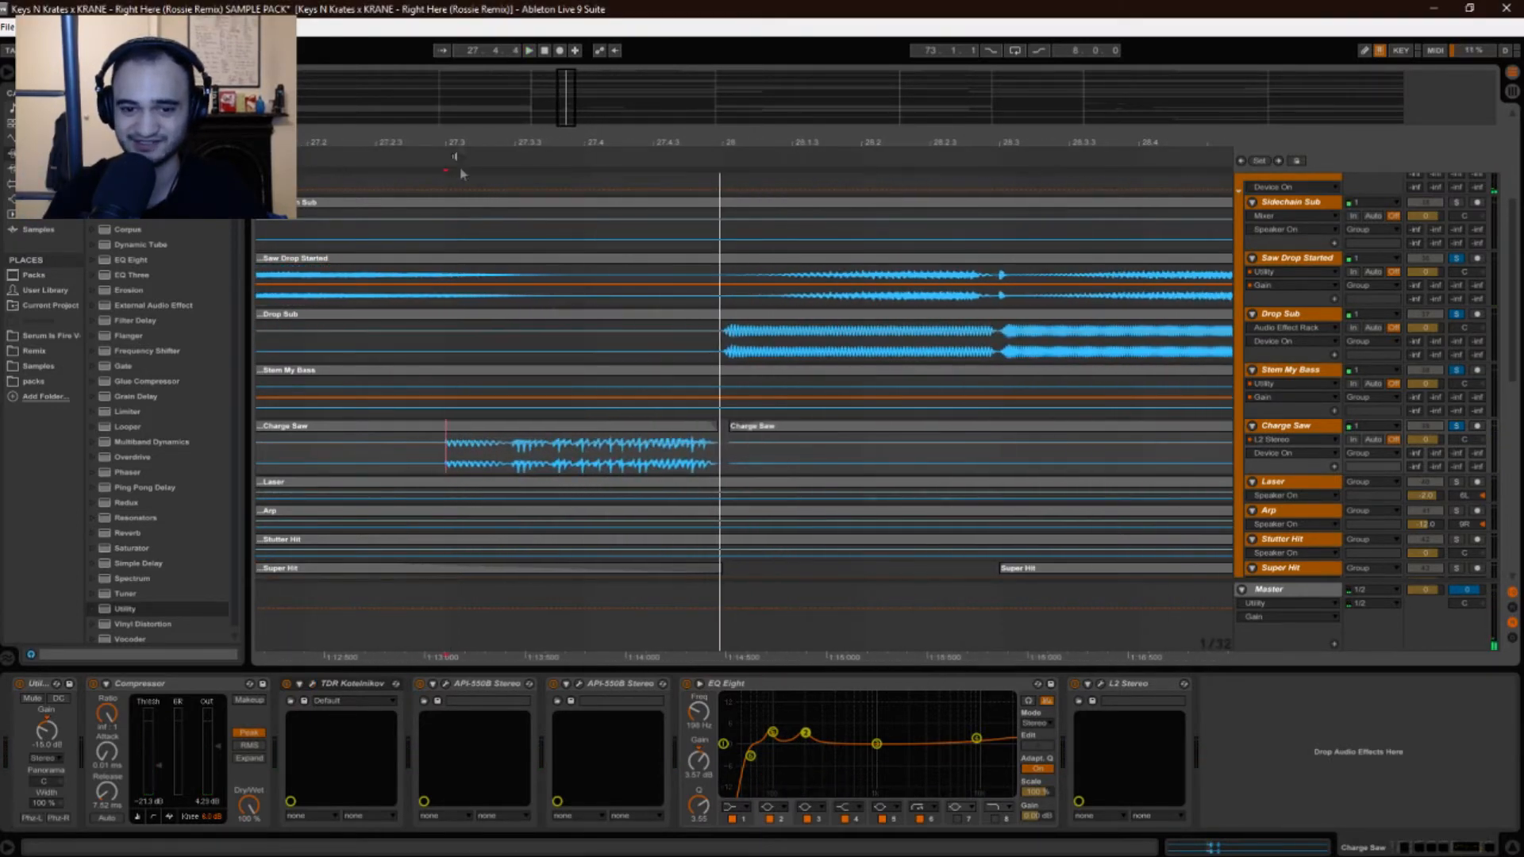
key(space)
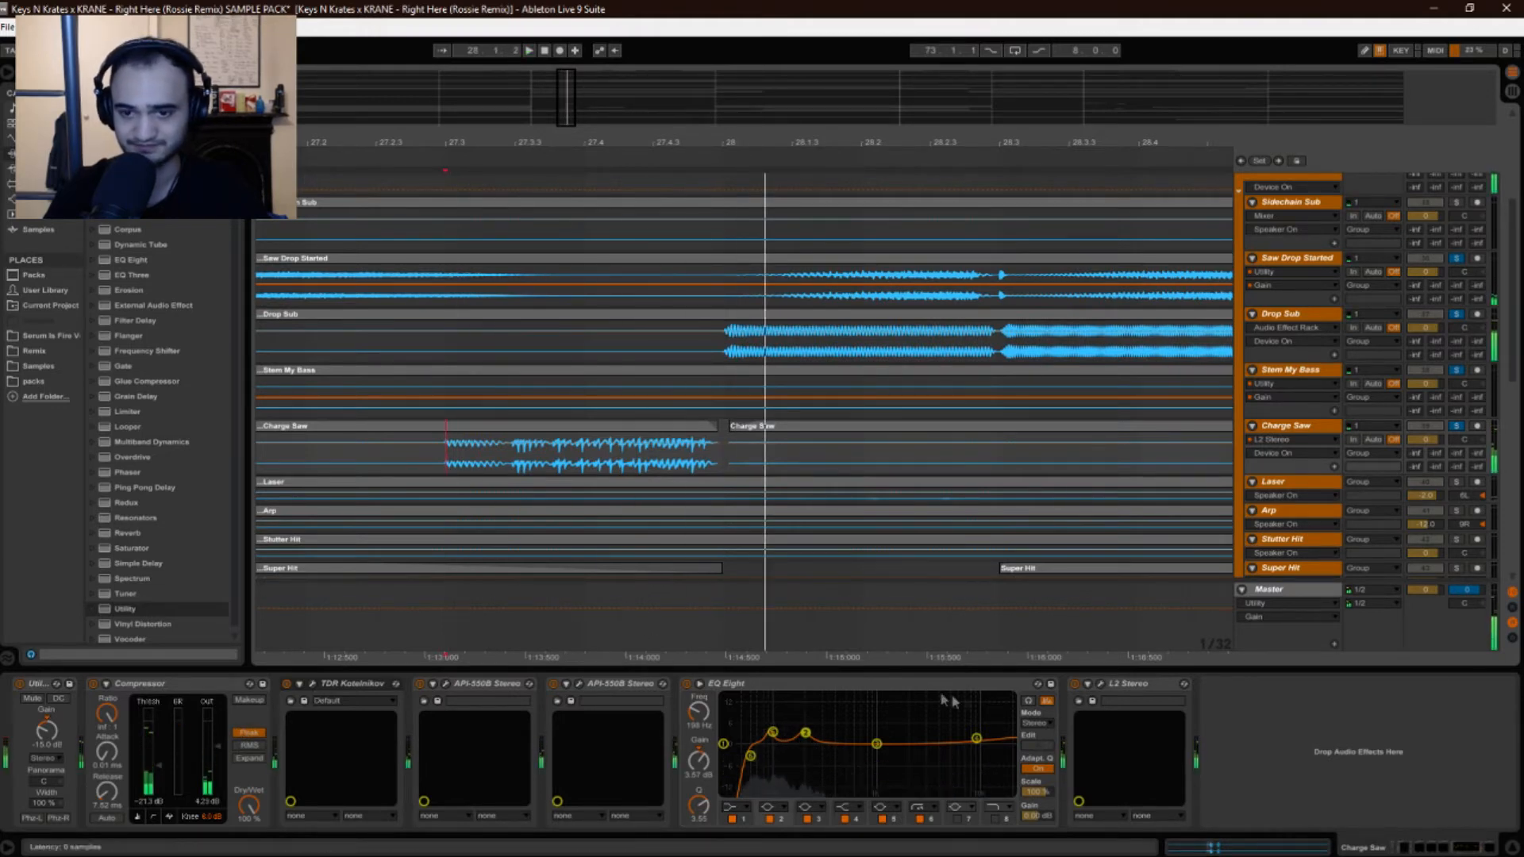
Open, close and reopen the Charge Saw L2 Ultramaximizer plugin window.
click(1101, 686)
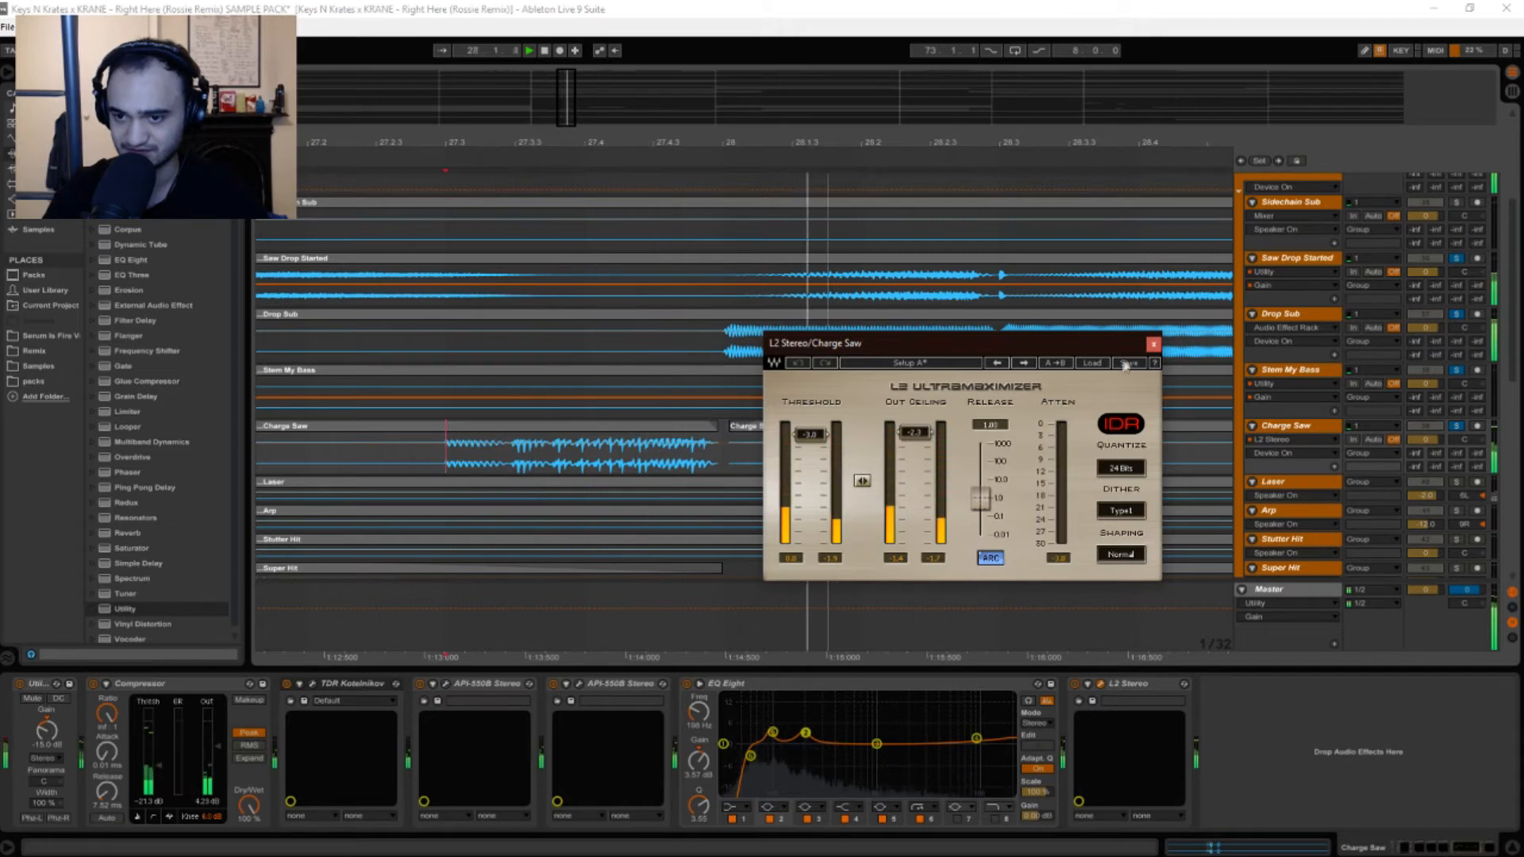
click(1153, 344)
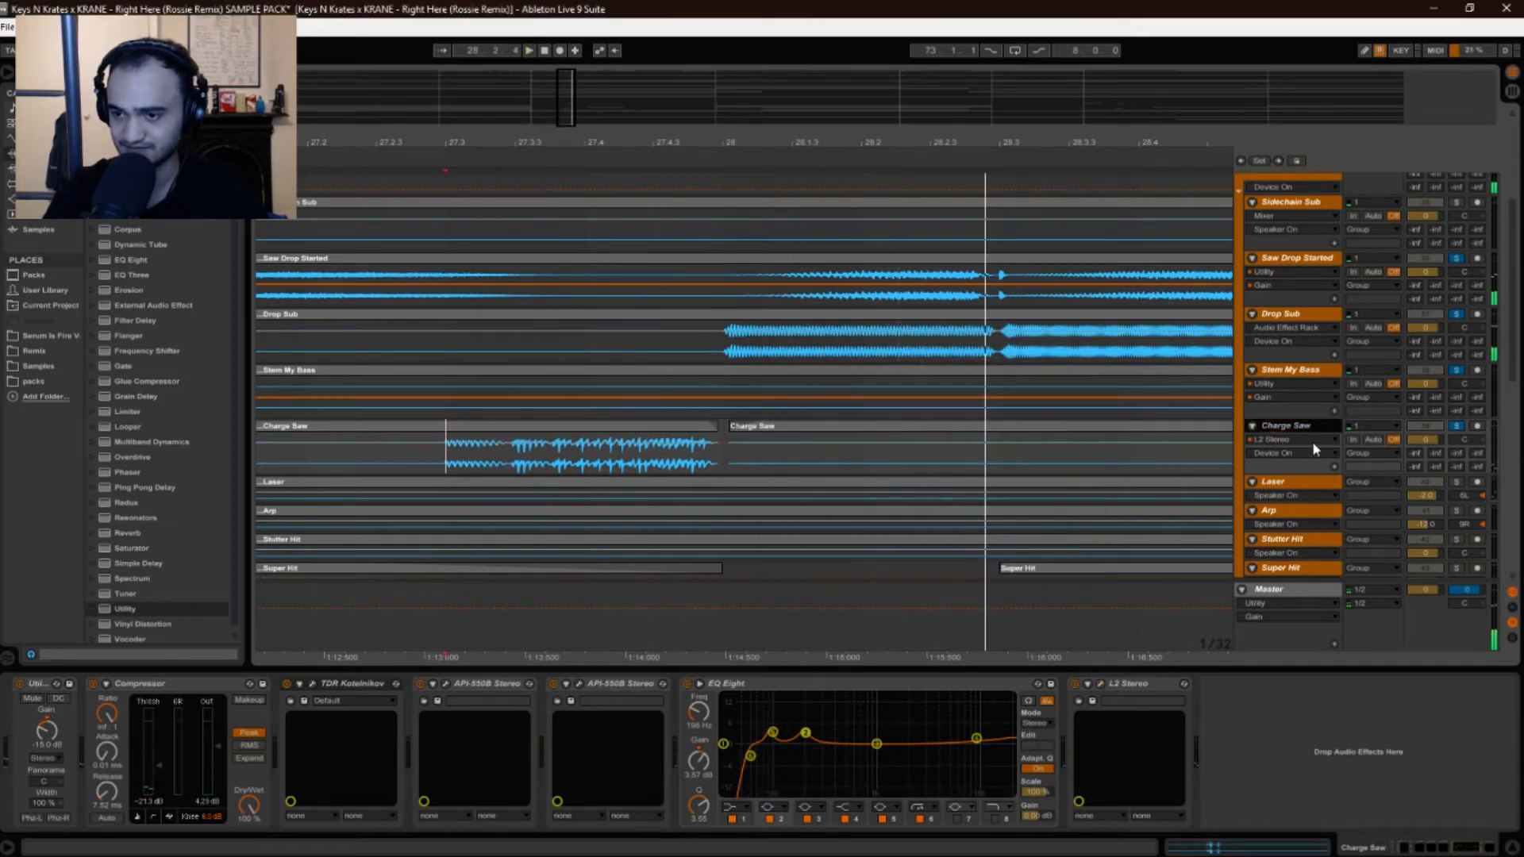
click(1101, 684)
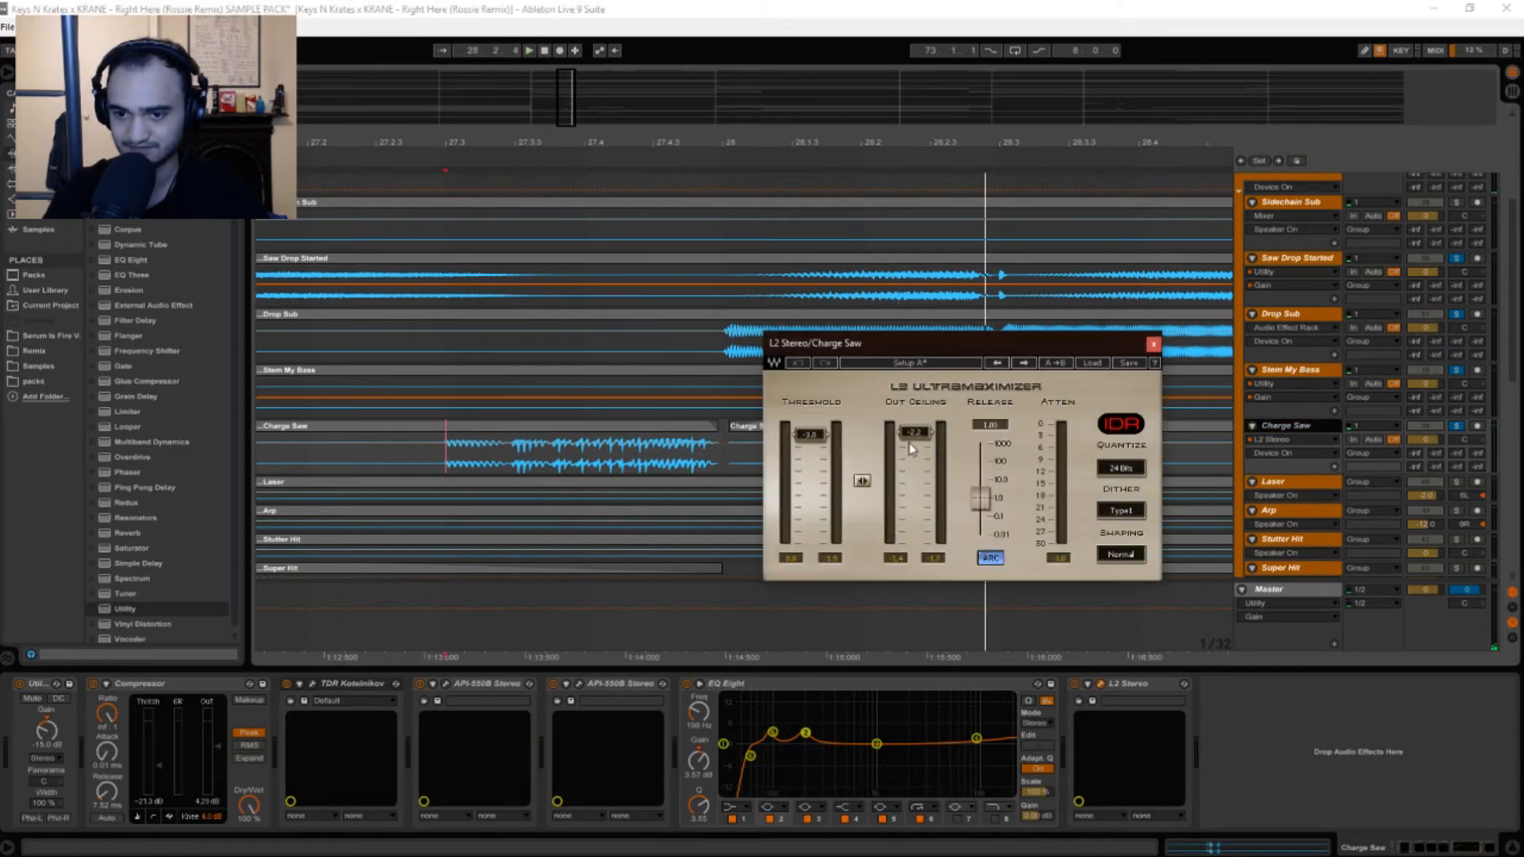
Show Charge Saw's Ceiling Slider automation lane and start playback to hear it.
click(1284, 452)
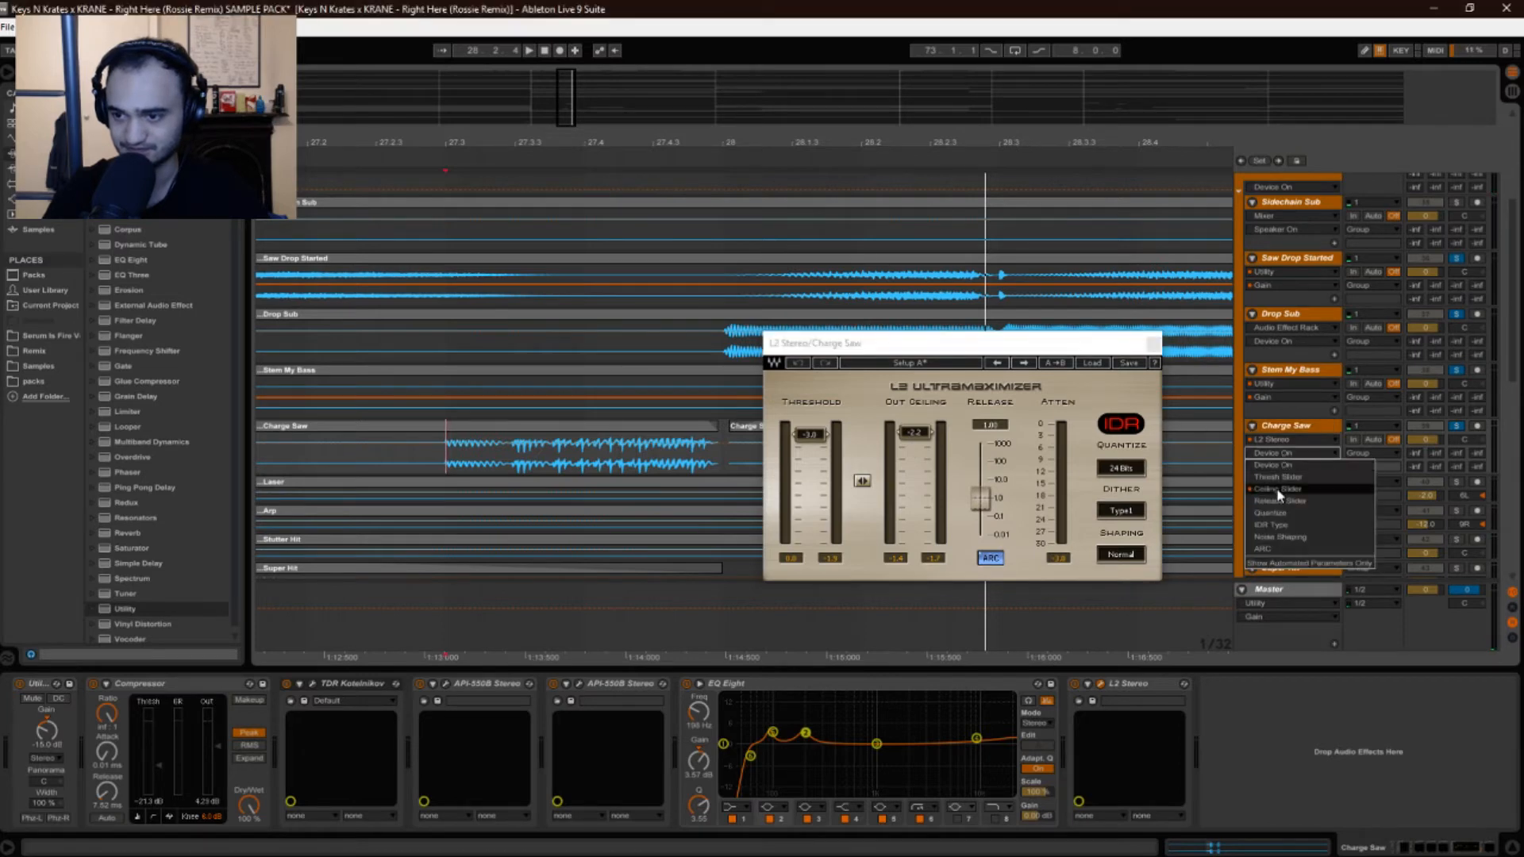
click(1279, 489)
key(space)
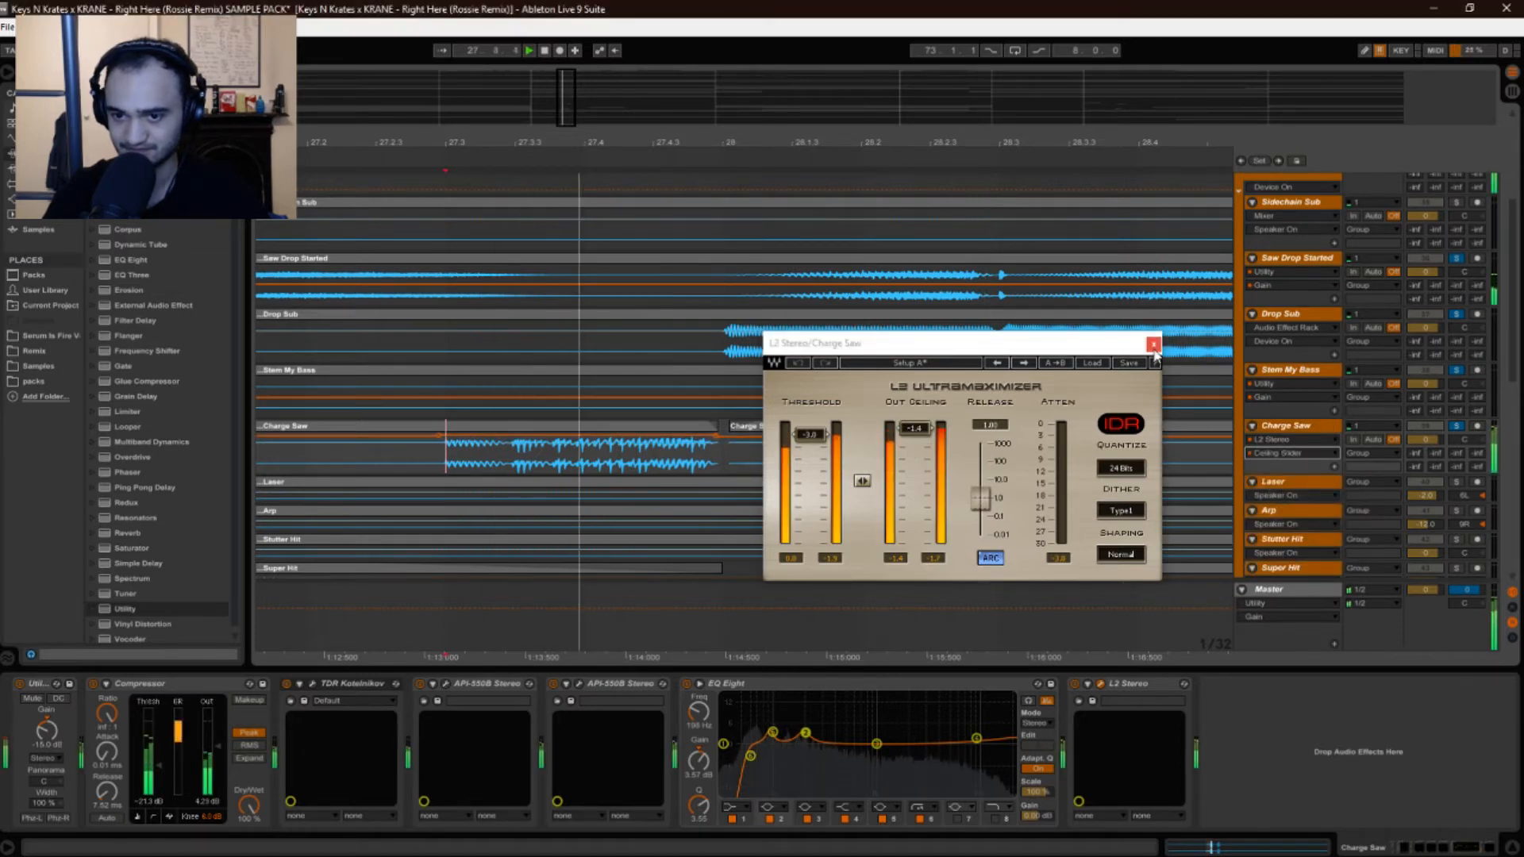
Zoom the arrangement out to bars 24–37 and check the L2 window again.
click(1153, 346)
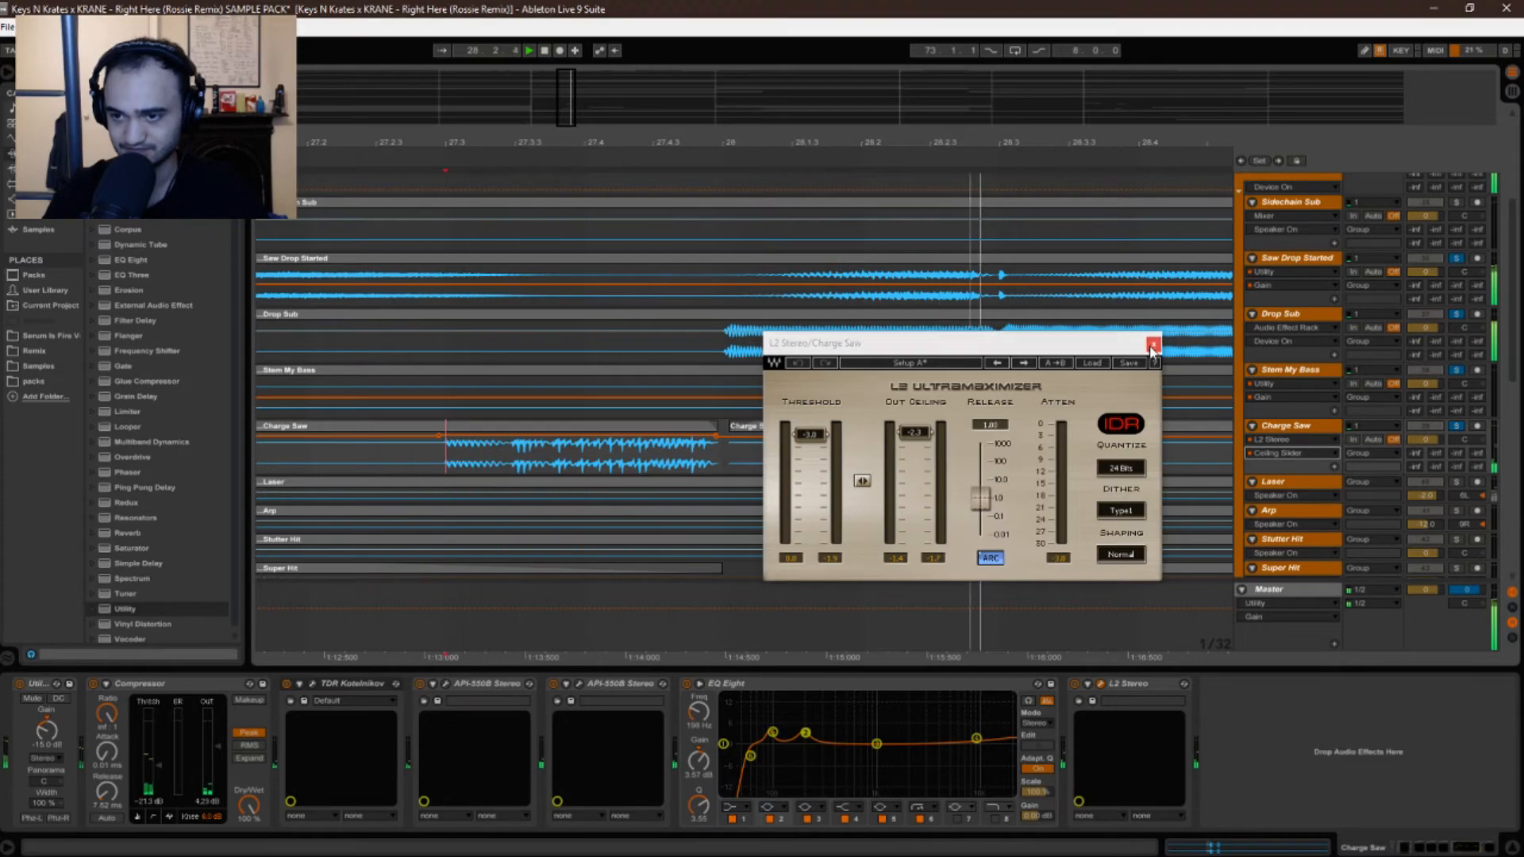
drag(556, 143, 232, 104)
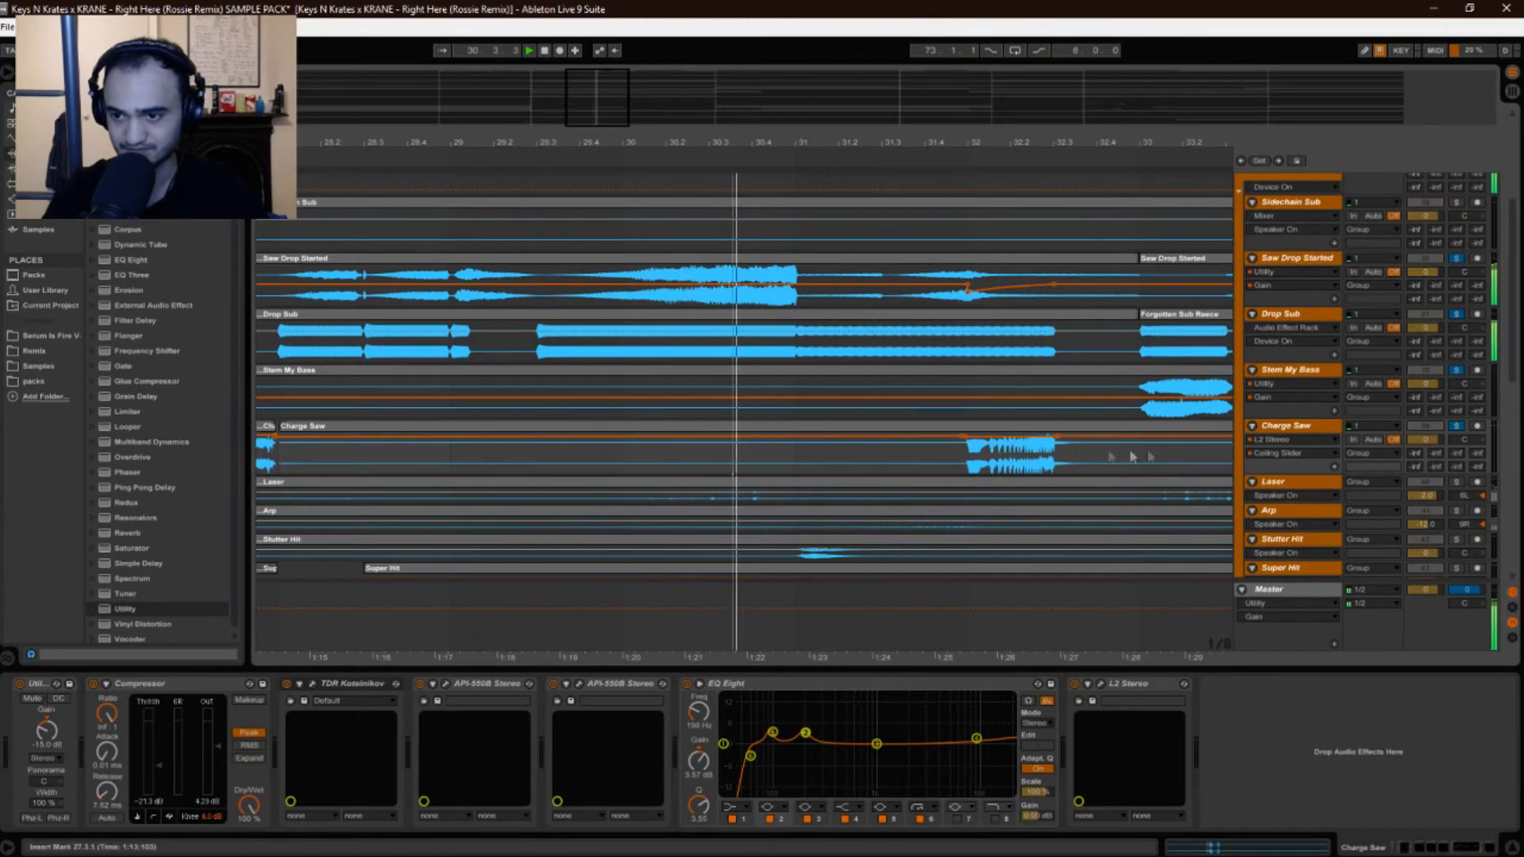
click(1101, 683)
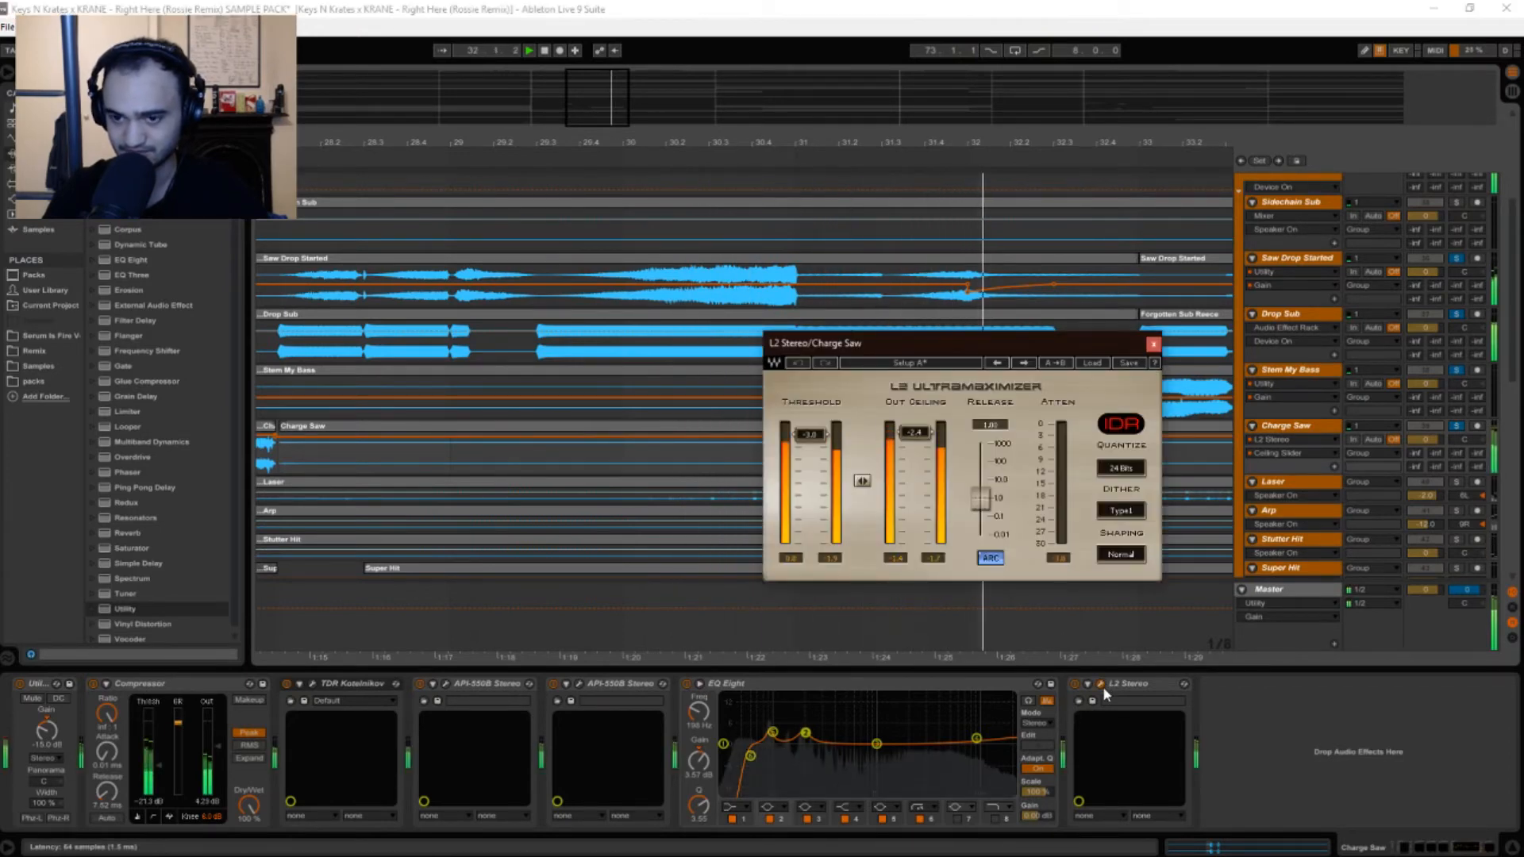
click(1153, 345)
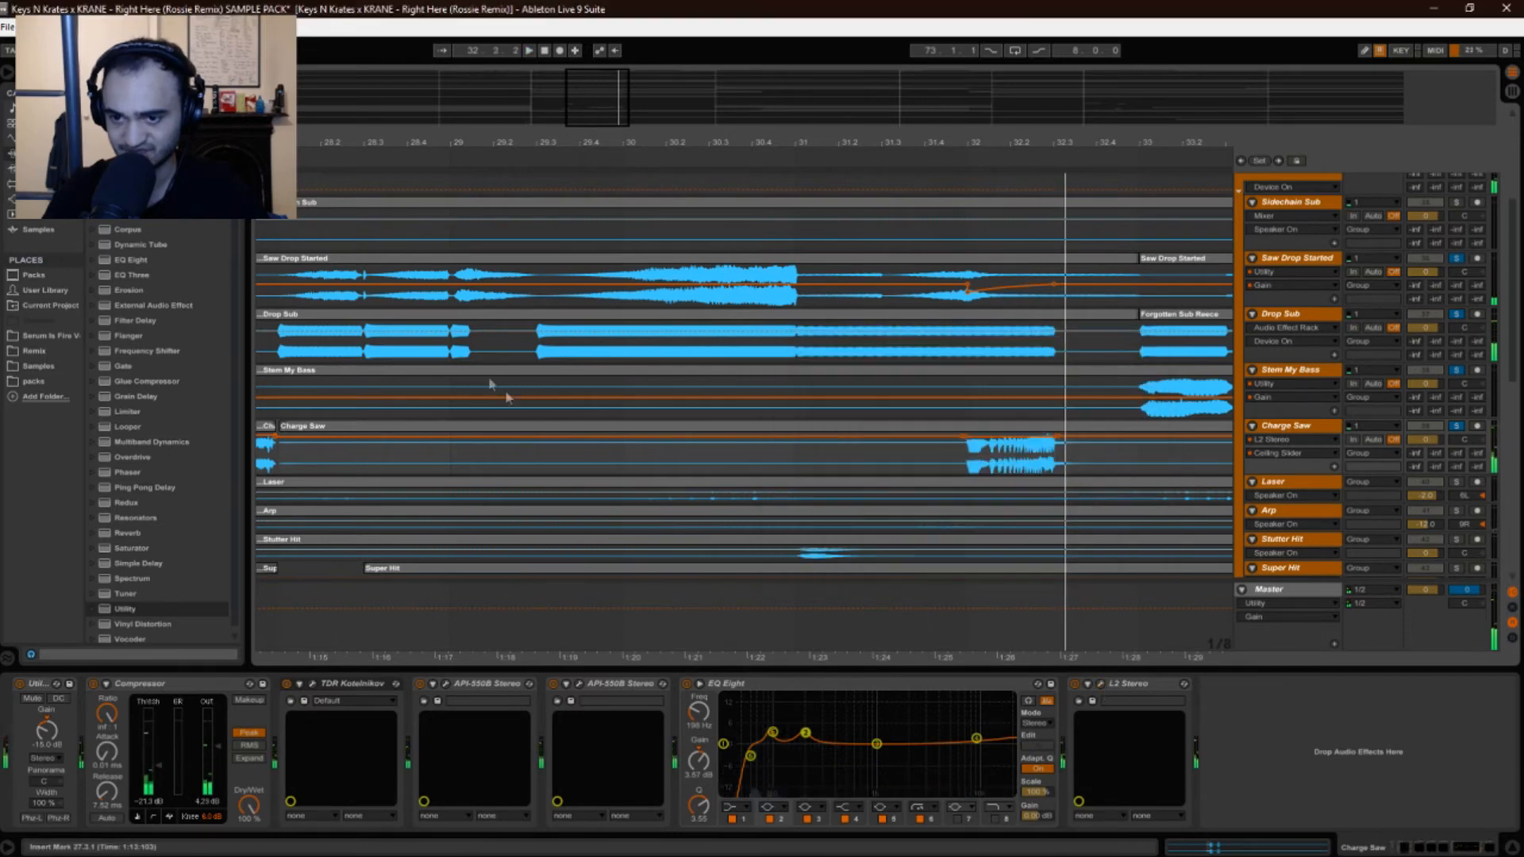
Play from the Charge Saw clip while opening and closing the L2 window twice.
drag(415, 148, 605, 143)
click(394, 464)
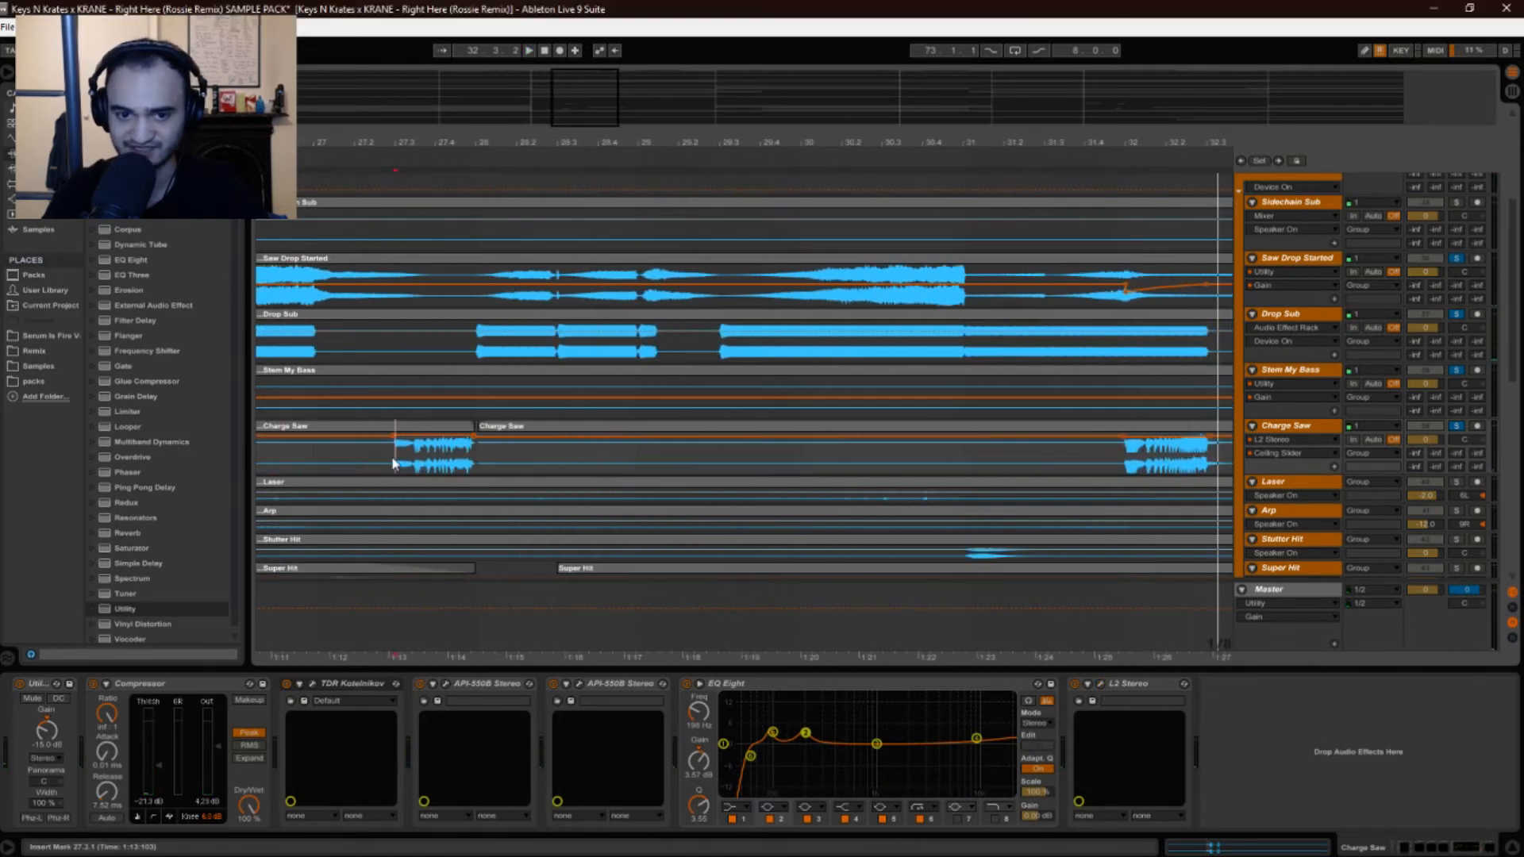
key(space)
click(1100, 683)
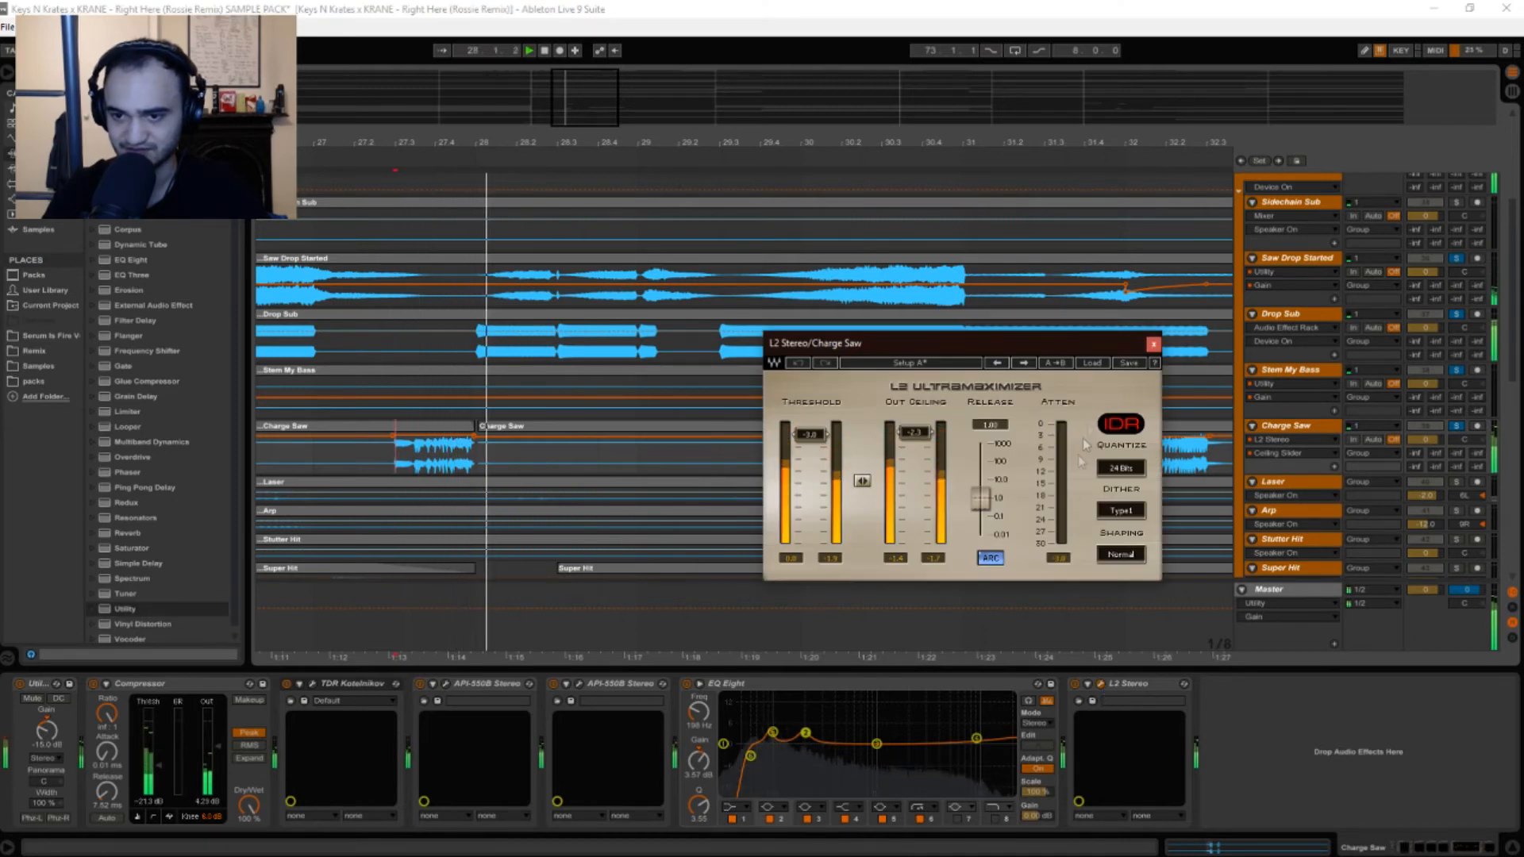
click(1152, 344)
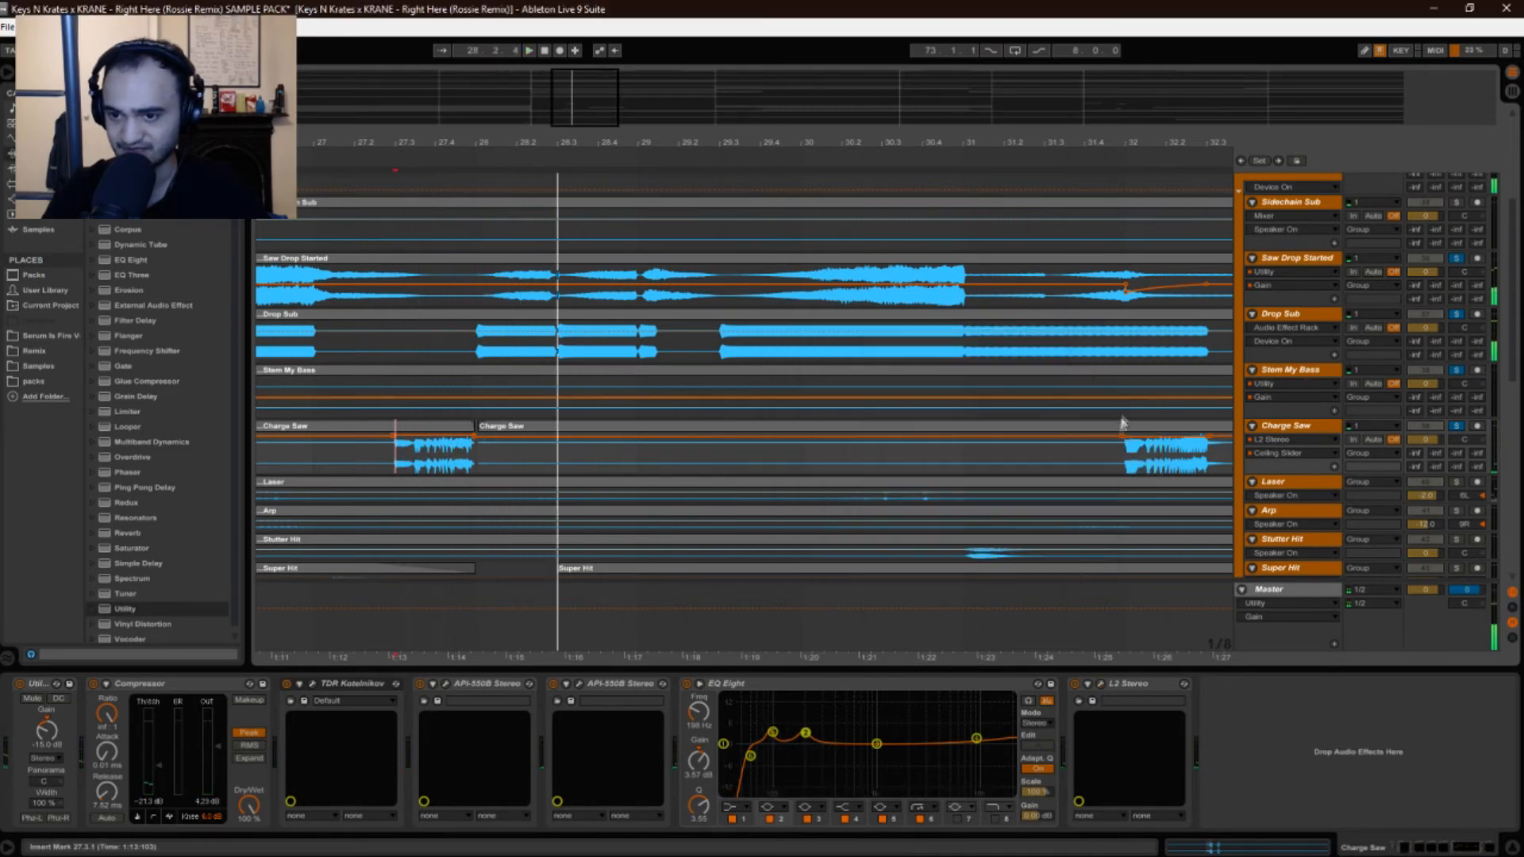
click(1100, 684)
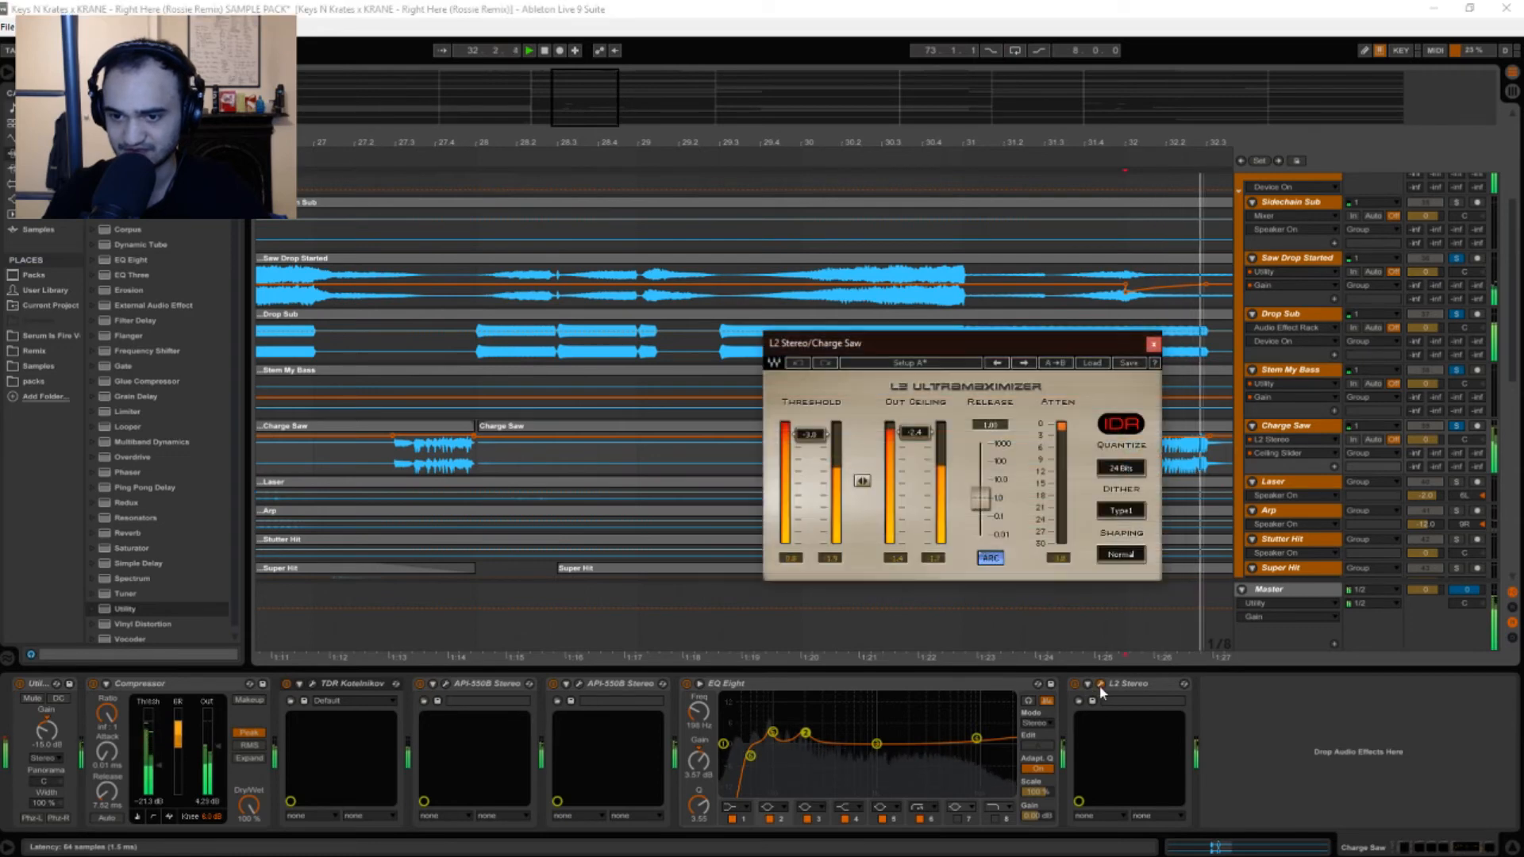
click(1153, 345)
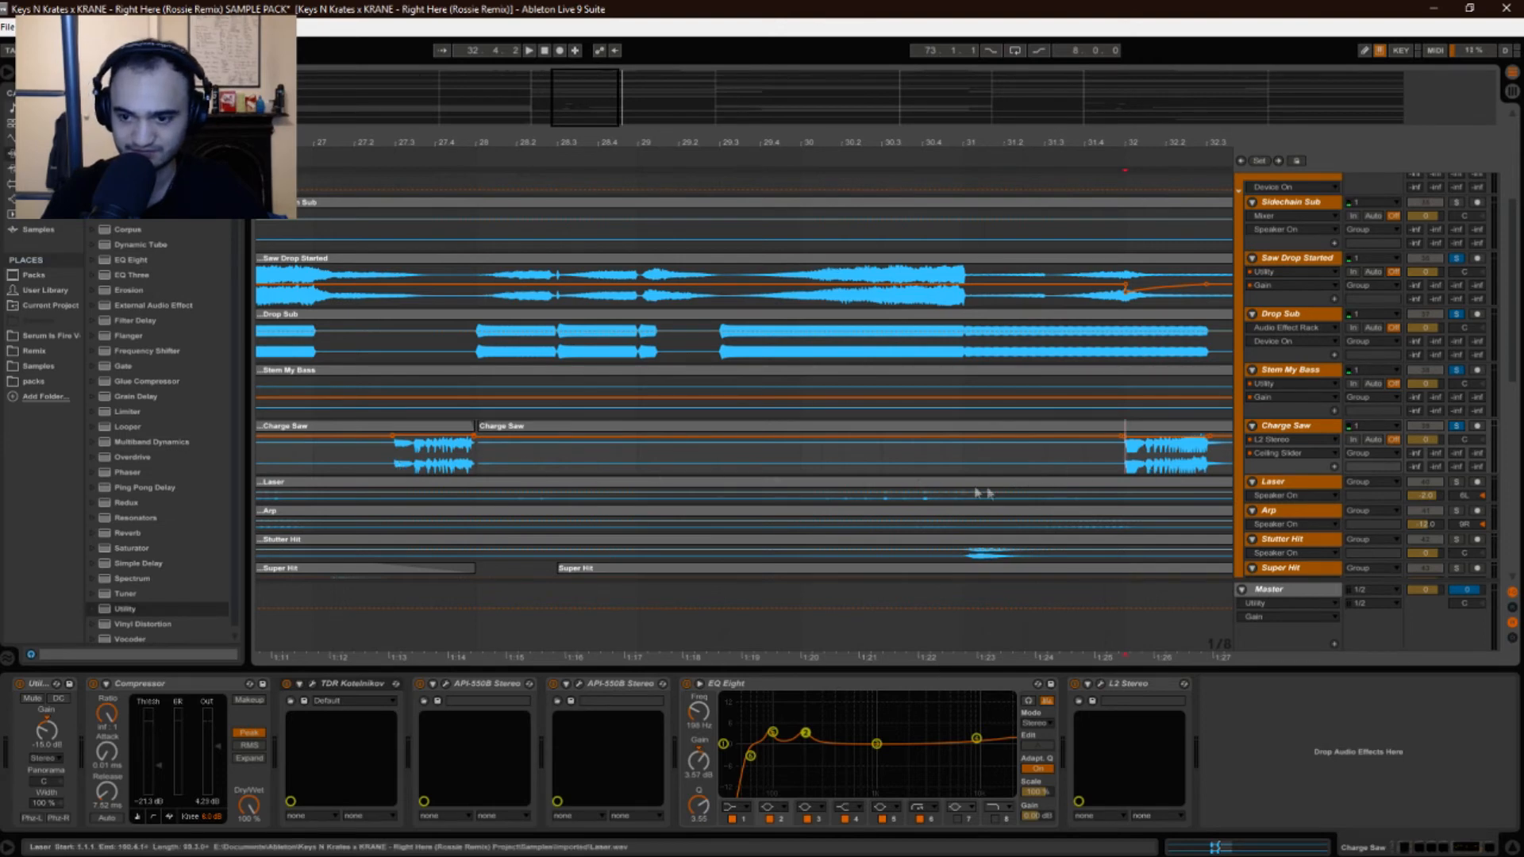
Zoom out to show the bar 33 clips and view the L2 window once more.
drag(588, 150, 524, 138)
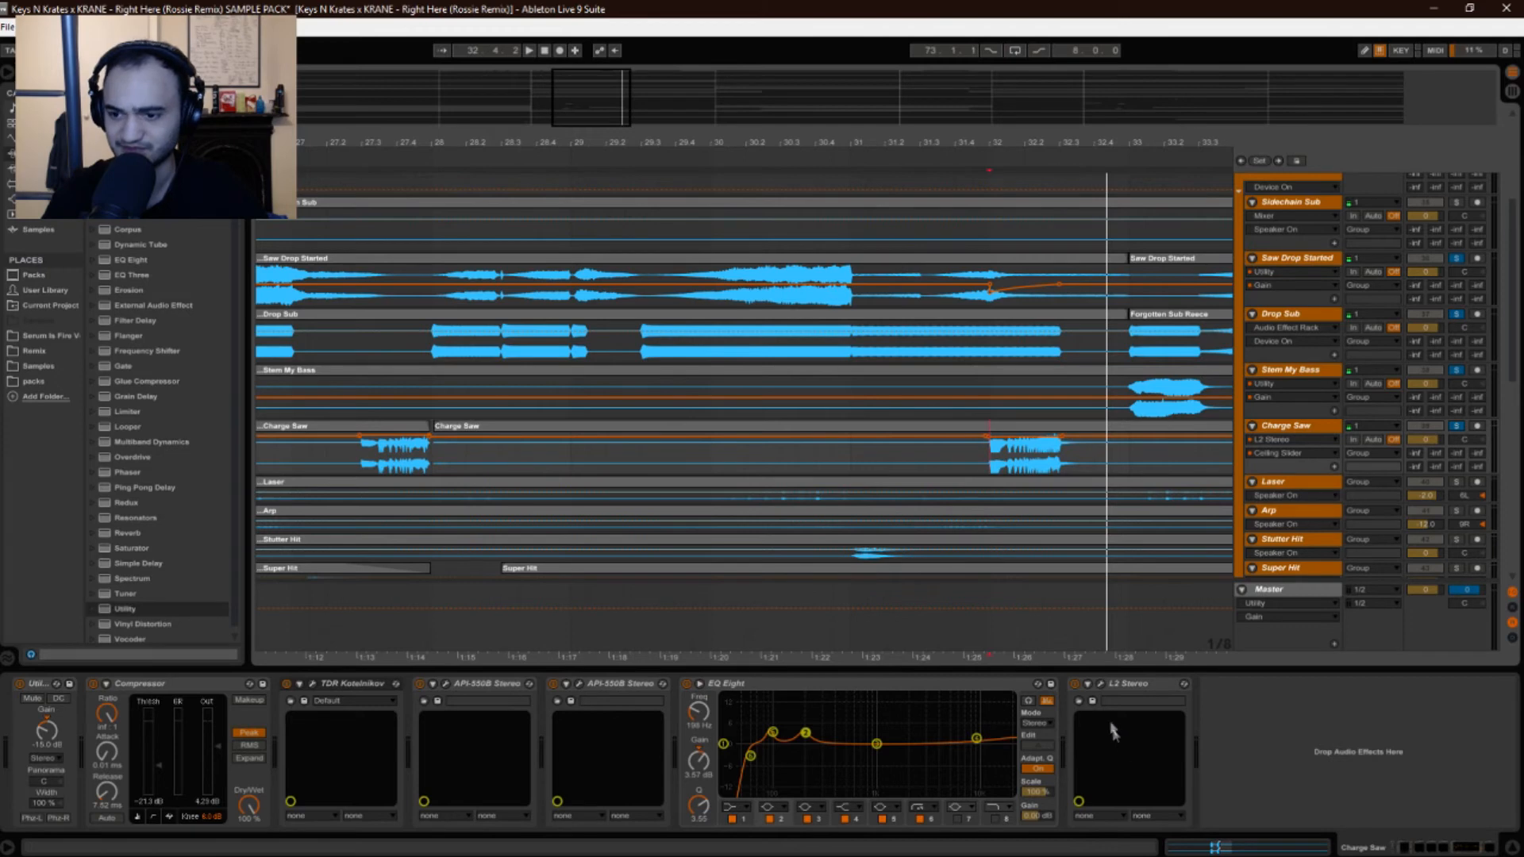
click(1104, 688)
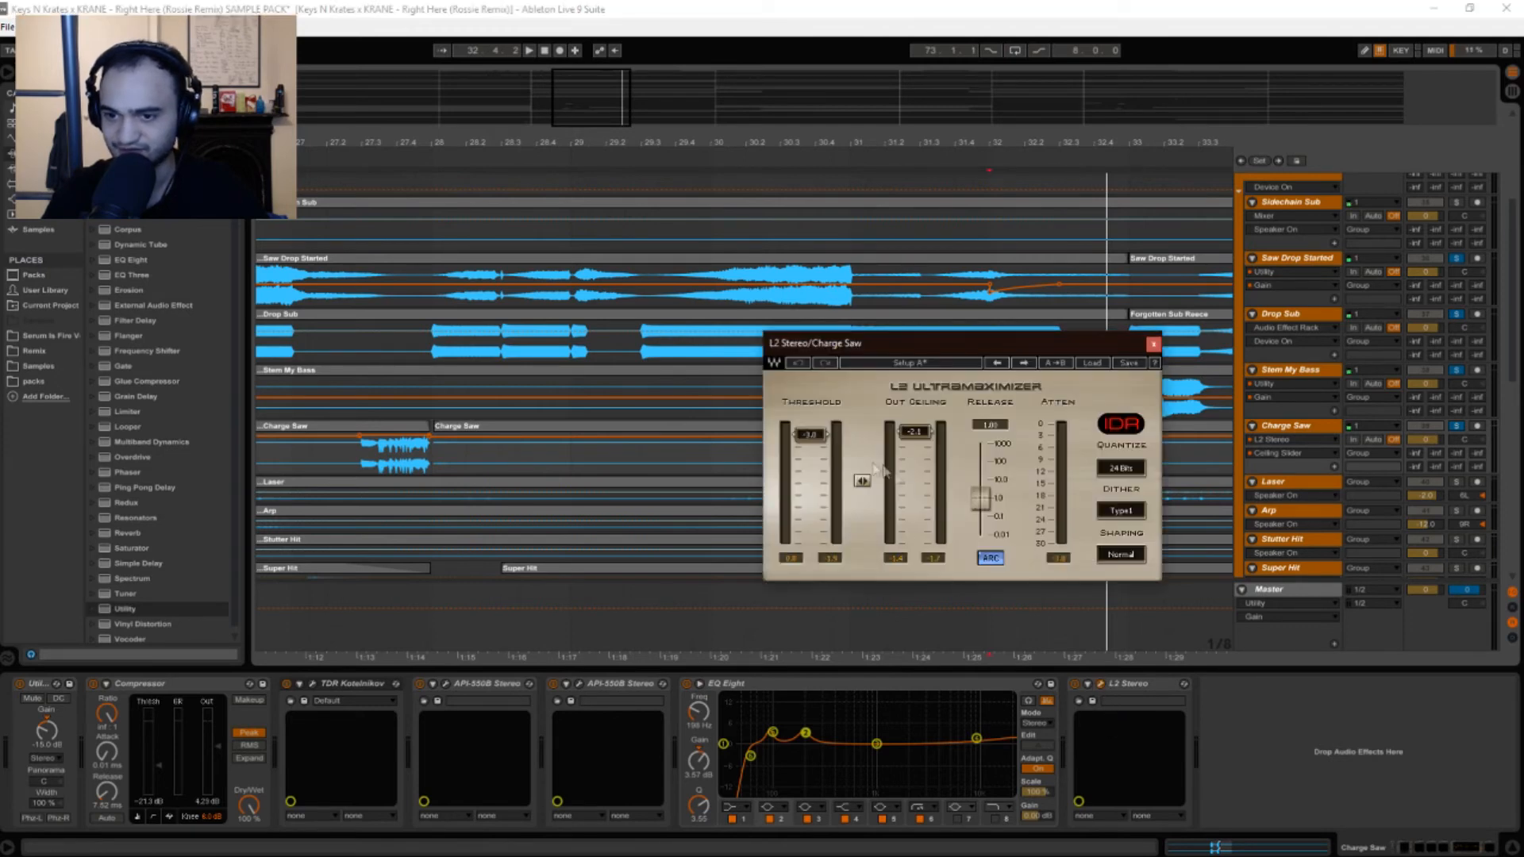
click(1153, 345)
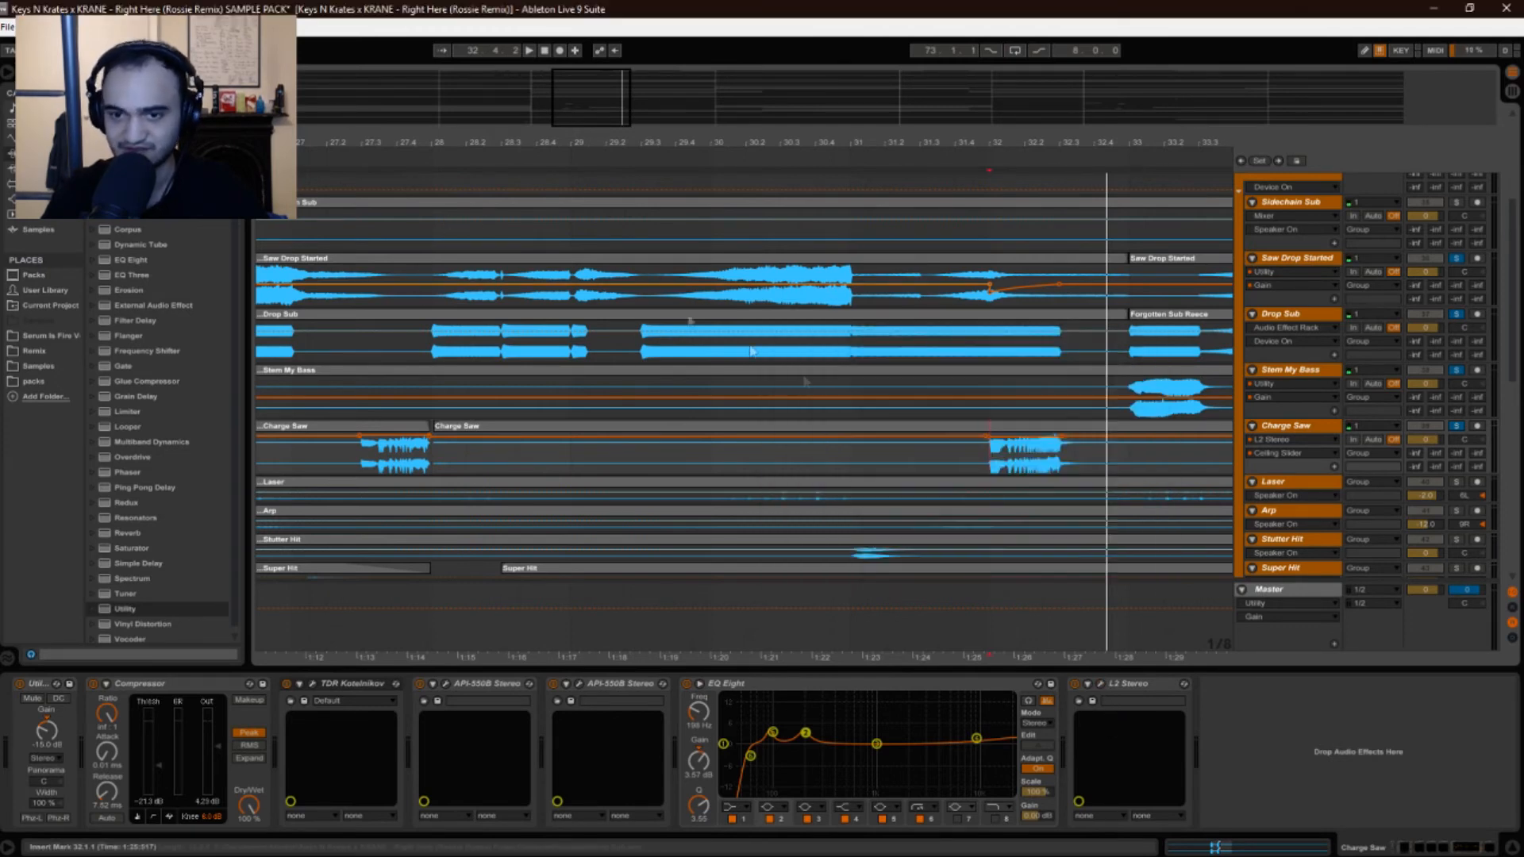
Play the Charge Saw part from bar 27.3.1, then stop playback.
key(space)
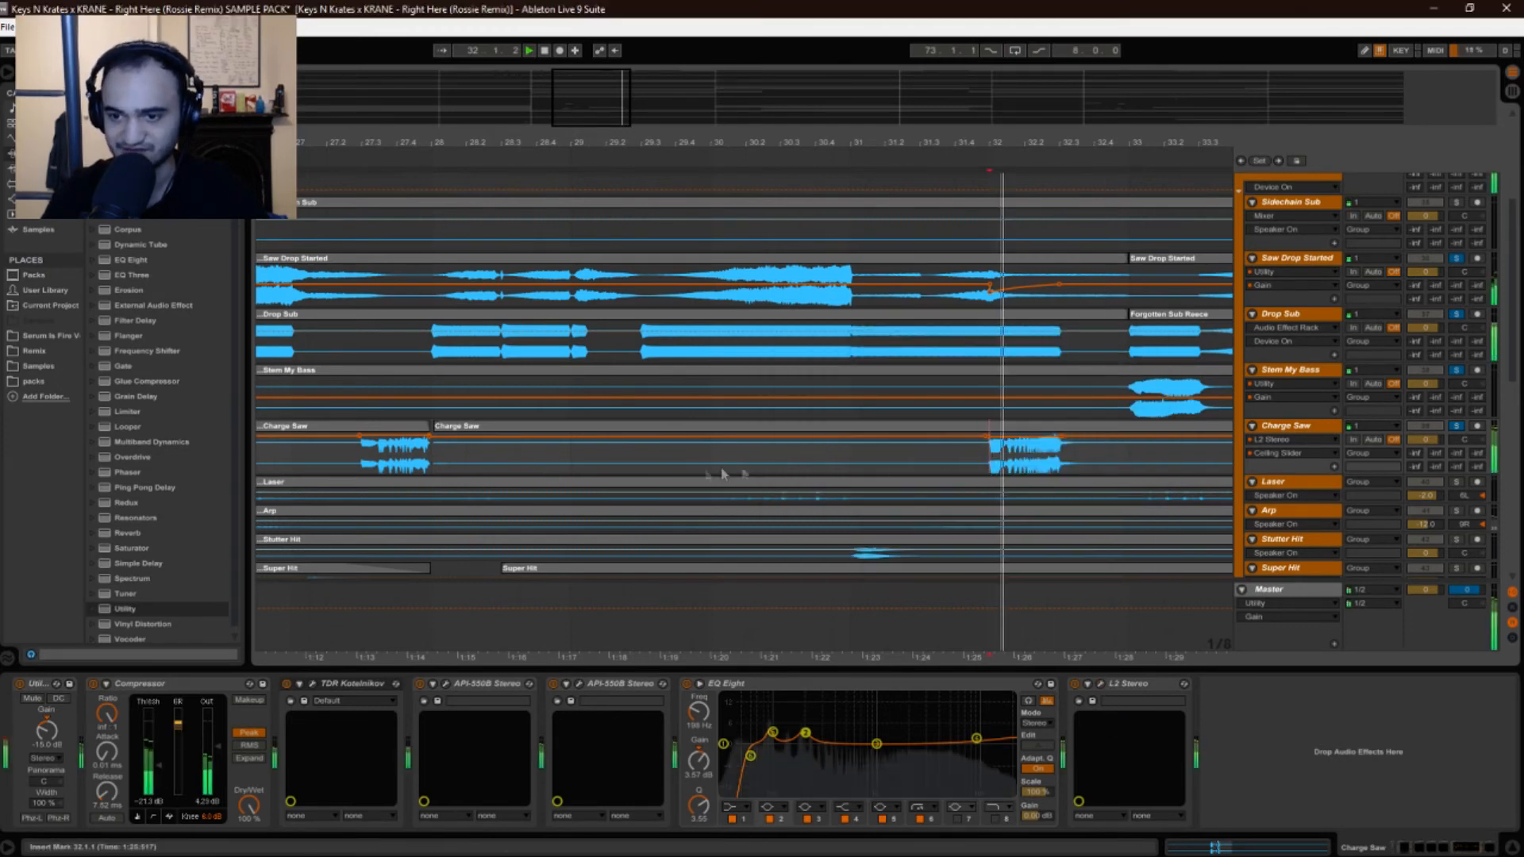
click(364, 467)
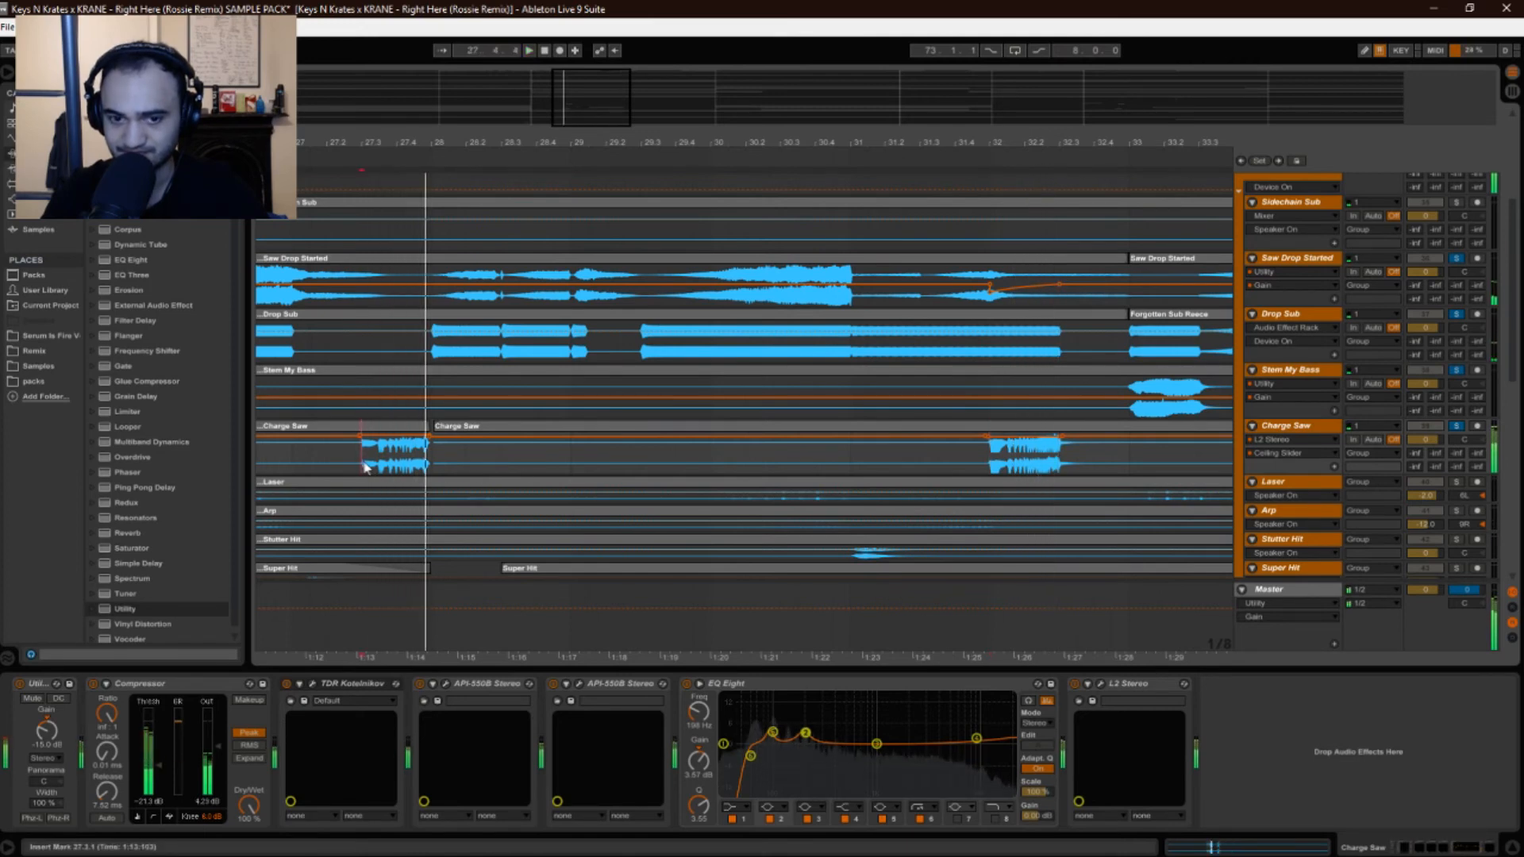
key(space)
Zoom out to bars 25–34, then zoom in slightly around bar 28.
drag(705, 145, 744, 130)
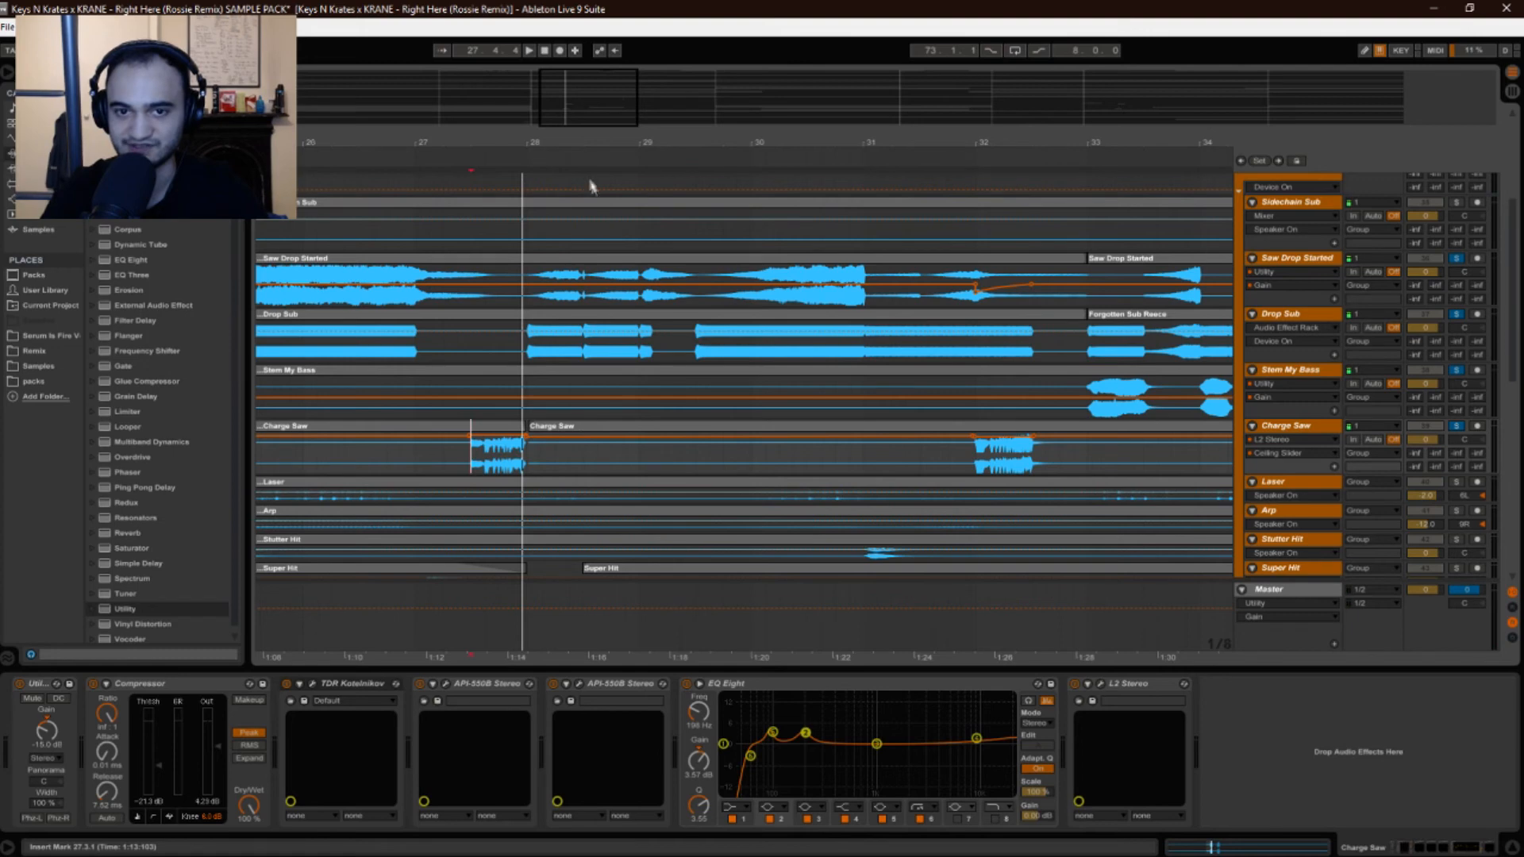
mouse_move(569, 145)
mouse_down()
mouse_move(585, 124)
mouse_move(584, 145)
mouse_move(580, 121)
mouse_move(578, 133)
mouse_up()
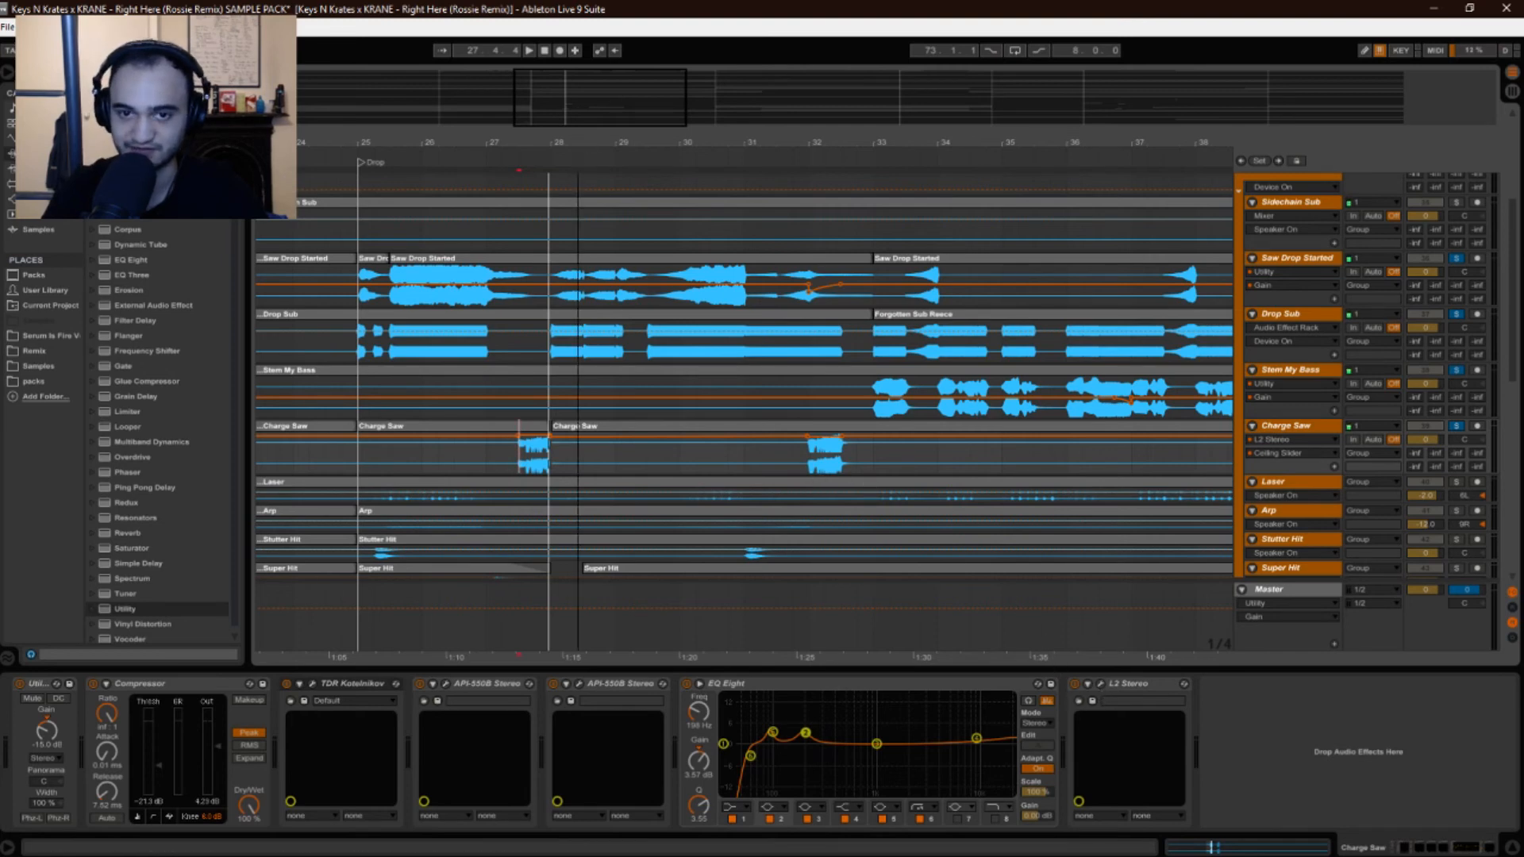
key(plus)
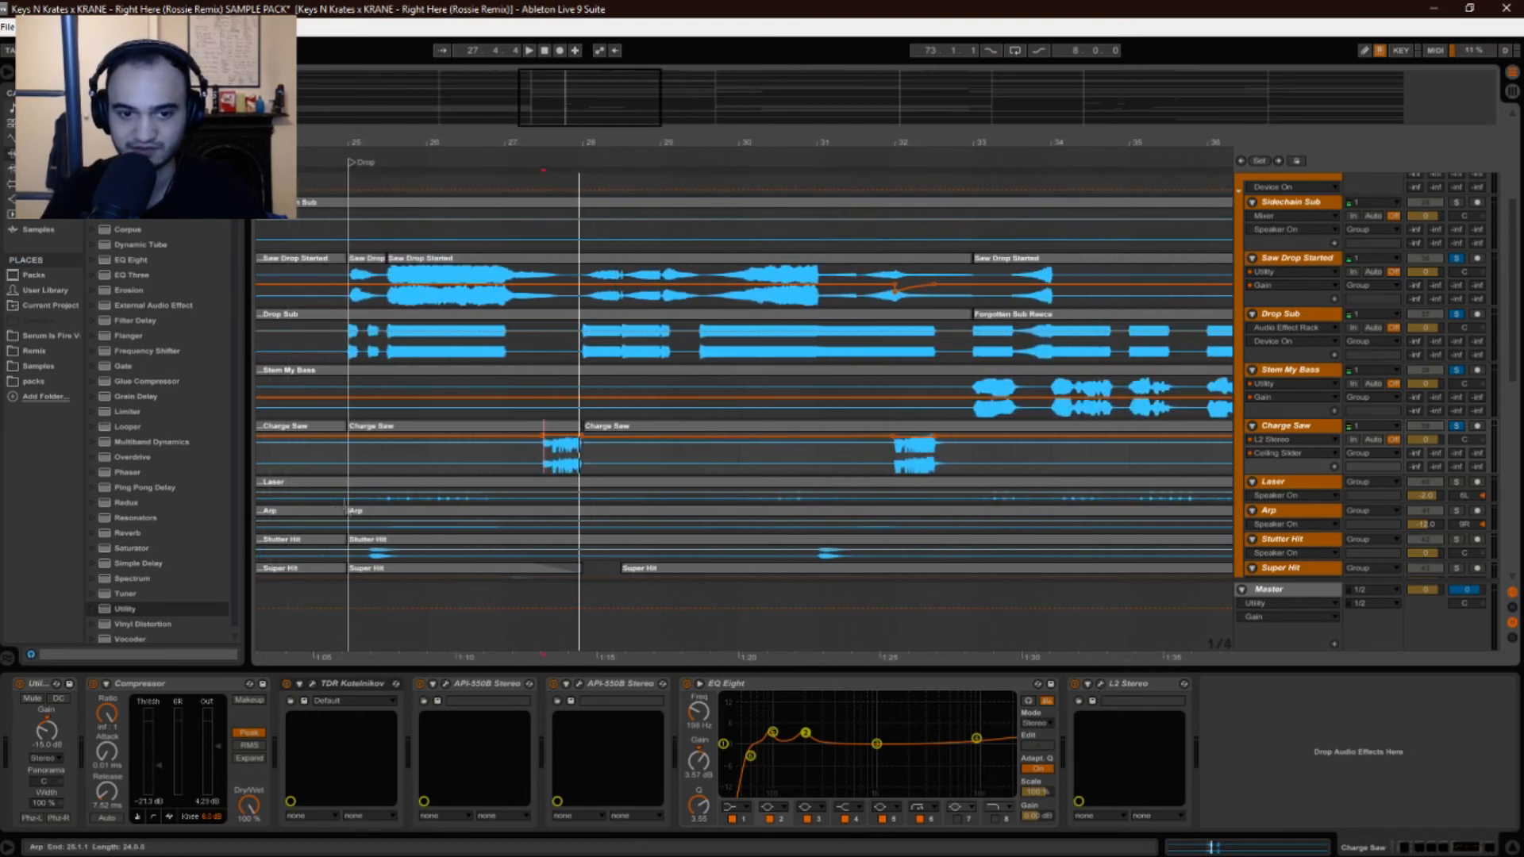
Select the Laser track at bar 25.1.1 to show its Compressor and Auto Pan, then zoom out.
click(351, 500)
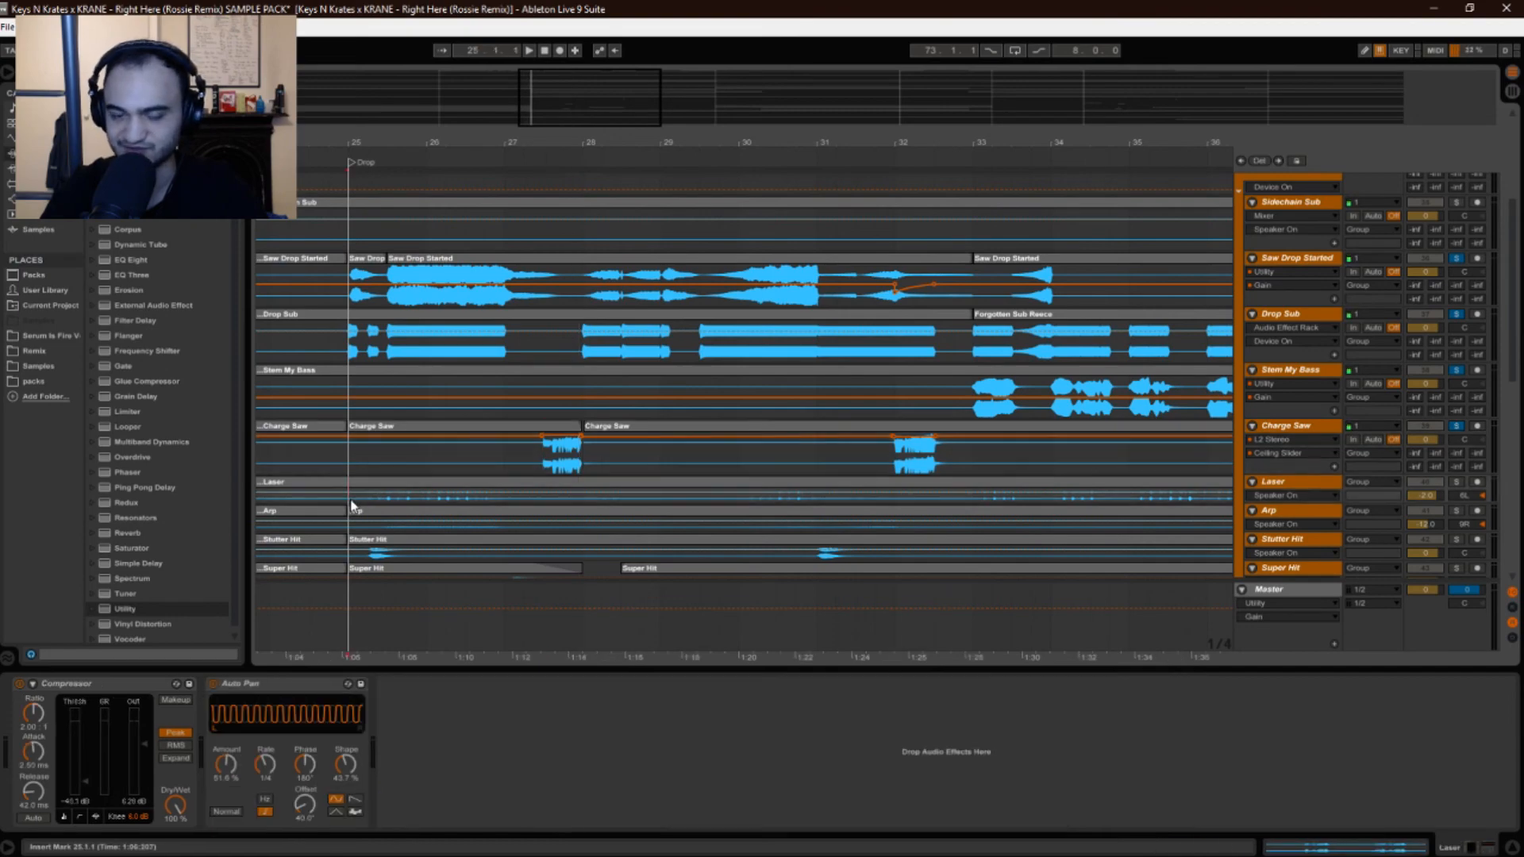
key(minus)
key(minus)
key(minus)
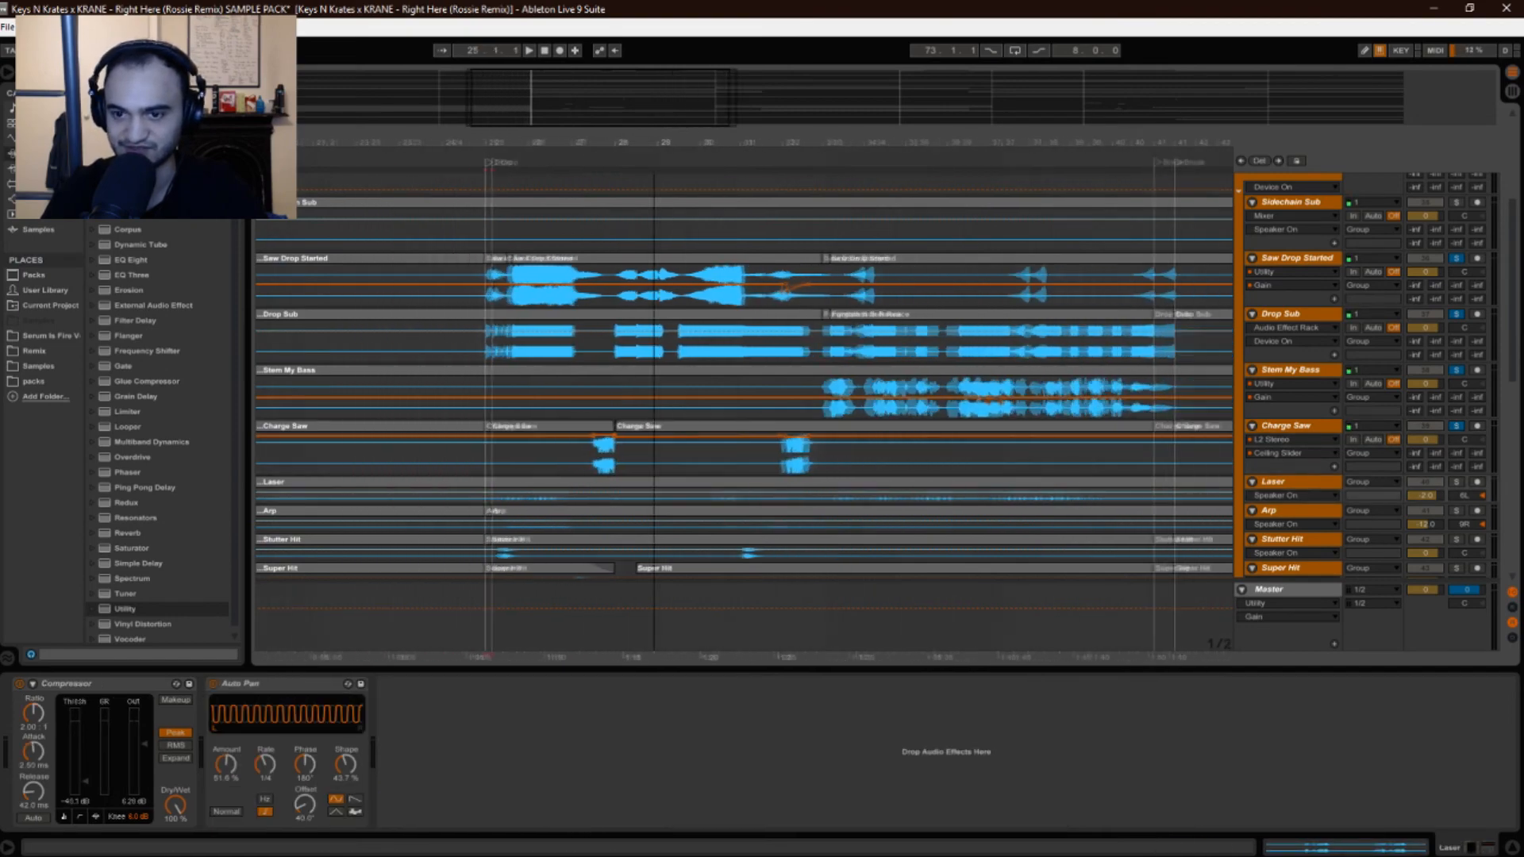